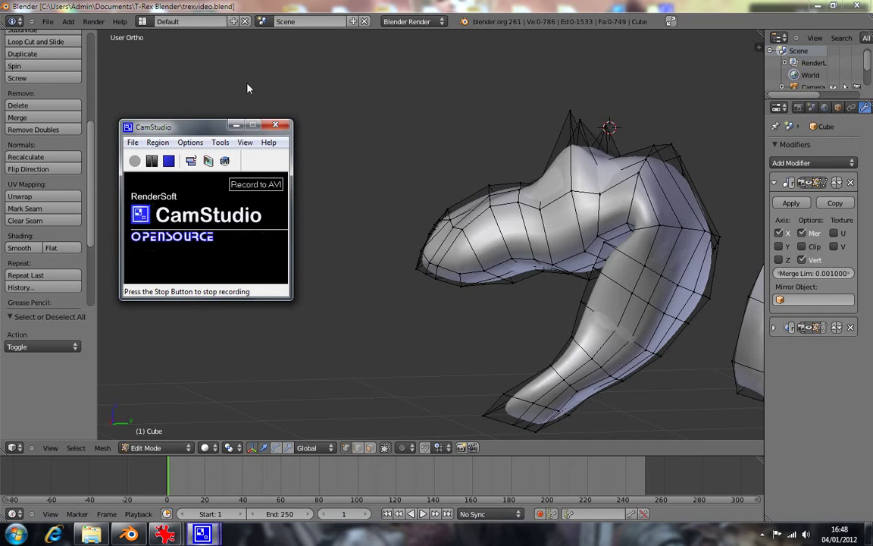
Step: Hide the CamStudio window and scale the throat edge loop 1.355 wider along X in front view
{"action": "left_click", "coordinate": [237, 128]}
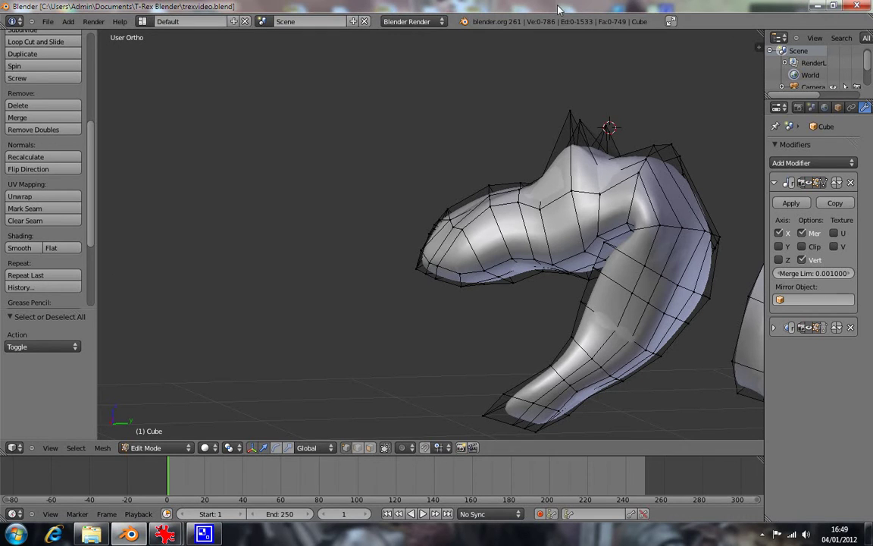
{"action": "key", "text": "KP_1"}
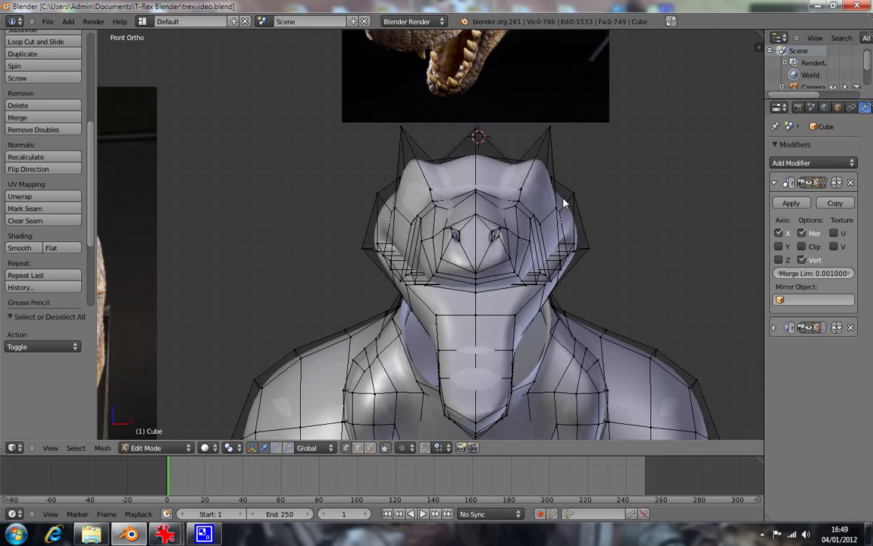
{"action": "scroll", "coordinate": [564, 203], "scroll_direction": "down", "scroll_amount": 2}
{"action": "scroll", "coordinate": [438, 316], "scroll_direction": "down", "scroll_amount": 1}
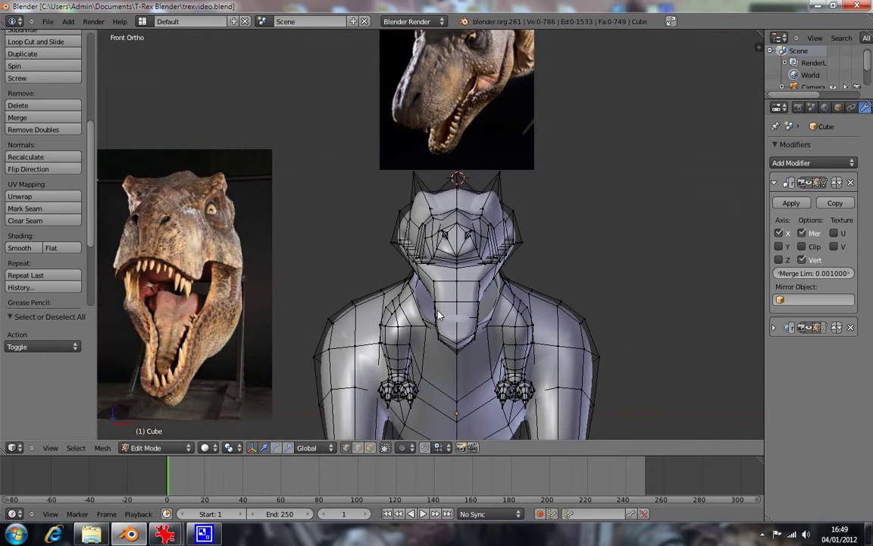
{"action": "scroll", "coordinate": [463, 307], "scroll_direction": "up", "scroll_amount": 1}
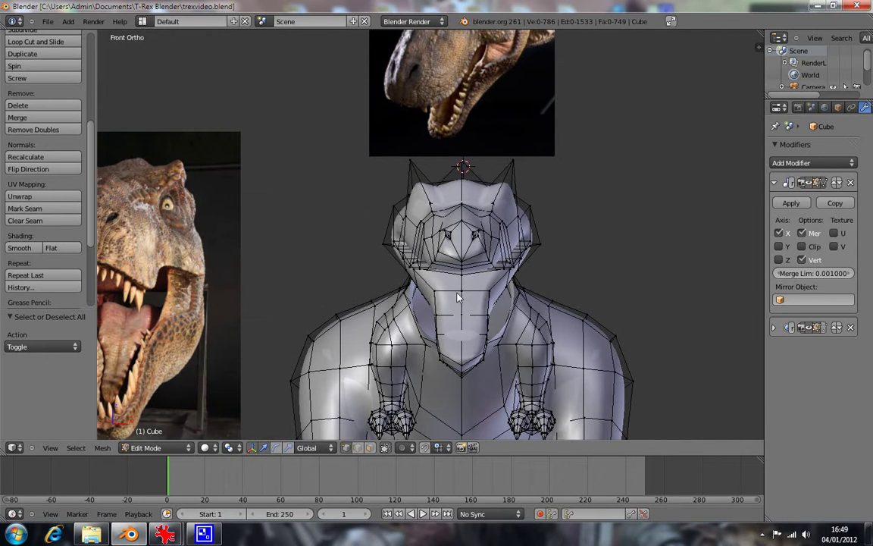
{"action": "right_click", "coordinate": [457, 297], "text": "alt"}
{"action": "key", "text": "s"}
{"action": "key", "text": "x"}
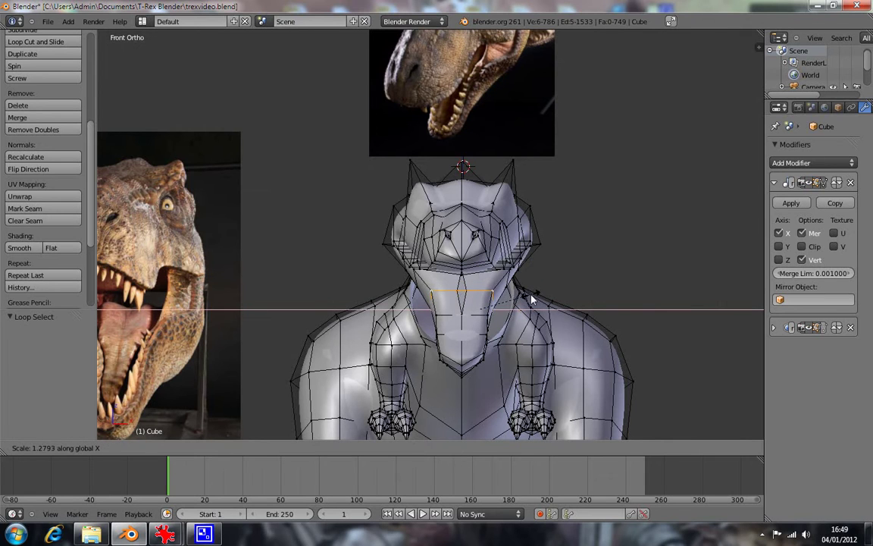
{"action": "left_click", "coordinate": [508, 315]}
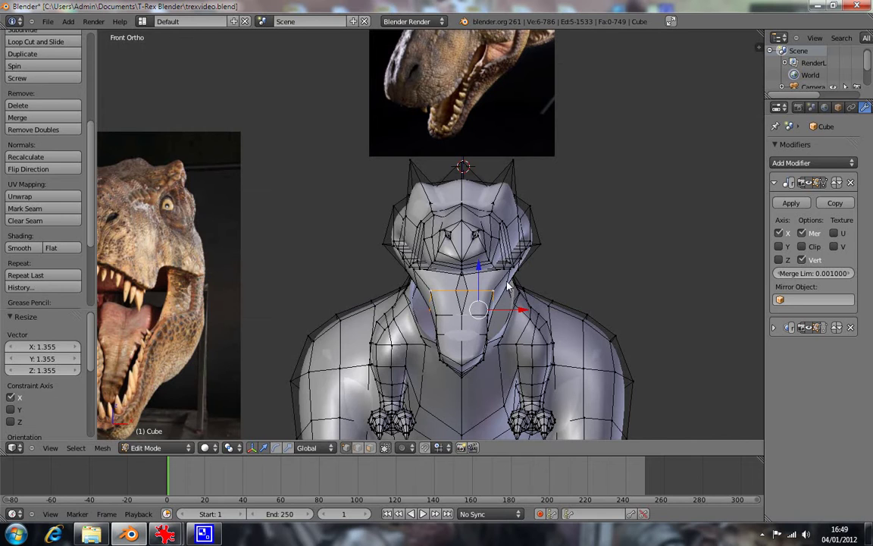
Step: Orbit around the head to check the widened throat from the front and side
{"action": "mouse_move", "coordinate": [593, 309]}
{"action": "middle_mouse_down"}
{"action": "mouse_move", "coordinate": [491, 308]}
{"action": "mouse_move", "coordinate": [575, 303]}
{"action": "middle_mouse_up"}
{"action": "key", "text": "KP_1"}
{"action": "scroll", "coordinate": [573, 244], "scroll_direction": "up", "scroll_amount": 1}
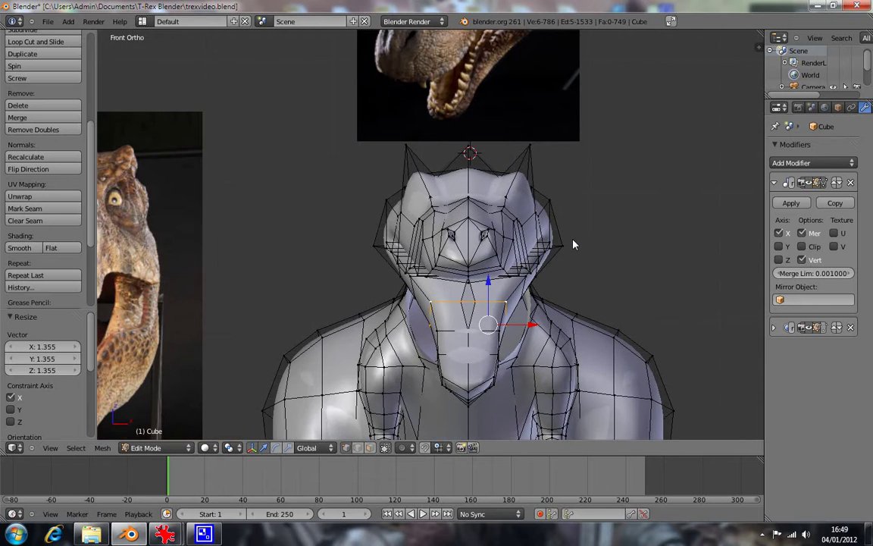
{"action": "mouse_move", "coordinate": [574, 244]}
{"action": "middle_mouse_down"}
{"action": "mouse_move", "coordinate": [472, 246]}
{"action": "mouse_move", "coordinate": [414, 229]}
{"action": "middle_mouse_up"}
{"action": "key", "text": "KP_3"}
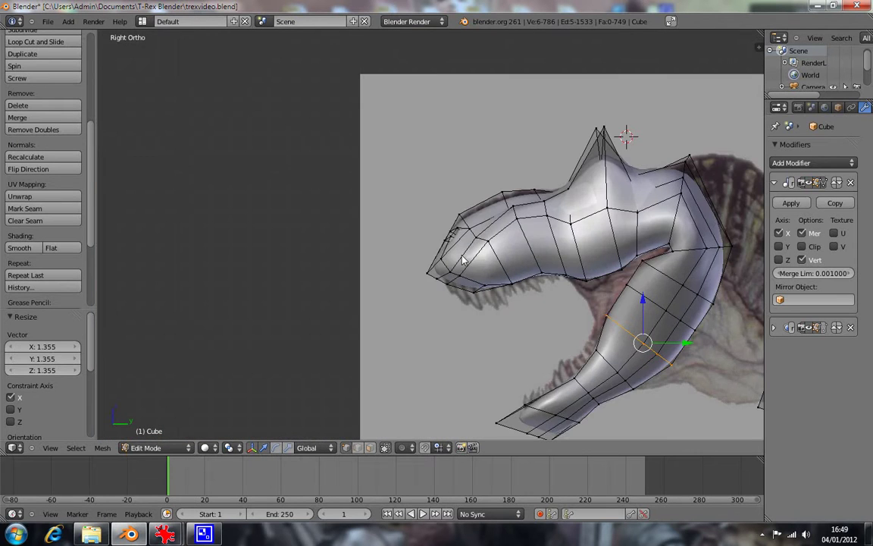
Step: Select several vertices along the head crest from an angled side view
{"action": "key", "text": "z"}
{"action": "key", "text": "z"}
{"action": "middle_click_drag", "start_coordinate": [570, 258], "coordinate": [620, 239]}
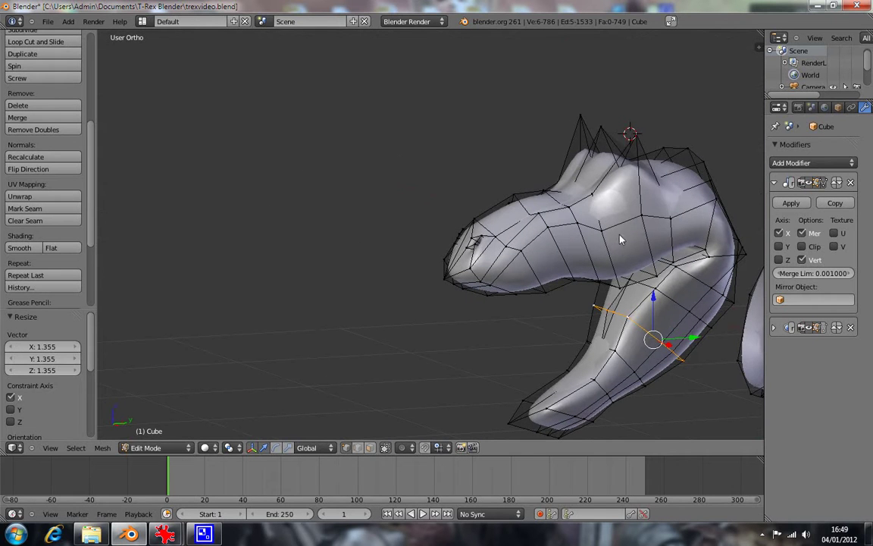
{"action": "right_click", "coordinate": [639, 152]}
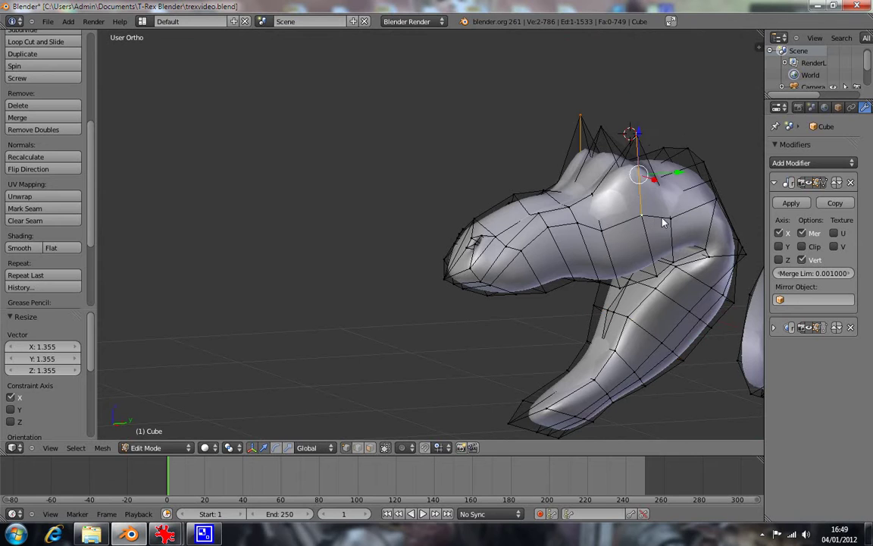
{"action": "right_click", "coordinate": [601, 238], "text": "shift"}
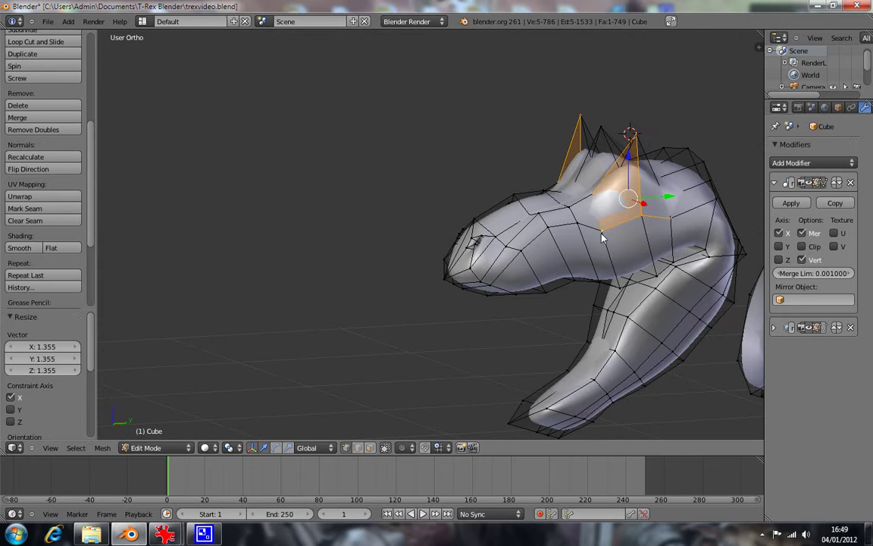
{"action": "right_click", "coordinate": [671, 196], "text": "shift"}
{"action": "middle_click_drag", "start_coordinate": [658, 219], "coordinate": [500, 248]}
Step: From the top view, nudge a single vertex on the side of the head along X
{"action": "right_click", "coordinate": [455, 311]}
{"action": "key", "text": "KP_7"}
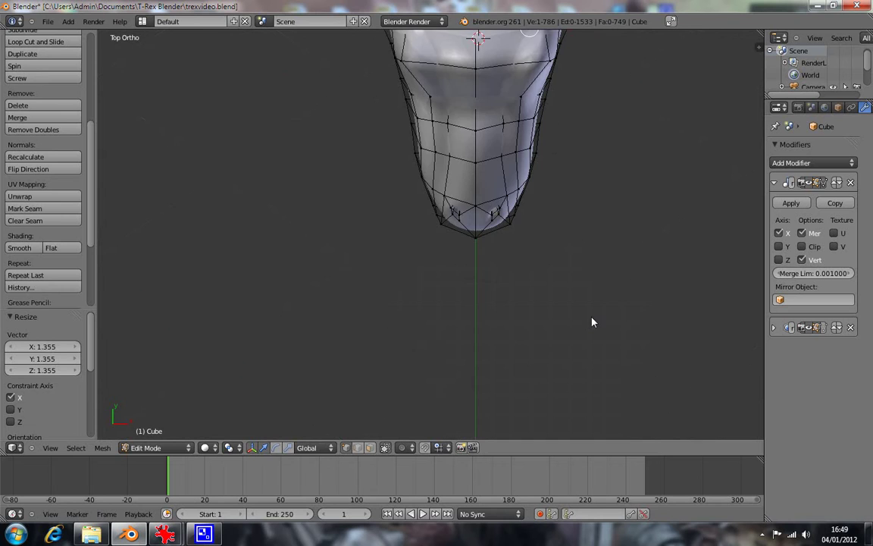
{"action": "middle_click_drag", "start_coordinate": [682, 58], "coordinate": [554, 251], "text": "shift"}
{"action": "left_click_drag", "start_coordinate": [488, 238], "coordinate": [495, 239]}
{"action": "key", "text": "z"}
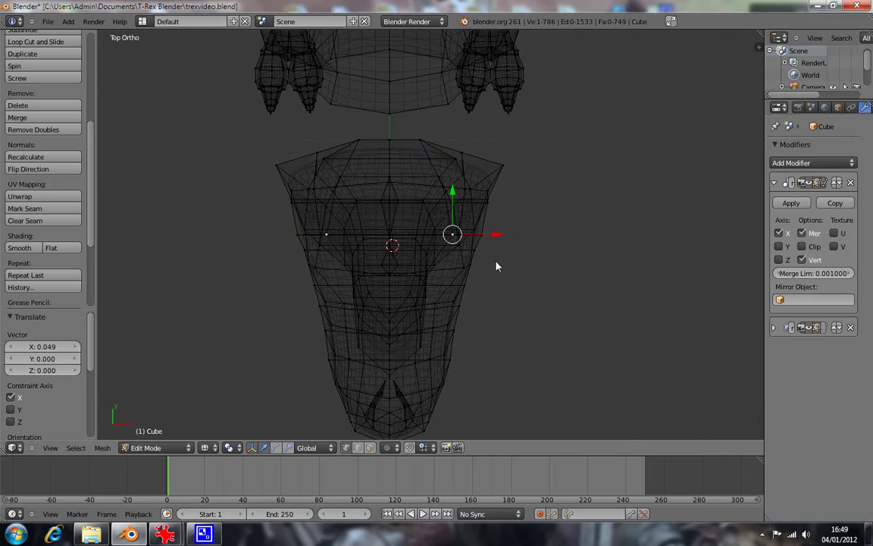
Step: Push the head-side vertex further outward along X by 0.06208
{"action": "mouse_move", "coordinate": [502, 246]}
{"action": "middle_mouse_down"}
{"action": "mouse_move", "coordinate": [503, 189]}
{"action": "mouse_move", "coordinate": [491, 169]}
{"action": "mouse_move", "coordinate": [499, 210]}
{"action": "mouse_move", "coordinate": [444, 214]}
{"action": "mouse_move", "coordinate": [452, 199]}
{"action": "mouse_move", "coordinate": [416, 229]}
{"action": "mouse_move", "coordinate": [499, 270]}
{"action": "mouse_move", "coordinate": [447, 236]}
{"action": "middle_mouse_up"}
{"action": "key", "text": "KP_7"}
{"action": "key", "text": "z"}
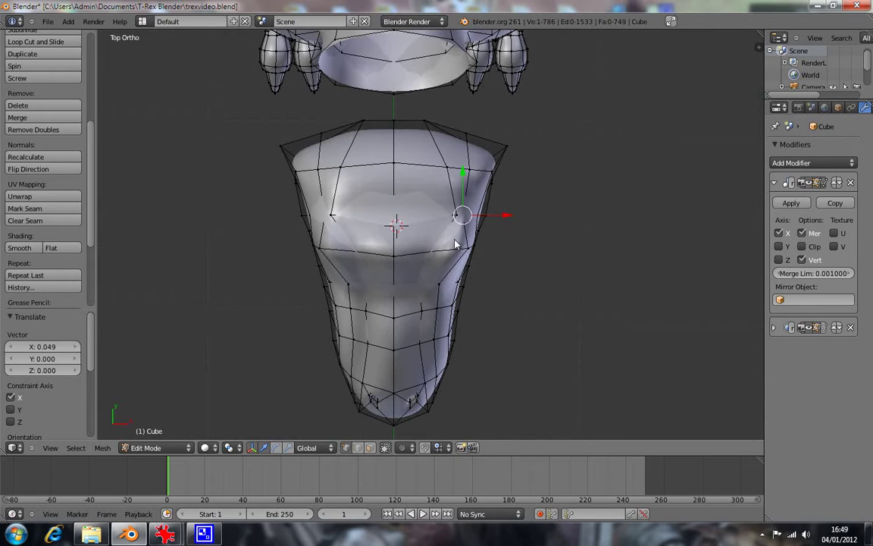
{"action": "key", "text": "g"}
{"action": "key", "text": "x"}
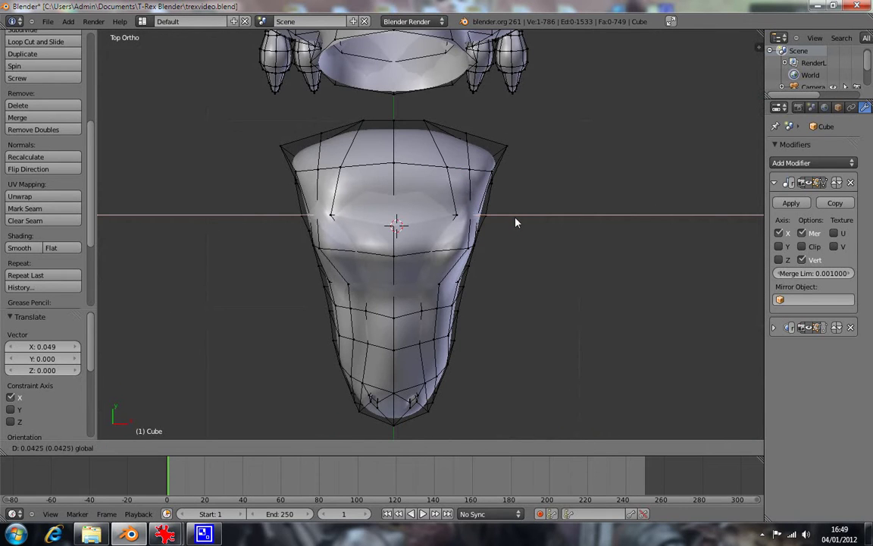
{"action": "left_click", "coordinate": [518, 222]}
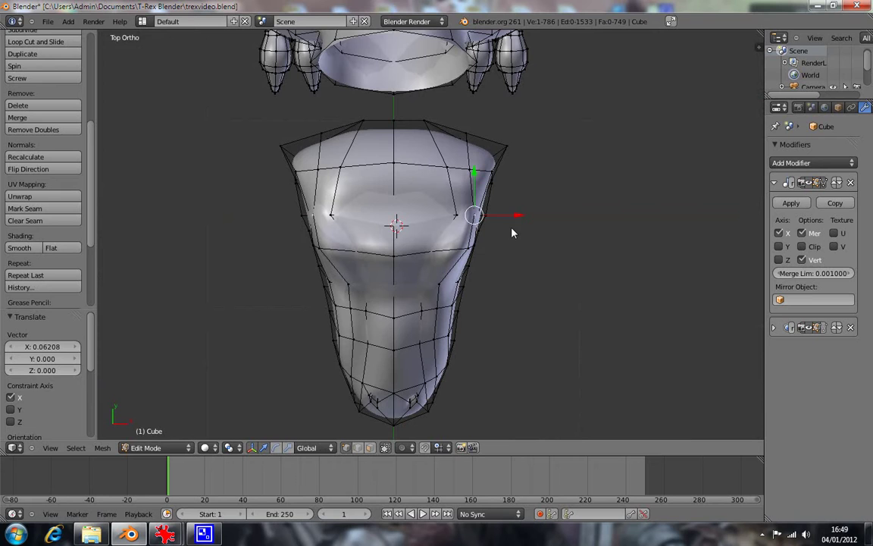
{"action": "key", "text": "KP_3"}
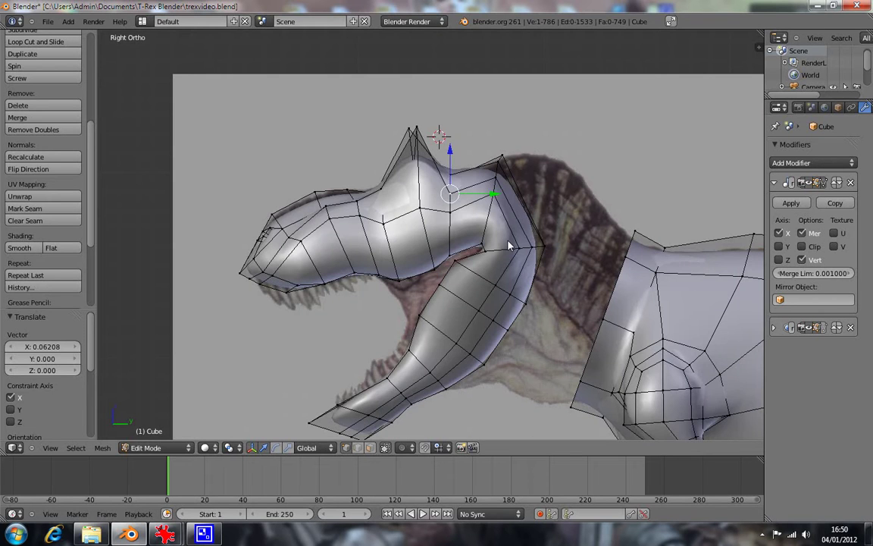
Step: In wireframe, select the six vertices of the head crest faces
{"action": "key", "text": "z"}
{"action": "key", "text": "z"}
{"action": "right_click", "coordinate": [438, 208]}
{"action": "right_click", "coordinate": [435, 208], "text": "shift"}
{"action": "key", "text": "a"}
{"action": "middle_click_drag", "start_coordinate": [436, 208], "coordinate": [452, 208]}
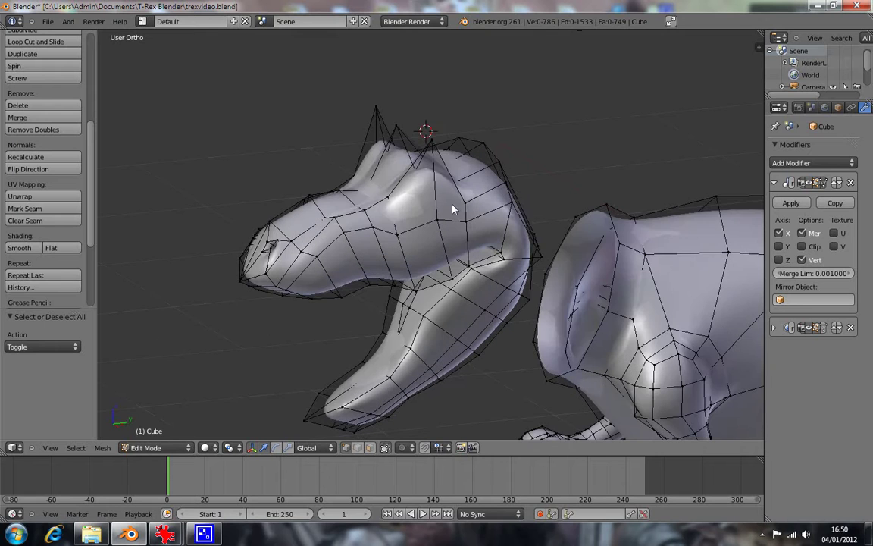
{"action": "right_click", "coordinate": [429, 137]}
{"action": "right_click", "coordinate": [355, 182], "text": "shift"}
{"action": "right_click", "coordinate": [359, 209], "text": "shift"}
{"action": "right_click", "coordinate": [438, 222], "text": "shift"}
{"action": "right_click", "coordinate": [471, 227], "text": "shift"}
{"action": "right_click", "coordinate": [469, 210], "text": "shift"}
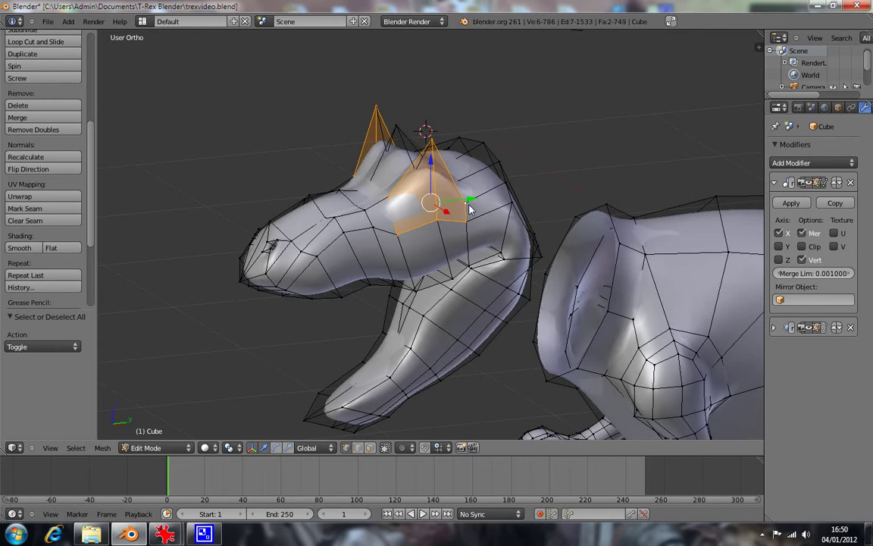
{"action": "key", "text": "KP_3"}
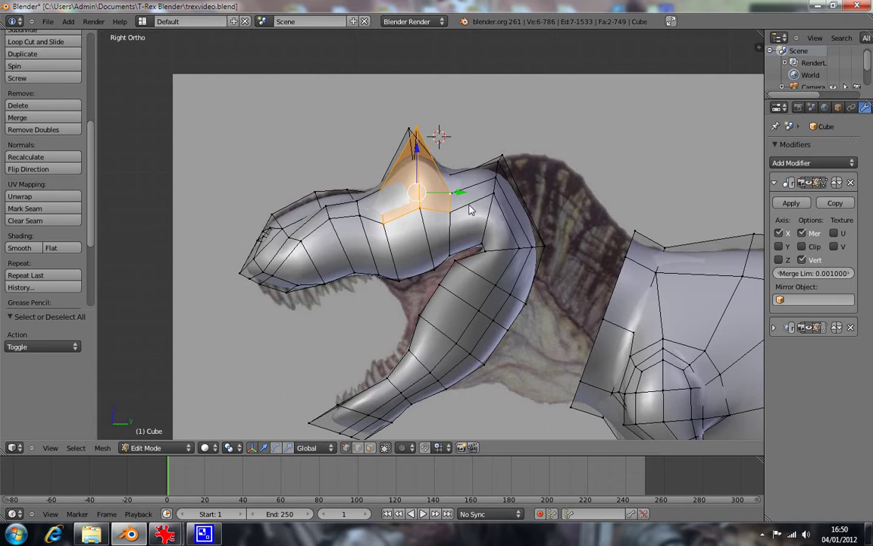
Step: Extrude the crest faces in place and shrink them to 0.5286
{"action": "key", "text": "e"}
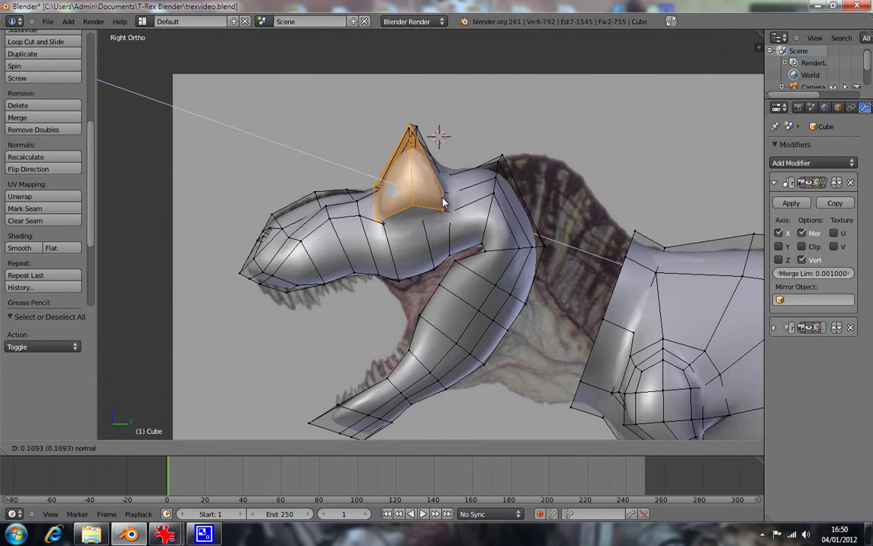
{"action": "left_click", "coordinate": [451, 199]}
{"action": "key", "text": "s"}
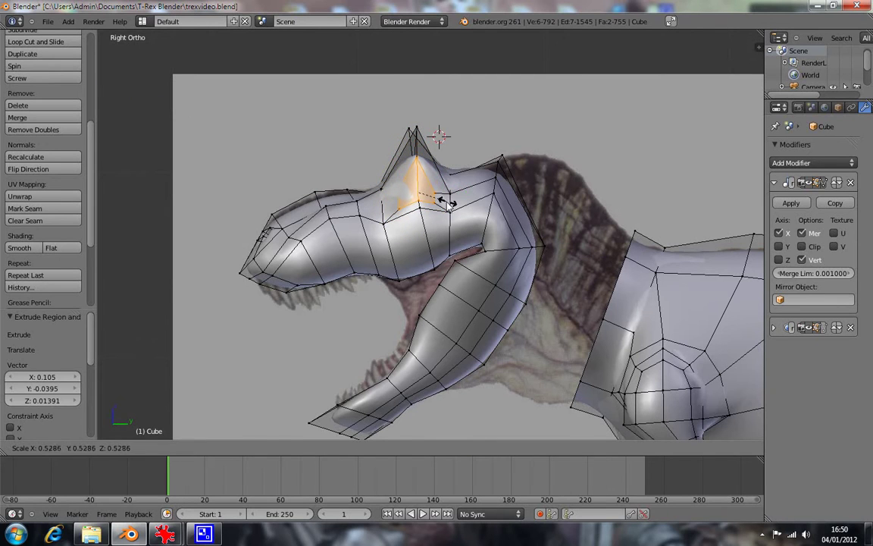
{"action": "left_click", "coordinate": [444, 199]}
Step: Lower a single crest vertex 0.06861 along Z
{"action": "key", "text": "a"}
{"action": "right_click", "coordinate": [417, 163]}
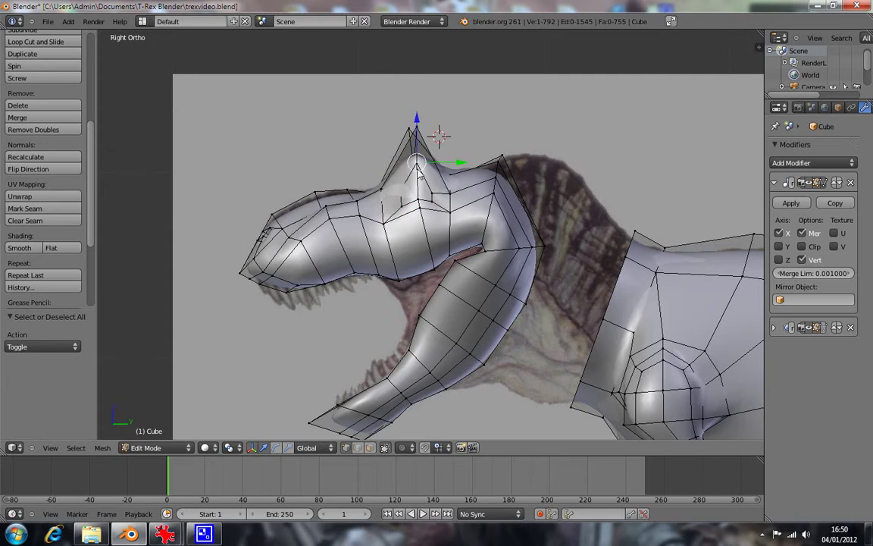
{"action": "left_click_drag", "start_coordinate": [416, 121], "coordinate": [427, 172]}
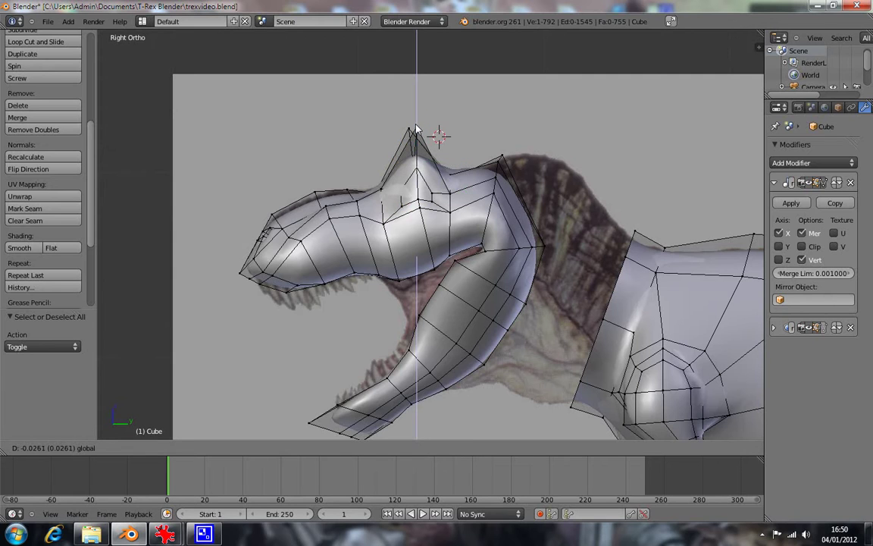
{"action": "right_click", "coordinate": [436, 191]}
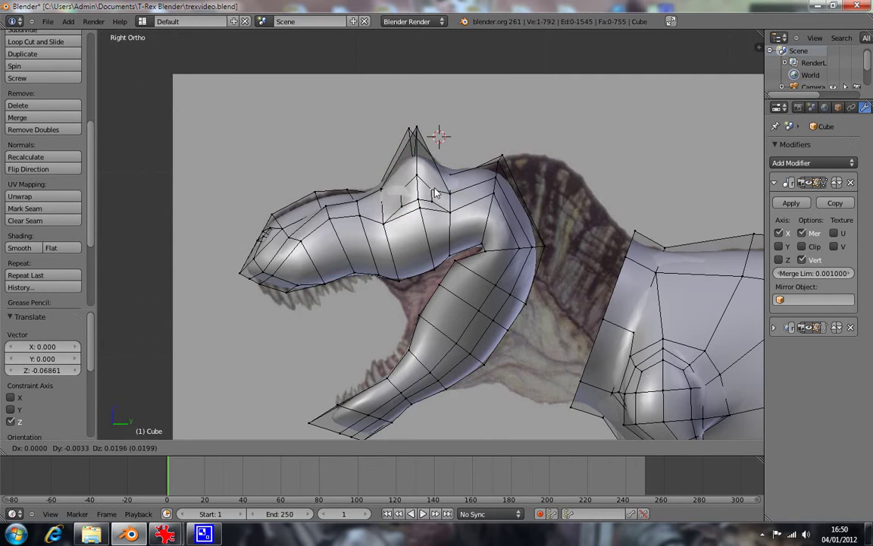
Step: In zoomed wireframe side view, move three head-outline vertices onto the reference outline
{"action": "key", "text": "z"}
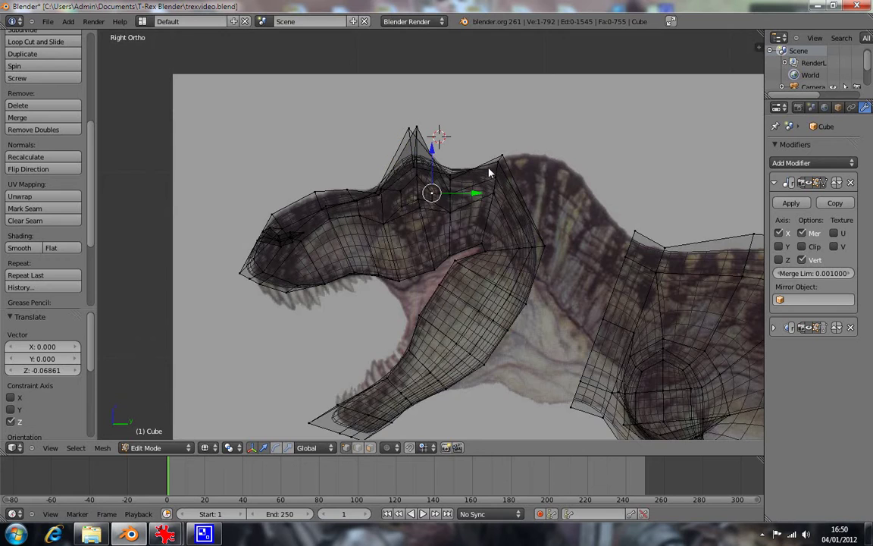
{"action": "scroll", "coordinate": [486, 173], "scroll_direction": "up", "scroll_amount": 2}
{"action": "scroll", "coordinate": [483, 210], "scroll_direction": "up", "scroll_amount": 2}
{"action": "scroll", "coordinate": [483, 210], "scroll_direction": "up", "scroll_amount": 2}
{"action": "right_click", "coordinate": [431, 116]}
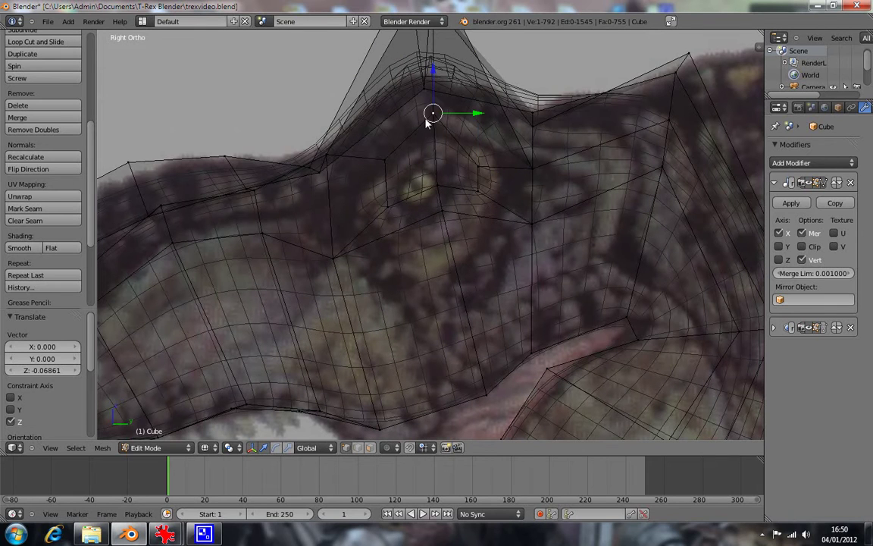
{"action": "key", "text": "g"}
{"action": "left_click", "coordinate": [427, 149]}
{"action": "right_click", "coordinate": [385, 161]}
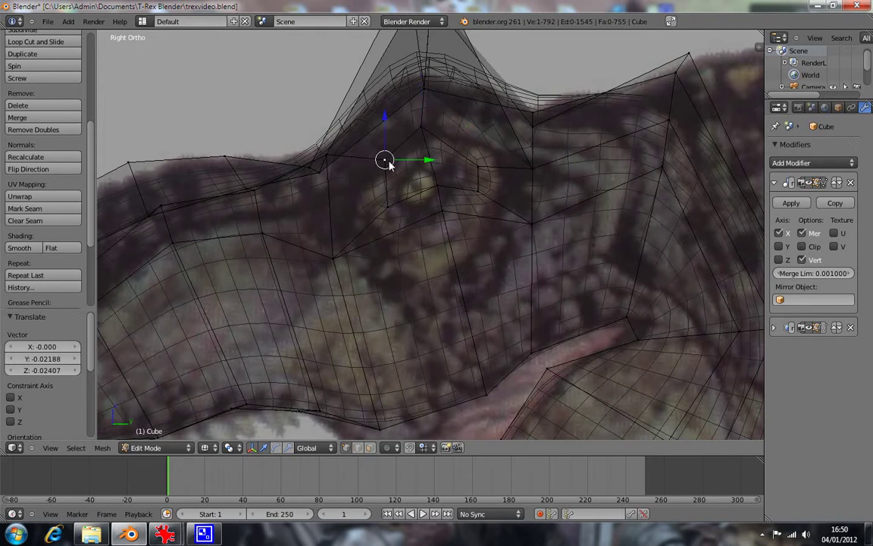
{"action": "key", "text": "g"}
{"action": "left_click", "coordinate": [373, 183]}
{"action": "right_click", "coordinate": [383, 204]}
{"action": "key", "text": "g"}
{"action": "left_click", "coordinate": [379, 219]}
Step: Lower the vertex beside the eye onto the reference eye outline, undoing trial moves
{"action": "right_click", "coordinate": [439, 190]}
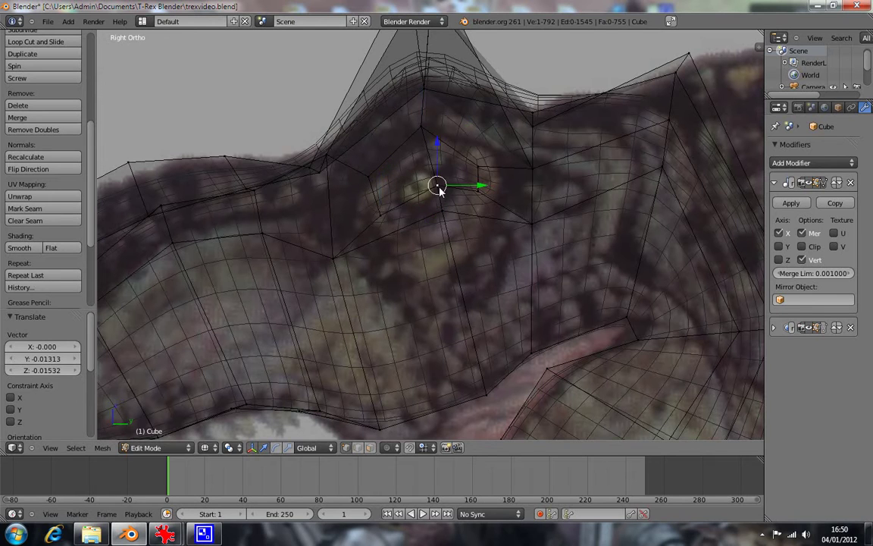
{"action": "key", "text": "g"}
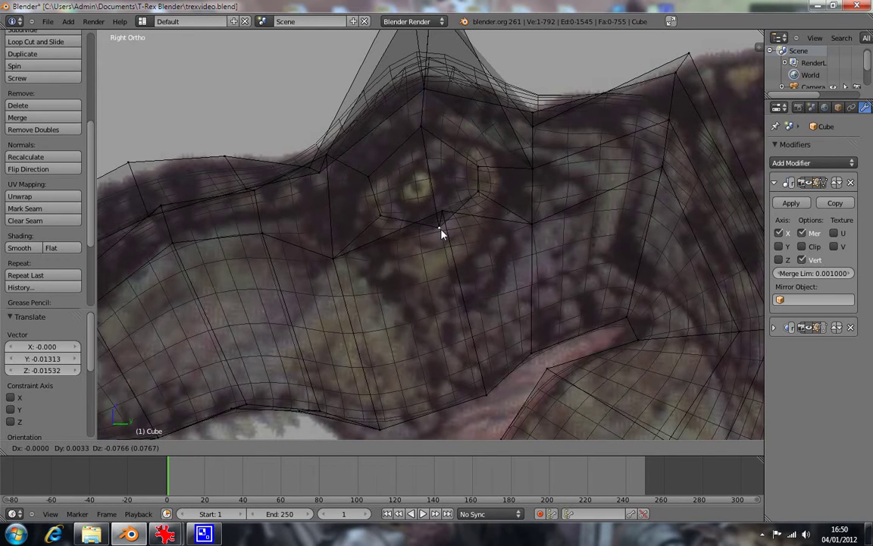
{"action": "left_click", "coordinate": [434, 228]}
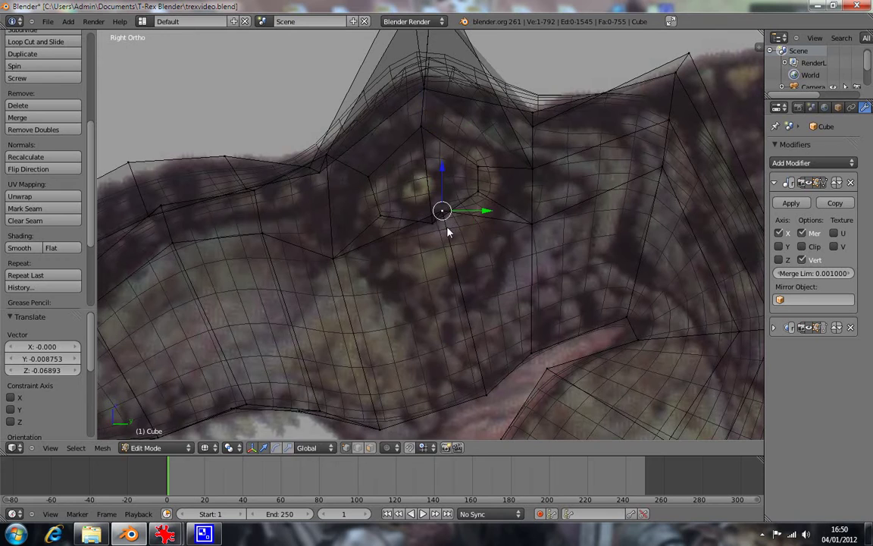
{"action": "key", "text": "g"}
{"action": "left_click", "coordinate": [452, 253]}
{"action": "key", "text": "ctrl+z"}
{"action": "key", "text": "ctrl+z"}
{"action": "key", "text": "g"}
{"action": "left_click", "coordinate": [485, 195]}
{"action": "key", "text": "ctrl+z"}
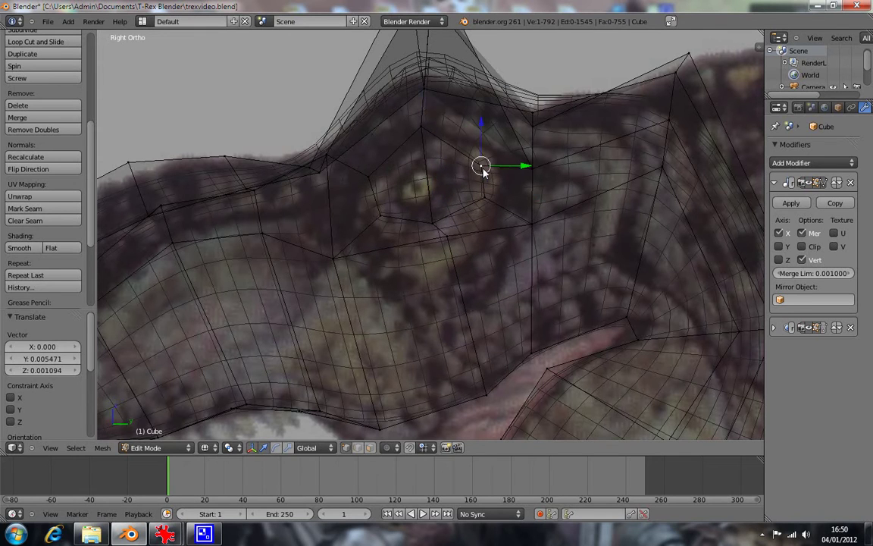
Step: Deselect all, return to solid shading and orbit to view the eye area at an angle
{"action": "key", "text": "a"}
{"action": "key", "text": "z"}
{"action": "mouse_move", "coordinate": [421, 200]}
{"action": "middle_mouse_down"}
{"action": "mouse_move", "coordinate": [552, 221]}
{"action": "mouse_move", "coordinate": [526, 228]}
{"action": "mouse_move", "coordinate": [488, 152]}
{"action": "middle_mouse_up"}
{"action": "right_click", "coordinate": [549, 209], "text": "shift"}
Step: Select the vertices forming the two faces around the eye
{"action": "right_click", "coordinate": [520, 238], "text": "shift"}
{"action": "right_click", "coordinate": [498, 150], "text": "shift"}
{"action": "right_click", "coordinate": [493, 145], "text": "shift"}
{"action": "right_click", "coordinate": [492, 141], "text": "shift"}
{"action": "right_click", "coordinate": [521, 160], "text": "shift"}
{"action": "right_click", "coordinate": [506, 234], "text": "shift"}
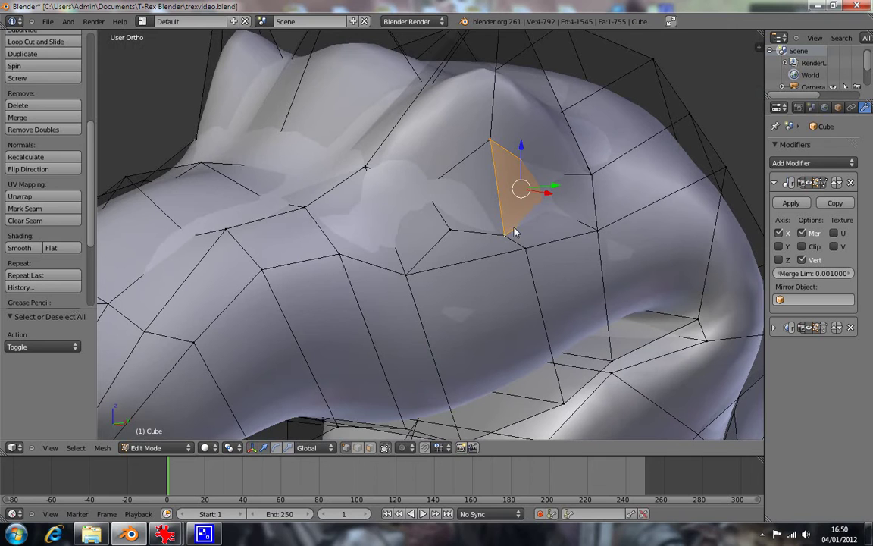
{"action": "right_click", "coordinate": [437, 182], "text": "shift"}
{"action": "right_click", "coordinate": [441, 228], "text": "shift"}
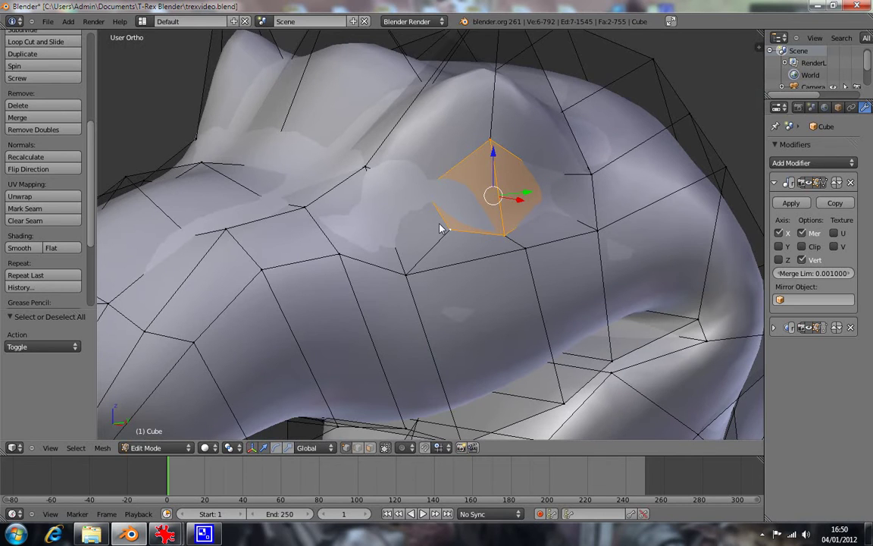
{"action": "key", "text": "KP_3"}
{"action": "key", "text": "KP_1"}
Step: Extrude the eye faces, shrink them to 0.820, shift along X, then shrink to 0.718
{"action": "key", "text": "e"}
{"action": "left_click", "coordinate": [519, 201]}
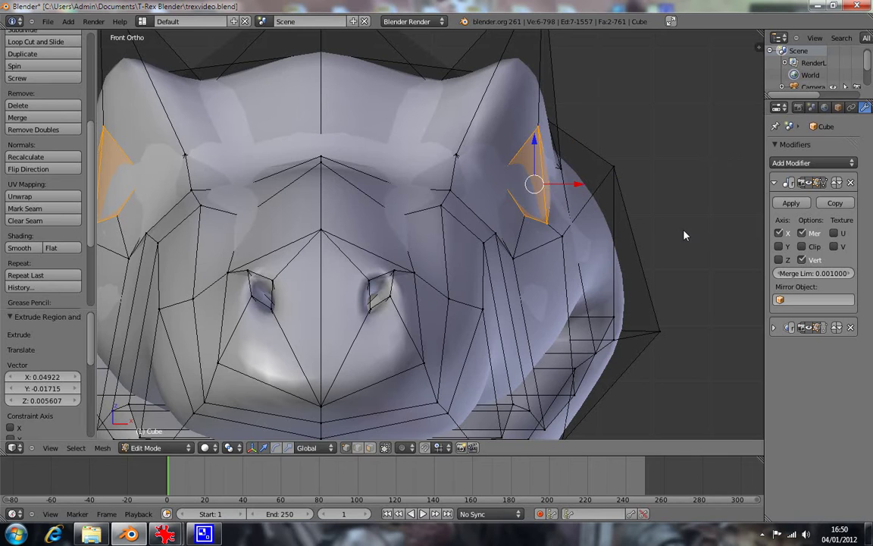
{"action": "key", "text": "s"}
{"action": "left_click", "coordinate": [660, 224]}
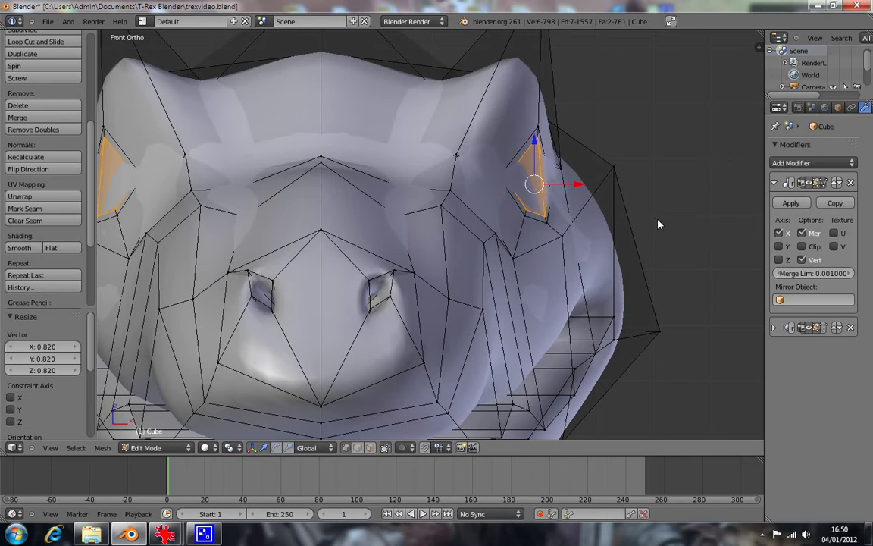
{"action": "key", "text": "g"}
{"action": "key", "text": "x"}
{"action": "left_click", "coordinate": [565, 187]}
{"action": "key", "text": "s"}
{"action": "left_click", "coordinate": [593, 202]}
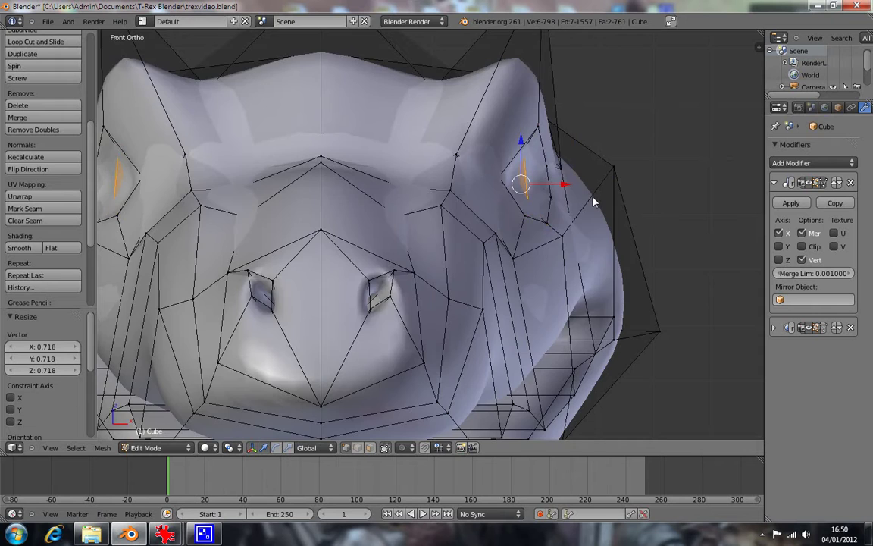
Step: Inspect the eye from the side, then nudge the eye faces along X and rescale them
{"action": "key", "text": "KP_3"}
{"action": "mouse_move", "coordinate": [402, 223]}
{"action": "middle_mouse_down"}
{"action": "mouse_move", "coordinate": [424, 248]}
{"action": "mouse_move", "coordinate": [513, 246]}
{"action": "mouse_move", "coordinate": [507, 232]}
{"action": "middle_mouse_up"}
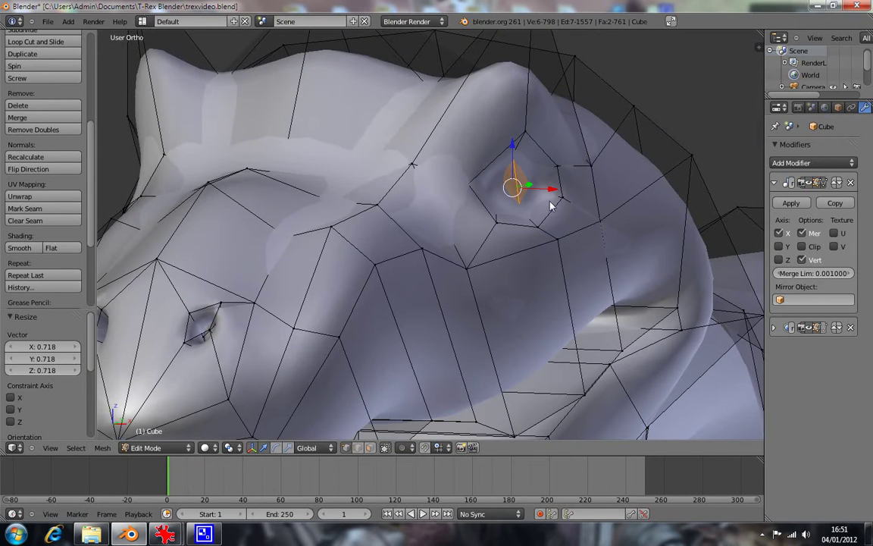
{"action": "key", "text": "KP_1"}
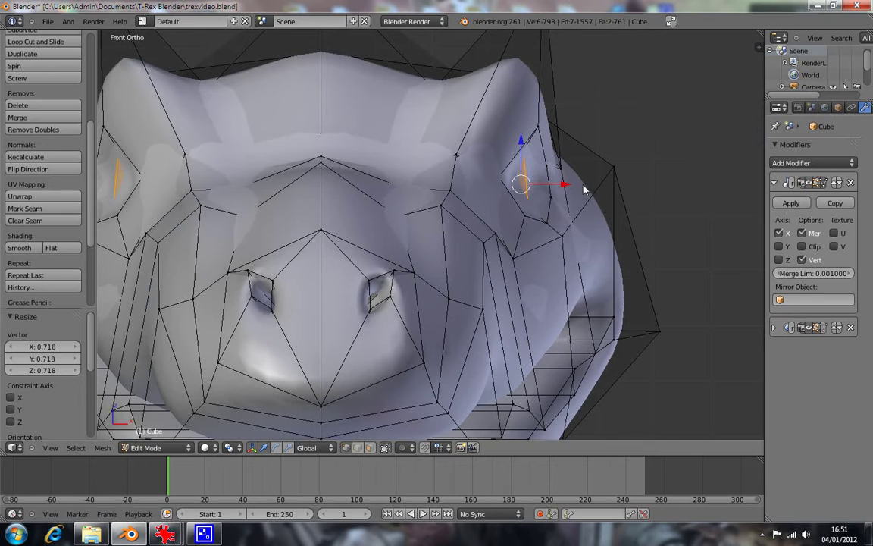
{"action": "key", "text": "g"}
{"action": "key", "text": "x"}
{"action": "left_click", "coordinate": [563, 192]}
{"action": "key", "text": "s"}
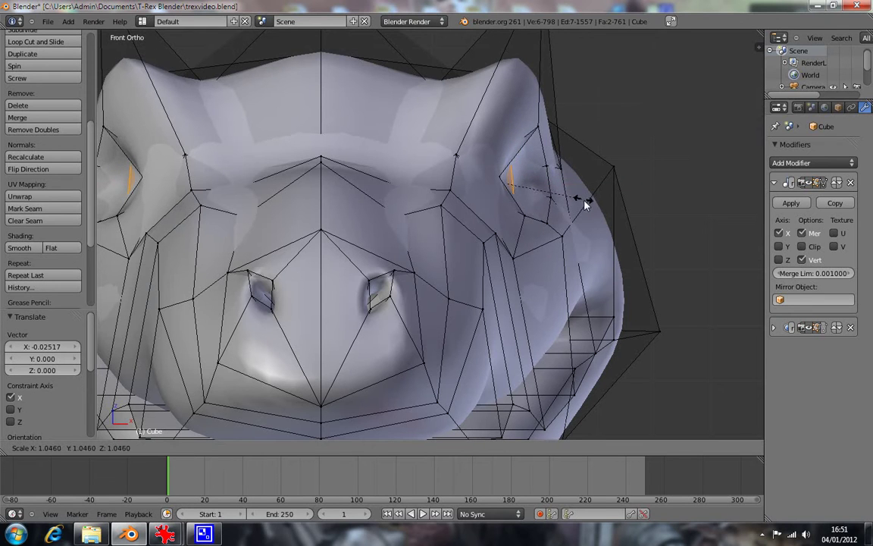
{"action": "left_click", "coordinate": [637, 243]}
Step: Frame both eye pieces and scale them to 0.815
{"action": "key", "text": "KP_Decimal"}
{"action": "key", "text": "z"}
{"action": "key", "text": "z"}
{"action": "mouse_move", "coordinate": [485, 208]}
{"action": "middle_mouse_down"}
{"action": "mouse_move", "coordinate": [576, 213]}
{"action": "mouse_move", "coordinate": [614, 240]}
{"action": "mouse_move", "coordinate": [577, 208]}
{"action": "mouse_move", "coordinate": [481, 189]}
{"action": "mouse_move", "coordinate": [450, 233]}
{"action": "mouse_move", "coordinate": [491, 259]}
{"action": "mouse_move", "coordinate": [503, 221]}
{"action": "mouse_move", "coordinate": [460, 226]}
{"action": "mouse_move", "coordinate": [499, 200]}
{"action": "mouse_move", "coordinate": [477, 189]}
{"action": "mouse_move", "coordinate": [417, 222]}
{"action": "middle_mouse_up"}
{"action": "key", "text": "z"}
{"action": "key", "text": "s"}
{"action": "left_click", "coordinate": [492, 234]}
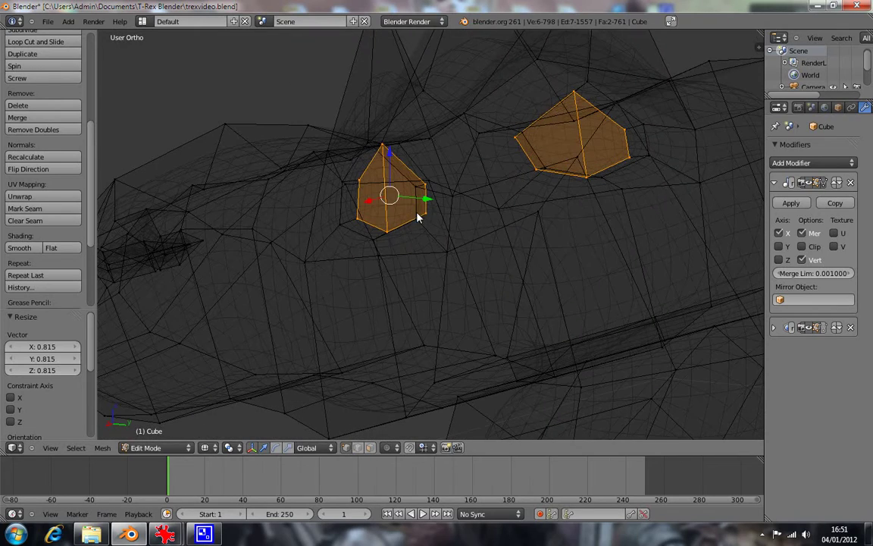
Step: Move both eye pieces inward along X and scale them to 0.799
{"action": "key", "text": "KP_1"}
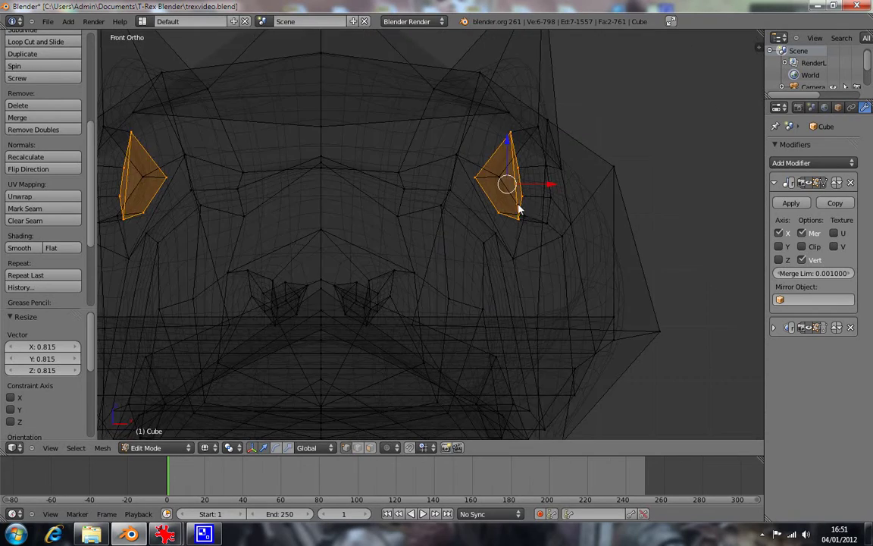
{"action": "key", "text": "g"}
{"action": "key", "text": "x"}
{"action": "left_click", "coordinate": [528, 192]}
{"action": "key", "text": "s"}
{"action": "left_click", "coordinate": [558, 218]}
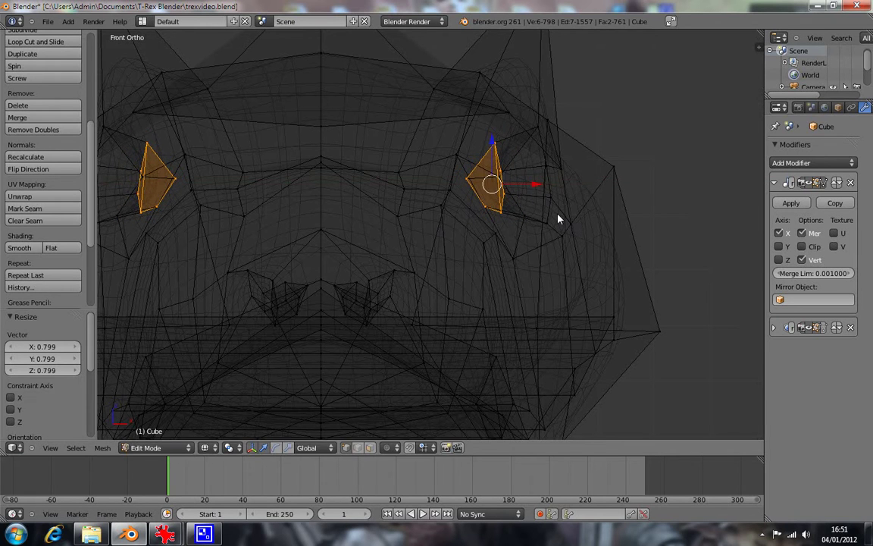
{"action": "key", "text": "z"}
{"action": "mouse_move", "coordinate": [597, 231]}
{"action": "middle_mouse_down"}
{"action": "mouse_move", "coordinate": [470, 232]}
{"action": "mouse_move", "coordinate": [399, 211]}
{"action": "mouse_move", "coordinate": [504, 250]}
{"action": "mouse_move", "coordinate": [532, 238]}
{"action": "mouse_move", "coordinate": [522, 211]}
{"action": "mouse_move", "coordinate": [428, 215]}
{"action": "mouse_move", "coordinate": [520, 243]}
{"action": "middle_mouse_up"}
Step: Shift the eye faces along X again and set their scale to 0.887
{"action": "key", "text": "KP_1"}
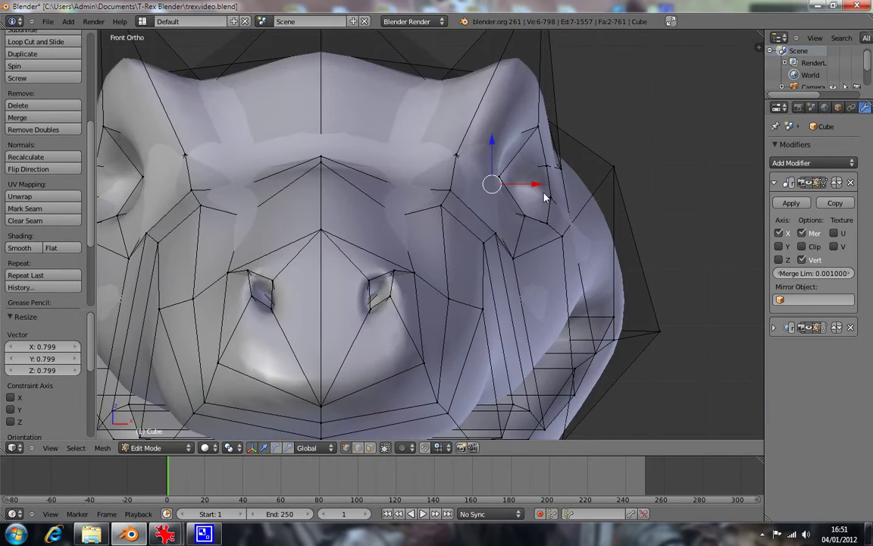
{"action": "key", "text": "z"}
{"action": "key", "text": "g"}
{"action": "key", "text": "x"}
{"action": "left_click", "coordinate": [519, 192]}
{"action": "key", "text": "s"}
{"action": "left_click", "coordinate": [524, 142]}
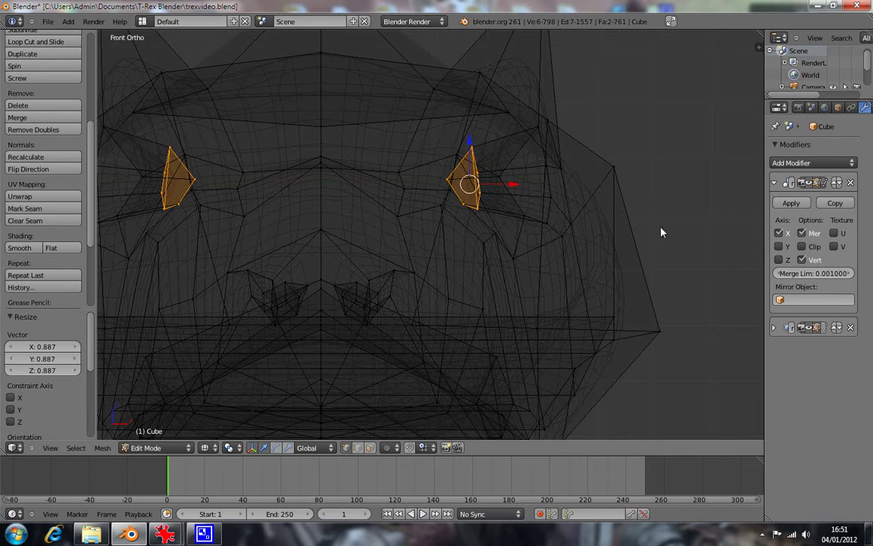
Step: Show subdivision in edit mode and slide the eye faces 0.08425 inward along X
{"action": "left_click", "coordinate": [822, 328]}
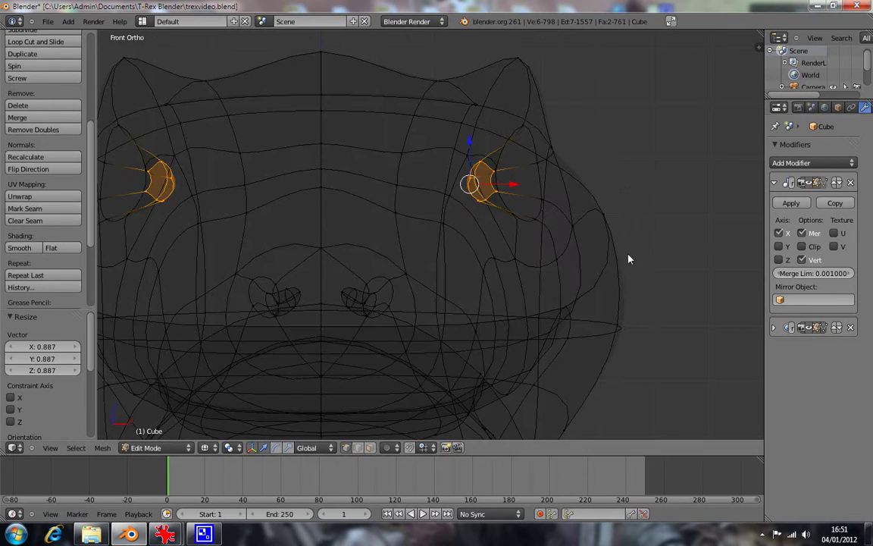
{"action": "left_click_drag", "start_coordinate": [514, 188], "coordinate": [478, 193]}
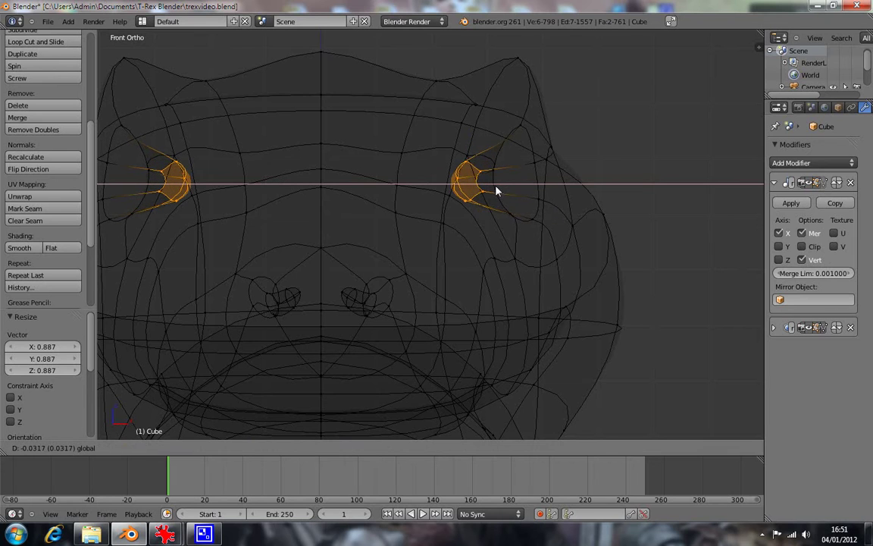
{"action": "left_click", "coordinate": [467, 195]}
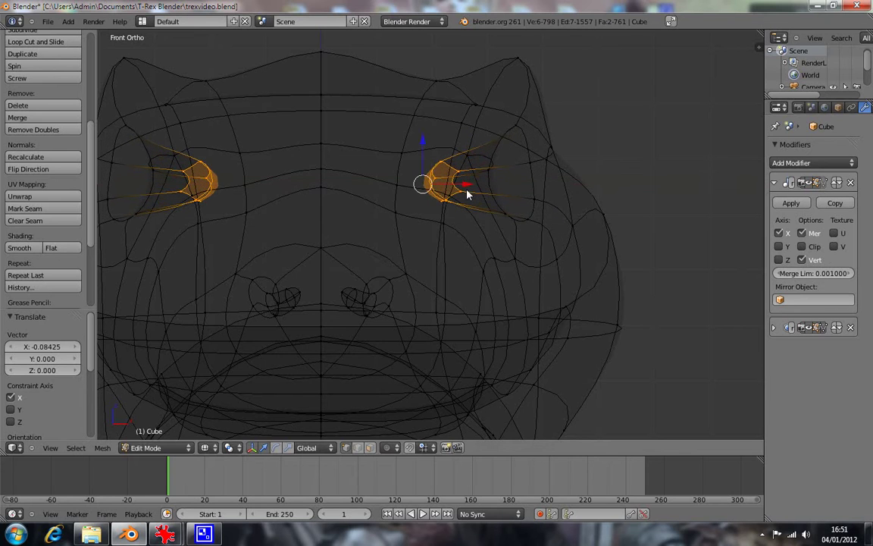
{"action": "key", "text": "KP_3"}
{"action": "key", "text": "z"}
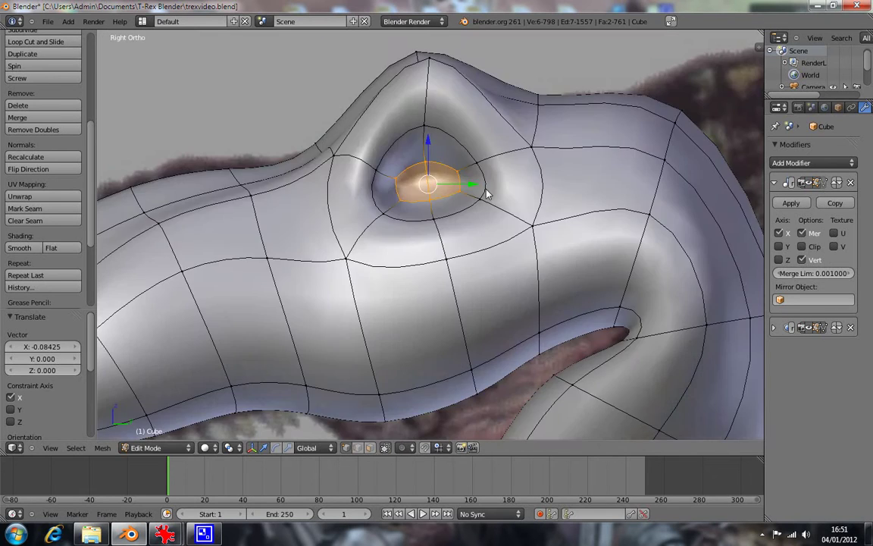
{"action": "key", "text": "a"}
{"action": "mouse_move", "coordinate": [476, 212]}
{"action": "middle_mouse_down"}
{"action": "mouse_move", "coordinate": [422, 214]}
{"action": "mouse_move", "coordinate": [438, 244]}
{"action": "mouse_move", "coordinate": [518, 221]}
{"action": "mouse_move", "coordinate": [590, 216]}
{"action": "mouse_move", "coordinate": [483, 213]}
{"action": "mouse_move", "coordinate": [429, 247]}
{"action": "mouse_move", "coordinate": [516, 243]}
{"action": "mouse_move", "coordinate": [470, 225]}
{"action": "middle_mouse_up"}
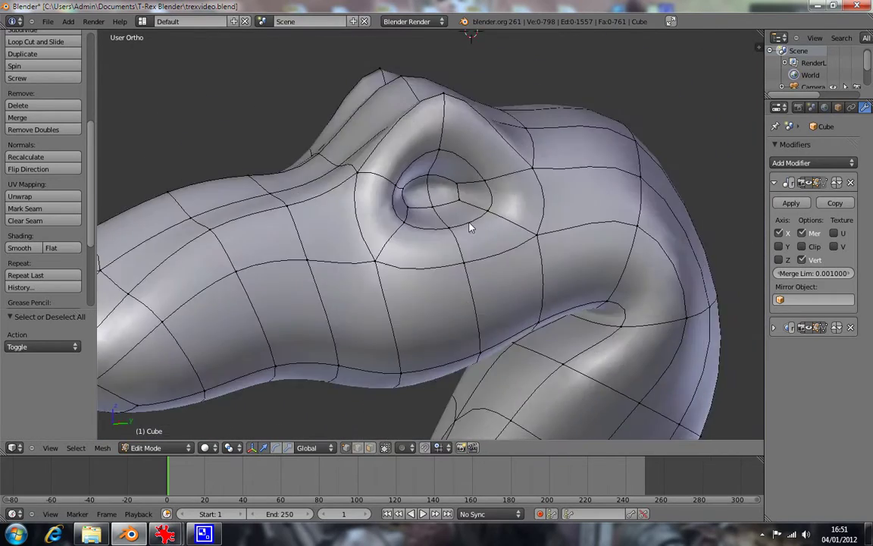
{"action": "key", "text": "KP_3"}
Step: In solid shading, select the edge loop around the eye after a cancelled first scale attempt
{"action": "key", "text": "z"}
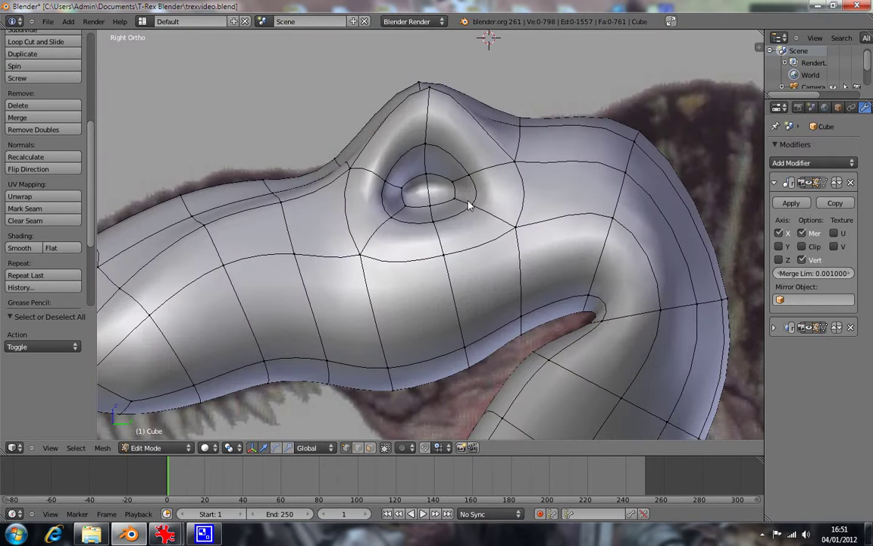
{"action": "right_click", "coordinate": [444, 159], "text": "alt"}
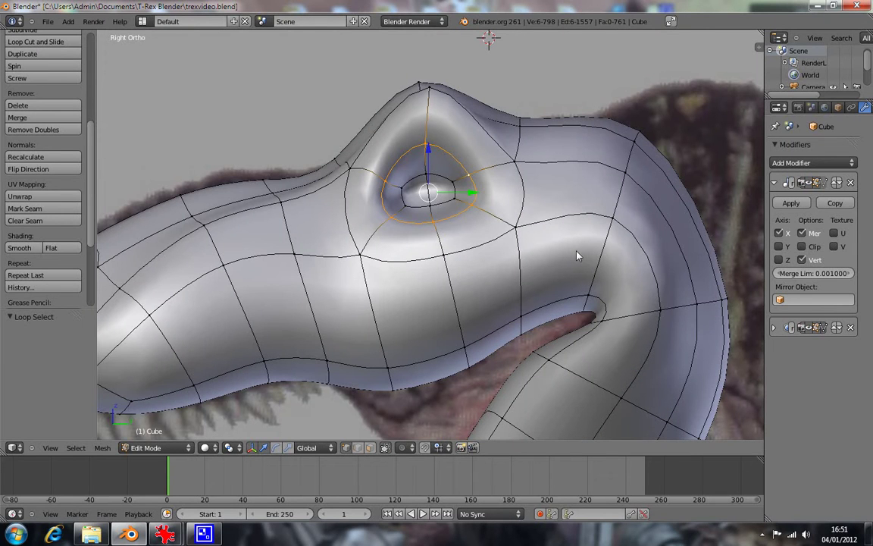
{"action": "key", "text": "s"}
{"action": "right_click", "coordinate": [551, 246]}
{"action": "key", "text": "y"}
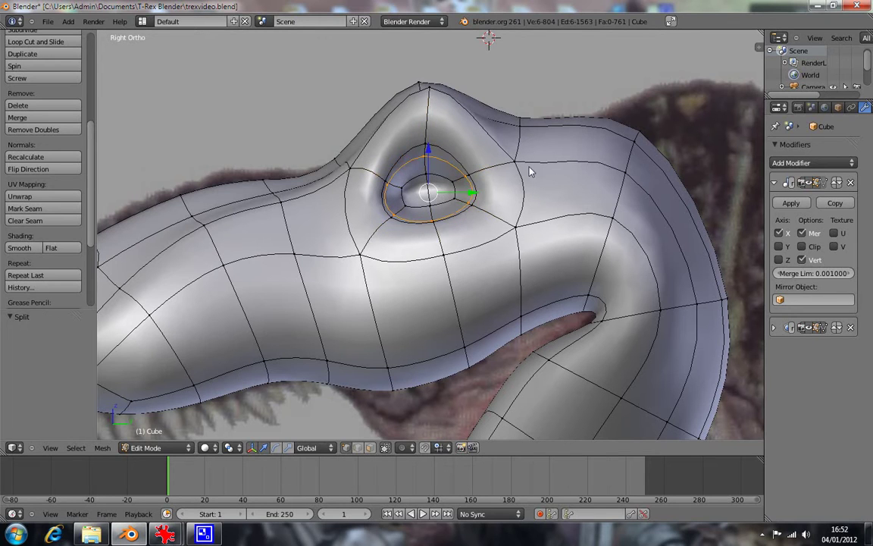
{"action": "key", "text": "a"}
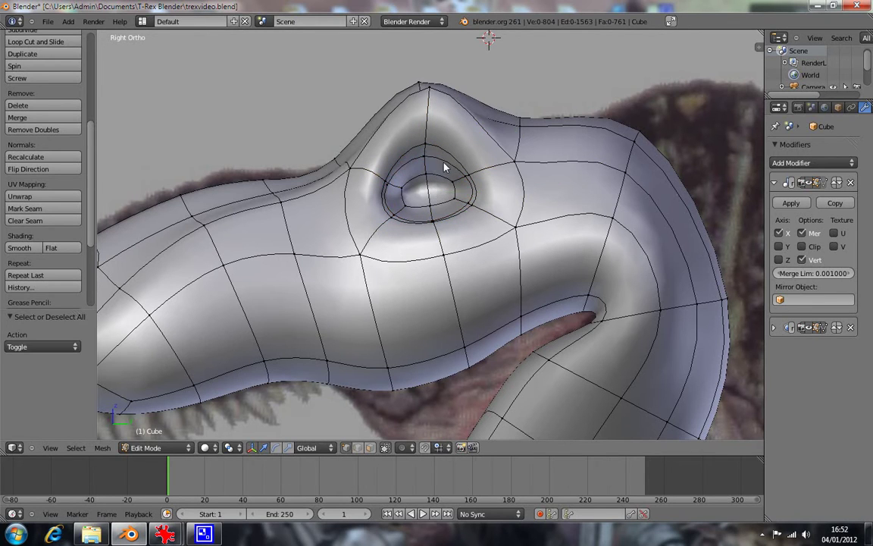
{"action": "right_click", "coordinate": [447, 174], "text": "alt"}
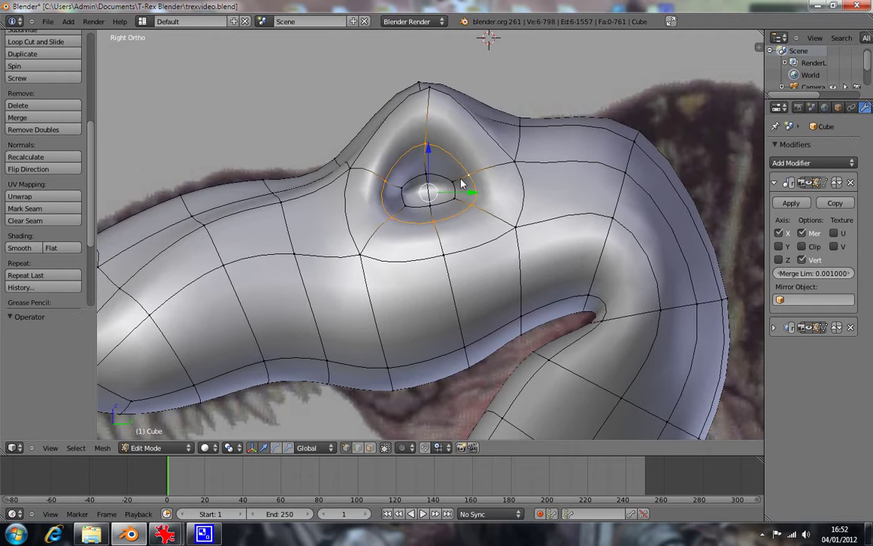
Step: Squash the eye loop to 0.543 along Y and 0.288 along Z, then show wireframe
{"action": "key", "text": "s"}
{"action": "key", "text": "y"}
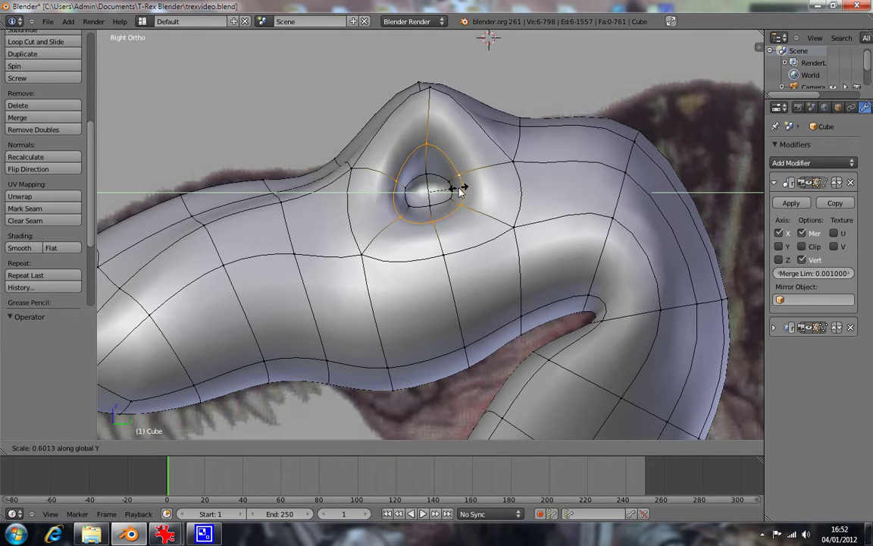
{"action": "left_click", "coordinate": [457, 192]}
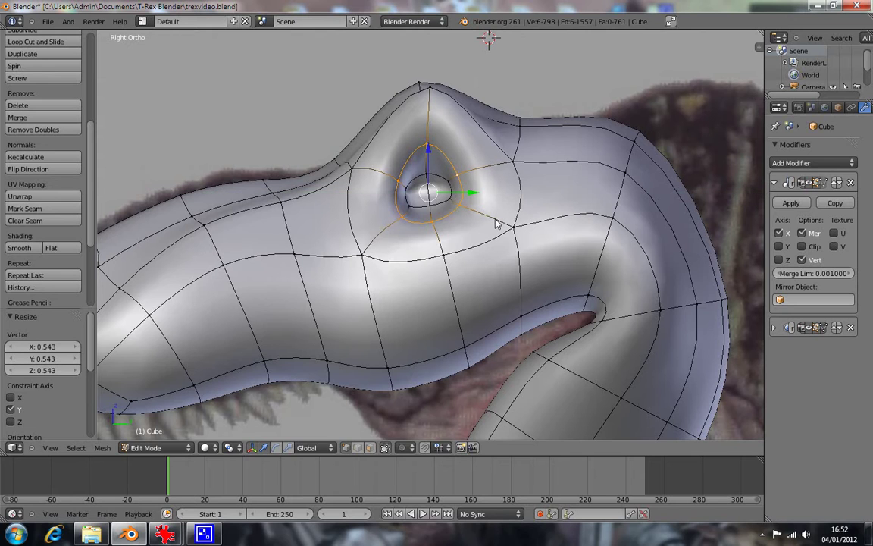
{"action": "key", "text": "s"}
{"action": "key", "text": "z"}
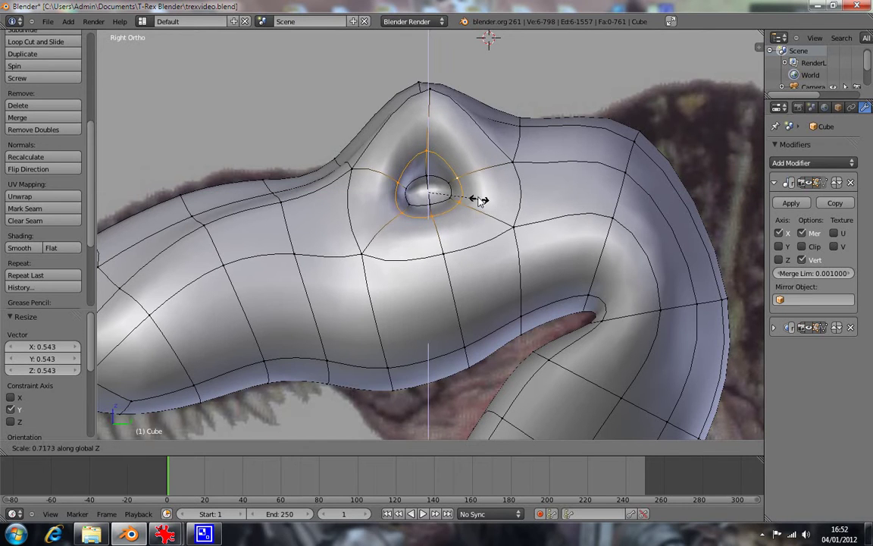
{"action": "left_click", "coordinate": [468, 193]}
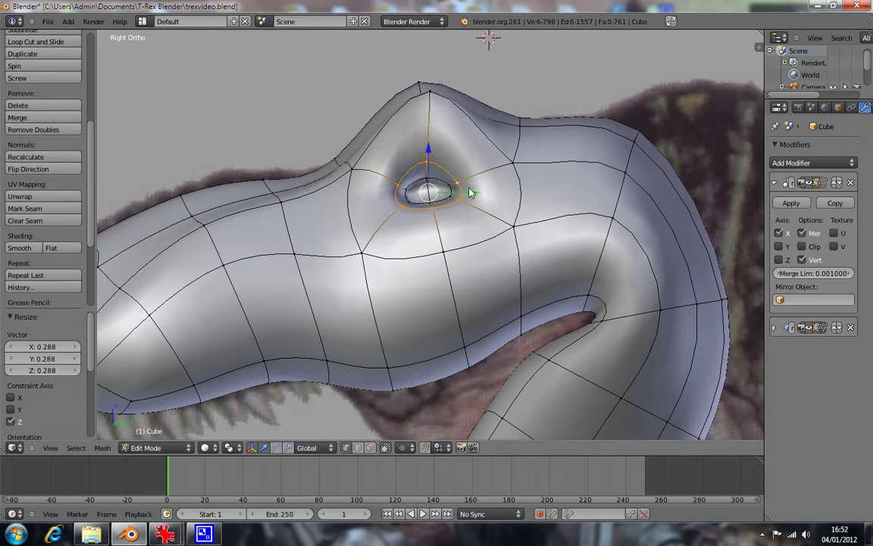
{"action": "key", "text": "z"}
{"action": "key", "text": "z"}
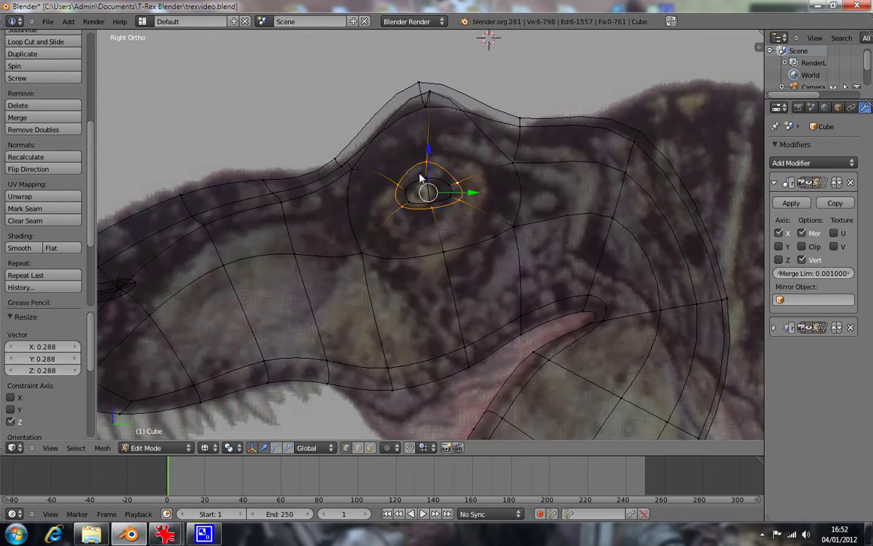
Step: Move both eye loops about 0.01707 along Y onto the reference photo's eye
{"action": "key", "text": "g"}
{"action": "left_click", "coordinate": [435, 201]}
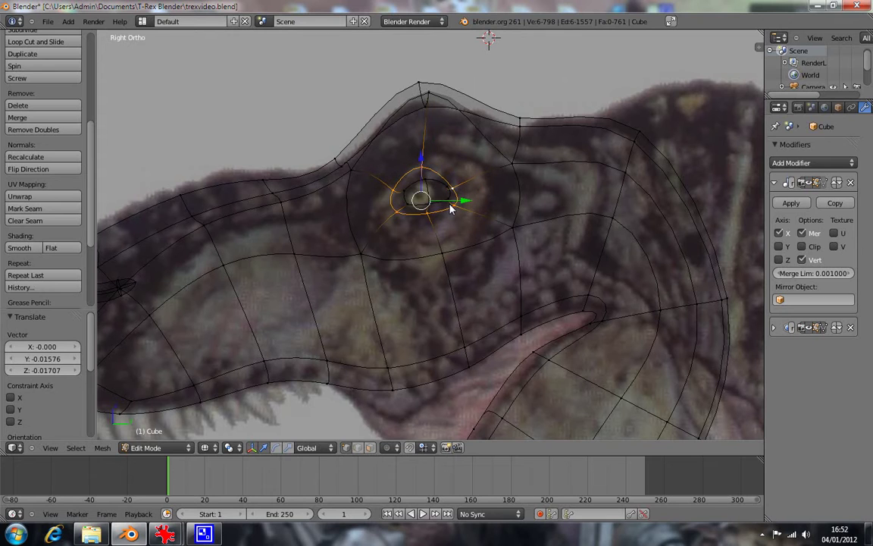
{"action": "right_click", "coordinate": [435, 189], "text": "alt"}
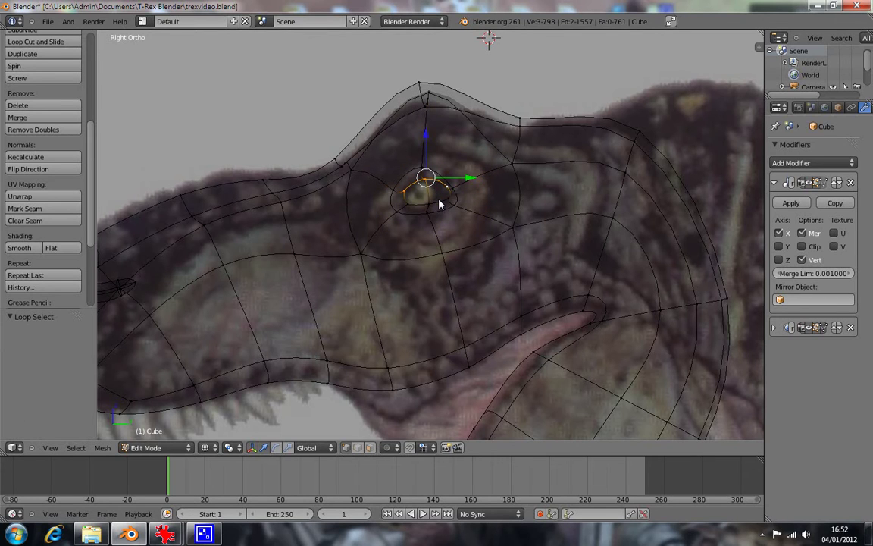
{"action": "right_click", "coordinate": [438, 204], "text": "alt+shift"}
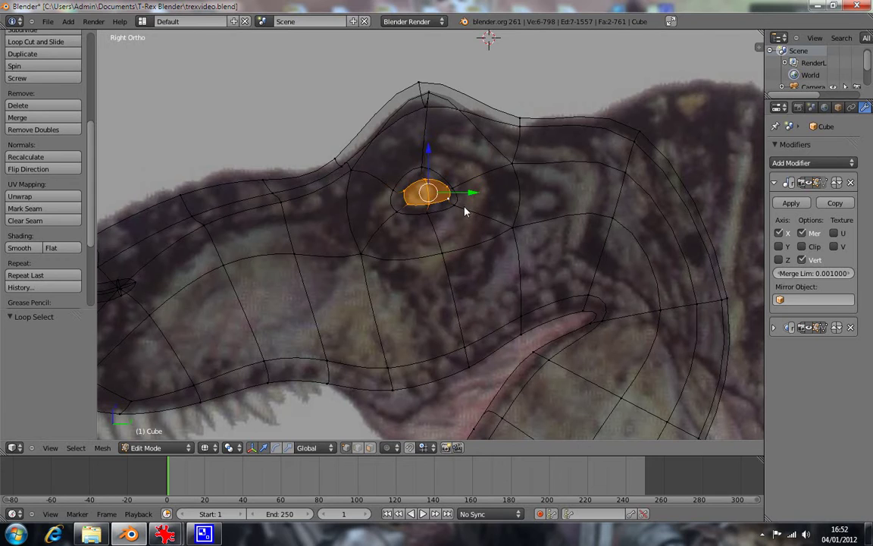
{"action": "key", "text": "g"}
{"action": "left_click", "coordinate": [458, 212]}
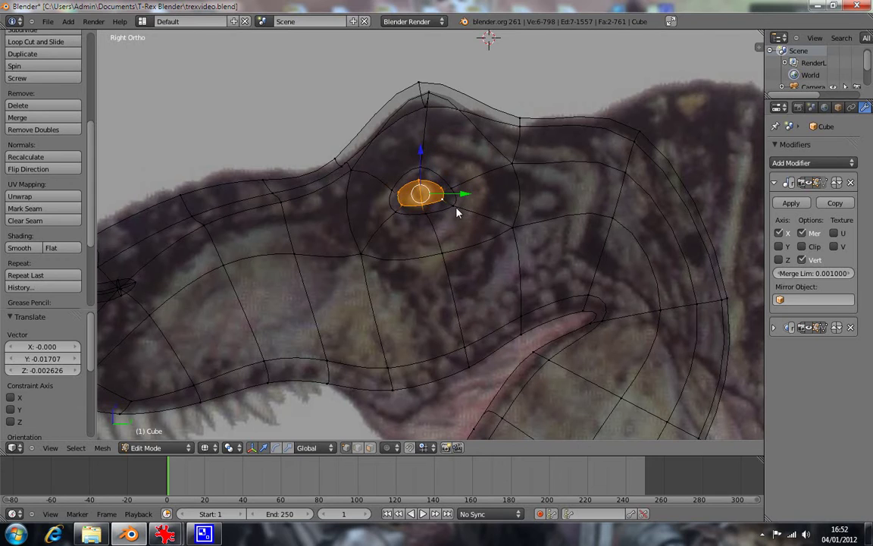
Step: Lower the vertex above the eye 0.02232 along Z, deselect, and return to solid shading
{"action": "right_click", "coordinate": [421, 184]}
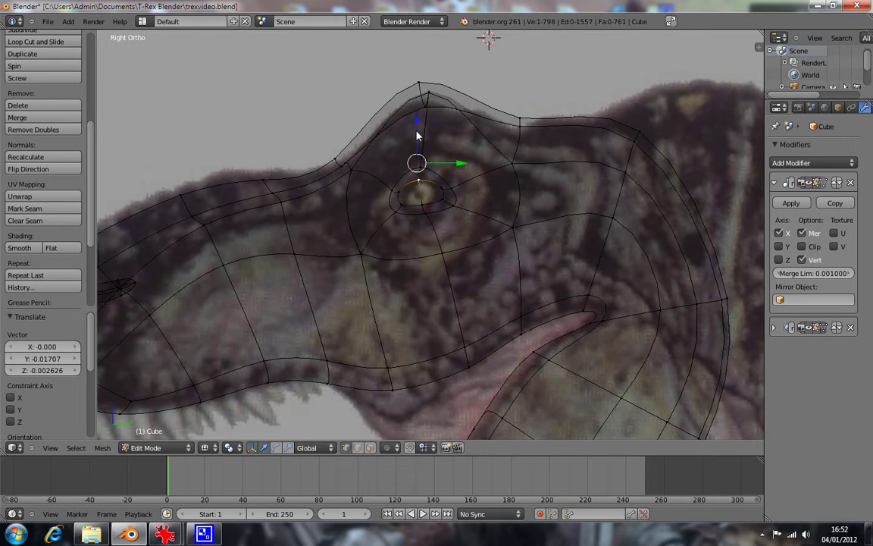
{"action": "key", "text": "g"}
{"action": "key", "text": "z"}
{"action": "left_click", "coordinate": [422, 205]}
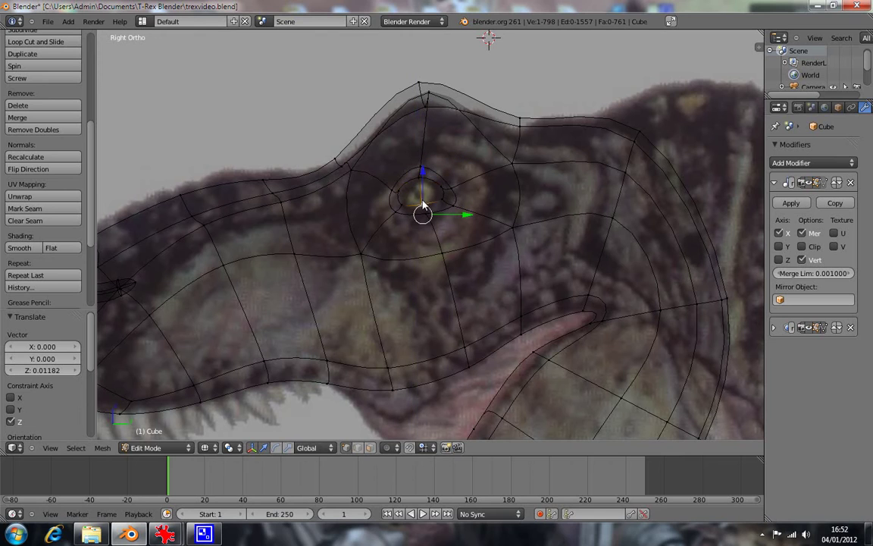
{"action": "key", "text": "g"}
{"action": "key", "text": "z"}
{"action": "left_click", "coordinate": [425, 224]}
{"action": "key", "text": "ctrl+z"}
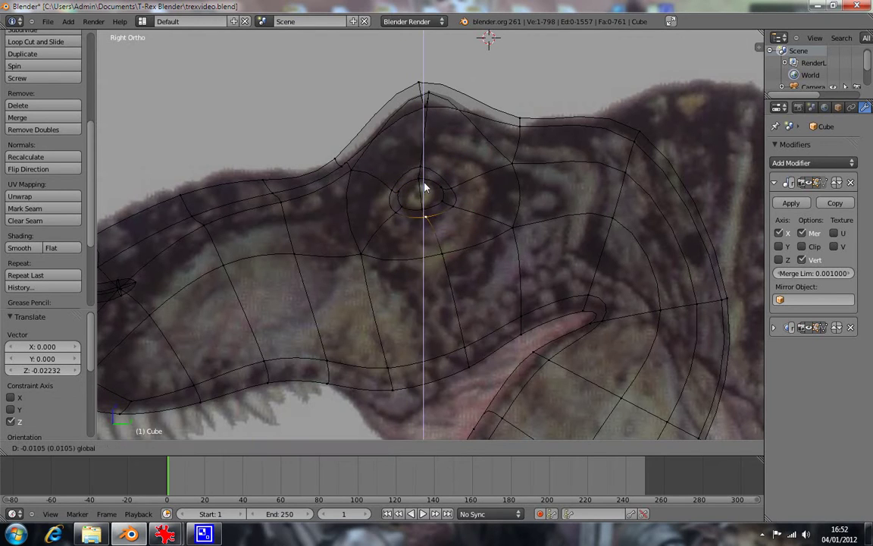
{"action": "key", "text": "a"}
{"action": "key", "text": "z"}
{"action": "middle_click_drag", "start_coordinate": [386, 225], "coordinate": [491, 263]}
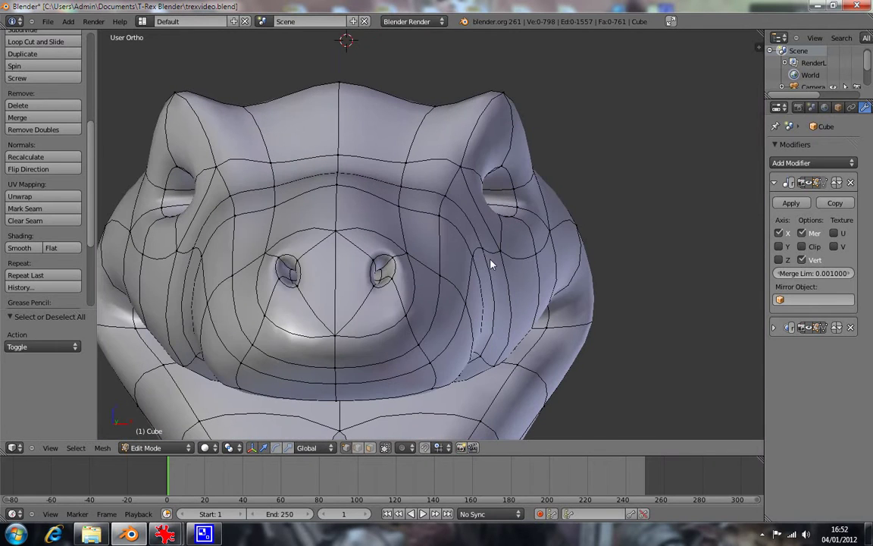
{"action": "key", "text": "KP_1"}
{"action": "scroll", "coordinate": [491, 264], "scroll_direction": "down", "scroll_amount": 1}
{"action": "scroll", "coordinate": [491, 263], "scroll_direction": "down", "scroll_amount": 4}
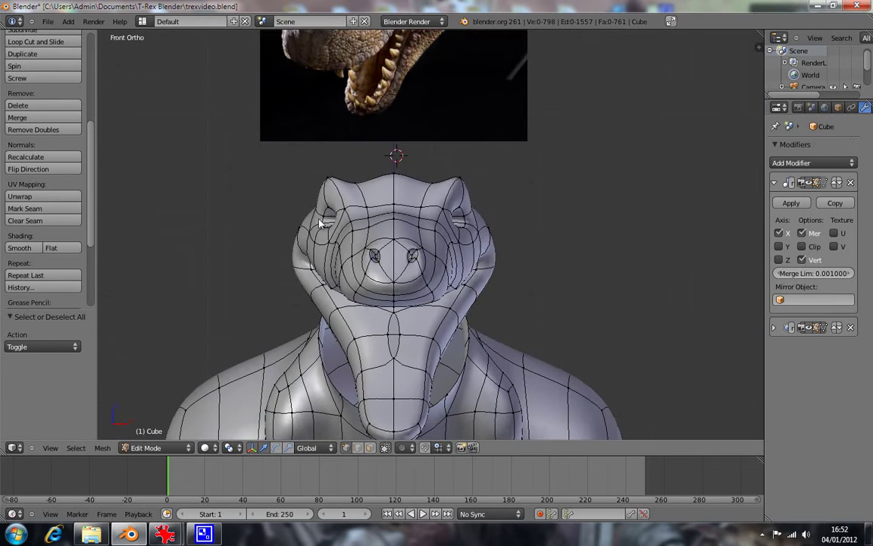
{"action": "scroll", "coordinate": [313, 233], "scroll_direction": "down", "scroll_amount": 3}
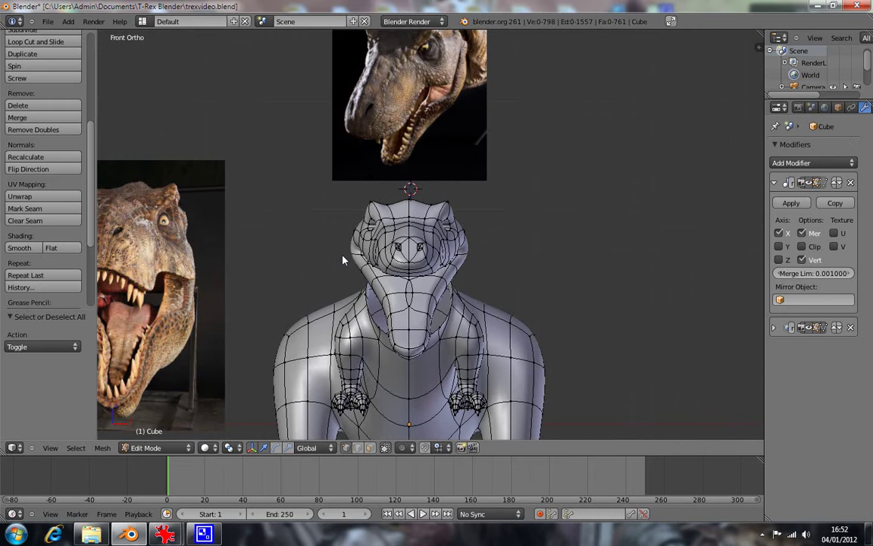
{"action": "scroll", "coordinate": [470, 238], "scroll_direction": "up", "scroll_amount": 1}
{"action": "scroll", "coordinate": [471, 246], "scroll_direction": "down", "scroll_amount": 1}
{"action": "scroll", "coordinate": [470, 250], "scroll_direction": "up", "scroll_amount": 2}
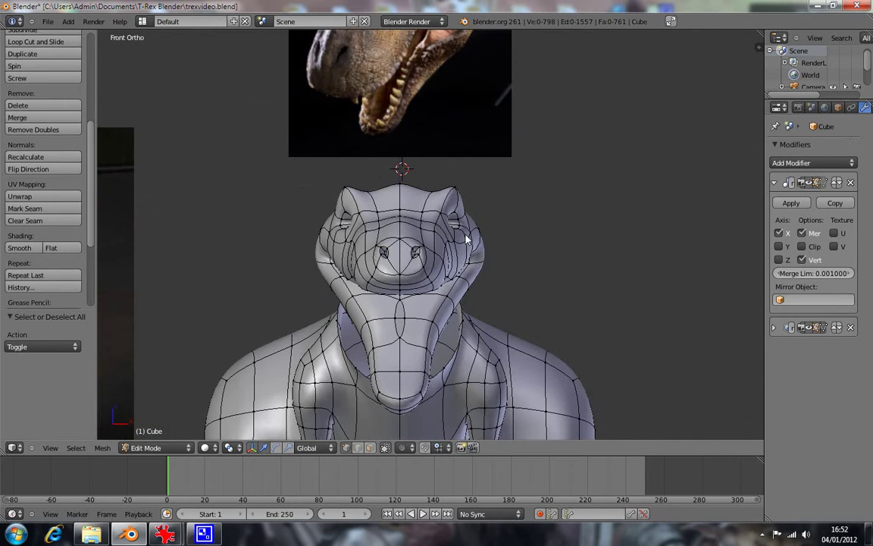
{"action": "scroll", "coordinate": [466, 239], "scroll_direction": "down", "scroll_amount": 2}
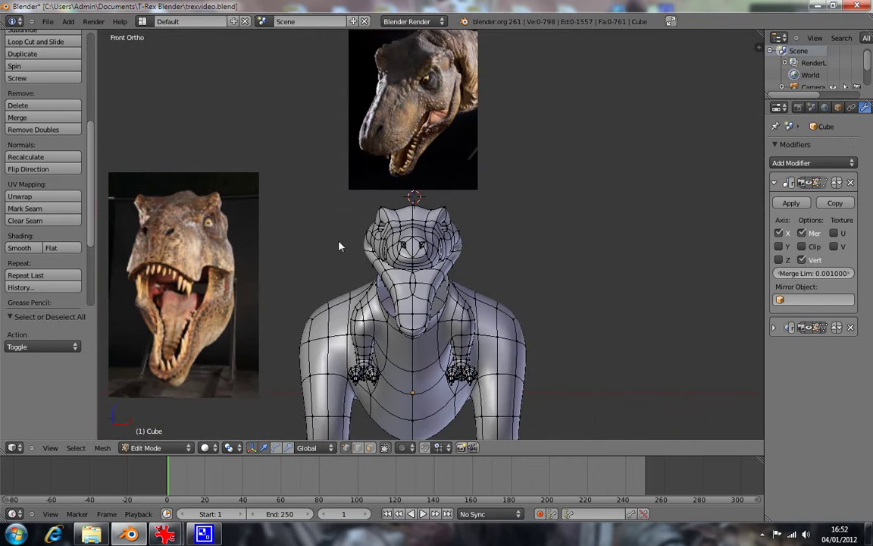
{"action": "scroll", "coordinate": [518, 263], "scroll_direction": "up", "scroll_amount": 1}
{"action": "scroll", "coordinate": [514, 266], "scroll_direction": "up", "scroll_amount": 1}
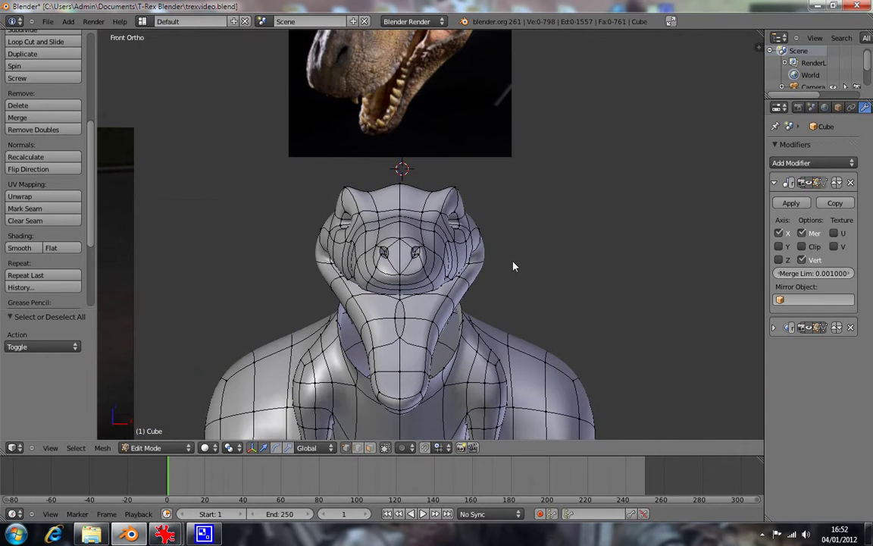
{"action": "scroll", "coordinate": [505, 263], "scroll_direction": "up", "scroll_amount": 1}
{"action": "scroll", "coordinate": [497, 262], "scroll_direction": "up", "scroll_amount": 2}
{"action": "scroll", "coordinate": [485, 238], "scroll_direction": "up", "scroll_amount": 1}
{"action": "mouse_move", "coordinate": [479, 224]}
{"action": "middle_mouse_down"}
{"action": "mouse_move", "coordinate": [416, 295]}
{"action": "mouse_move", "coordinate": [399, 240]}
{"action": "mouse_move", "coordinate": [383, 224]}
{"action": "mouse_move", "coordinate": [356, 227]}
{"action": "middle_mouse_up"}
{"action": "right_click", "coordinate": [402, 231]}
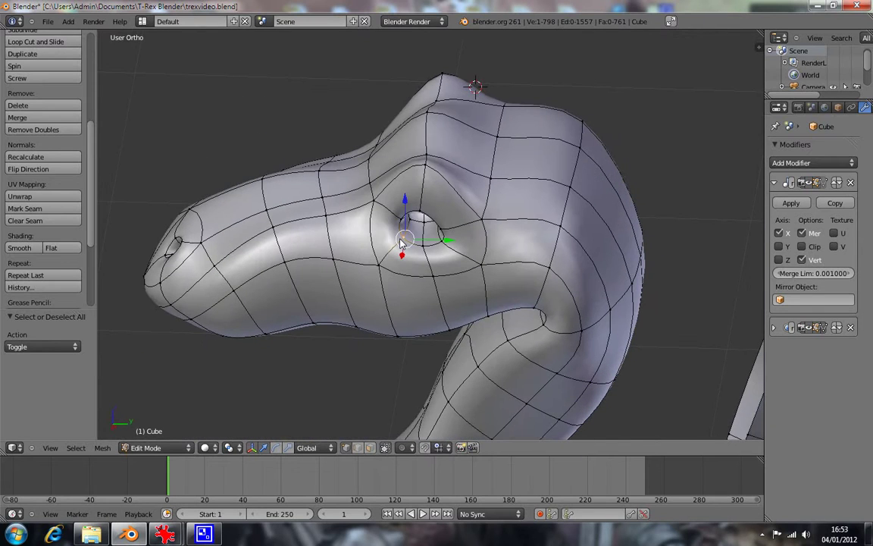
Step: In front view, shift the vertex beside the eye -0.02269 along X and deselect it
{"action": "key", "text": "KP_1"}
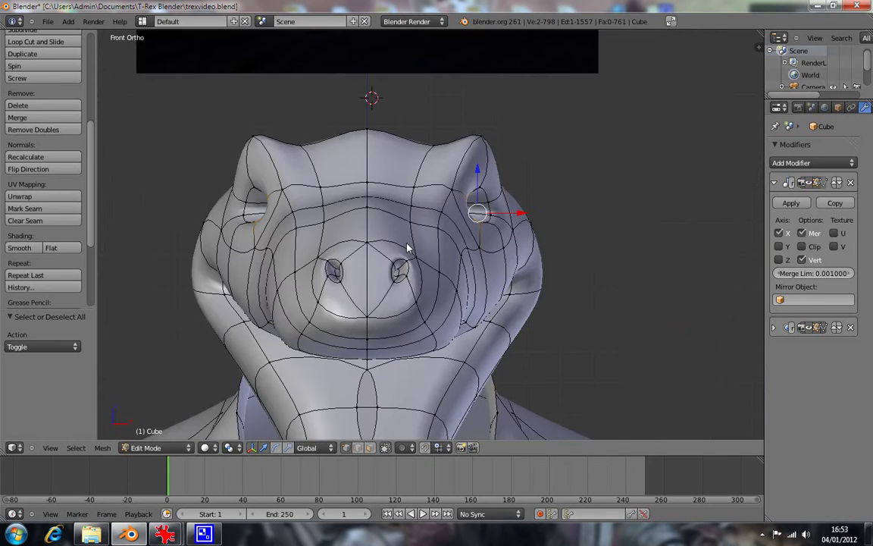
{"action": "left_click_drag", "start_coordinate": [520, 220], "coordinate": [511, 222]}
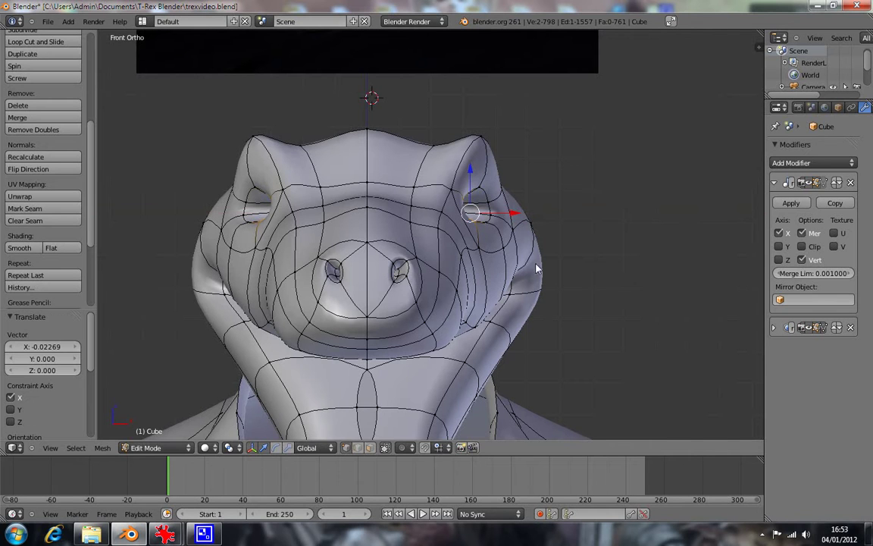
{"action": "middle_click_drag", "start_coordinate": [544, 269], "coordinate": [496, 274]}
{"action": "key", "text": "KP_1"}
{"action": "scroll", "coordinate": [316, 300], "scroll_direction": "down", "scroll_amount": 1}
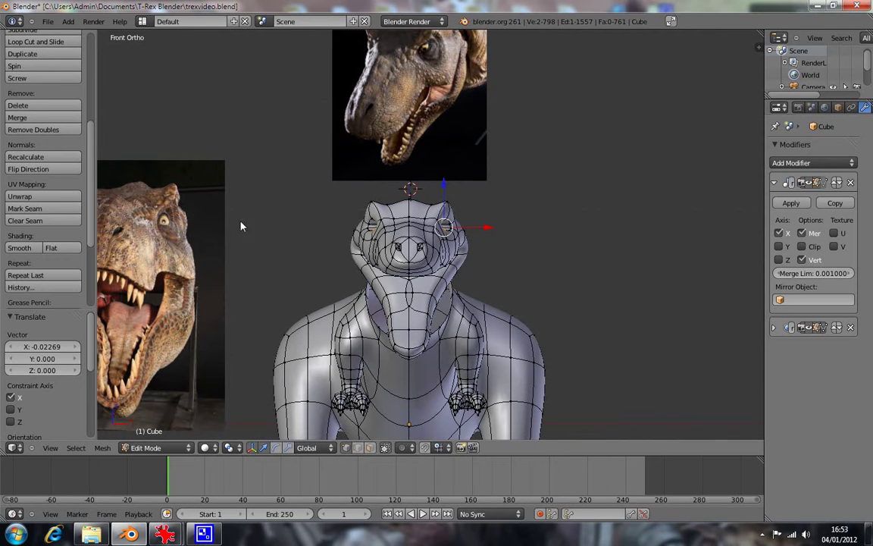
{"action": "key", "text": "a"}
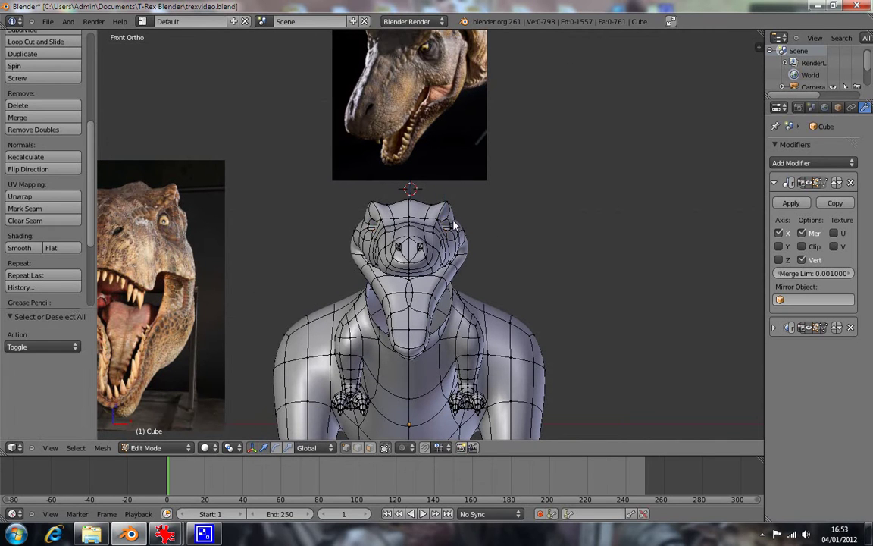
Step: Orbit and zoom around the model to inspect the head and snout from front and side
{"action": "middle_click_drag", "start_coordinate": [488, 235], "coordinate": [455, 250]}
{"action": "scroll", "coordinate": [447, 258], "scroll_direction": "up", "scroll_amount": 2}
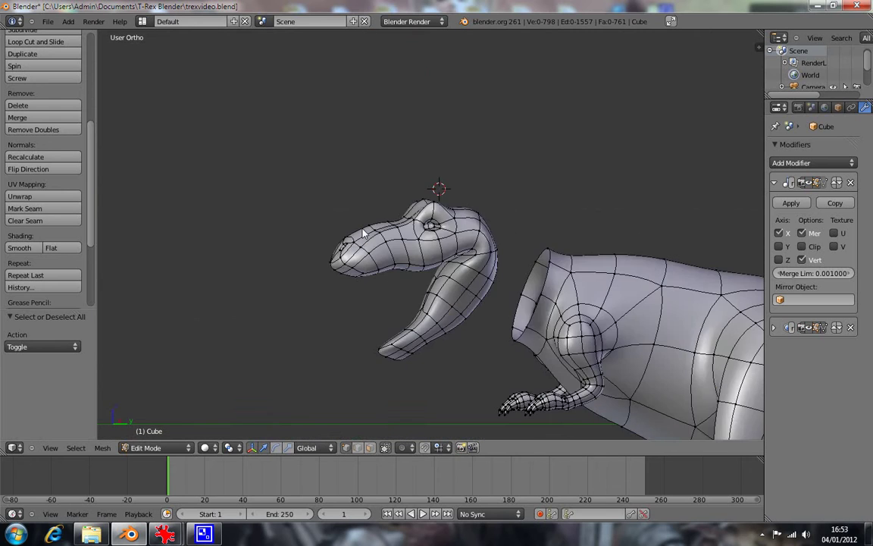
{"action": "scroll", "coordinate": [442, 266], "scroll_direction": "up", "scroll_amount": 3}
{"action": "key", "text": "KP_1"}
{"action": "scroll", "coordinate": [425, 240], "scroll_direction": "down", "scroll_amount": 3}
{"action": "scroll", "coordinate": [244, 206], "scroll_direction": "down", "scroll_amount": 2}
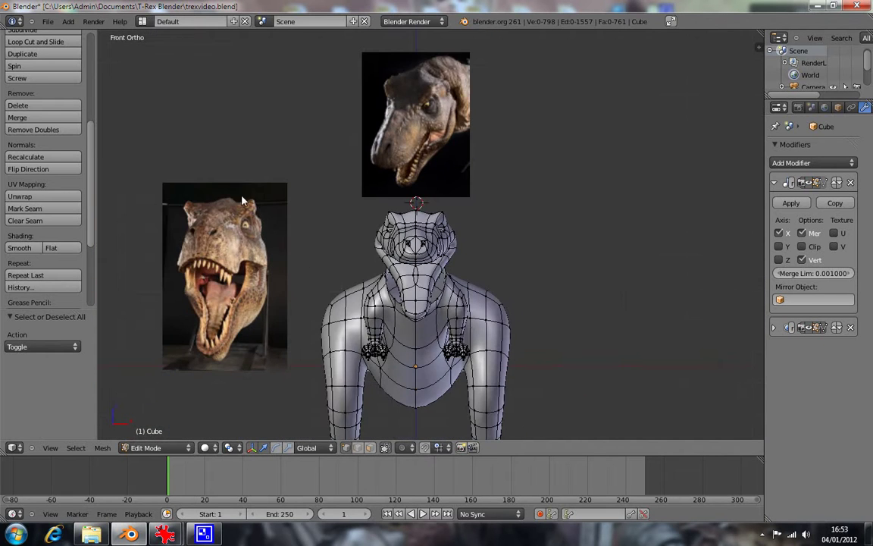
{"action": "scroll", "coordinate": [416, 248], "scroll_direction": "up", "scroll_amount": 3}
{"action": "mouse_move", "coordinate": [476, 239]}
{"action": "middle_mouse_down"}
{"action": "mouse_move", "coordinate": [447, 250]}
{"action": "mouse_move", "coordinate": [413, 288]}
{"action": "middle_mouse_up"}
{"action": "scroll", "coordinate": [448, 218], "scroll_direction": "up", "scroll_amount": 2}
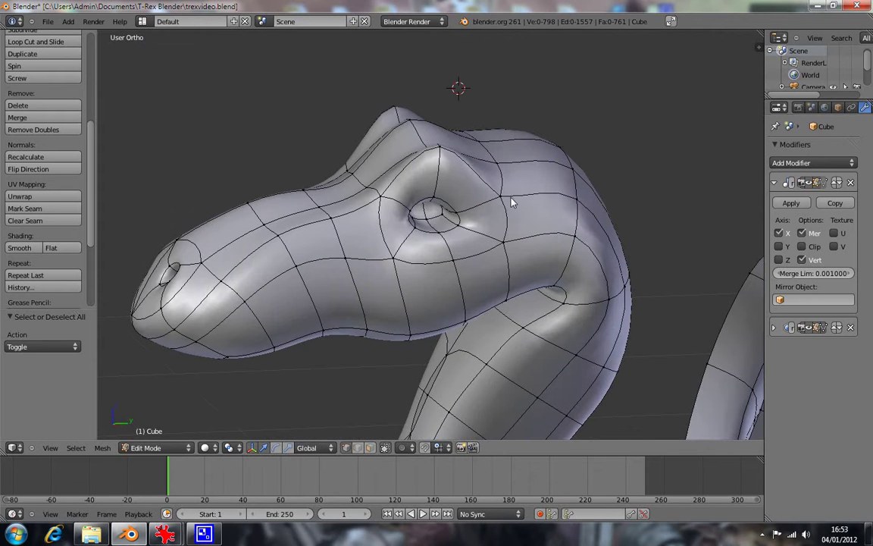
Step: Add an edge loop around the eye and shift the eye loops sideways along X
{"action": "key", "text": "ctrl+r"}
{"action": "left_click", "coordinate": [434, 185]}
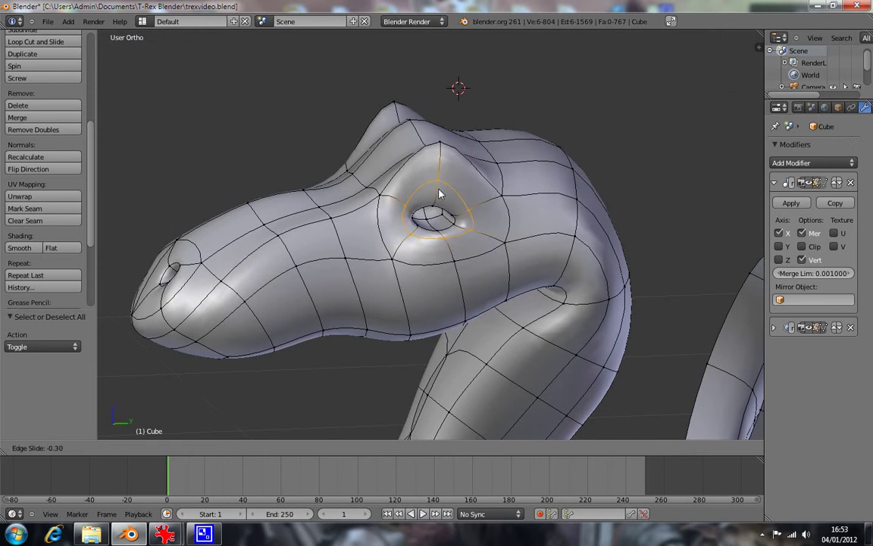
{"action": "left_click", "coordinate": [446, 185]}
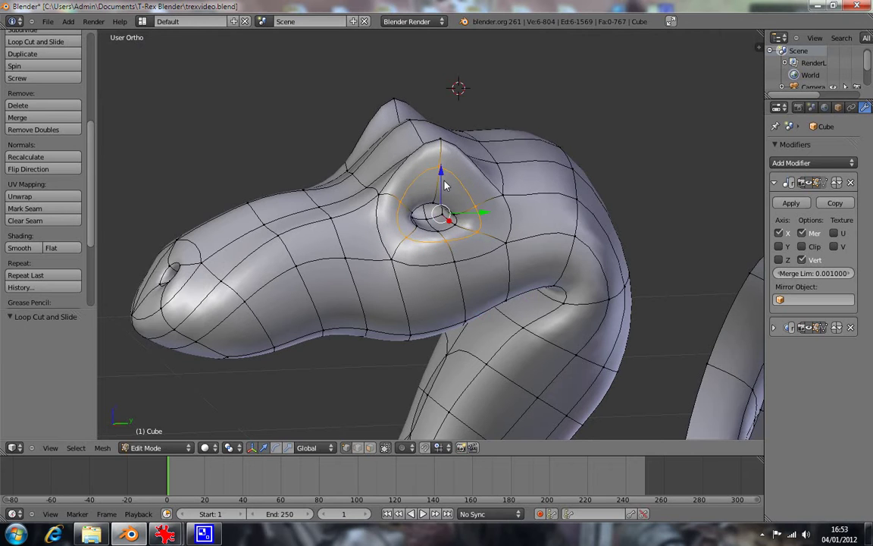
{"action": "mouse_move", "coordinate": [446, 184]}
{"action": "middle_mouse_down"}
{"action": "mouse_move", "coordinate": [491, 169]}
{"action": "mouse_move", "coordinate": [588, 186]}
{"action": "middle_mouse_up"}
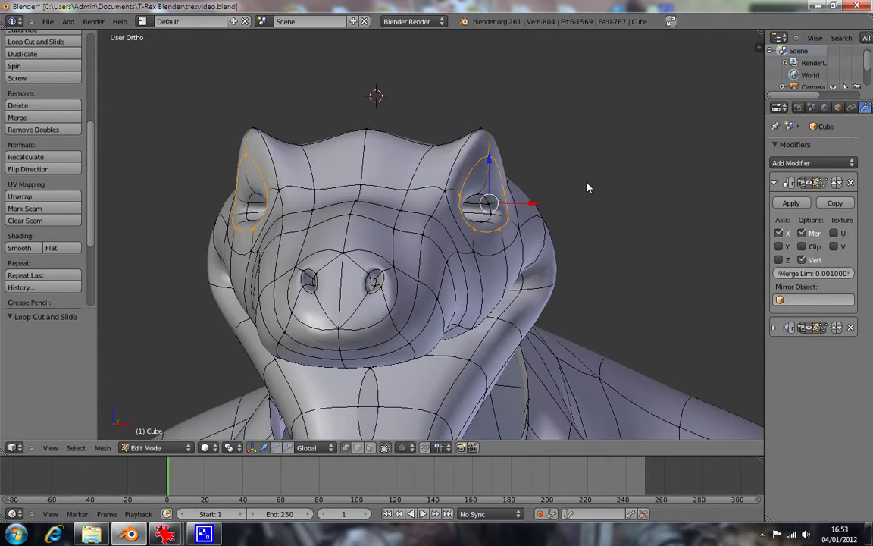
{"action": "key", "text": "KP_1"}
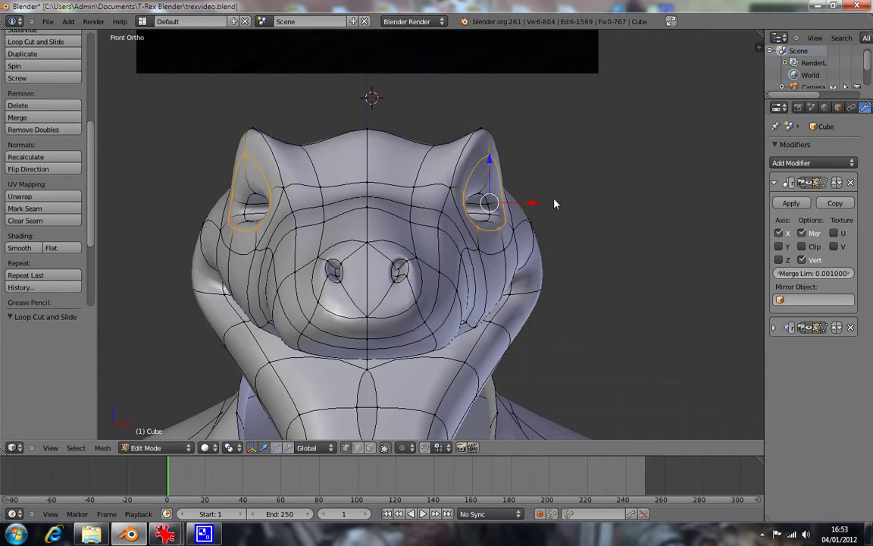
{"action": "left_click_drag", "start_coordinate": [534, 207], "coordinate": [529, 208]}
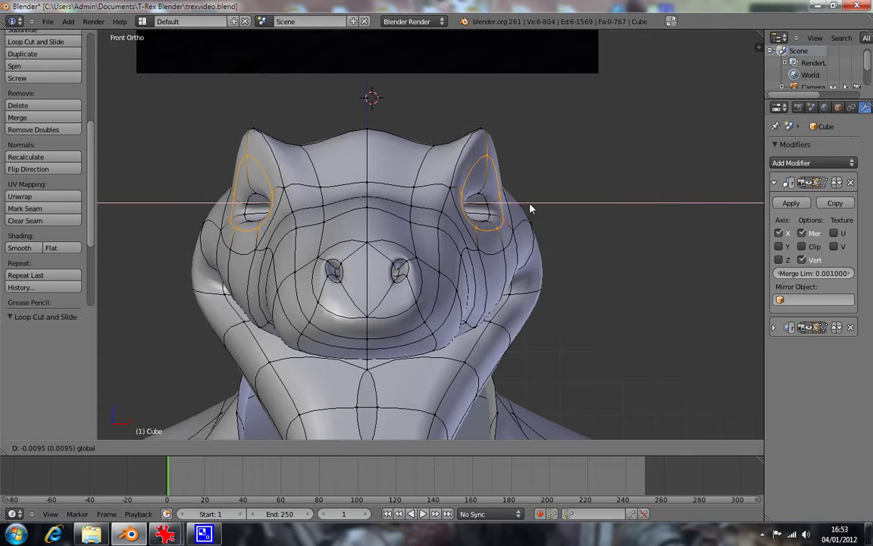
{"action": "left_click", "coordinate": [530, 208]}
Step: Lower the brow-ridge tip vertex slightly and slide it inward toward the centre line
{"action": "right_click", "coordinate": [491, 131]}
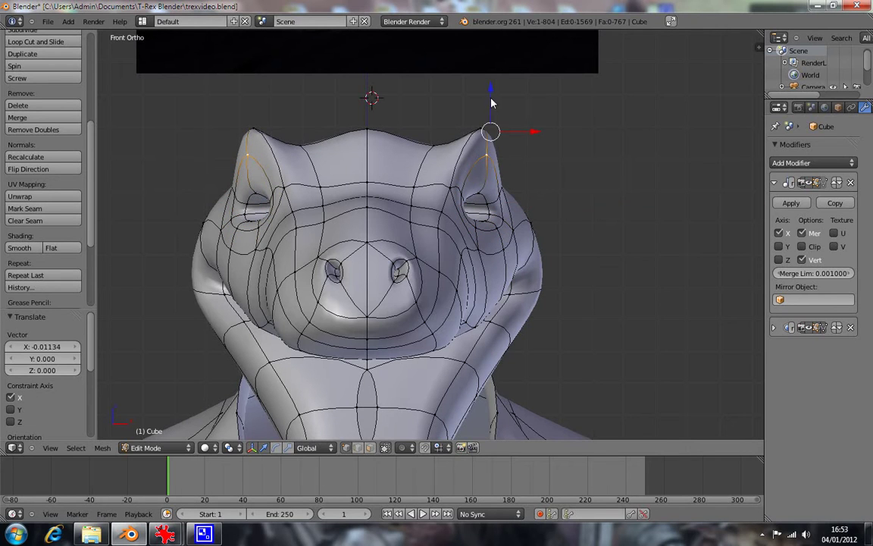
{"action": "left_click_drag", "start_coordinate": [491, 102], "coordinate": [492, 110]}
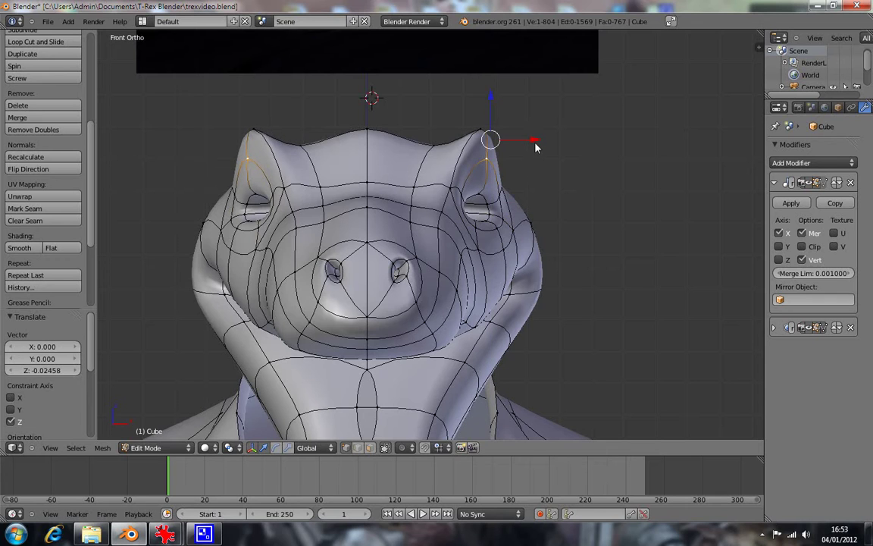
{"action": "key", "text": "z"}
{"action": "key", "text": "z"}
{"action": "scroll", "coordinate": [254, 237], "scroll_direction": "down", "scroll_amount": 7}
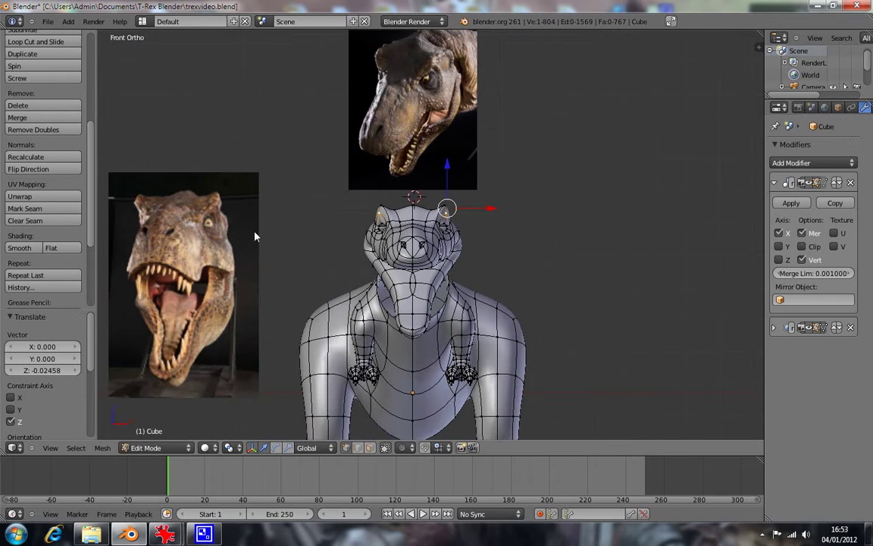
{"action": "scroll", "coordinate": [339, 207], "scroll_direction": "up", "scroll_amount": 6}
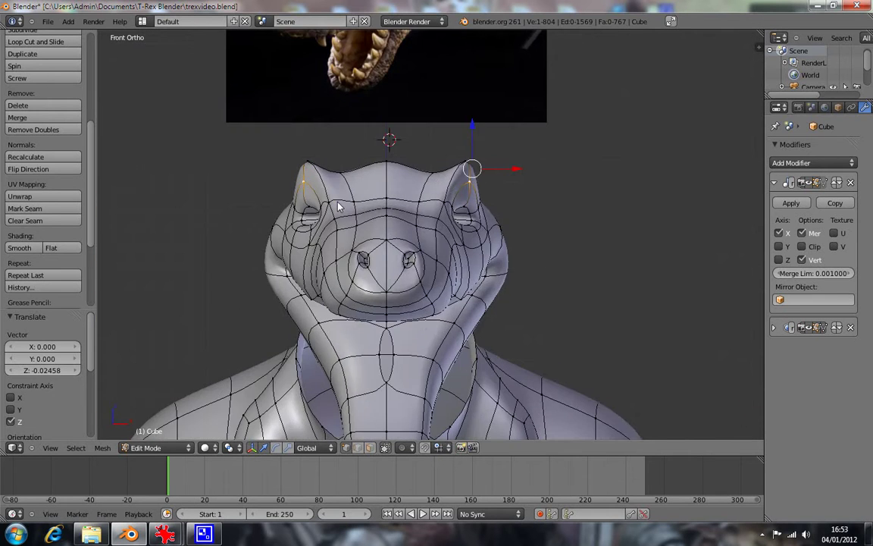
{"action": "scroll", "coordinate": [466, 194], "scroll_direction": "up", "scroll_amount": 2}
{"action": "left_click_drag", "start_coordinate": [551, 124], "coordinate": [535, 128]}
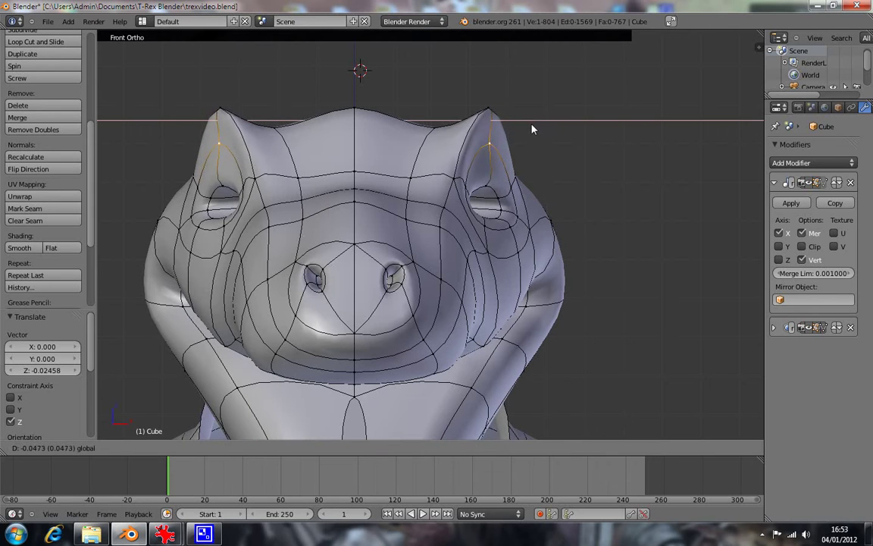
{"action": "left_click_drag", "start_coordinate": [534, 128], "coordinate": [528, 135]}
Step: Shift an eye-area vertex inward along X to narrow the eye region
{"action": "mouse_move", "coordinate": [490, 222]}
{"action": "middle_mouse_down"}
{"action": "mouse_move", "coordinate": [403, 260]}
{"action": "mouse_move", "coordinate": [420, 247]}
{"action": "middle_mouse_up"}
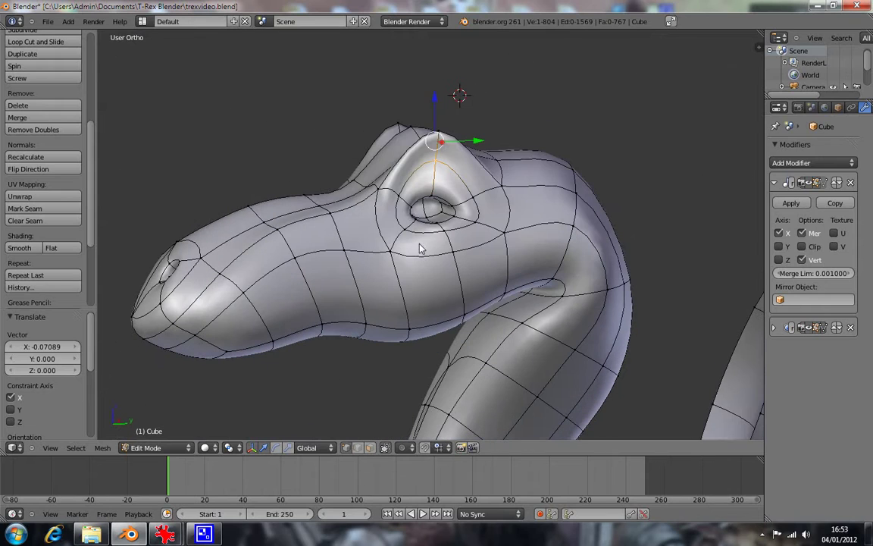
{"action": "mouse_move", "coordinate": [497, 286]}
{"action": "middle_mouse_down"}
{"action": "mouse_move", "coordinate": [528, 256]}
{"action": "mouse_move", "coordinate": [473, 256]}
{"action": "mouse_move", "coordinate": [454, 233]}
{"action": "middle_mouse_up"}
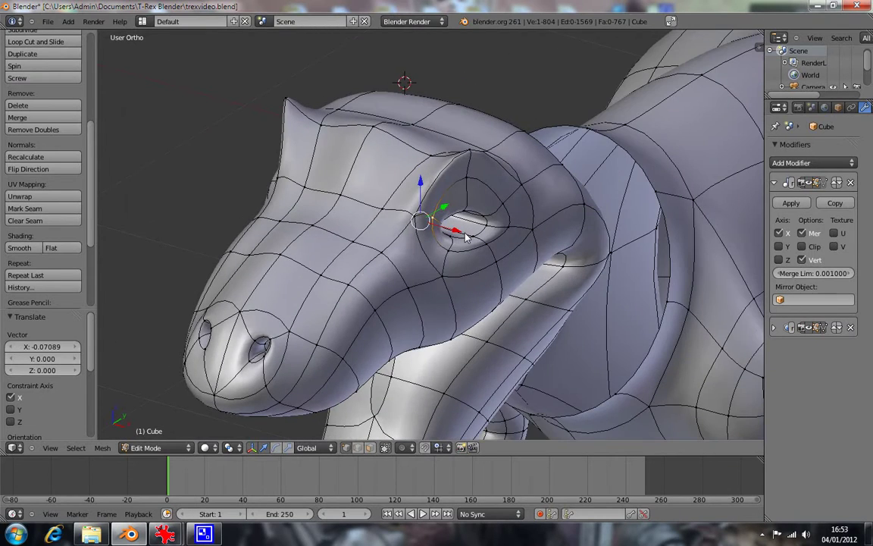
{"action": "key", "text": "g"}
{"action": "key", "text": "x"}
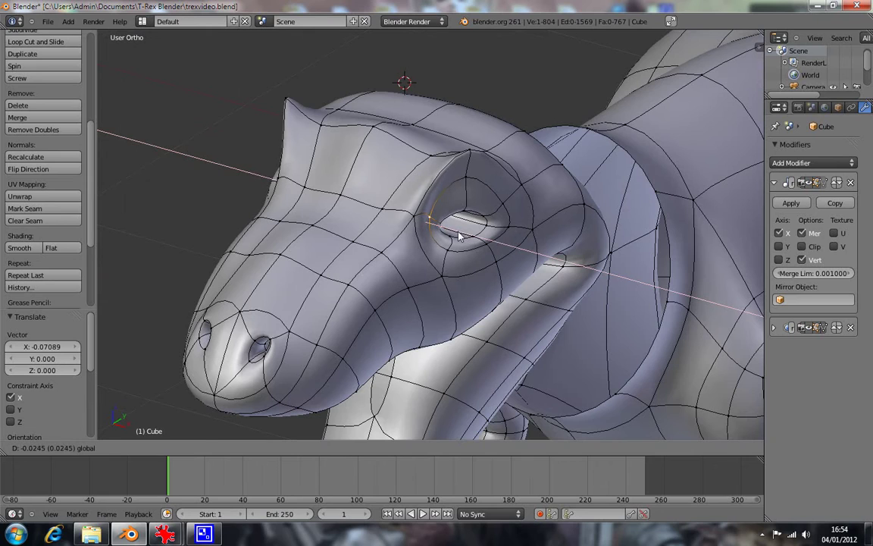
{"action": "left_click", "coordinate": [454, 235]}
{"action": "mouse_move", "coordinate": [455, 235]}
{"action": "middle_mouse_down"}
{"action": "mouse_move", "coordinate": [452, 215]}
{"action": "mouse_move", "coordinate": [481, 184]}
{"action": "mouse_move", "coordinate": [502, 199]}
{"action": "mouse_move", "coordinate": [497, 238]}
{"action": "mouse_move", "coordinate": [497, 221]}
{"action": "mouse_move", "coordinate": [517, 218]}
{"action": "mouse_move", "coordinate": [372, 219]}
{"action": "middle_mouse_up"}
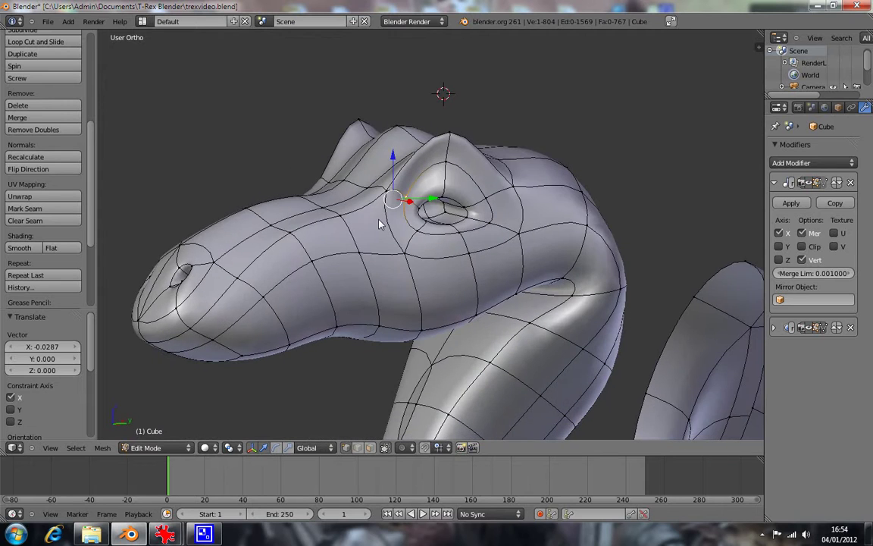
Step: In side view, move the brow-ridge vertex down toward the eye, redoing the move once
{"action": "key", "text": "KP_3"}
{"action": "key", "text": "g"}
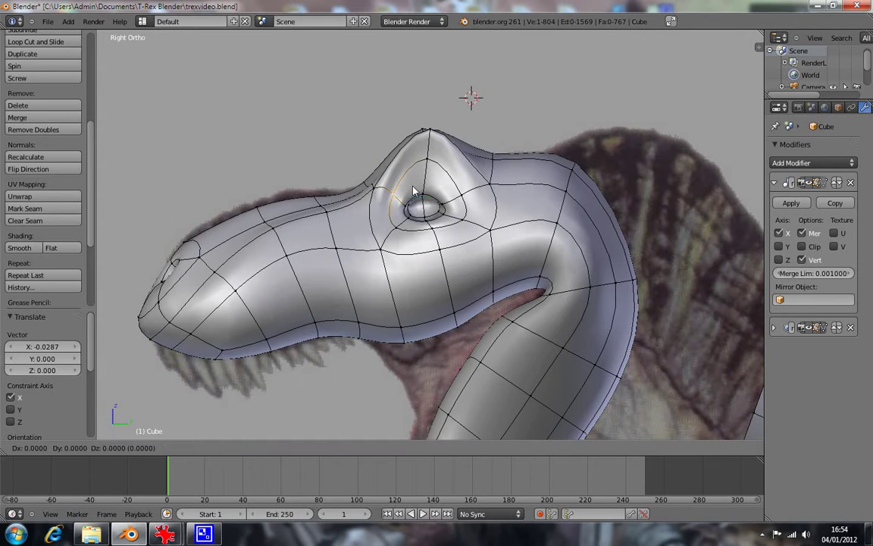
{"action": "left_click", "coordinate": [423, 198]}
{"action": "key", "text": "ctrl+z"}
{"action": "key", "text": "g"}
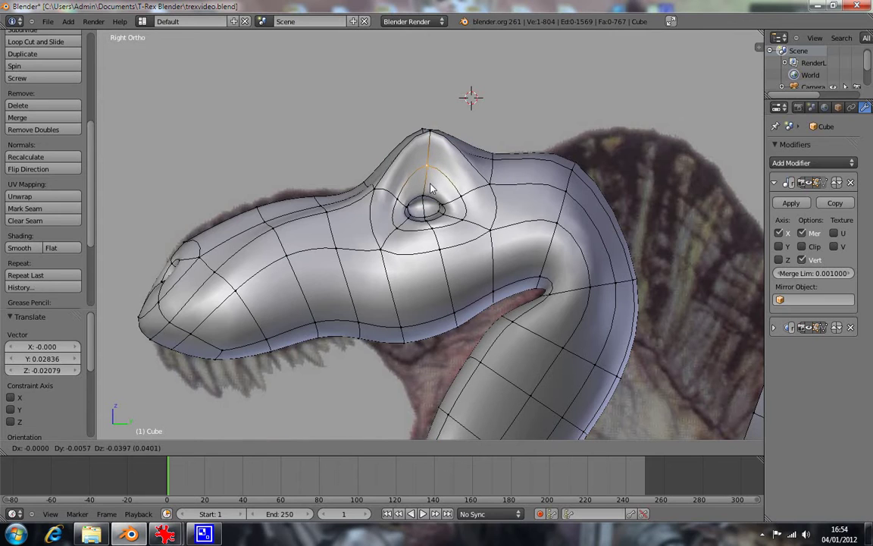
{"action": "left_click", "coordinate": [431, 196]}
Step: Move the eye's left-edge vertex along Z toward the ridge, comparing against the reference in wireframe
{"action": "right_click", "coordinate": [395, 204]}
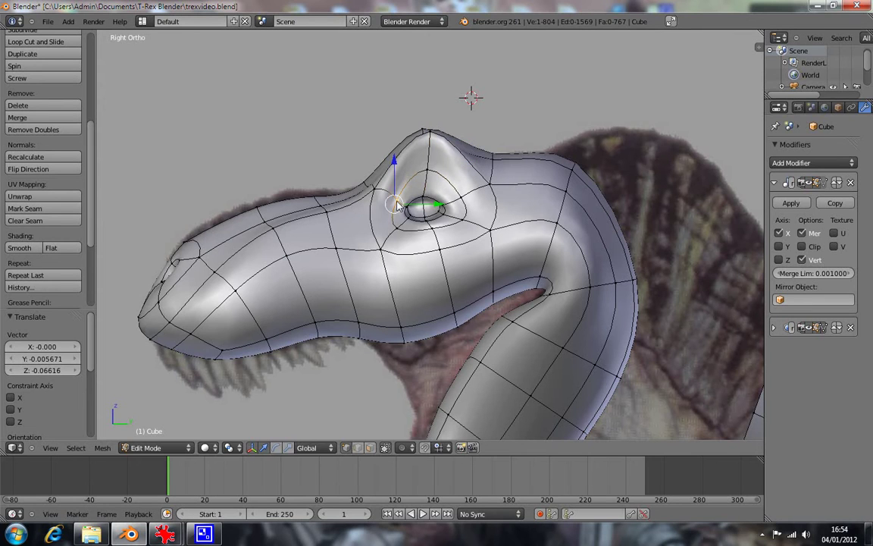
{"action": "key", "text": "g"}
{"action": "key", "text": "z"}
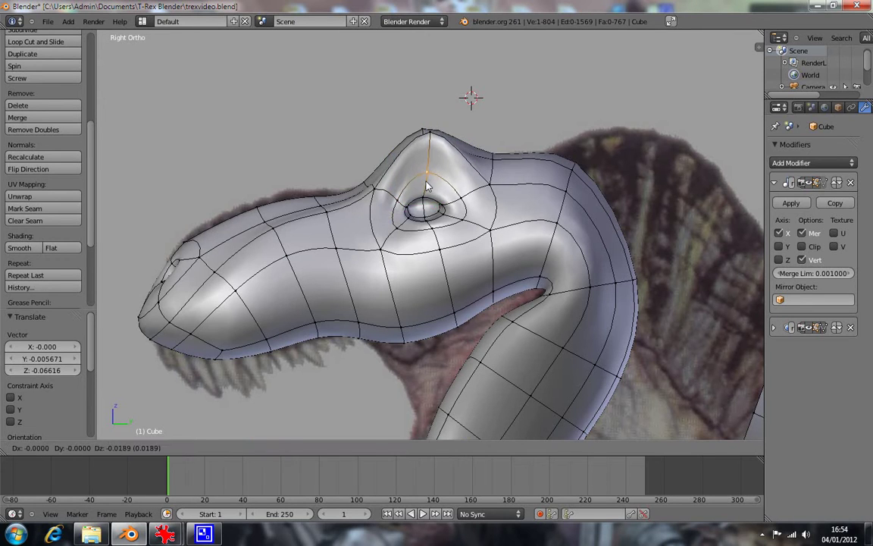
{"action": "left_click", "coordinate": [426, 185]}
{"action": "key", "text": "z"}
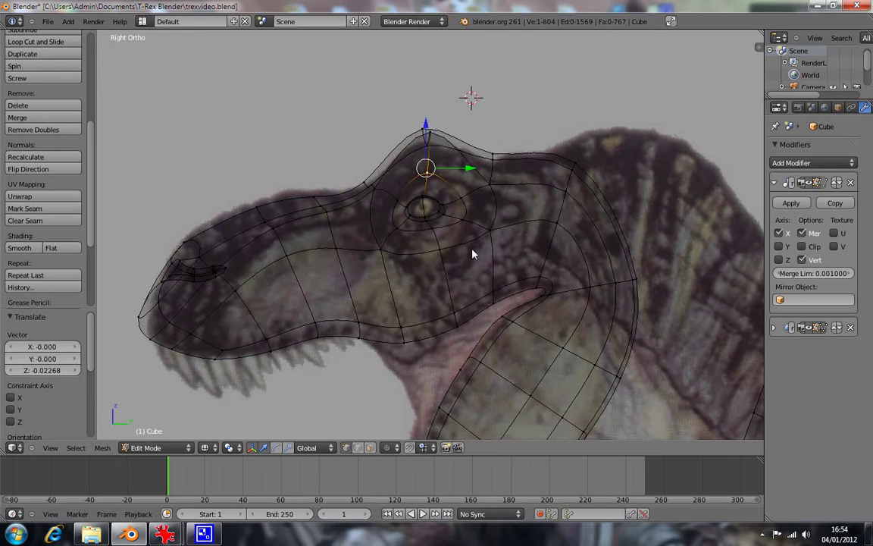
{"action": "key", "text": "z"}
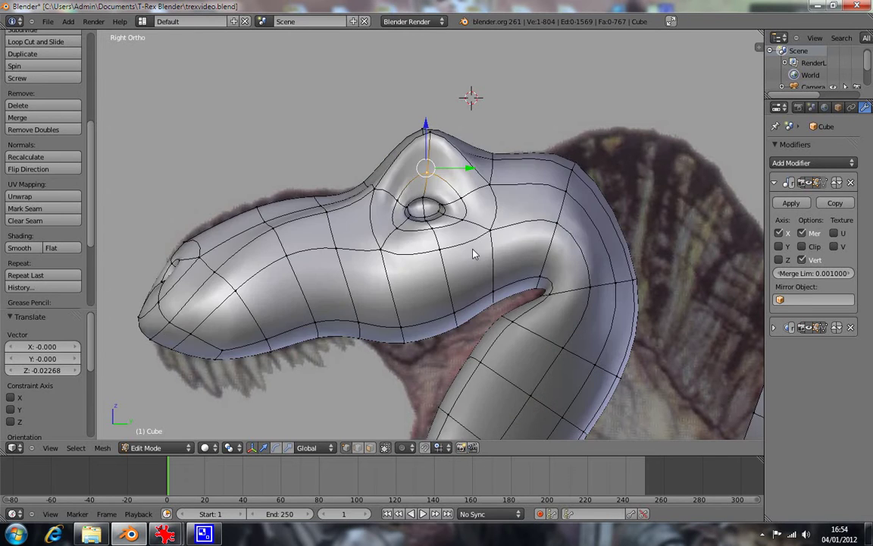
{"action": "key", "text": "z"}
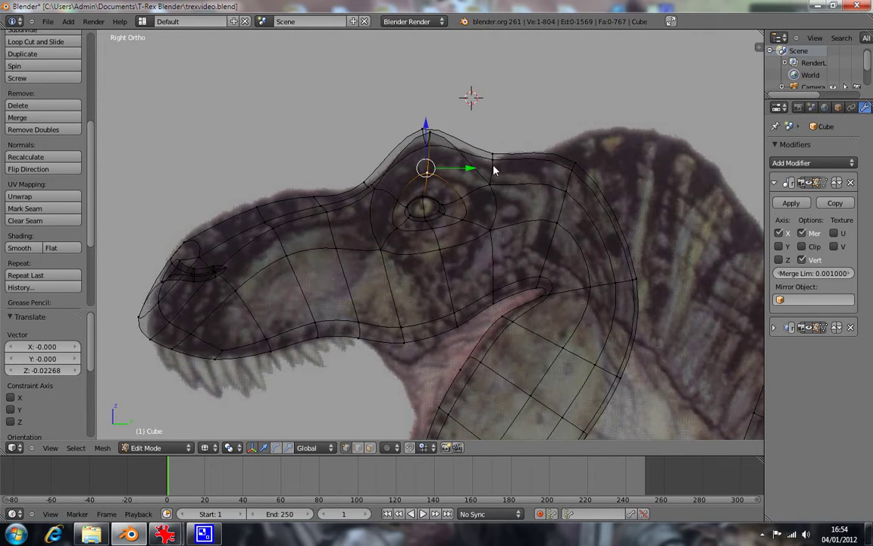
{"action": "key", "text": "z"}
Step: Zoom in on the eye and begin moving the eye vertex along X
{"action": "scroll", "coordinate": [444, 209], "scroll_direction": "up", "scroll_amount": 1}
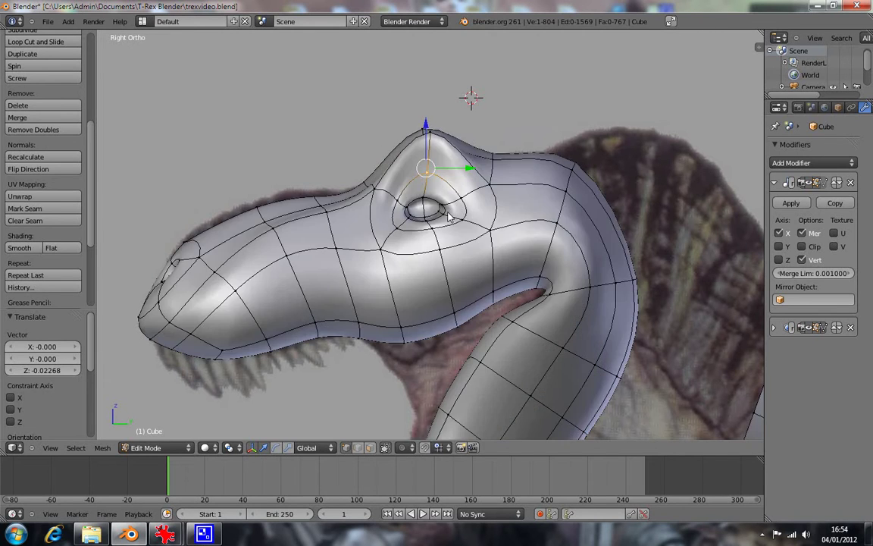
{"action": "scroll", "coordinate": [447, 214], "scroll_direction": "up", "scroll_amount": 2}
{"action": "mouse_move", "coordinate": [448, 215]}
{"action": "middle_mouse_down"}
{"action": "mouse_move", "coordinate": [546, 234]}
{"action": "mouse_move", "coordinate": [473, 238]}
{"action": "mouse_move", "coordinate": [433, 228]}
{"action": "mouse_move", "coordinate": [518, 263]}
{"action": "mouse_move", "coordinate": [509, 301]}
{"action": "middle_mouse_up"}
{"action": "key", "text": "g"}
{"action": "key", "text": "x"}
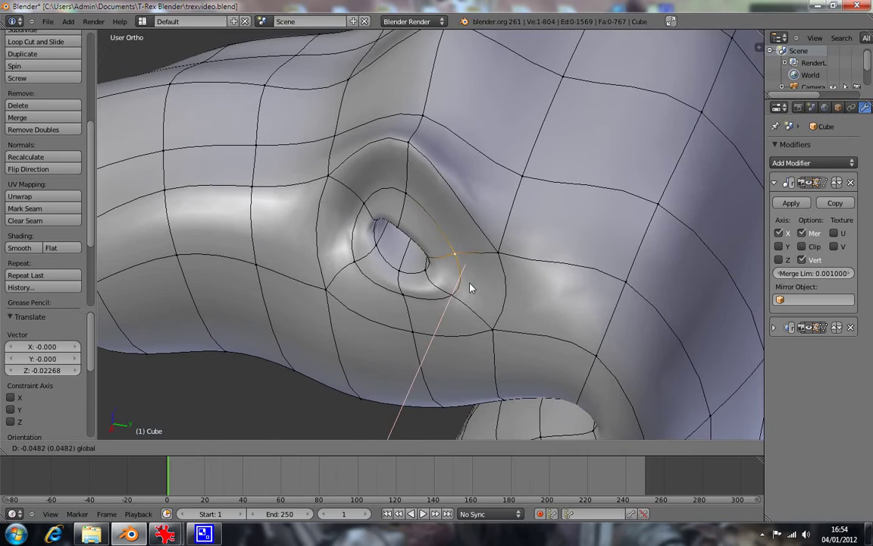
Step: Place the eye vertex along X and shift an upper eye-opening edge sideways along X
{"action": "left_click", "coordinate": [468, 288]}
{"action": "mouse_move", "coordinate": [460, 291]}
{"action": "middle_mouse_down"}
{"action": "mouse_move", "coordinate": [538, 230]}
{"action": "mouse_move", "coordinate": [577, 249]}
{"action": "mouse_move", "coordinate": [551, 256]}
{"action": "mouse_move", "coordinate": [594, 225]}
{"action": "mouse_move", "coordinate": [537, 204]}
{"action": "mouse_move", "coordinate": [522, 188]}
{"action": "mouse_move", "coordinate": [536, 175]}
{"action": "mouse_move", "coordinate": [512, 180]}
{"action": "middle_mouse_up"}
{"action": "right_click", "coordinate": [538, 177]}
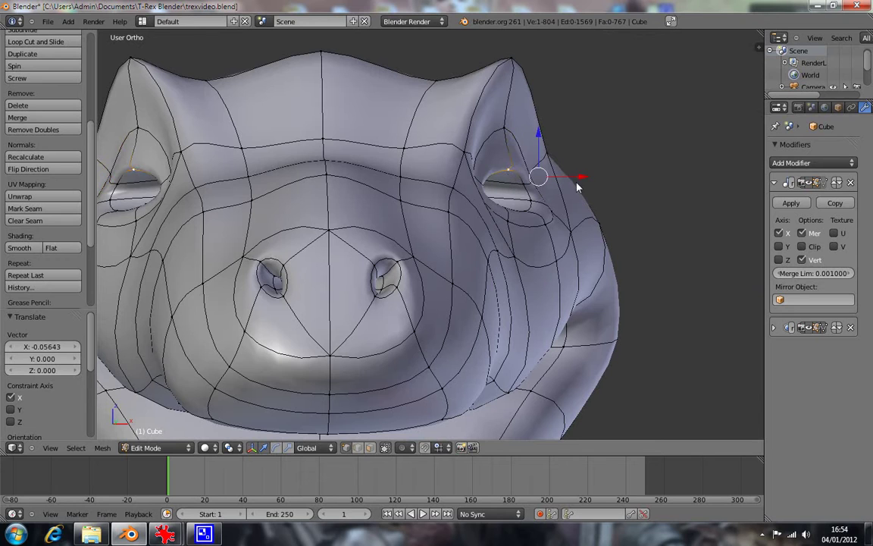
{"action": "key", "text": "g"}
{"action": "key", "text": "x"}
{"action": "left_click", "coordinate": [527, 160]}
Step: Shift the outer and lower eye edges sideways along X to reshape the eye slit
{"action": "right_click", "coordinate": [588, 193]}
{"action": "key", "text": "g"}
{"action": "key", "text": "x"}
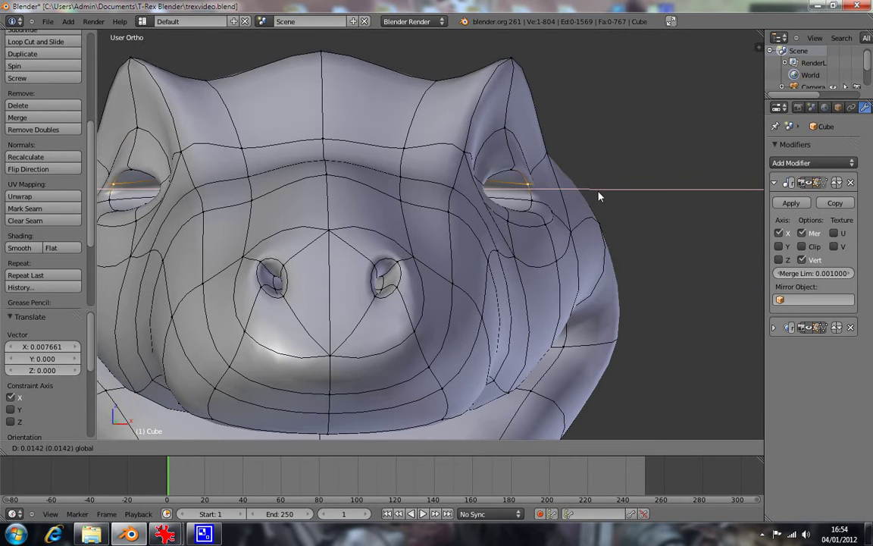
{"action": "left_click", "coordinate": [599, 195]}
{"action": "right_click", "coordinate": [596, 198]}
{"action": "key", "text": "g"}
{"action": "key", "text": "x"}
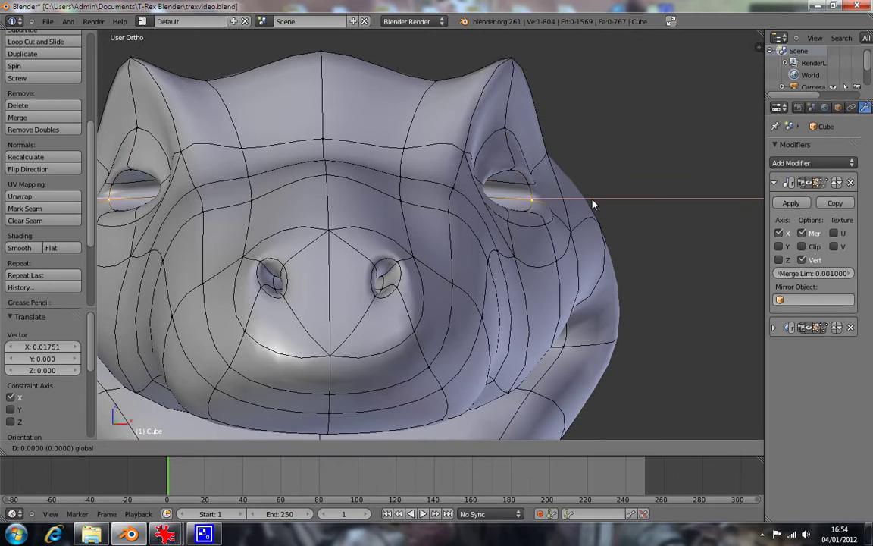
{"action": "left_click", "coordinate": [596, 205]}
{"action": "mouse_move", "coordinate": [610, 219]}
{"action": "middle_mouse_down"}
{"action": "mouse_move", "coordinate": [641, 248]}
{"action": "mouse_move", "coordinate": [561, 253]}
{"action": "mouse_move", "coordinate": [492, 228]}
{"action": "mouse_move", "coordinate": [446, 259]}
{"action": "mouse_move", "coordinate": [516, 278]}
{"action": "mouse_move", "coordinate": [460, 241]}
{"action": "mouse_move", "coordinate": [425, 269]}
{"action": "mouse_move", "coordinate": [669, 249]}
{"action": "mouse_move", "coordinate": [588, 253]}
{"action": "middle_mouse_up"}
{"action": "key", "text": "KP_1"}
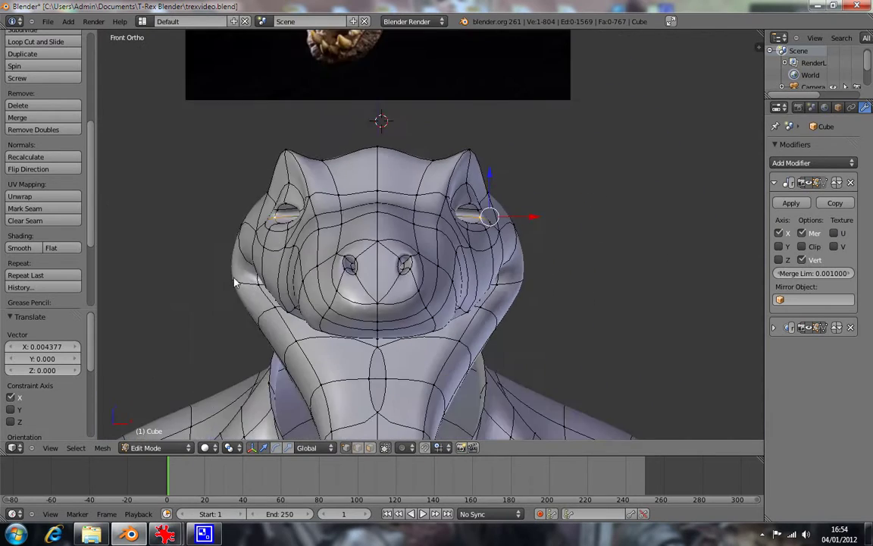
Step: Zoom in on the right eye and nudge the vertex beside it along X
{"action": "scroll", "coordinate": [232, 281], "scroll_direction": "down", "scroll_amount": 2}
{"action": "scroll", "coordinate": [233, 281], "scroll_direction": "down", "scroll_amount": 2}
{"action": "middle_click_drag", "start_coordinate": [218, 246], "coordinate": [269, 243], "text": "shift"}
{"action": "scroll", "coordinate": [228, 231], "scroll_direction": "up", "scroll_amount": 2}
{"action": "scroll", "coordinate": [224, 241], "scroll_direction": "down", "scroll_amount": 1}
{"action": "scroll", "coordinate": [224, 239], "scroll_direction": "up", "scroll_amount": 2}
{"action": "middle_click_drag", "start_coordinate": [495, 258], "coordinate": [398, 255], "text": "shift"}
{"action": "scroll", "coordinate": [398, 255], "scroll_direction": "up", "scroll_amount": 4}
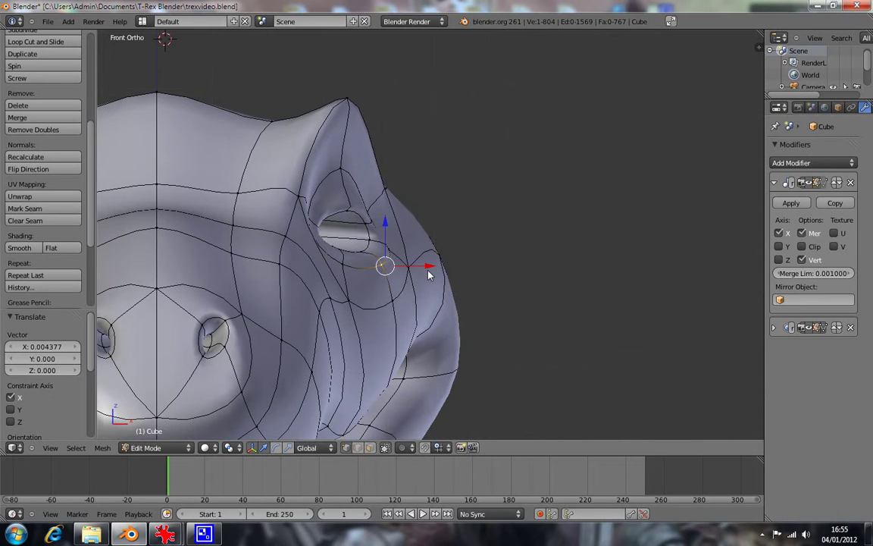
{"action": "key", "text": "g"}
{"action": "key", "text": "x"}
{"action": "left_click", "coordinate": [434, 275]}
Step: Shift the vertex below the eye and the vertex beside it along X
{"action": "right_click", "coordinate": [404, 306]}
{"action": "key", "text": "g"}
{"action": "key", "text": "x"}
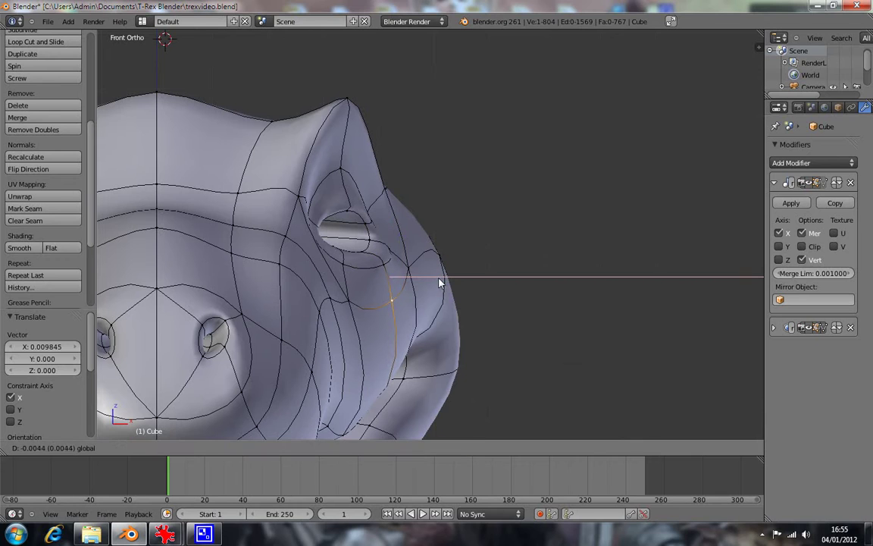
{"action": "left_click", "coordinate": [407, 275]}
{"action": "right_click", "coordinate": [407, 265]}
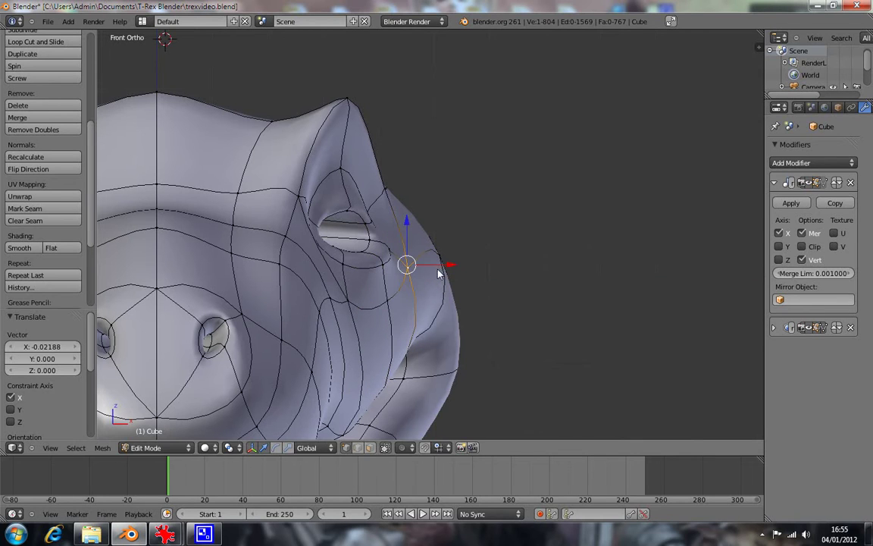
{"action": "key", "text": "g"}
{"action": "key", "text": "x"}
{"action": "left_click", "coordinate": [442, 271]}
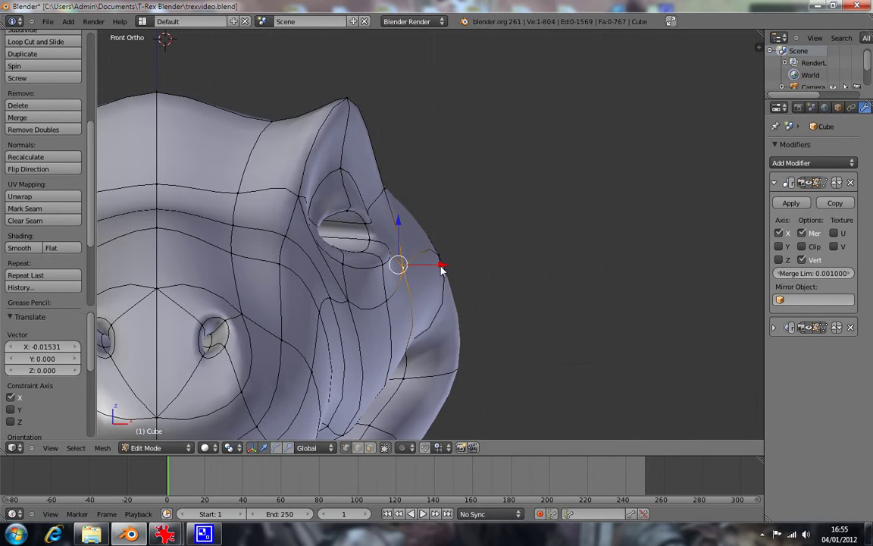
Step: Slide the vertex under the eye along X, checking side and front views, then deselect all
{"action": "right_click", "coordinate": [355, 306]}
{"action": "mouse_move", "coordinate": [446, 319]}
{"action": "middle_mouse_down"}
{"action": "mouse_move", "coordinate": [448, 329]}
{"action": "mouse_move", "coordinate": [436, 318]}
{"action": "middle_mouse_up"}
{"action": "key", "text": "KP_3"}
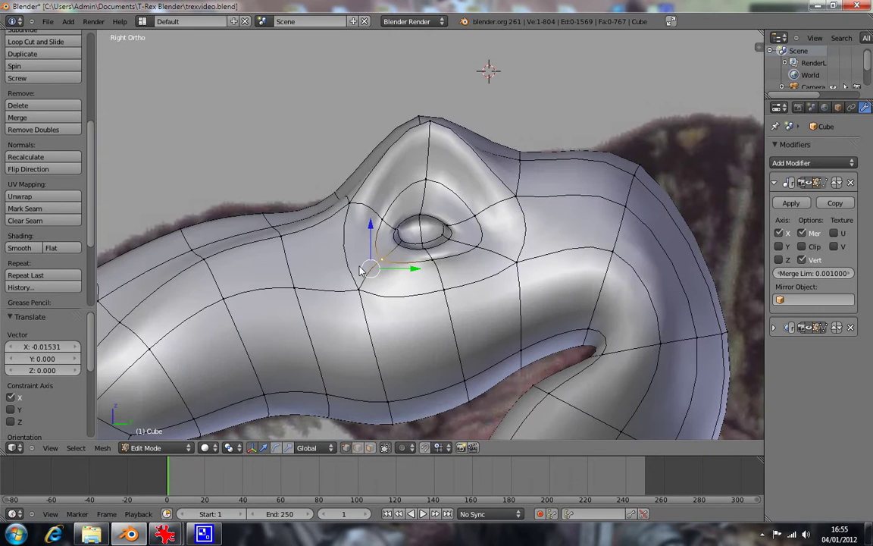
{"action": "key", "text": "KP_1"}
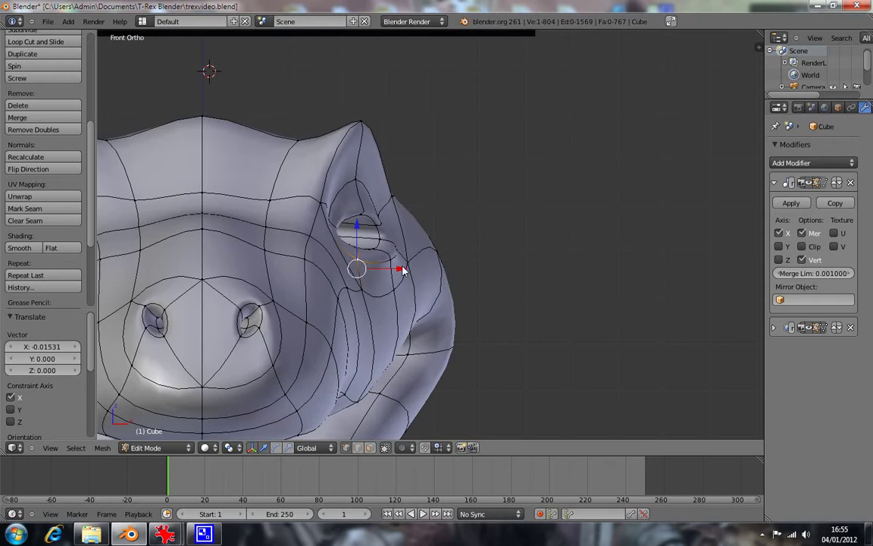
{"action": "left_click_drag", "start_coordinate": [403, 271], "coordinate": [414, 275]}
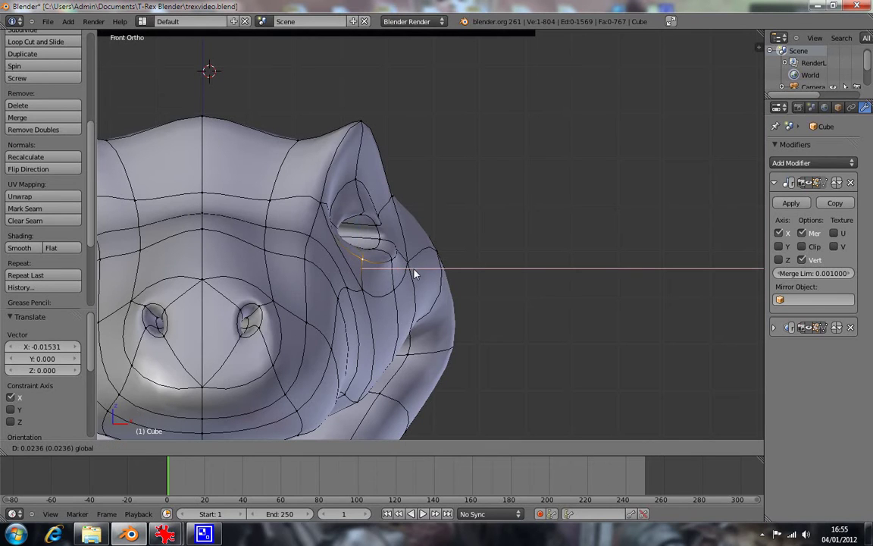
{"action": "left_click_drag", "start_coordinate": [415, 274], "coordinate": [422, 279]}
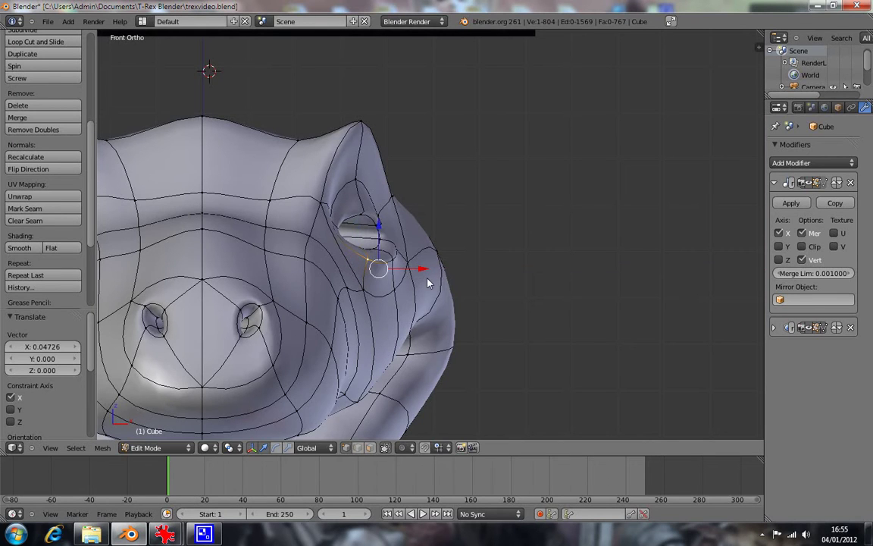
{"action": "key", "text": "a"}
{"action": "key", "text": "z"}
{"action": "key", "text": "z"}
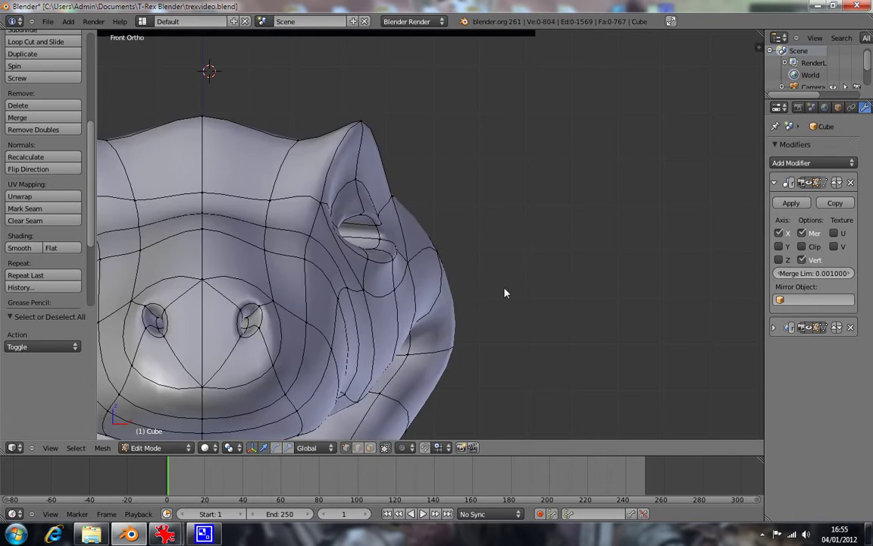
{"action": "mouse_move", "coordinate": [545, 278]}
{"action": "middle_mouse_down"}
{"action": "mouse_move", "coordinate": [493, 259]}
{"action": "mouse_move", "coordinate": [460, 273]}
{"action": "mouse_move", "coordinate": [506, 286]}
{"action": "mouse_move", "coordinate": [600, 281]}
{"action": "mouse_move", "coordinate": [624, 273]}
{"action": "mouse_move", "coordinate": [632, 253]}
{"action": "mouse_move", "coordinate": [462, 215]}
{"action": "mouse_move", "coordinate": [470, 295]}
{"action": "mouse_move", "coordinate": [516, 292]}
{"action": "mouse_move", "coordinate": [526, 302]}
{"action": "mouse_move", "coordinate": [454, 306]}
{"action": "mouse_move", "coordinate": [438, 379]}
{"action": "middle_mouse_up"}
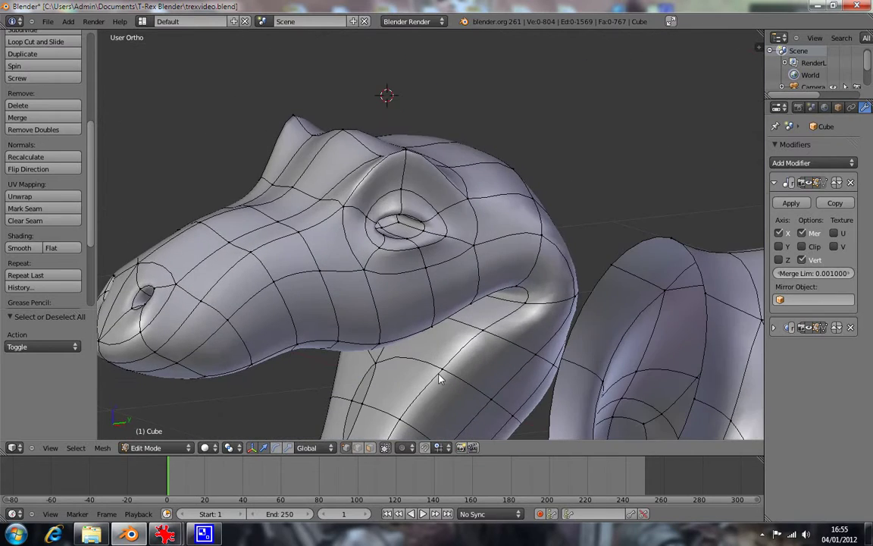
{"action": "key", "text": "KP_1"}
{"action": "scroll", "coordinate": [439, 379], "scroll_direction": "down", "scroll_amount": 5}
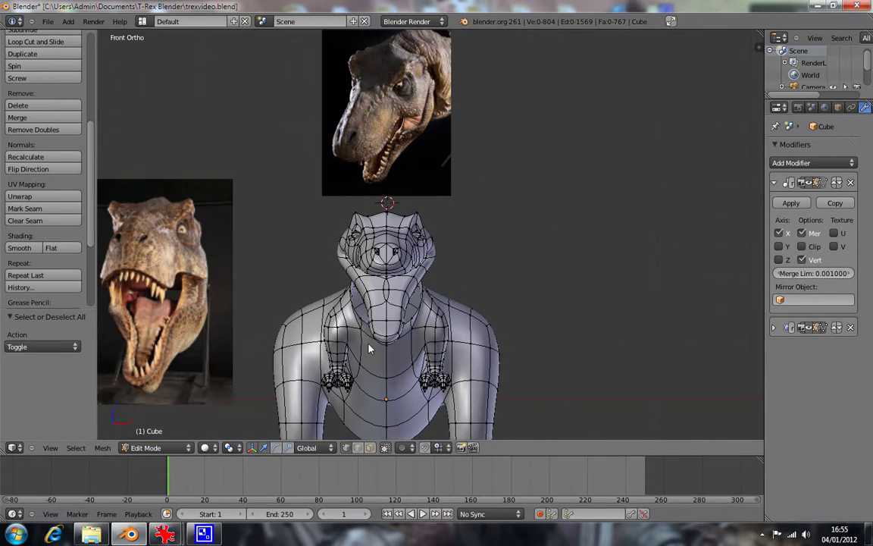
{"action": "middle_click_drag", "start_coordinate": [369, 349], "coordinate": [410, 344], "text": "shift"}
{"action": "scroll", "coordinate": [410, 344], "scroll_direction": "up", "scroll_amount": 1}
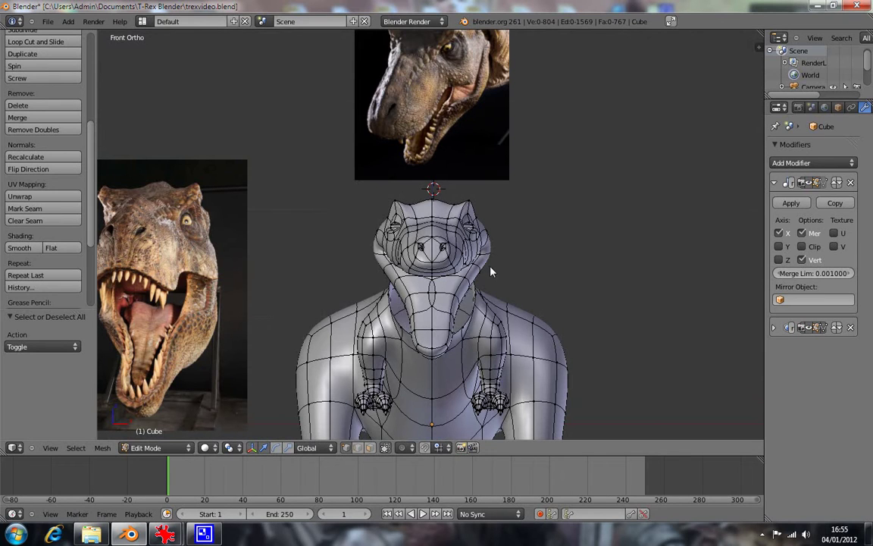
{"action": "scroll", "coordinate": [490, 271], "scroll_direction": "up", "scroll_amount": 3}
{"action": "mouse_move", "coordinate": [476, 324]}
{"action": "middle_mouse_down"}
{"action": "mouse_move", "coordinate": [444, 248]}
{"action": "mouse_move", "coordinate": [448, 303]}
{"action": "middle_mouse_up"}
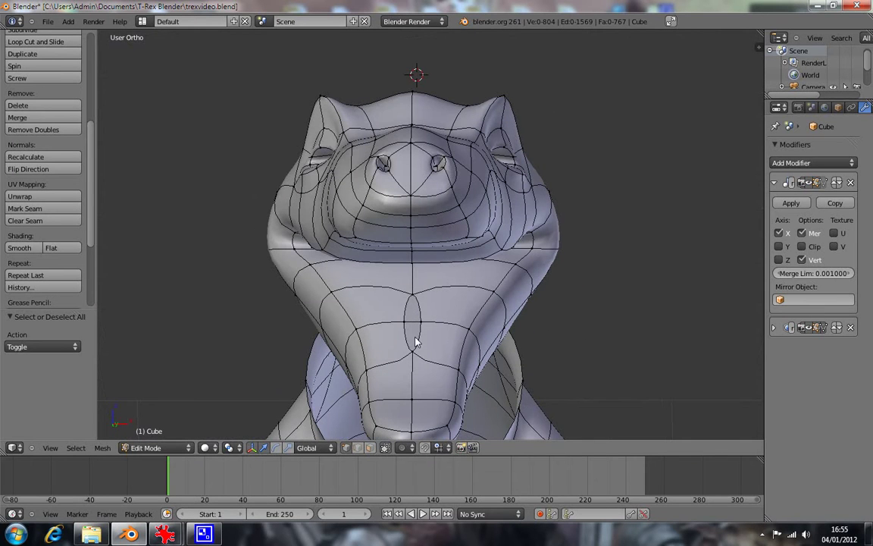
Step: Delete the throat vertex and extrude the mouth-rim edges downward
{"action": "right_click", "coordinate": [422, 324]}
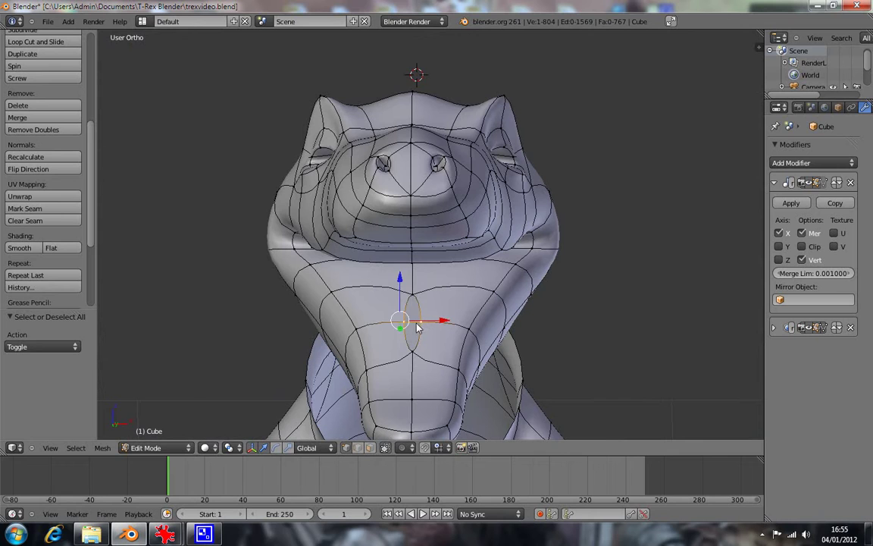
{"action": "key", "text": "x"}
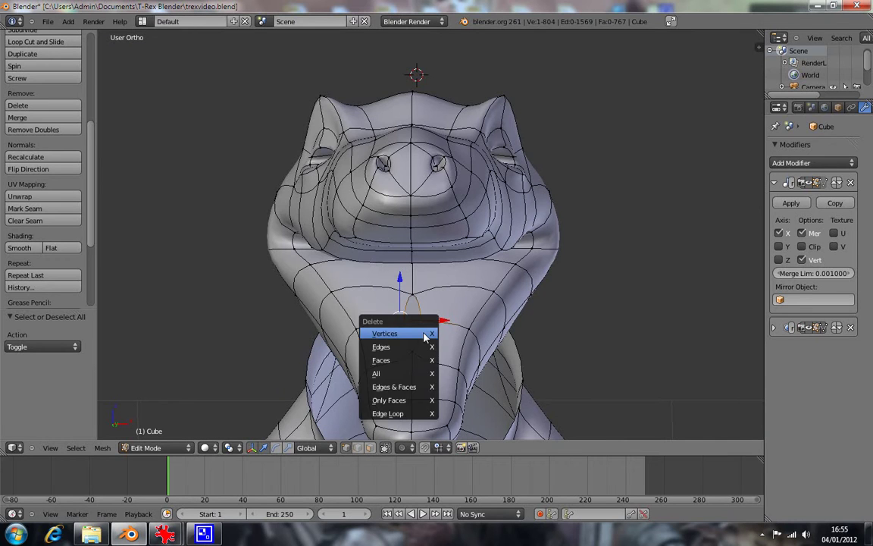
{"action": "left_click", "coordinate": [424, 335]}
{"action": "right_click", "coordinate": [492, 294], "text": "alt"}
{"action": "key", "text": "e"}
{"action": "left_click", "coordinate": [388, 328]}
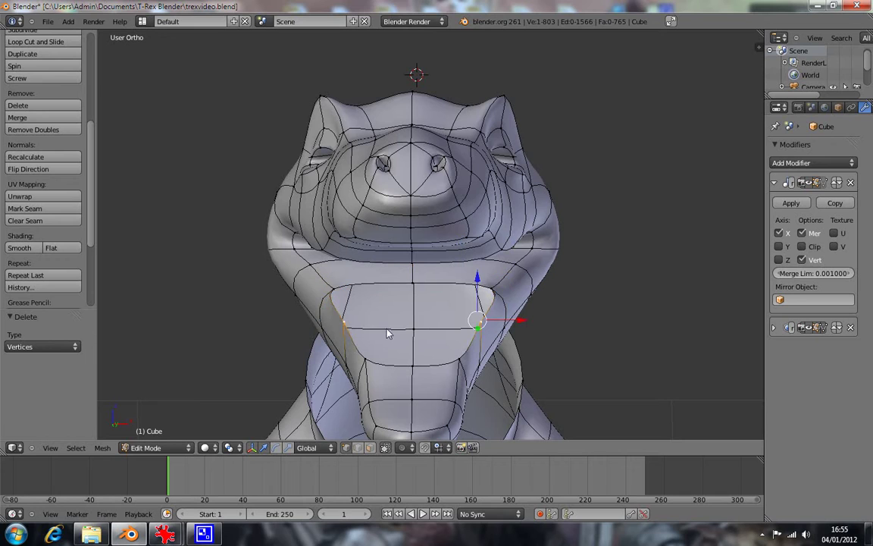
{"action": "key", "text": "f"}
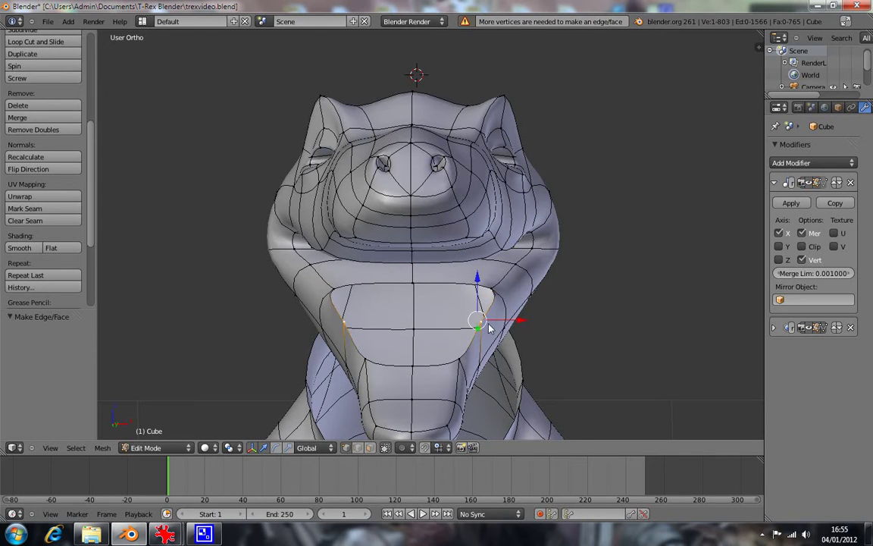
Step: Enable Clip on the Mirror modifier and pull the extruded vertex onto the centre line
{"action": "key", "text": "g"}
{"action": "key", "text": "x"}
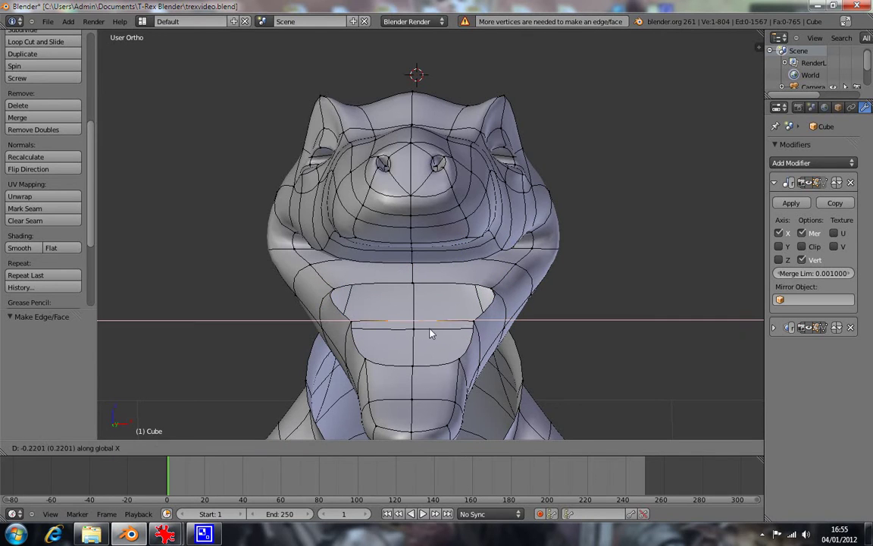
{"action": "left_click", "coordinate": [444, 326]}
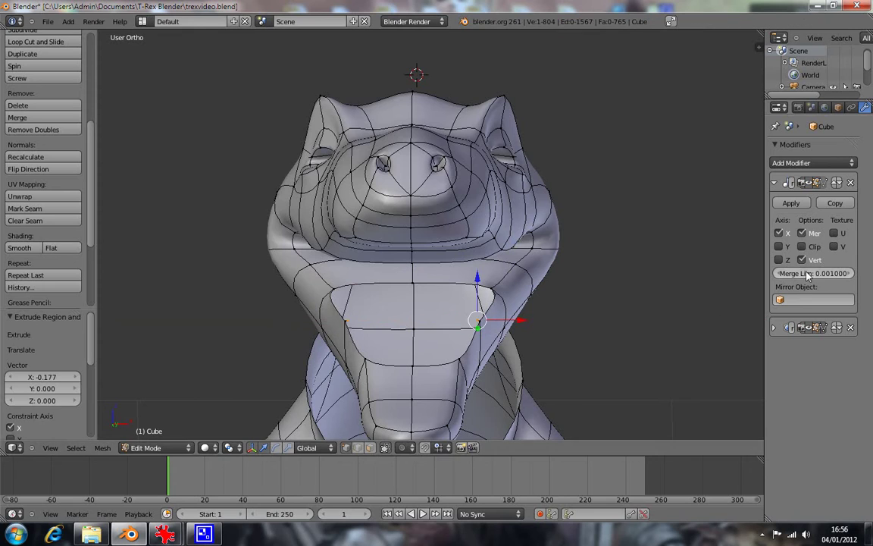
{"action": "left_click", "coordinate": [805, 245]}
{"action": "left_click_drag", "start_coordinate": [523, 326], "coordinate": [413, 325]}
Step: Fill a face between three mouth-edge vertices at the centre line
{"action": "key", "text": "a"}
{"action": "right_click", "coordinate": [414, 285]}
{"action": "right_click", "coordinate": [414, 320], "text": "shift"}
{"action": "right_click", "coordinate": [491, 292], "text": "shift"}
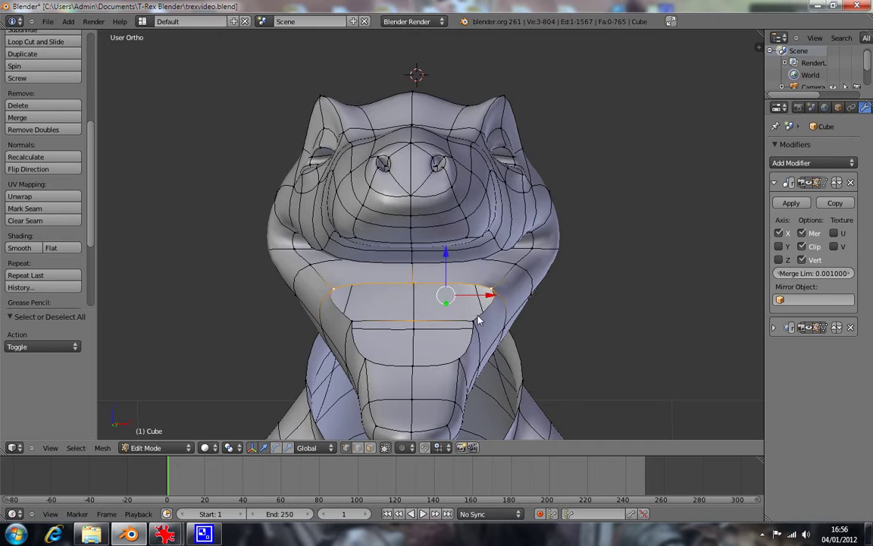
{"action": "key", "text": "f"}
Step: Fill a second face across the lower mouth loop, bringing the mesh to 767 faces
{"action": "right_click", "coordinate": [411, 366]}
{"action": "right_click", "coordinate": [411, 322], "text": "shift"}
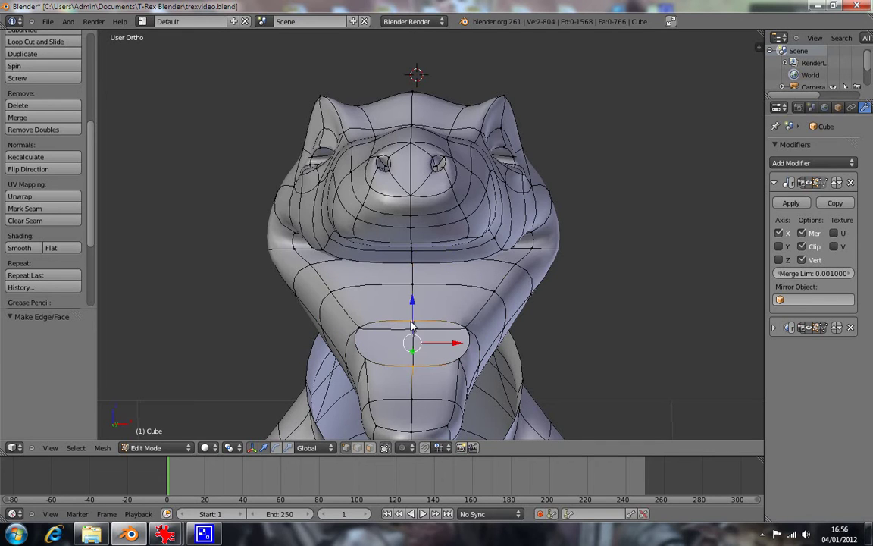
{"action": "right_click", "coordinate": [470, 326], "text": "shift"}
{"action": "right_click", "coordinate": [459, 369], "text": "shift"}
{"action": "key", "text": "f"}
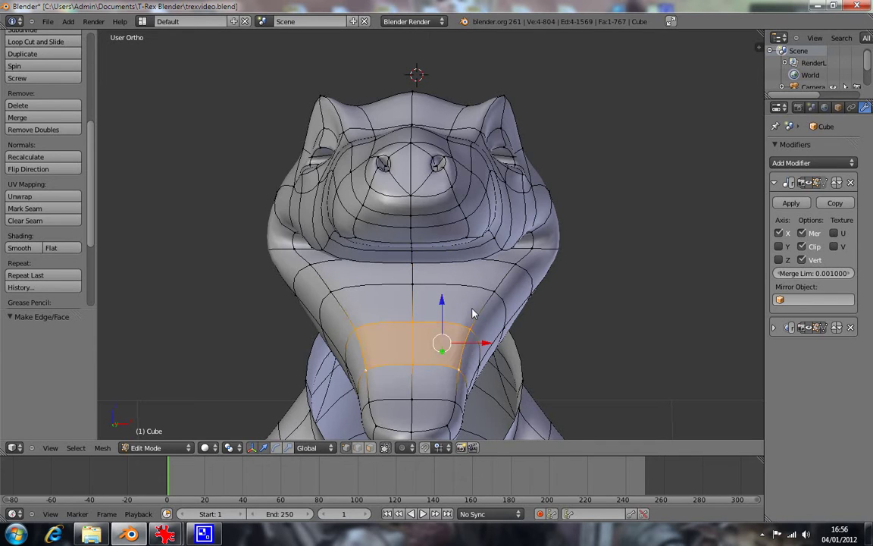
{"action": "key", "text": "a"}
{"action": "mouse_move", "coordinate": [553, 321]}
{"action": "middle_mouse_down"}
{"action": "mouse_move", "coordinate": [561, 305]}
{"action": "mouse_move", "coordinate": [575, 366]}
{"action": "mouse_move", "coordinate": [500, 347]}
{"action": "mouse_move", "coordinate": [468, 381]}
{"action": "middle_mouse_up"}
{"action": "key", "text": "KP_1"}
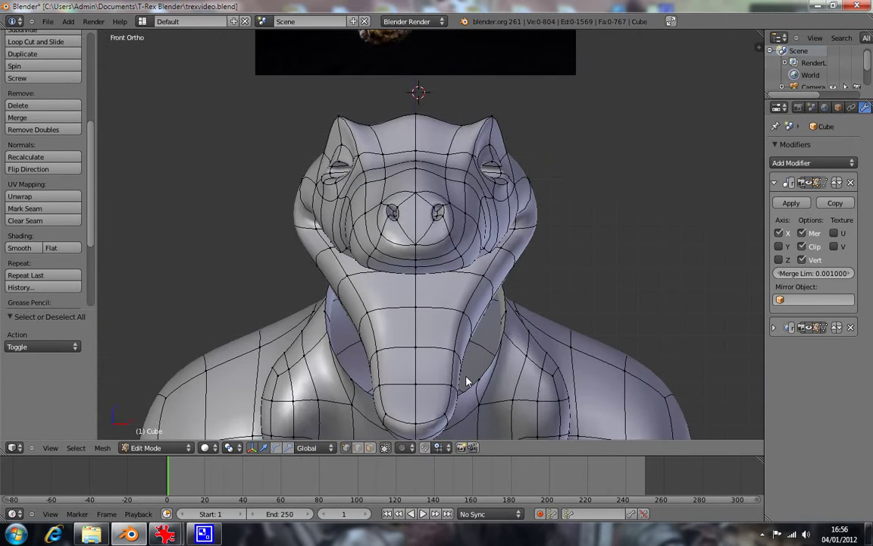
Step: Save trexvideo.blend, confirming the overwrite
{"action": "key", "text": "ctrl+s"}
{"action": "left_click", "coordinate": [462, 380]}
{"action": "key", "text": "ctrl+s"}
{"action": "left_click", "coordinate": [455, 383]}
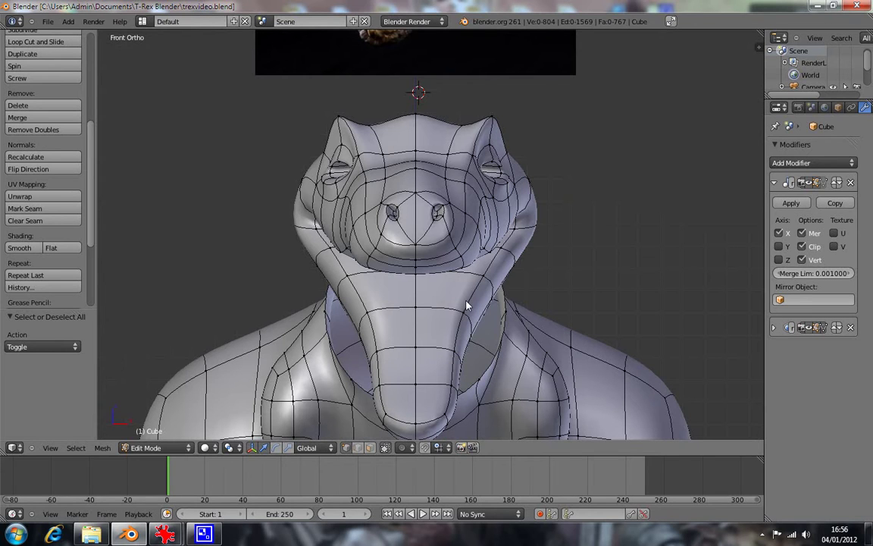
Step: Lower the edge loop along the top of the head in wireframe to flatten the skull
{"action": "scroll", "coordinate": [466, 306], "scroll_direction": "down", "scroll_amount": 2}
{"action": "scroll", "coordinate": [433, 317], "scroll_direction": "down", "scroll_amount": 3}
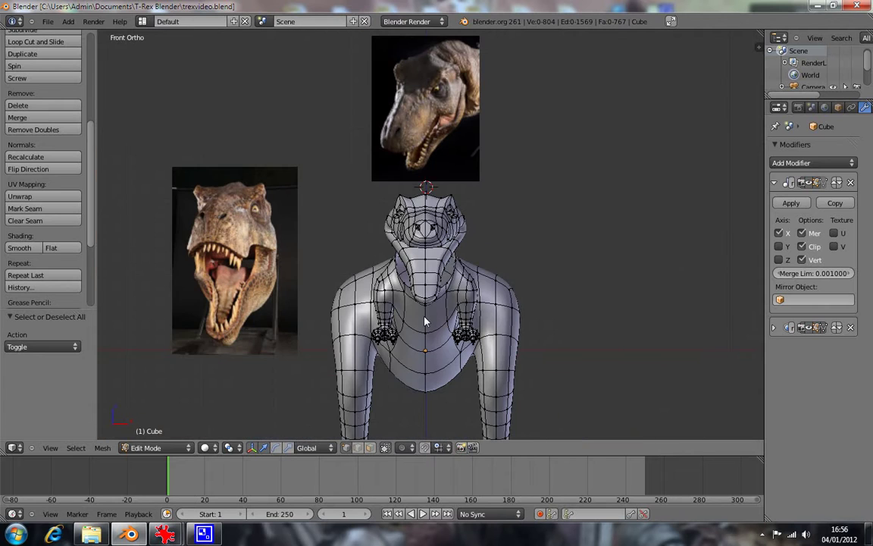
{"action": "scroll", "coordinate": [425, 322], "scroll_direction": "up", "scroll_amount": 1}
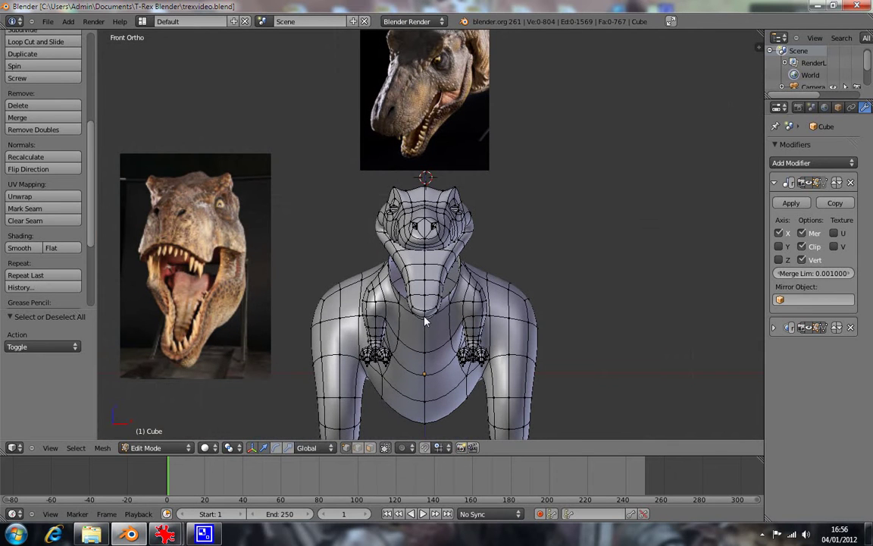
{"action": "scroll", "coordinate": [424, 322], "scroll_direction": "up", "scroll_amount": 1}
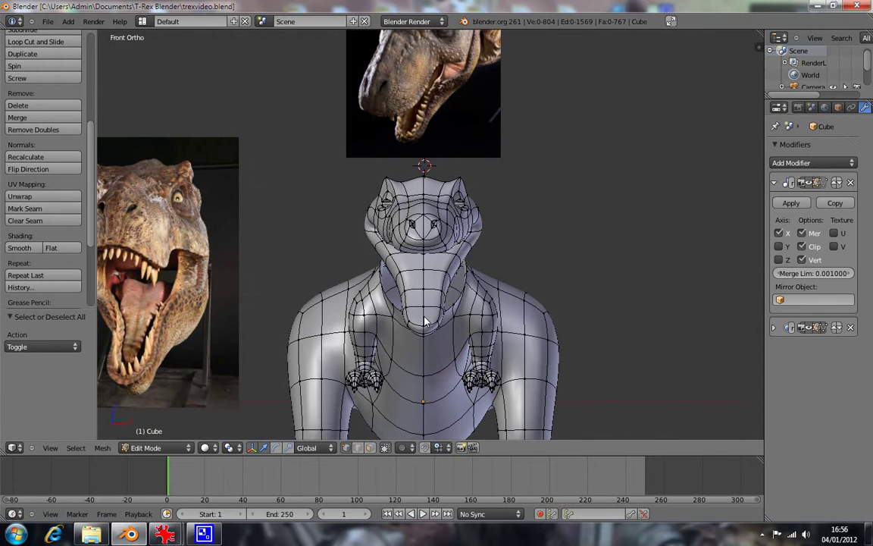
{"action": "scroll", "coordinate": [493, 281], "scroll_direction": "up", "scroll_amount": 1}
{"action": "scroll", "coordinate": [485, 292], "scroll_direction": "up", "scroll_amount": 3}
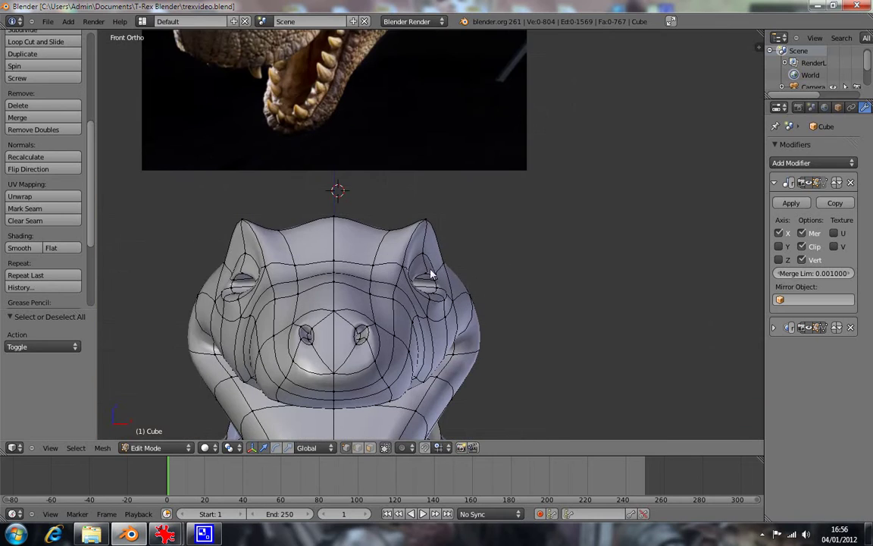
{"action": "right_click", "coordinate": [386, 223], "text": "alt"}
{"action": "mouse_move", "coordinate": [438, 260]}
{"action": "middle_mouse_down"}
{"action": "mouse_move", "coordinate": [371, 265]}
{"action": "mouse_move", "coordinate": [318, 289]}
{"action": "mouse_move", "coordinate": [349, 283]}
{"action": "mouse_move", "coordinate": [388, 319]}
{"action": "middle_mouse_up"}
{"action": "key", "text": "KP_1"}
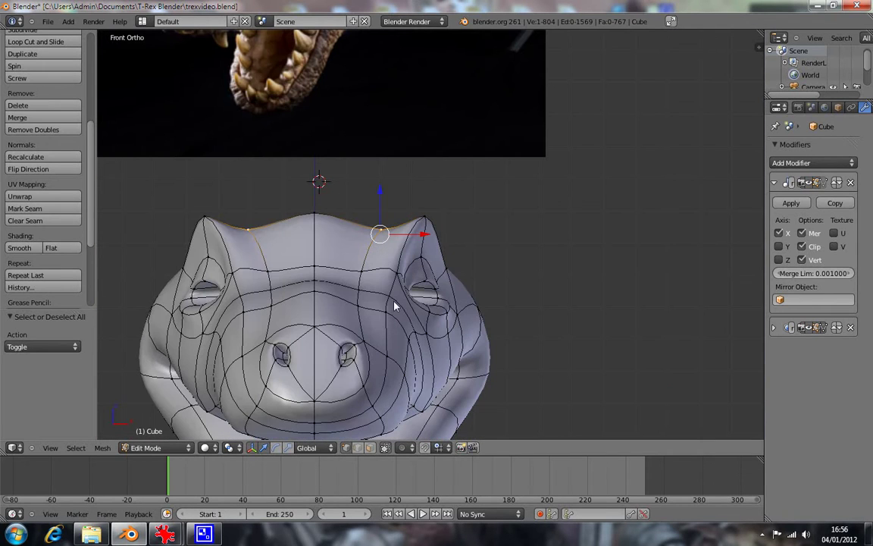
{"action": "key", "text": "z"}
{"action": "key", "text": "g"}
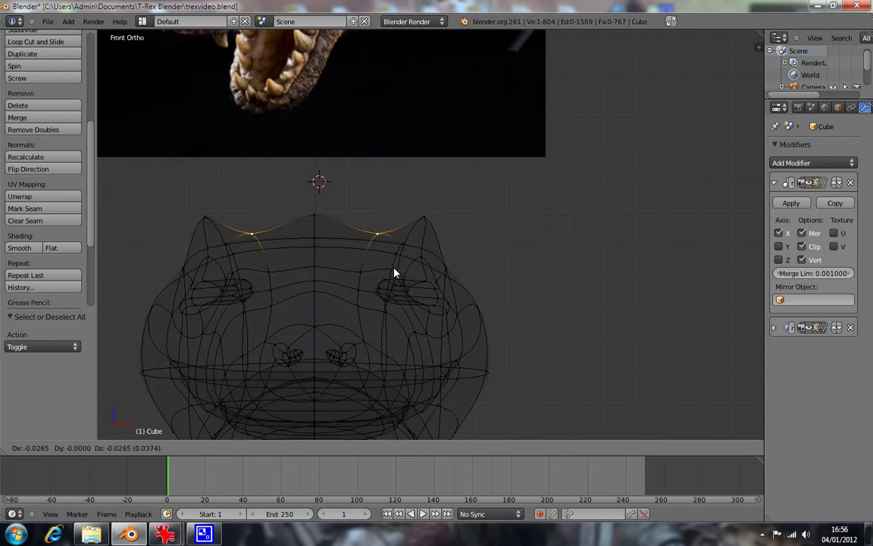
{"action": "left_click", "coordinate": [394, 273]}
Step: Return to solid shading and check the flattened head from front and orbited views
{"action": "key", "text": "z"}
{"action": "scroll", "coordinate": [394, 272], "scroll_direction": "down", "scroll_amount": 6}
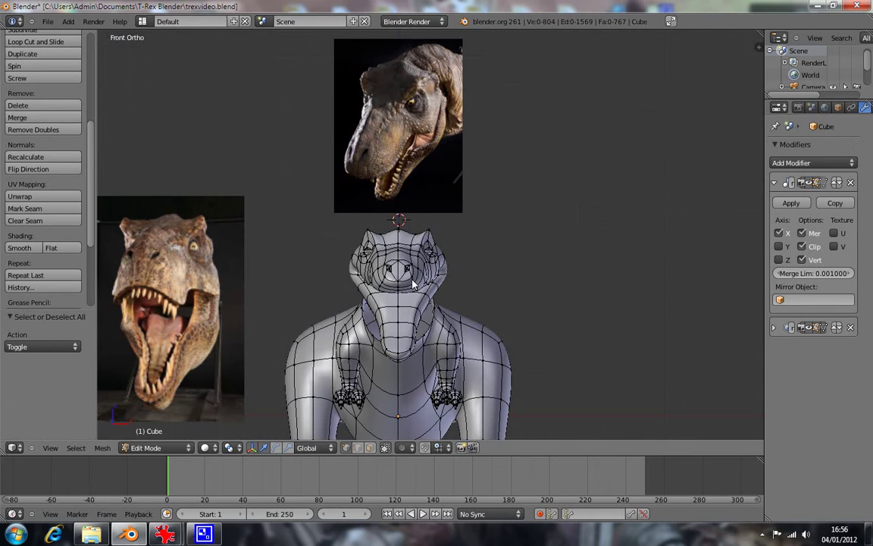
{"action": "mouse_move", "coordinate": [436, 294]}
{"action": "middle_mouse_down"}
{"action": "mouse_move", "coordinate": [325, 293]}
{"action": "mouse_move", "coordinate": [401, 296]}
{"action": "middle_mouse_up"}
{"action": "key", "text": "KP_1"}
{"action": "middle_click_drag", "start_coordinate": [512, 171], "coordinate": [517, 188], "text": "shift"}
{"action": "scroll", "coordinate": [487, 152], "scroll_direction": "up", "scroll_amount": 1}
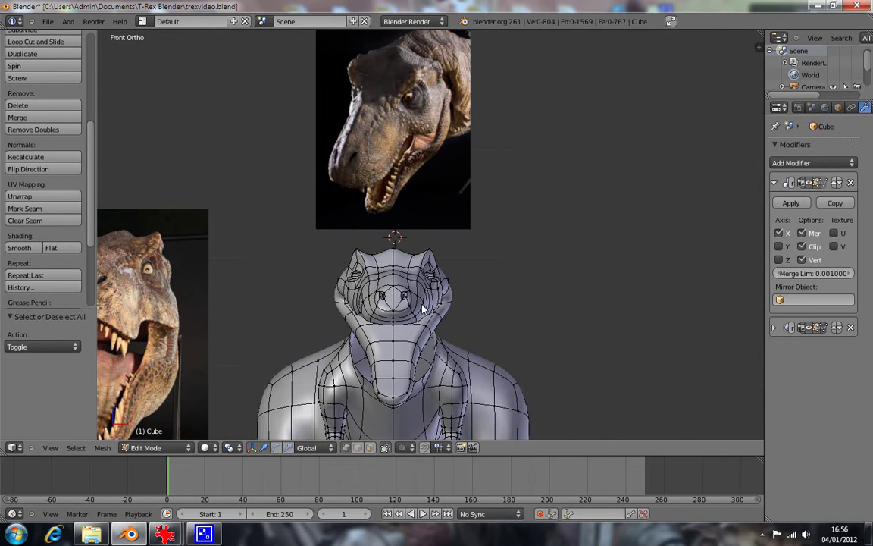
{"action": "mouse_move", "coordinate": [407, 319]}
{"action": "middle_mouse_down"}
{"action": "mouse_move", "coordinate": [388, 295]}
{"action": "mouse_move", "coordinate": [397, 313]}
{"action": "middle_mouse_up"}
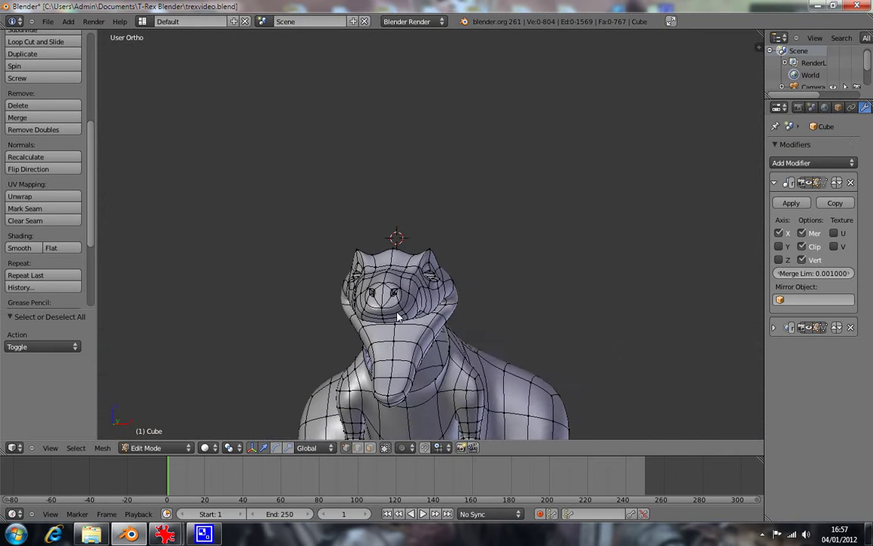
{"action": "key", "text": "KP_1"}
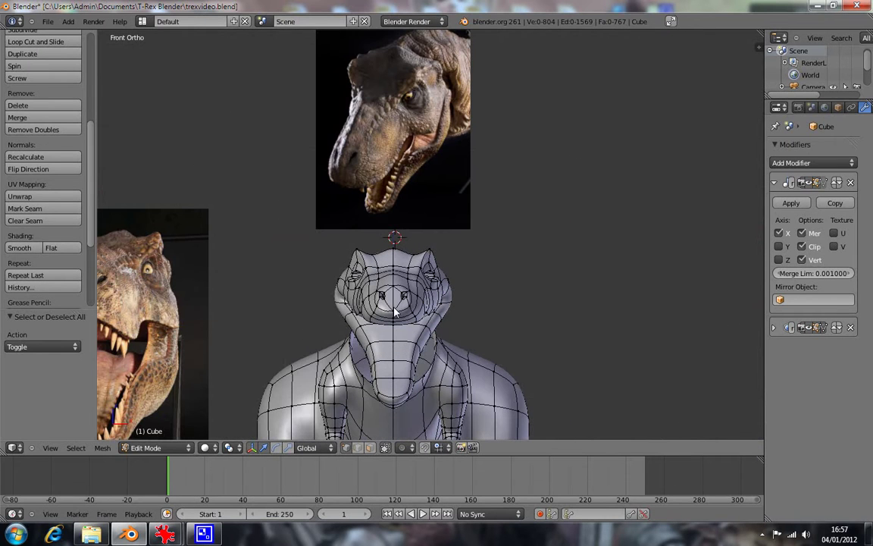
{"action": "scroll", "coordinate": [466, 261], "scroll_direction": "up", "scroll_amount": 2}
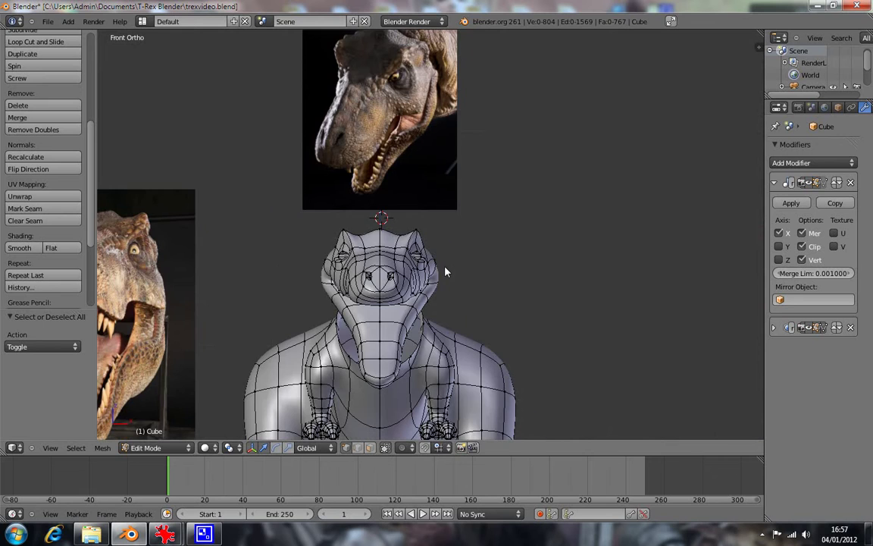
{"action": "scroll", "coordinate": [440, 281], "scroll_direction": "up", "scroll_amount": 2}
{"action": "scroll", "coordinate": [391, 297], "scroll_direction": "down", "scroll_amount": 1, "text": "shift"}
Step: Shift three vertices between and beside the eyes inward along X
{"action": "right_click", "coordinate": [355, 269]}
{"action": "key", "text": "g"}
{"action": "key", "text": "x"}
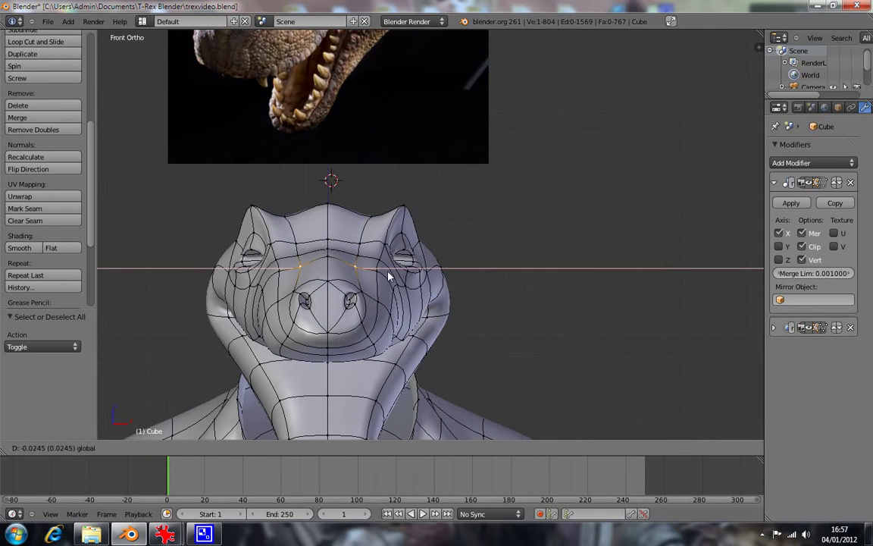
{"action": "left_click", "coordinate": [384, 279]}
{"action": "right_click", "coordinate": [380, 281]}
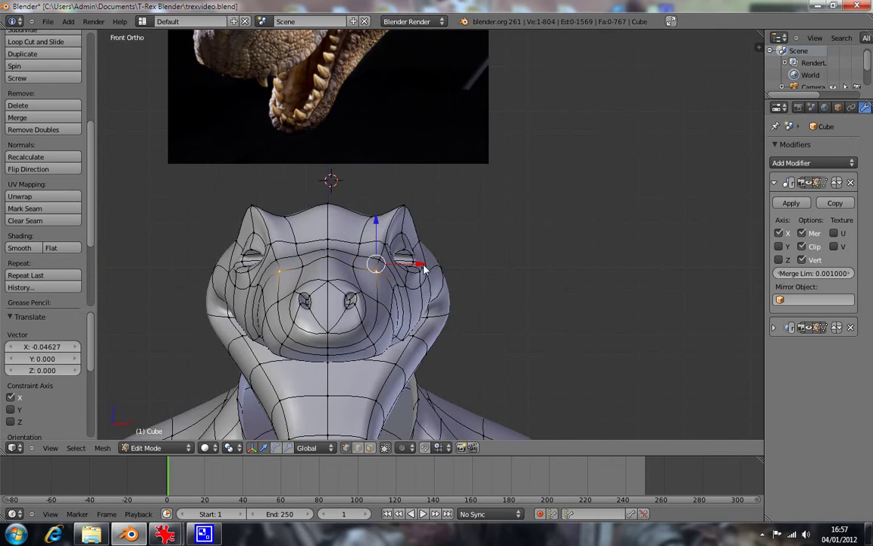
{"action": "key", "text": "g"}
{"action": "key", "text": "x"}
{"action": "left_click", "coordinate": [405, 275]}
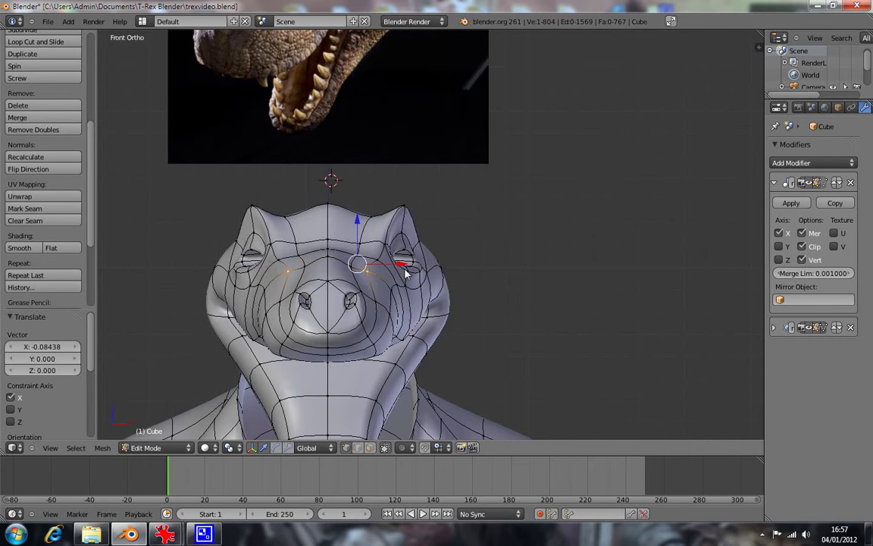
{"action": "right_click", "coordinate": [377, 266]}
{"action": "key", "text": "g"}
{"action": "key", "text": "x"}
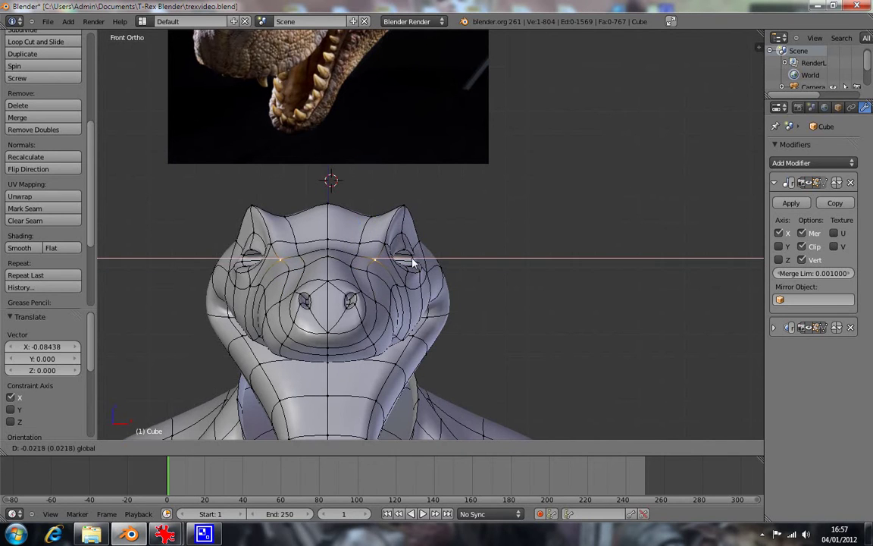
{"action": "left_click", "coordinate": [380, 259]}
Step: Slide the brow edge loop along X in two moves
{"action": "right_click", "coordinate": [381, 258], "text": "alt"}
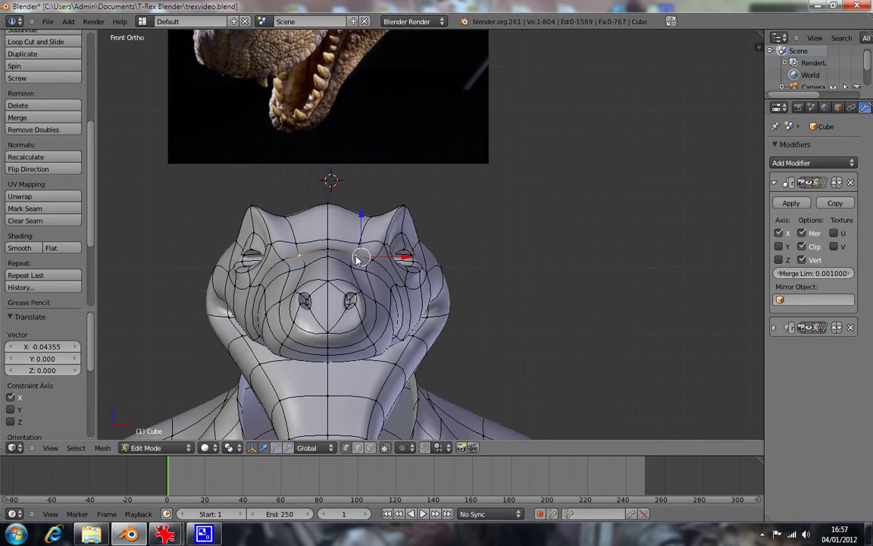
{"action": "key", "text": "g"}
{"action": "key", "text": "x"}
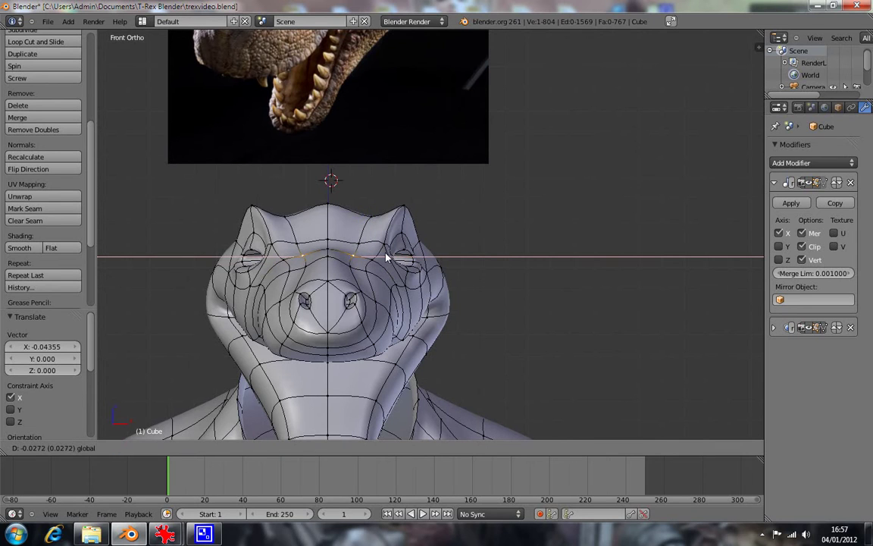
{"action": "left_click", "coordinate": [386, 259]}
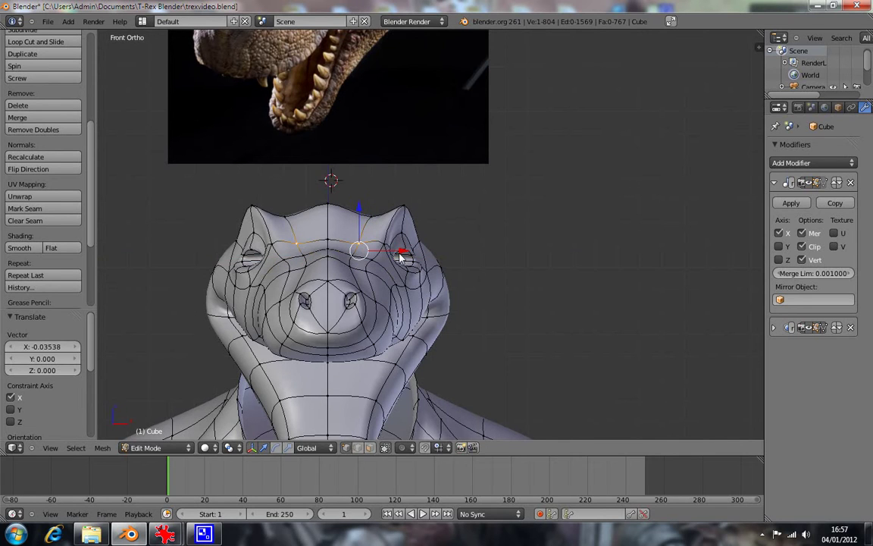
{"action": "key", "text": "g"}
{"action": "key", "text": "x"}
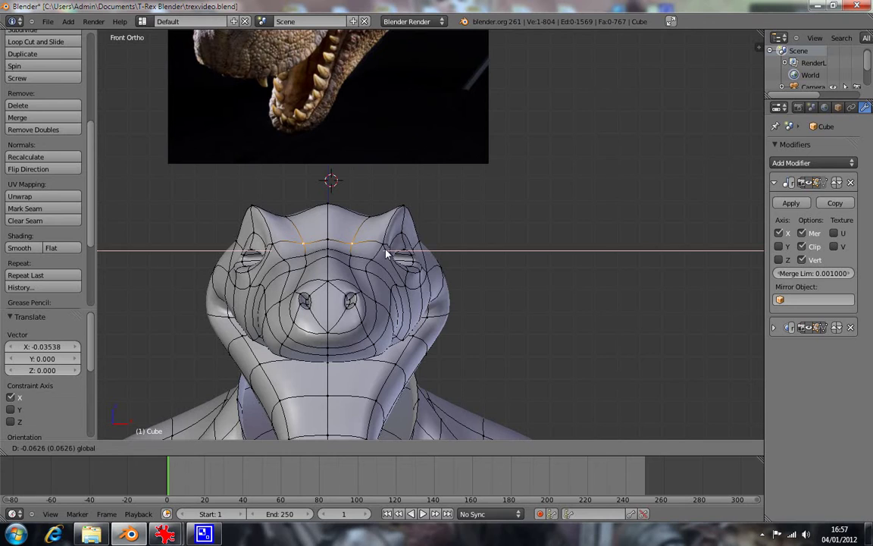
{"action": "left_click", "coordinate": [386, 254]}
Step: Nudge a lower loop along X and slide the cheek loop inward to match the front reference
{"action": "right_click", "coordinate": [359, 261], "text": "alt"}
{"action": "key", "text": "g"}
{"action": "key", "text": "x"}
{"action": "left_click", "coordinate": [395, 284]}
{"action": "right_click", "coordinate": [368, 278], "text": "alt"}
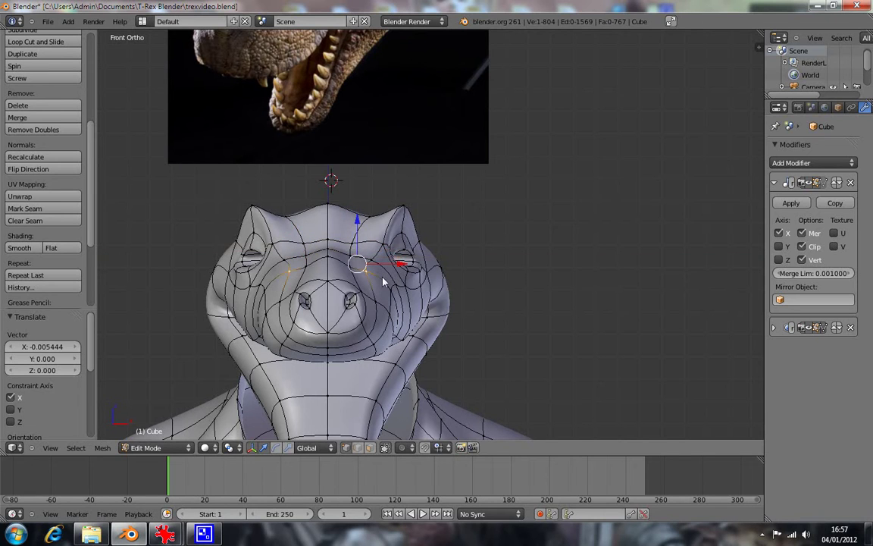
{"action": "right_click", "coordinate": [399, 281], "text": "alt"}
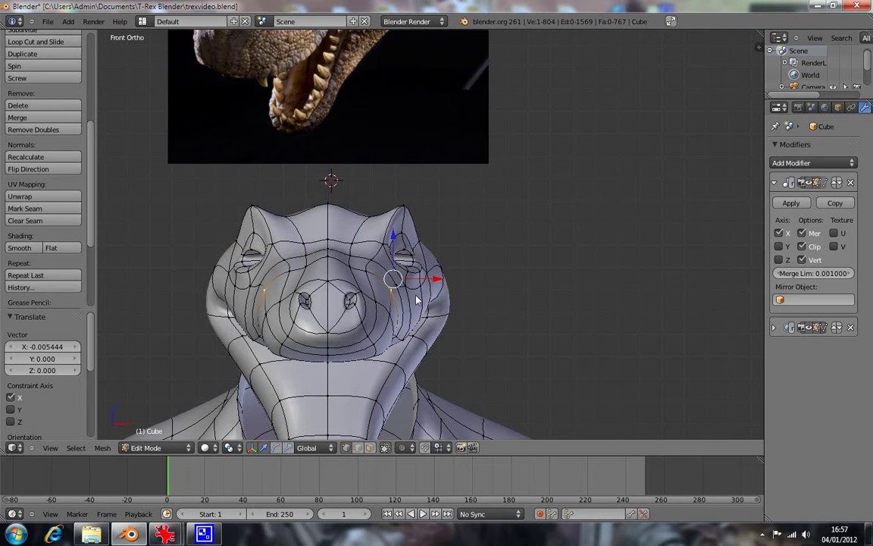
{"action": "mouse_move", "coordinate": [424, 331]}
{"action": "middle_mouse_down"}
{"action": "mouse_move", "coordinate": [373, 293]}
{"action": "mouse_move", "coordinate": [396, 307]}
{"action": "middle_mouse_up"}
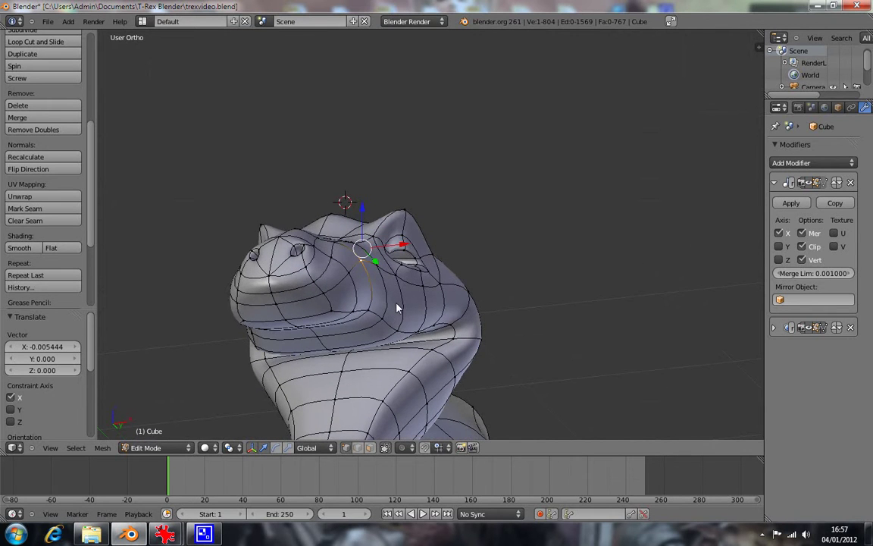
{"action": "key", "text": "KP_1"}
{"action": "left_click_drag", "start_coordinate": [434, 282], "coordinate": [384, 303]}
{"action": "right_click", "coordinate": [389, 320]}
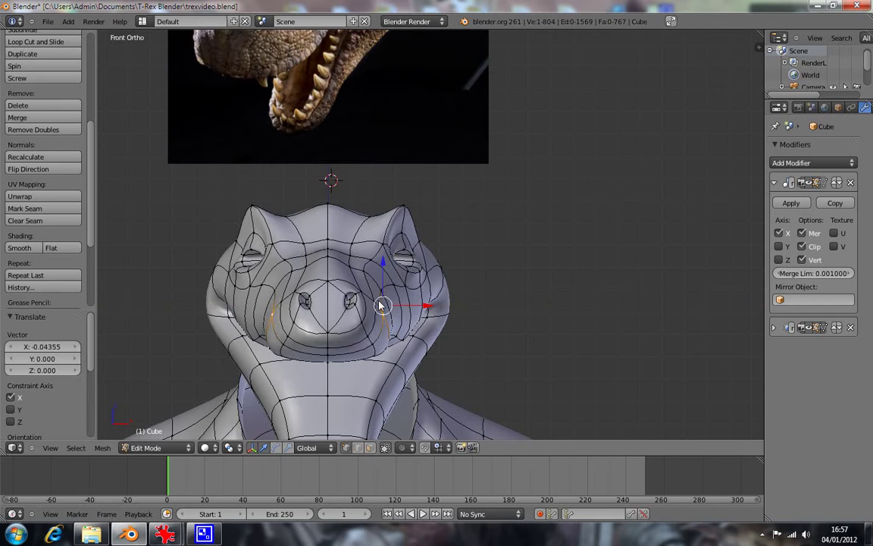
Step: Slide the lower snout loops along X by -0.03266, 0.09254 and 0.05988 using the X arrow
{"action": "left_click_drag", "start_coordinate": [420, 303], "coordinate": [407, 306]}
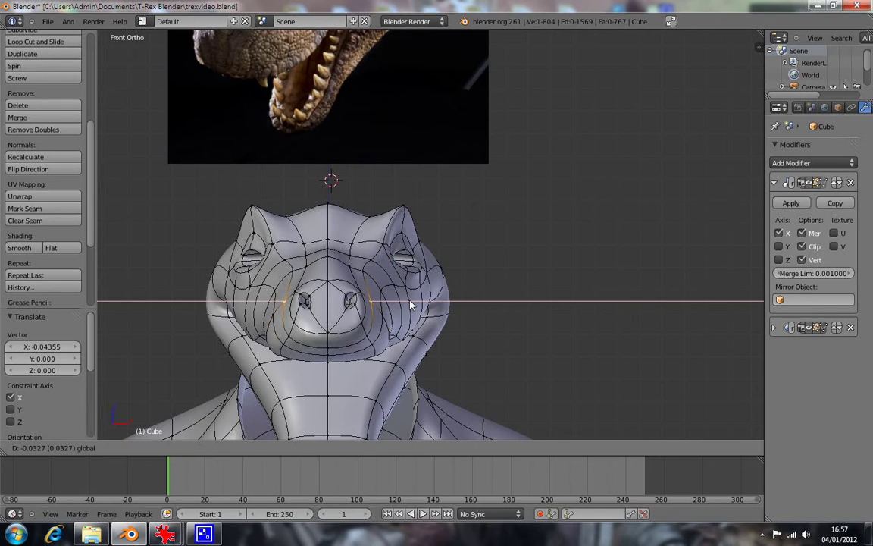
{"action": "right_click", "coordinate": [368, 343], "text": "alt"}
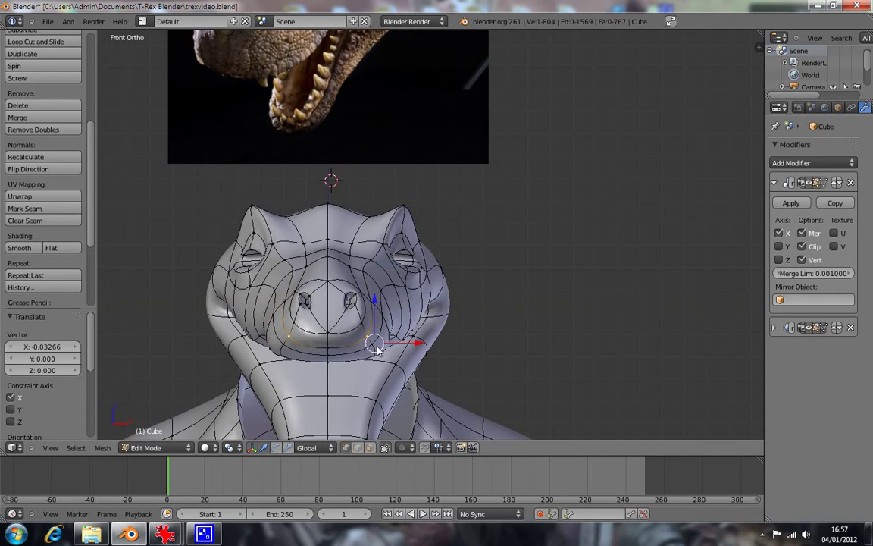
{"action": "left_click_drag", "start_coordinate": [415, 343], "coordinate": [433, 348]}
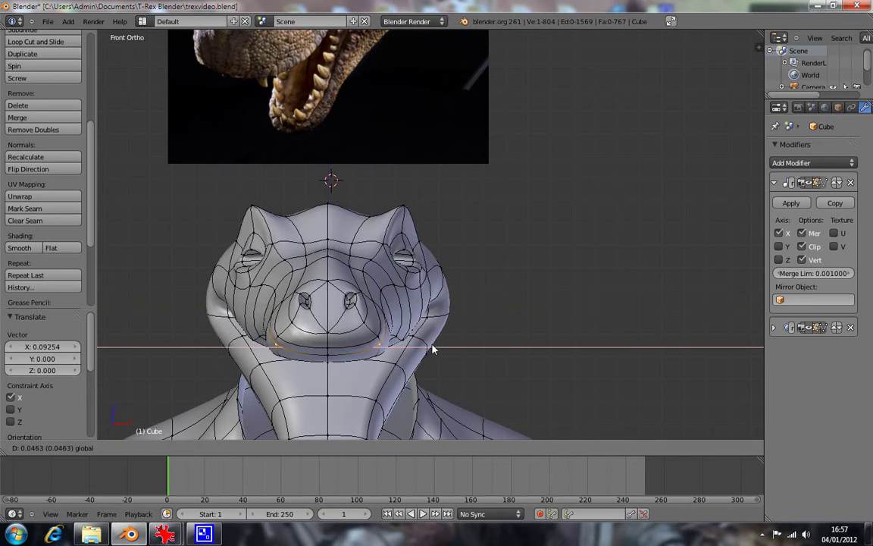
{"action": "right_click", "coordinate": [376, 357], "text": "alt"}
{"action": "middle_click_drag", "start_coordinate": [436, 360], "coordinate": [380, 258]}
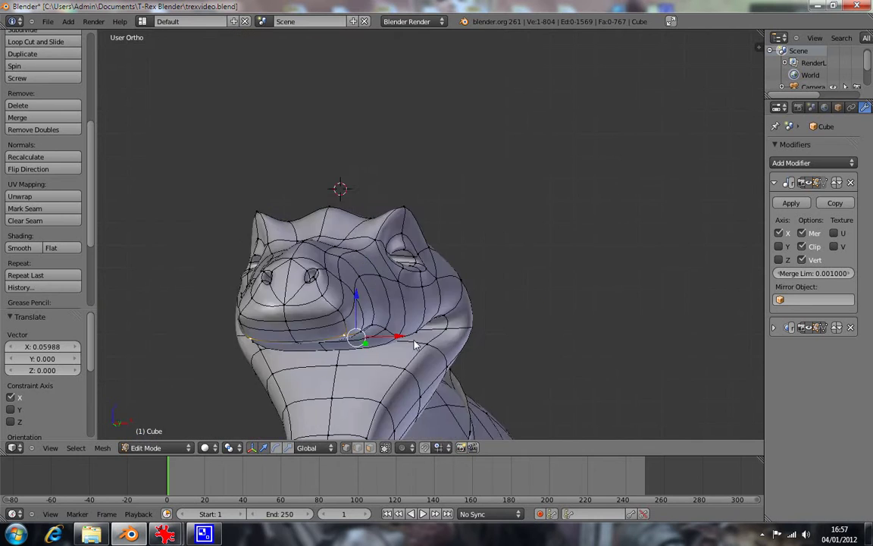
{"action": "left_click_drag", "start_coordinate": [338, 184], "coordinate": [368, 170]}
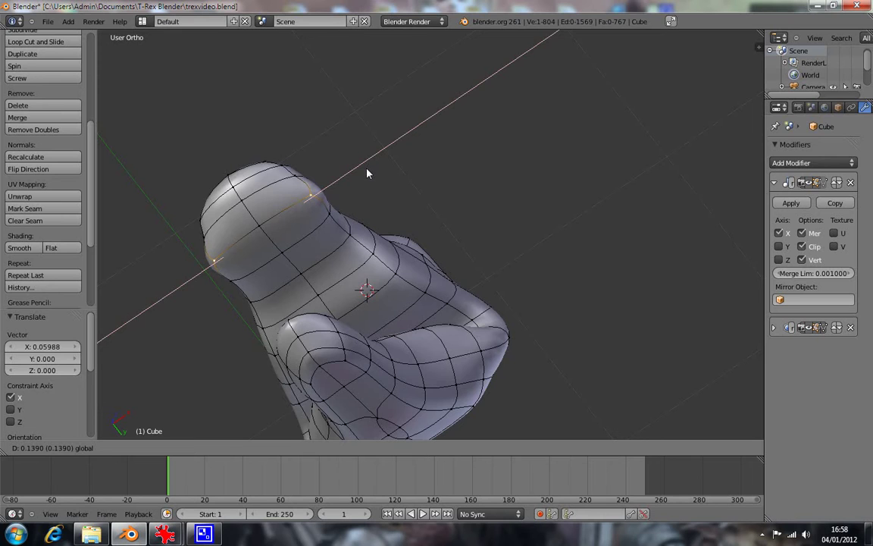
Step: Settle the snout-tip edge loop further out along X, checking from below
{"action": "left_click_drag", "start_coordinate": [368, 170], "coordinate": [361, 177]}
{"action": "key", "text": "ctrl+KP_7"}
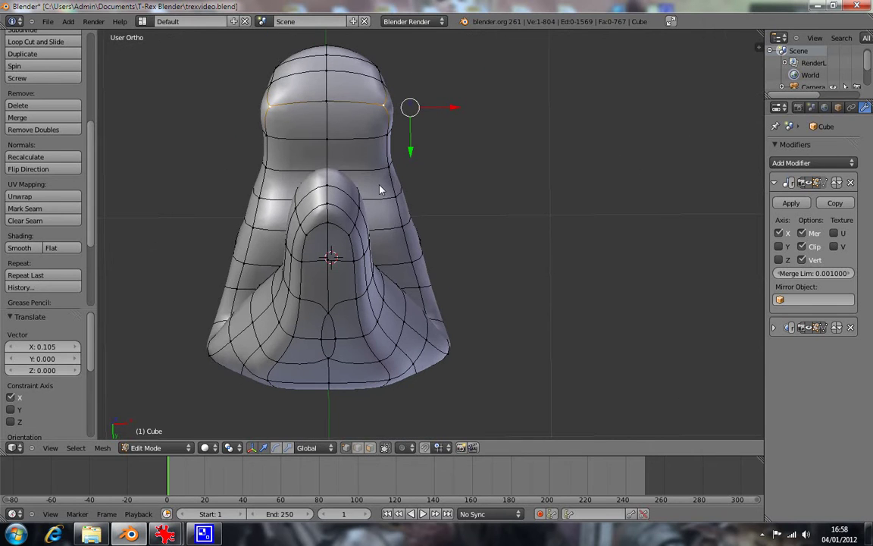
{"action": "right_click", "coordinate": [384, 124], "text": "alt"}
{"action": "right_click", "coordinate": [386, 101], "text": "alt"}
Step: Compare the reshaped head against the front reference from side, top and three-quarter angles
{"action": "mouse_move", "coordinate": [380, 107]}
{"action": "middle_mouse_down"}
{"action": "mouse_move", "coordinate": [243, 218]}
{"action": "mouse_move", "coordinate": [311, 127]}
{"action": "mouse_move", "coordinate": [322, 126]}
{"action": "mouse_move", "coordinate": [269, 185]}
{"action": "mouse_move", "coordinate": [276, 192]}
{"action": "mouse_move", "coordinate": [435, 186]}
{"action": "middle_mouse_up"}
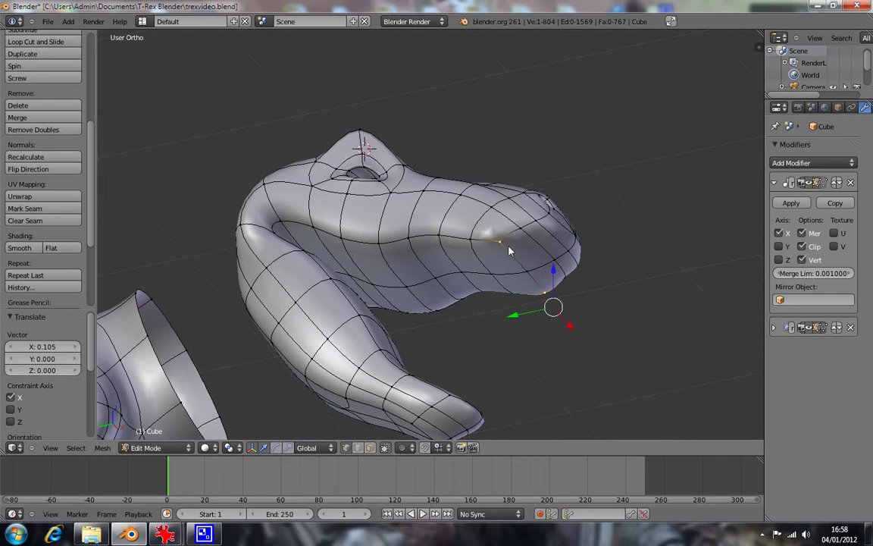
{"action": "middle_click_drag", "start_coordinate": [511, 256], "coordinate": [494, 204]}
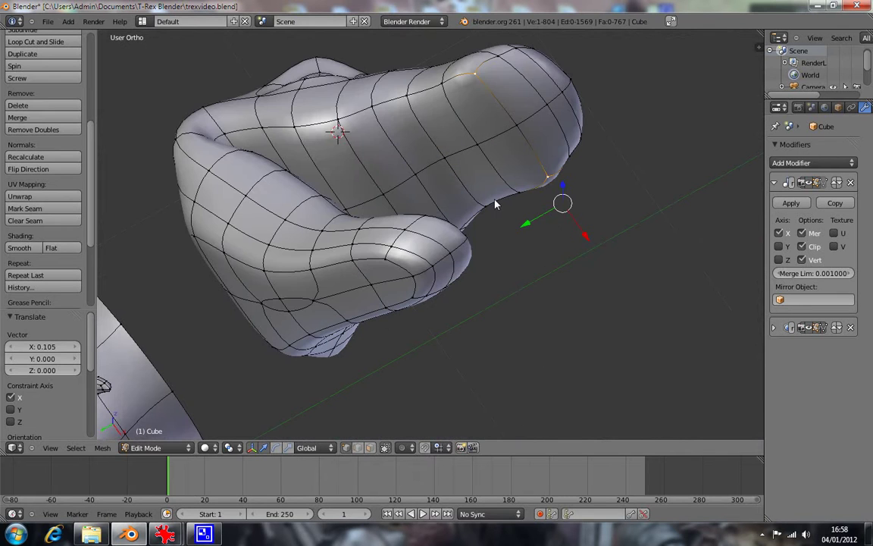
{"action": "key", "text": "KP_1"}
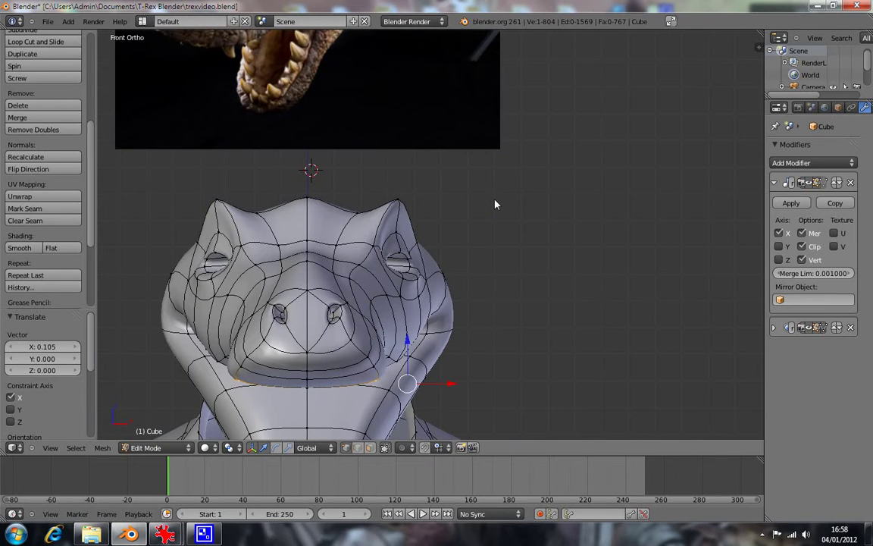
{"action": "mouse_move", "coordinate": [442, 378]}
{"action": "middle_mouse_down"}
{"action": "mouse_move", "coordinate": [424, 279]}
{"action": "mouse_move", "coordinate": [386, 210]}
{"action": "middle_mouse_up"}
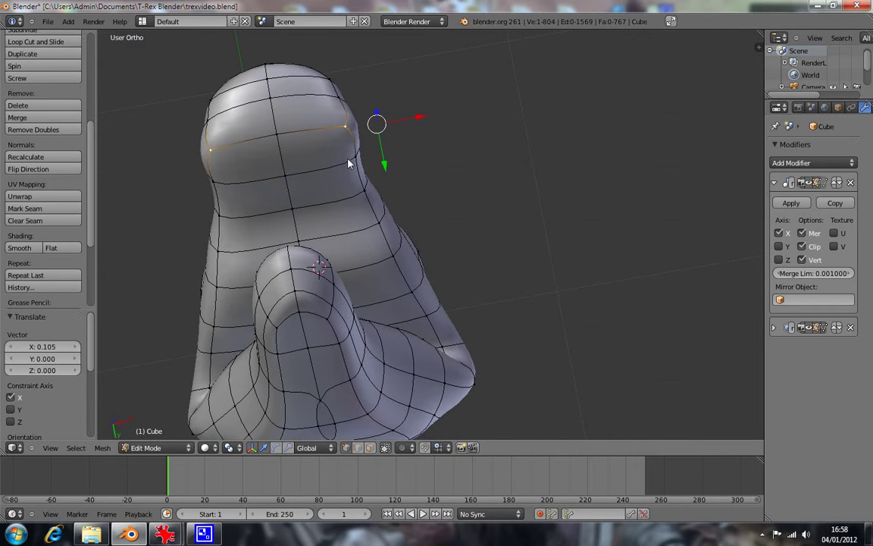
{"action": "key", "text": "KP_1"}
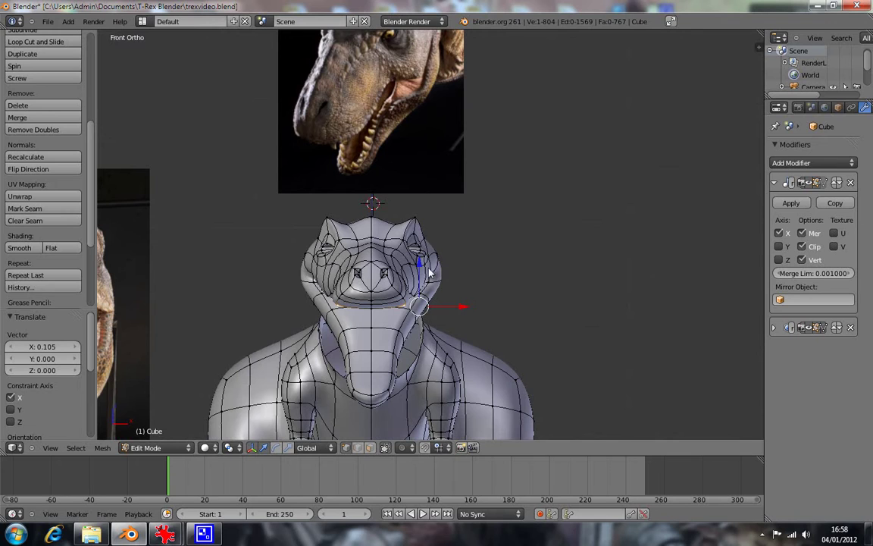
{"action": "mouse_move", "coordinate": [417, 288]}
{"action": "middle_mouse_down"}
{"action": "mouse_move", "coordinate": [409, 415]}
{"action": "mouse_move", "coordinate": [405, 194]}
{"action": "mouse_move", "coordinate": [395, 267]}
{"action": "mouse_move", "coordinate": [344, 317]}
{"action": "mouse_move", "coordinate": [442, 255]}
{"action": "mouse_move", "coordinate": [437, 220]}
{"action": "mouse_move", "coordinate": [424, 219]}
{"action": "mouse_move", "coordinate": [330, 300]}
{"action": "mouse_move", "coordinate": [349, 288]}
{"action": "mouse_move", "coordinate": [424, 332]}
{"action": "middle_mouse_up"}
{"action": "key", "text": "KP_1"}
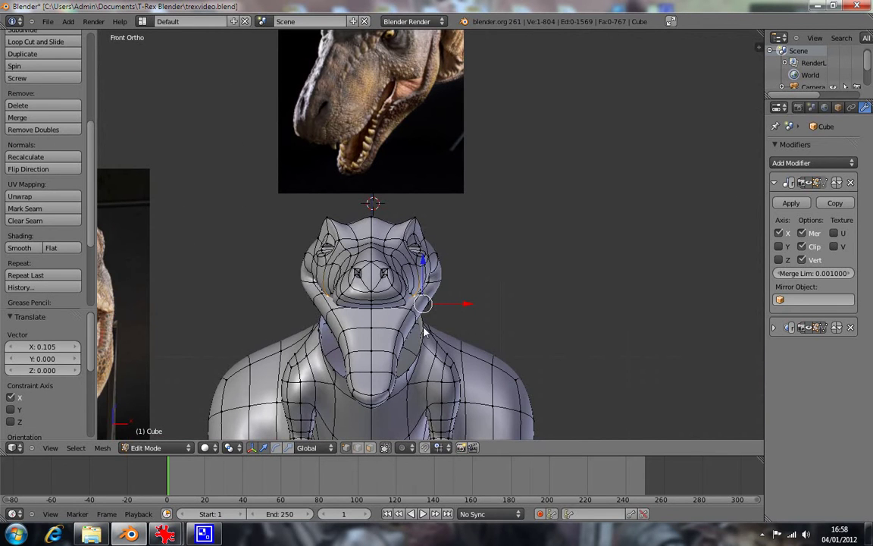
{"action": "middle_click_drag", "start_coordinate": [457, 301], "coordinate": [393, 241]}
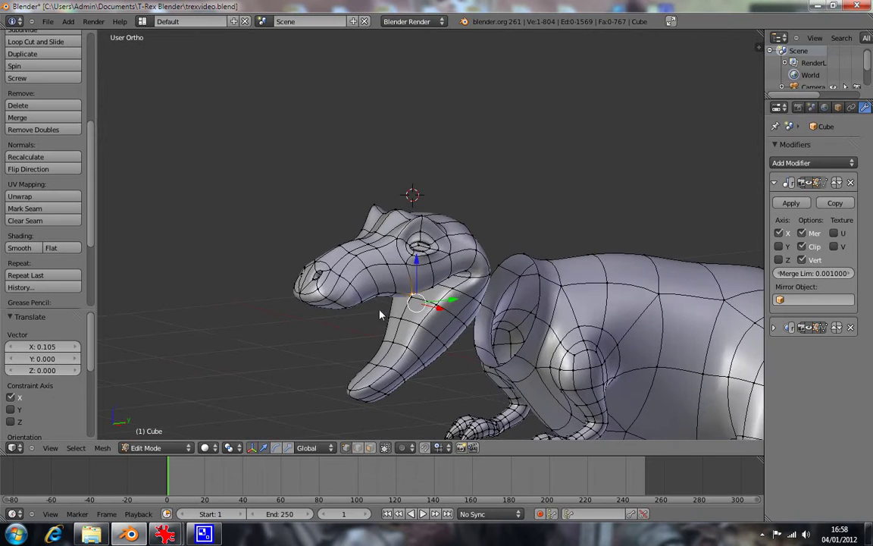
Step: Box-select a top-of-head loop plus the brow and eye-area vertices
{"action": "right_click", "coordinate": [391, 239], "text": "alt"}
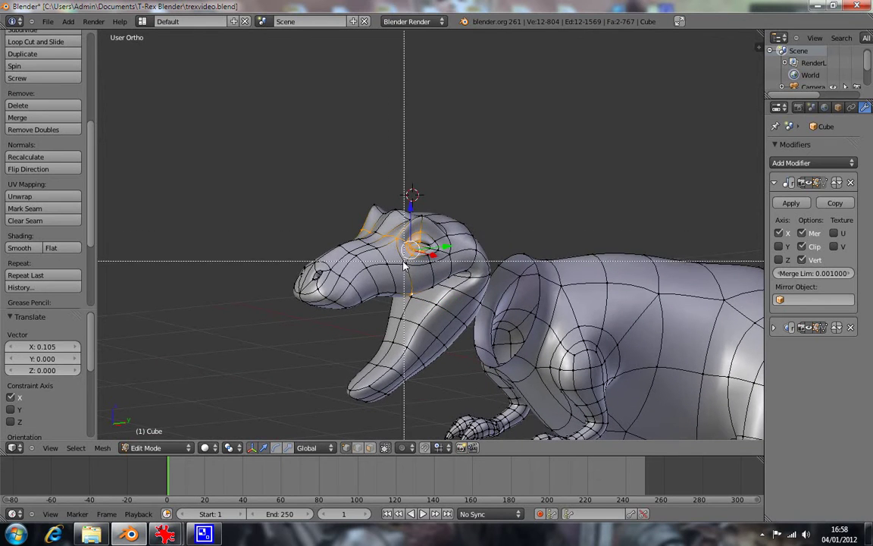
{"action": "key", "text": "b"}
{"action": "mouse_move", "coordinate": [385, 231]}
{"action": "left_mouse_down"}
{"action": "mouse_move", "coordinate": [398, 251]}
{"action": "mouse_move", "coordinate": [455, 265]}
{"action": "left_mouse_up"}
{"action": "key", "text": "b"}
{"action": "middle_click_drag", "start_coordinate": [455, 266], "coordinate": [429, 286]}
{"action": "key", "text": "b"}
{"action": "left_click_drag", "start_coordinate": [409, 148], "coordinate": [455, 186]}
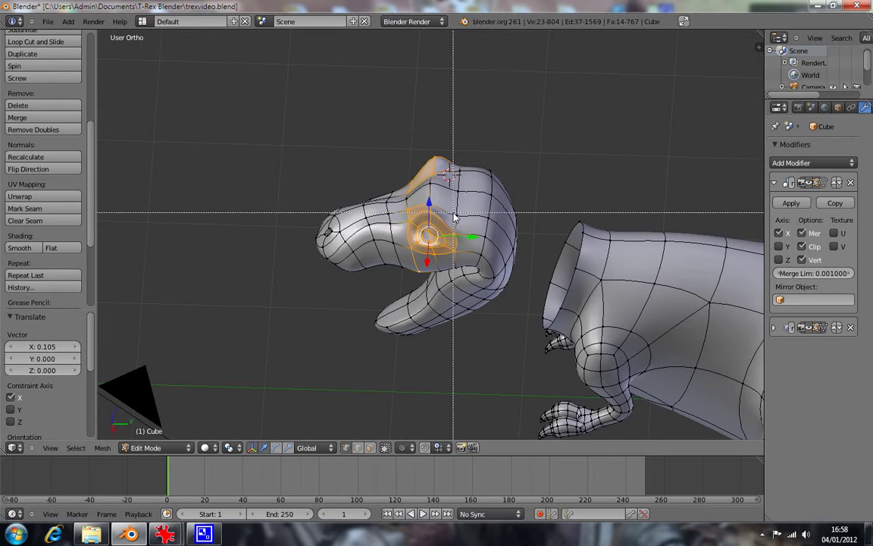
Step: In see-through wireframe, add the hidden eye vertices to the selection and return to front view
{"action": "mouse_move", "coordinate": [457, 256]}
{"action": "middle_mouse_down"}
{"action": "mouse_move", "coordinate": [454, 206]}
{"action": "mouse_move", "coordinate": [447, 243]}
{"action": "middle_mouse_up"}
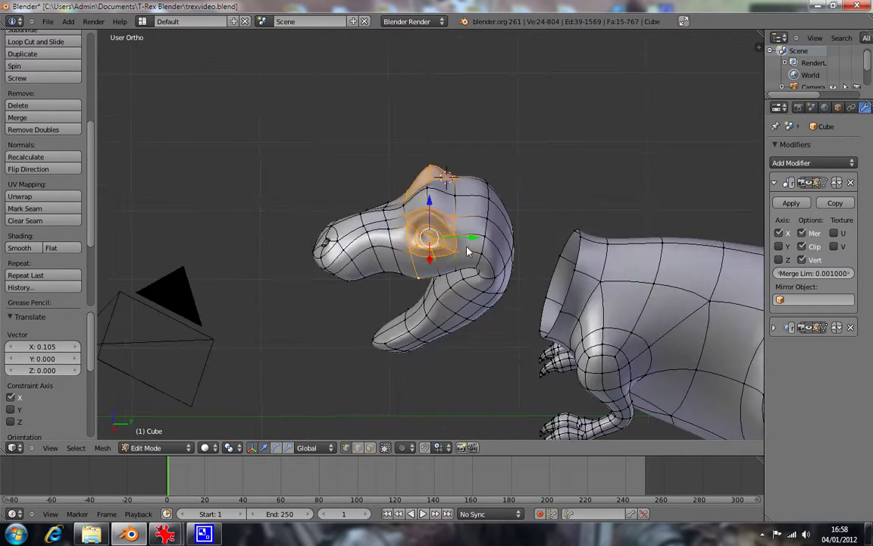
{"action": "scroll", "coordinate": [447, 243], "scroll_direction": "up", "scroll_amount": 5}
{"action": "scroll", "coordinate": [446, 250], "scroll_direction": "down", "scroll_amount": 1}
{"action": "key", "text": "z"}
{"action": "mouse_move", "coordinate": [436, 284]}
{"action": "middle_mouse_down"}
{"action": "mouse_move", "coordinate": [497, 306]}
{"action": "mouse_move", "coordinate": [356, 256]}
{"action": "mouse_move", "coordinate": [321, 259]}
{"action": "mouse_move", "coordinate": [383, 244]}
{"action": "mouse_move", "coordinate": [346, 234]}
{"action": "middle_mouse_up"}
{"action": "middle_click_drag", "start_coordinate": [360, 224], "coordinate": [355, 225]}
{"action": "key", "text": "b"}
{"action": "left_click_drag", "start_coordinate": [382, 214], "coordinate": [406, 239]}
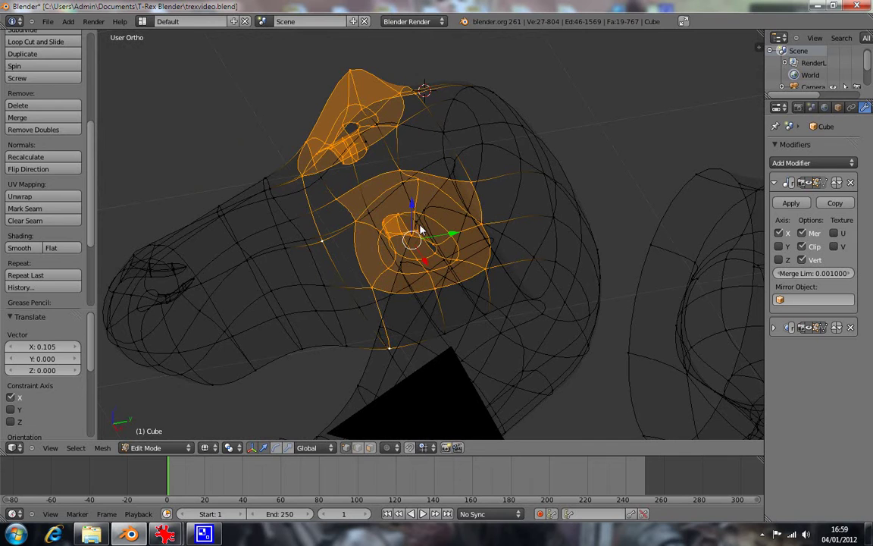
{"action": "key", "text": "KP_1"}
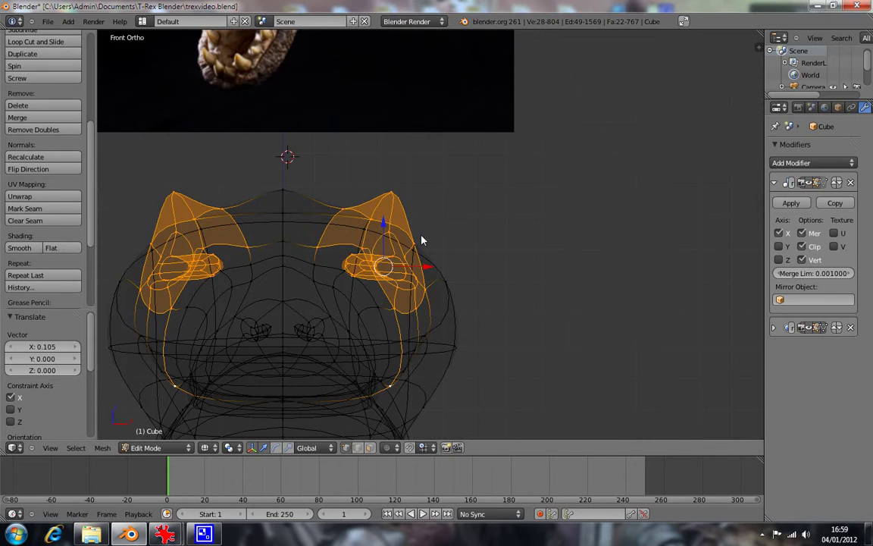
{"action": "key", "text": "z"}
{"action": "scroll", "coordinate": [410, 250], "scroll_direction": "down", "scroll_amount": 2}
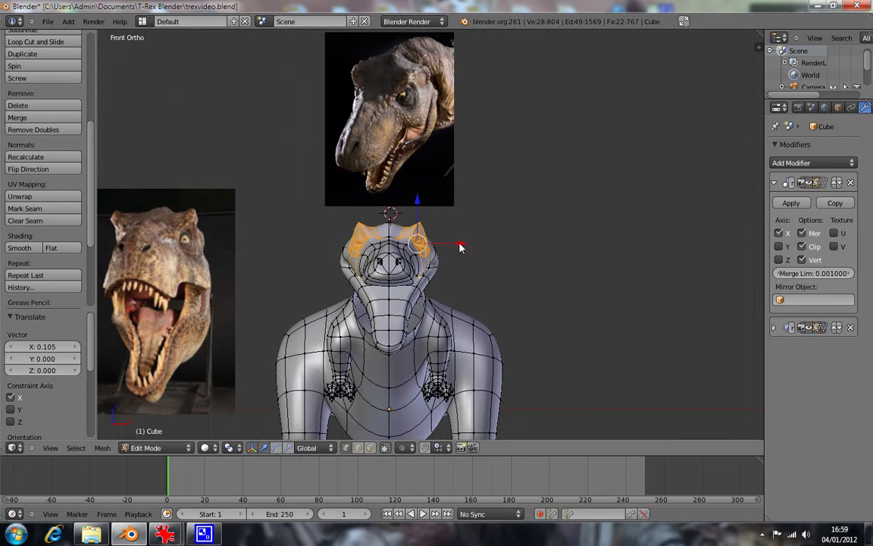
Step: Slide the brow vertices along X, rotate them slightly, nudge them left, then deselect and inspect
{"action": "left_click_drag", "start_coordinate": [461, 247], "coordinate": [467, 247]}
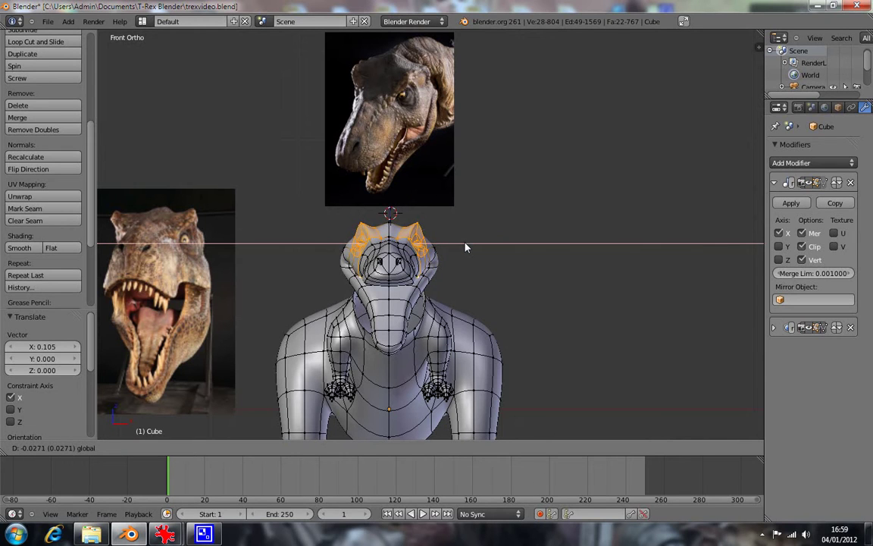
{"action": "left_click", "coordinate": [466, 247]}
{"action": "key", "text": "r"}
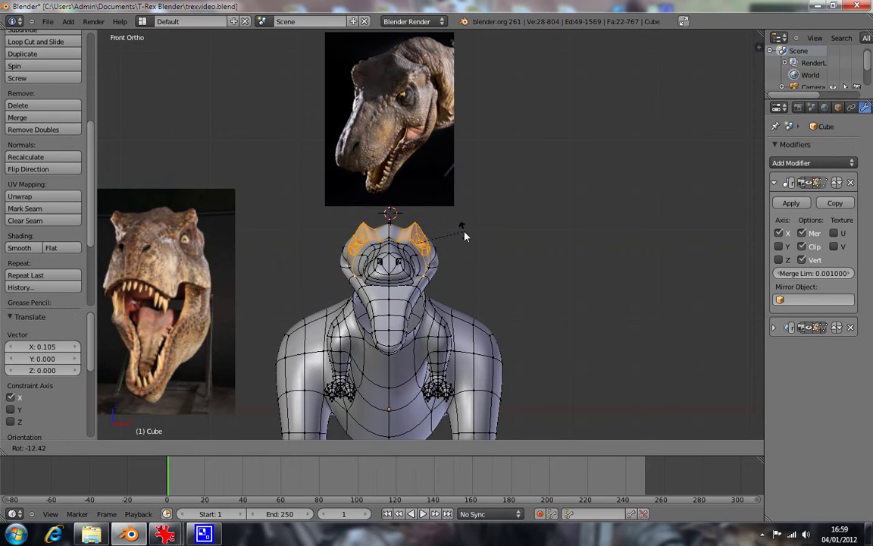
{"action": "left_click", "coordinate": [464, 244]}
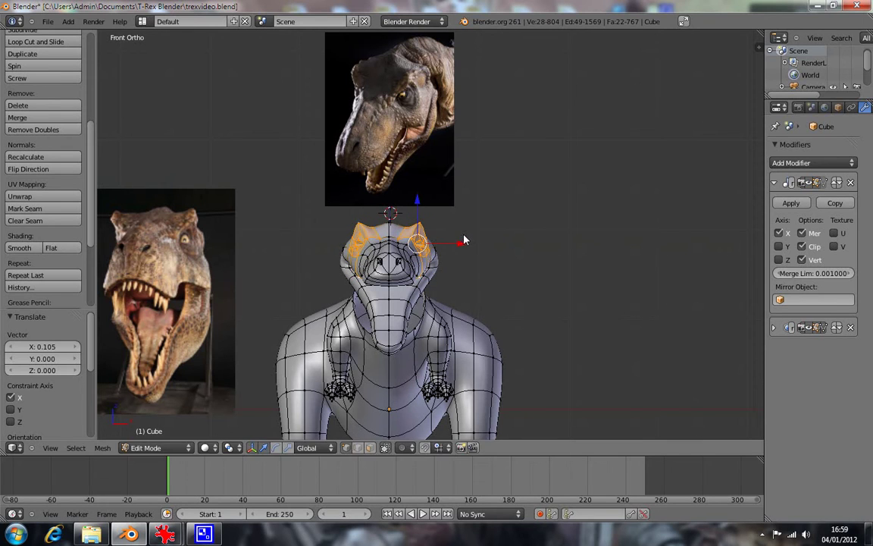
{"action": "left_click_drag", "start_coordinate": [461, 244], "coordinate": [459, 245]}
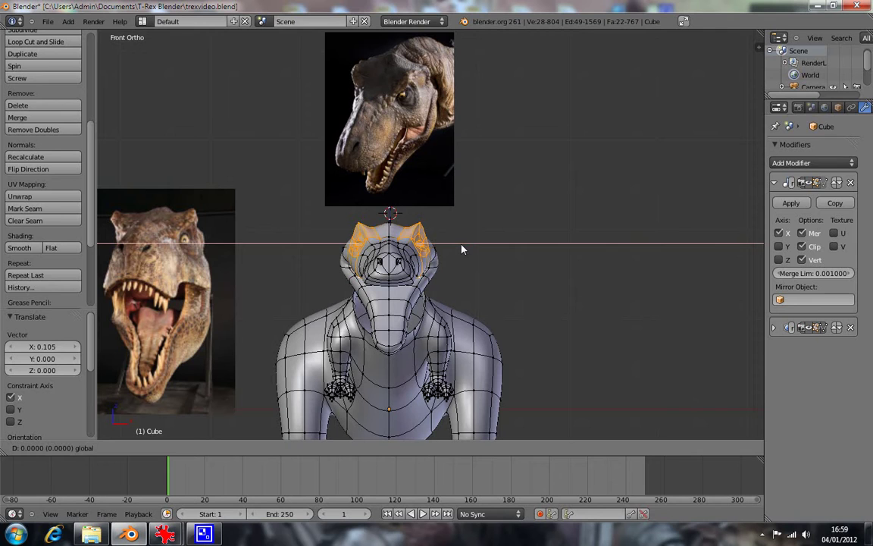
{"action": "key", "text": "a"}
{"action": "scroll", "coordinate": [464, 252], "scroll_direction": "up", "scroll_amount": 2}
{"action": "mouse_move", "coordinate": [472, 261]}
{"action": "middle_mouse_down"}
{"action": "mouse_move", "coordinate": [422, 267]}
{"action": "mouse_move", "coordinate": [368, 311]}
{"action": "mouse_move", "coordinate": [450, 287]}
{"action": "mouse_move", "coordinate": [463, 273]}
{"action": "mouse_move", "coordinate": [385, 303]}
{"action": "middle_mouse_up"}
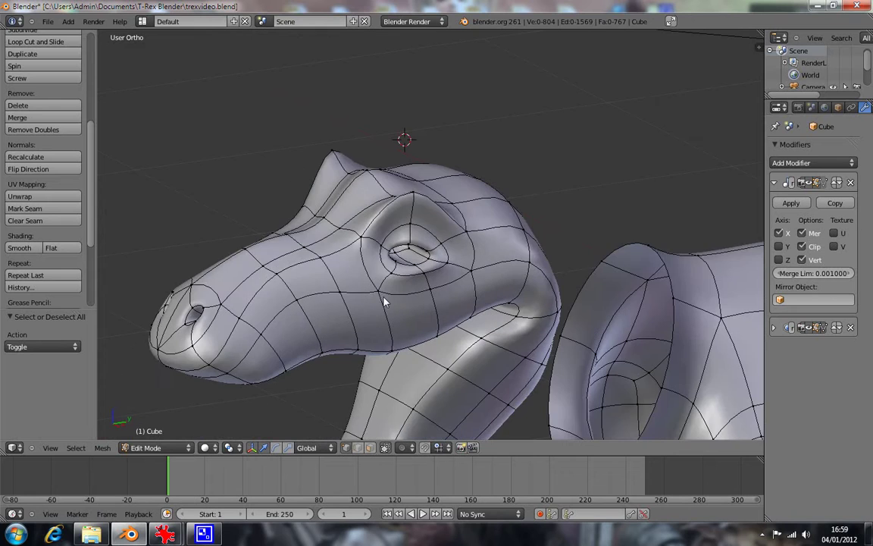
Step: In the right side view, move a snout-top vertex to match the side reference photo
{"action": "key", "text": "KP_3"}
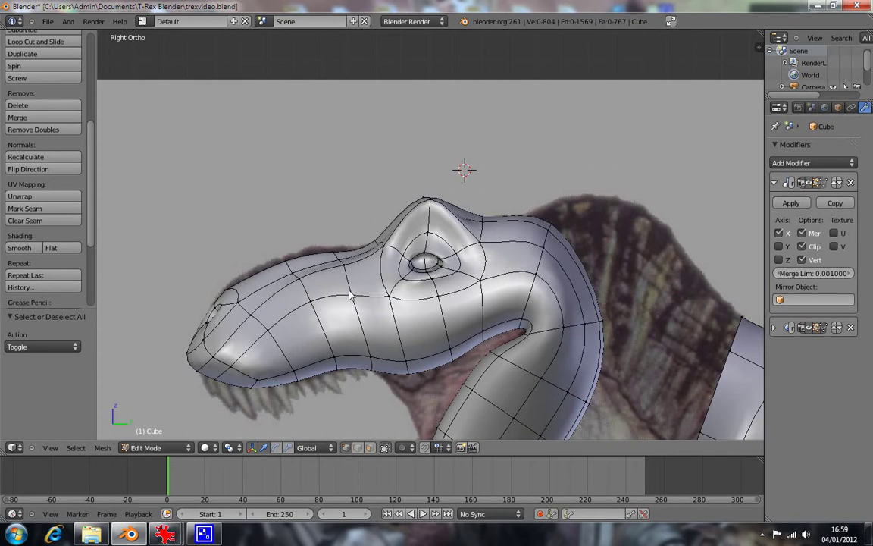
{"action": "key", "text": "z"}
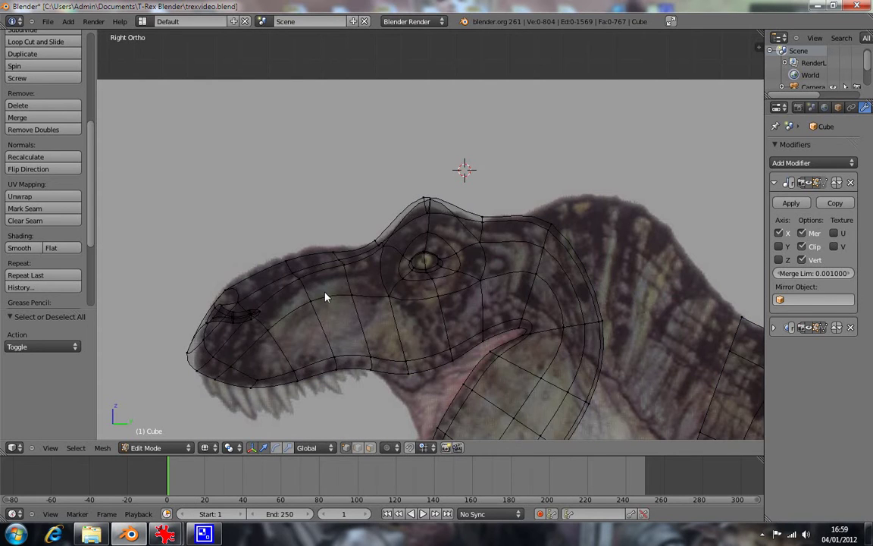
{"action": "key", "text": "z"}
{"action": "right_click", "coordinate": [305, 288]}
{"action": "key", "text": "g"}
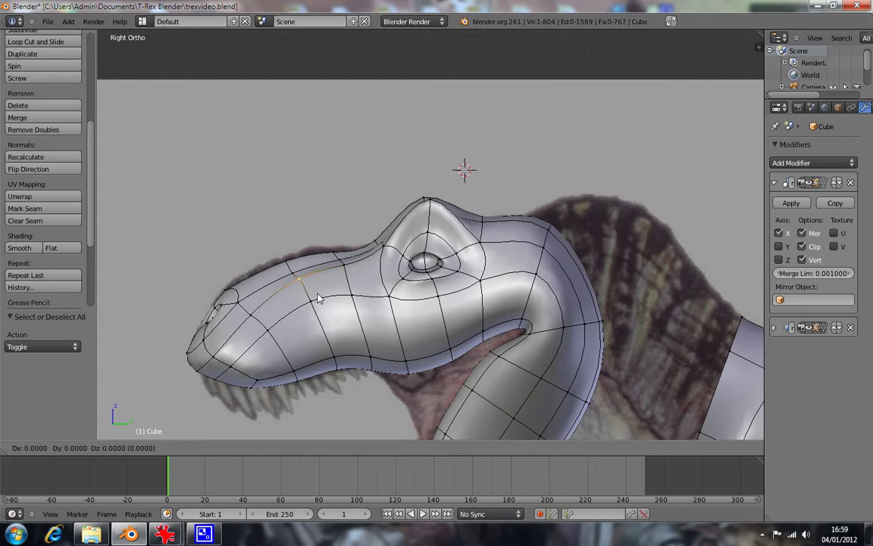
{"action": "left_click", "coordinate": [318, 310]}
Step: Raise another snout-top vertex by 0.0340 to follow the side profile, then deselect
{"action": "right_click", "coordinate": [314, 248]}
{"action": "mouse_move", "coordinate": [275, 319]}
{"action": "middle_mouse_down"}
{"action": "mouse_move", "coordinate": [365, 298]}
{"action": "mouse_move", "coordinate": [442, 314]}
{"action": "mouse_move", "coordinate": [390, 312]}
{"action": "middle_mouse_up"}
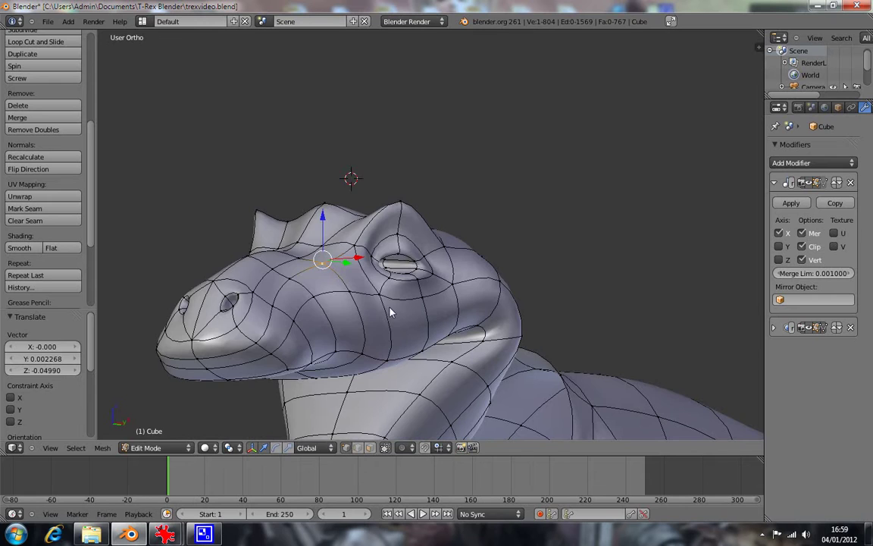
{"action": "key", "text": "KP_3"}
{"action": "key", "text": "g"}
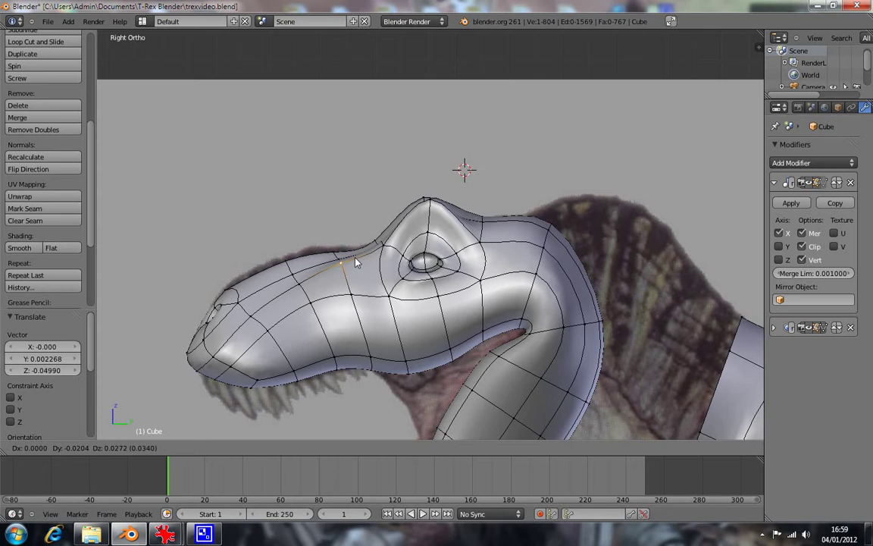
{"action": "left_click", "coordinate": [356, 262]}
{"action": "key", "text": "a"}
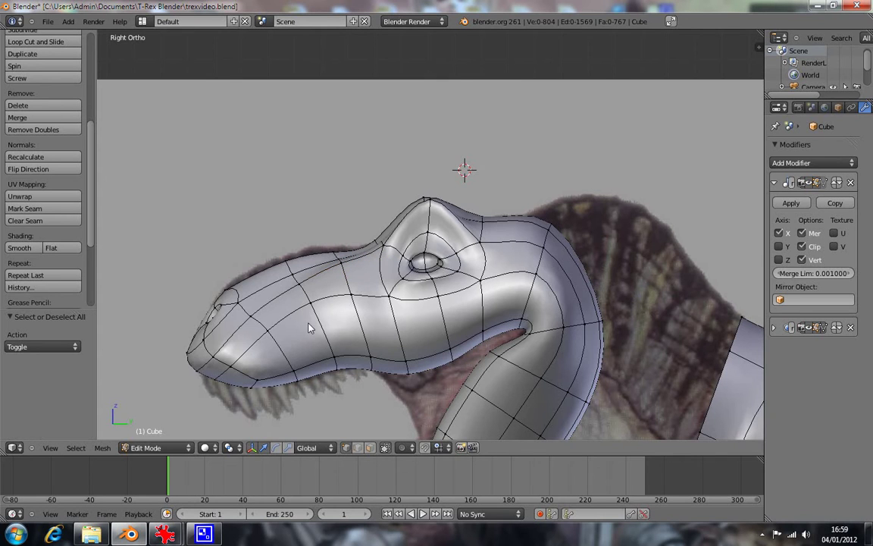
{"action": "mouse_move", "coordinate": [288, 335]}
{"action": "middle_mouse_down"}
{"action": "mouse_move", "coordinate": [456, 330]}
{"action": "mouse_move", "coordinate": [452, 317]}
{"action": "mouse_move", "coordinate": [384, 296]}
{"action": "mouse_move", "coordinate": [393, 357]}
{"action": "mouse_move", "coordinate": [423, 347]}
{"action": "middle_mouse_up"}
Step: Widen the edge loop along the side of the T-Rex head outward along X, checking it from above
{"action": "right_click", "coordinate": [432, 359]}
{"action": "key", "text": "g"}
{"action": "key", "text": "x"}
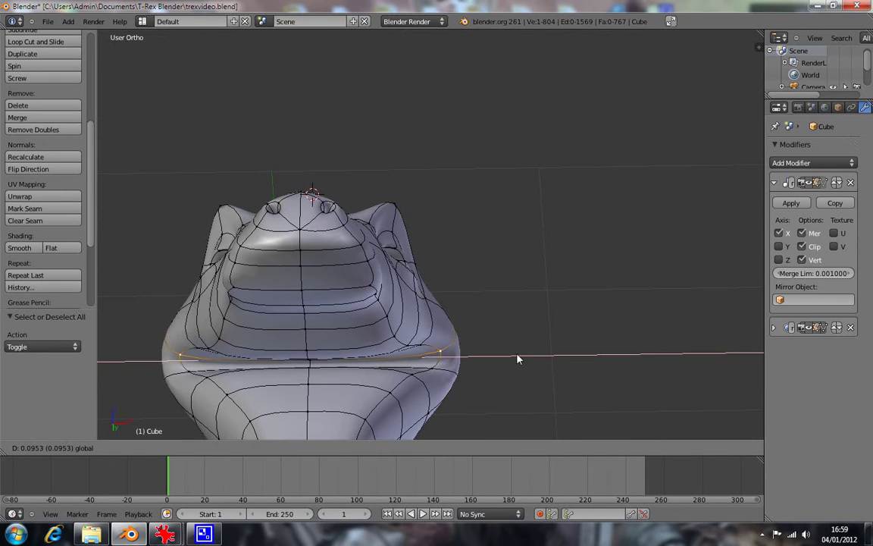
{"action": "left_click", "coordinate": [548, 361]}
{"action": "mouse_move", "coordinate": [526, 360]}
{"action": "middle_mouse_down"}
{"action": "mouse_move", "coordinate": [399, 403]}
{"action": "mouse_move", "coordinate": [372, 395]}
{"action": "mouse_move", "coordinate": [485, 399]}
{"action": "mouse_move", "coordinate": [457, 357]}
{"action": "mouse_move", "coordinate": [417, 324]}
{"action": "mouse_move", "coordinate": [428, 352]}
{"action": "mouse_move", "coordinate": [485, 366]}
{"action": "mouse_move", "coordinate": [548, 308]}
{"action": "middle_mouse_up"}
{"action": "key", "text": "KP_7"}
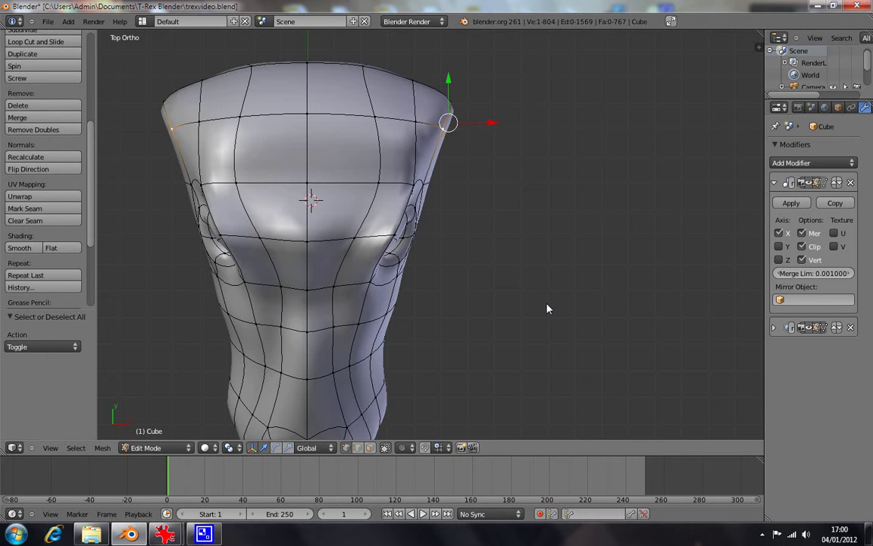
{"action": "left_click_drag", "start_coordinate": [492, 125], "coordinate": [479, 133]}
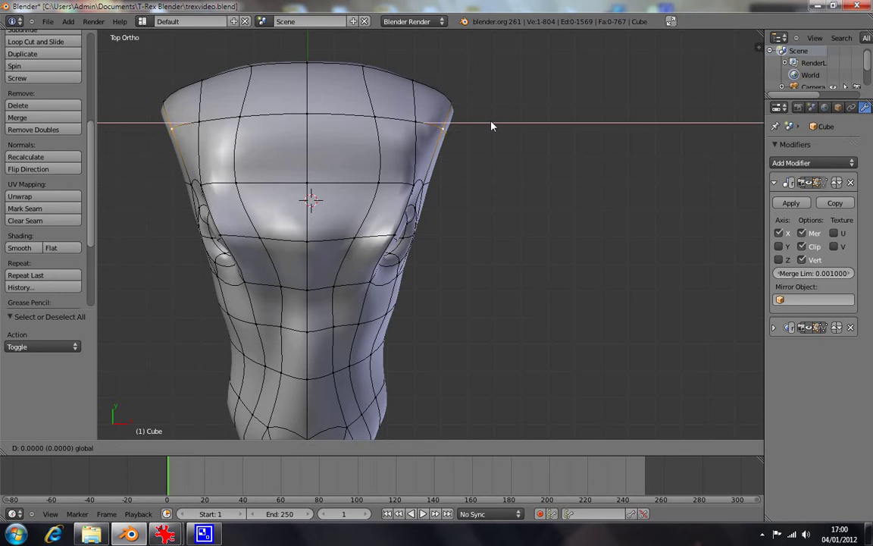
{"action": "mouse_move", "coordinate": [502, 232]}
{"action": "middle_mouse_down"}
{"action": "mouse_move", "coordinate": [458, 180]}
{"action": "mouse_move", "coordinate": [497, 246]}
{"action": "mouse_move", "coordinate": [485, 195]}
{"action": "middle_mouse_up"}
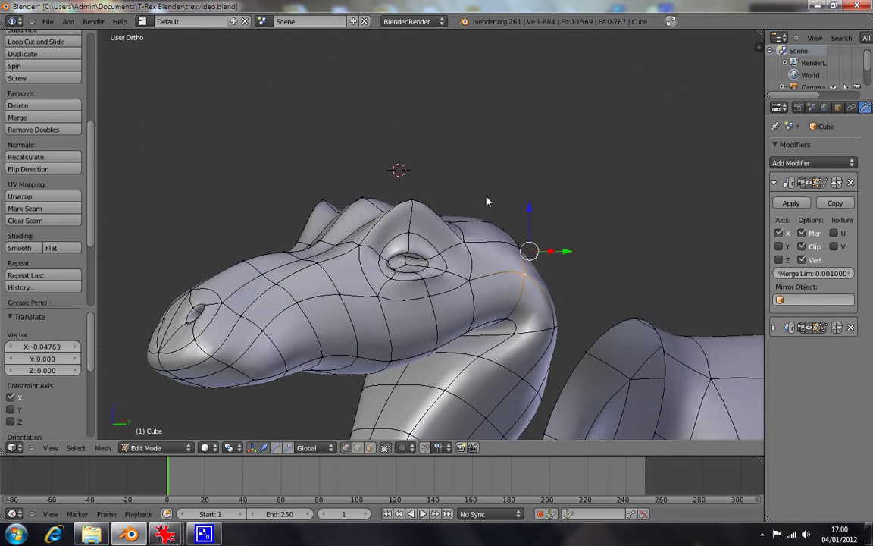
{"action": "key", "text": "KP_7"}
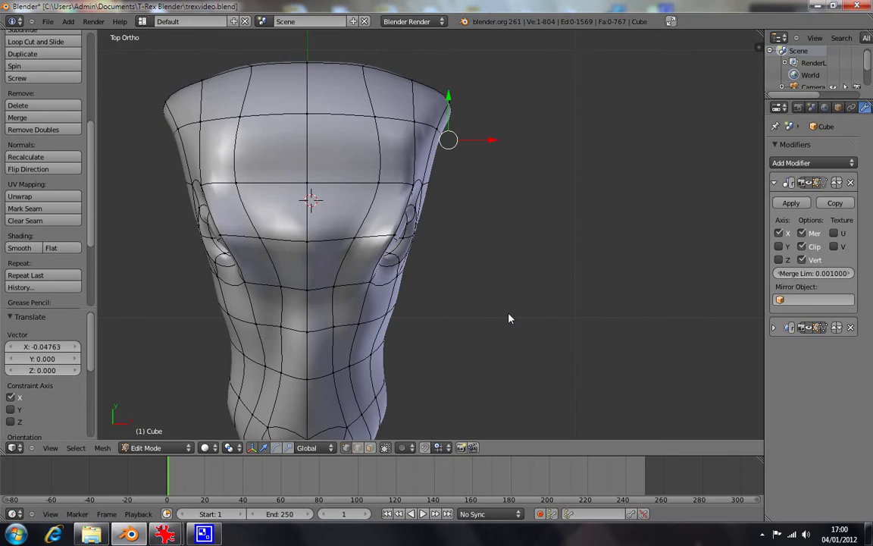
Step: In top wireframe view, shift the current edge loop and the next loop down along X
{"action": "key", "text": "z"}
{"action": "key", "text": "g"}
{"action": "key", "text": "x"}
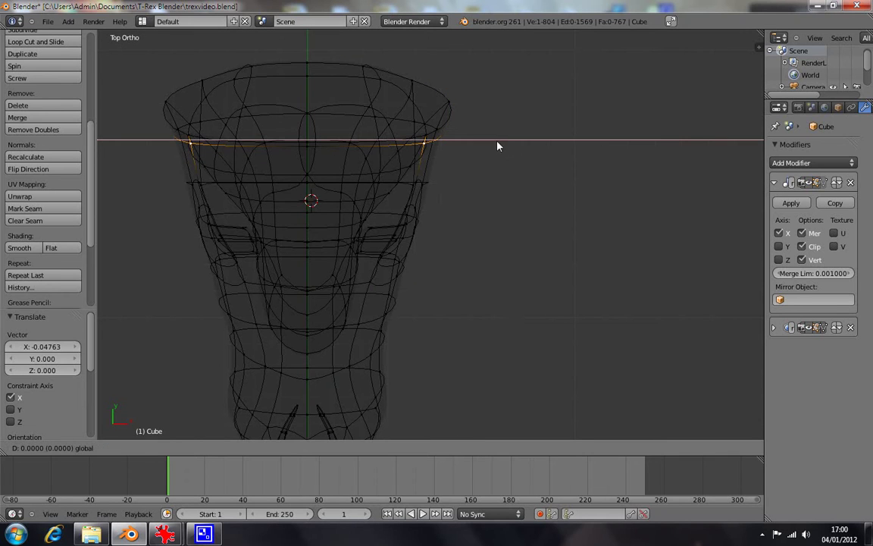
{"action": "left_click", "coordinate": [524, 146]}
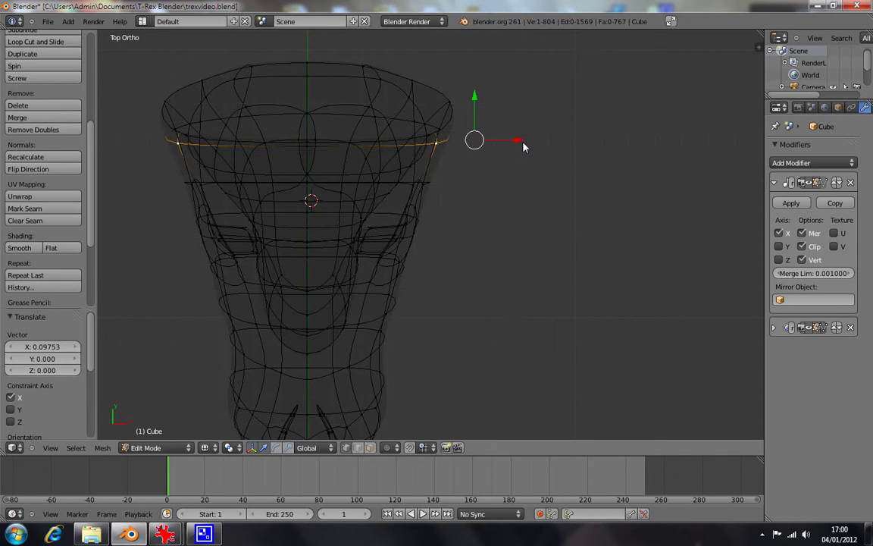
{"action": "right_click", "coordinate": [422, 188], "text": "alt"}
{"action": "key", "text": "g"}
{"action": "key", "text": "x"}
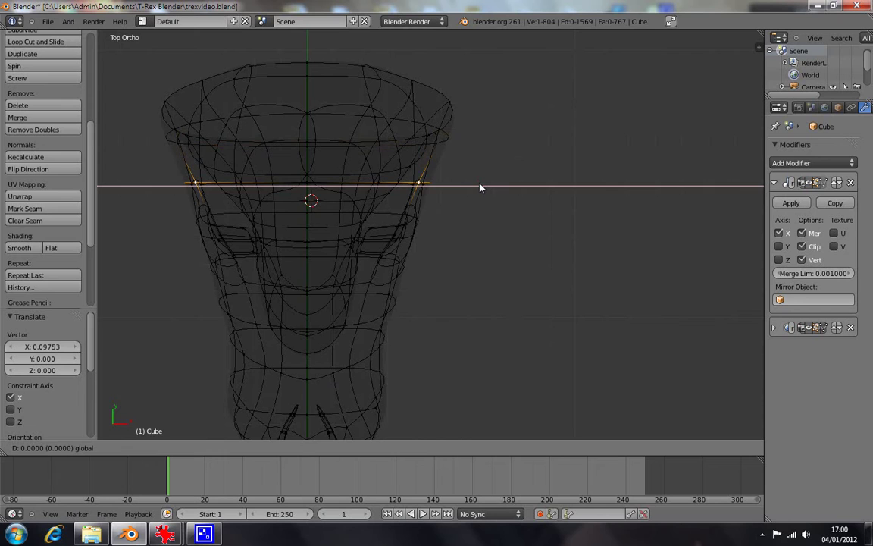
{"action": "left_click", "coordinate": [491, 187]}
Step: Widen the two lowest head edge loops along X, then return to solid shading to inspect
{"action": "right_click", "coordinate": [411, 218], "text": "alt"}
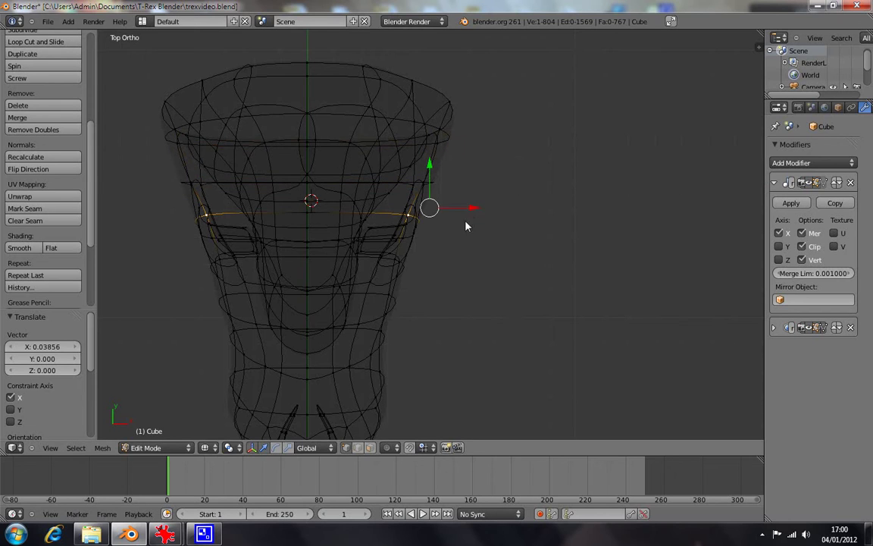
{"action": "key", "text": "g"}
{"action": "key", "text": "x"}
{"action": "left_click", "coordinate": [483, 210]}
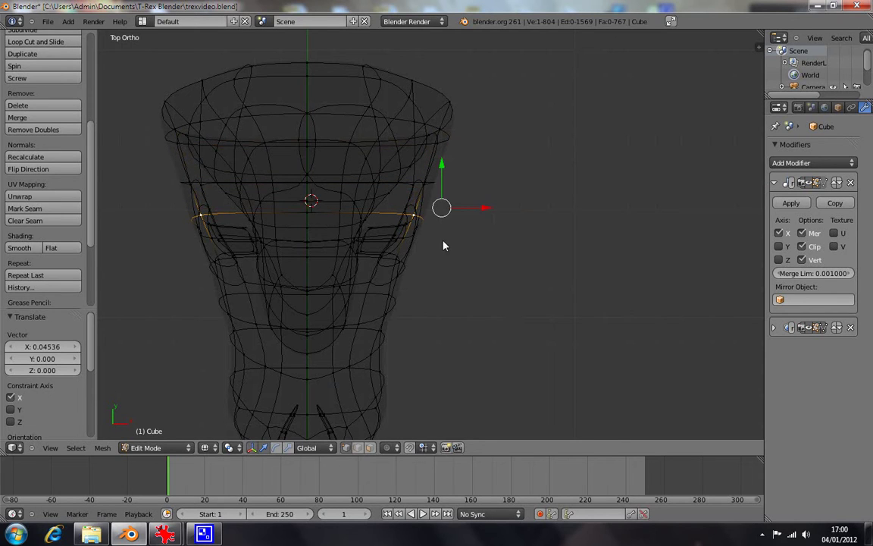
{"action": "right_click", "coordinate": [395, 261], "text": "alt"}
{"action": "key", "text": "g"}
{"action": "key", "text": "x"}
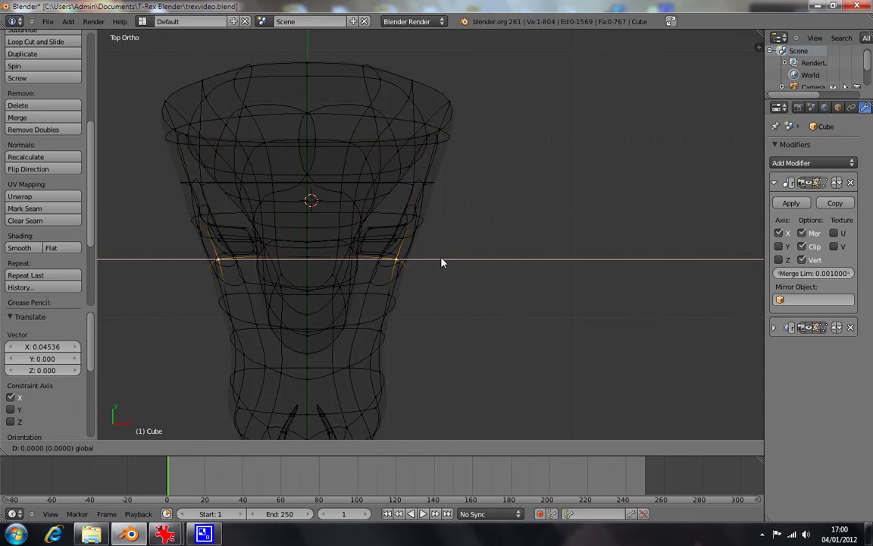
{"action": "left_click", "coordinate": [453, 261]}
{"action": "key", "text": "z"}
{"action": "mouse_move", "coordinate": [476, 364]}
{"action": "middle_mouse_down"}
{"action": "mouse_move", "coordinate": [324, 280]}
{"action": "mouse_move", "coordinate": [287, 319]}
{"action": "middle_mouse_up"}
Step: Frame the whole bust front-on with nothing selected, then bring up the Cabeca trex reference folder
{"action": "key", "text": "KP_1"}
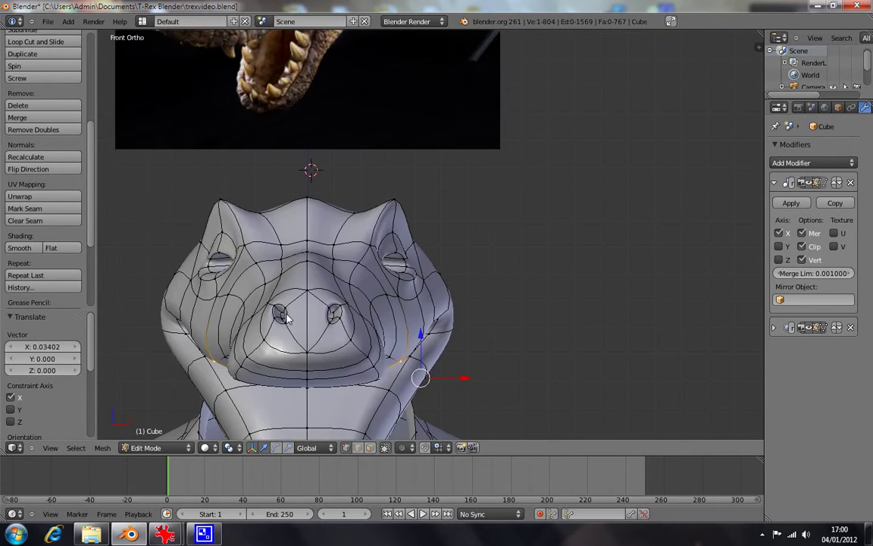
{"action": "scroll", "coordinate": [286, 318], "scroll_direction": "down", "scroll_amount": 2}
{"action": "scroll", "coordinate": [469, 234], "scroll_direction": "down", "scroll_amount": 2}
{"action": "key", "text": "a"}
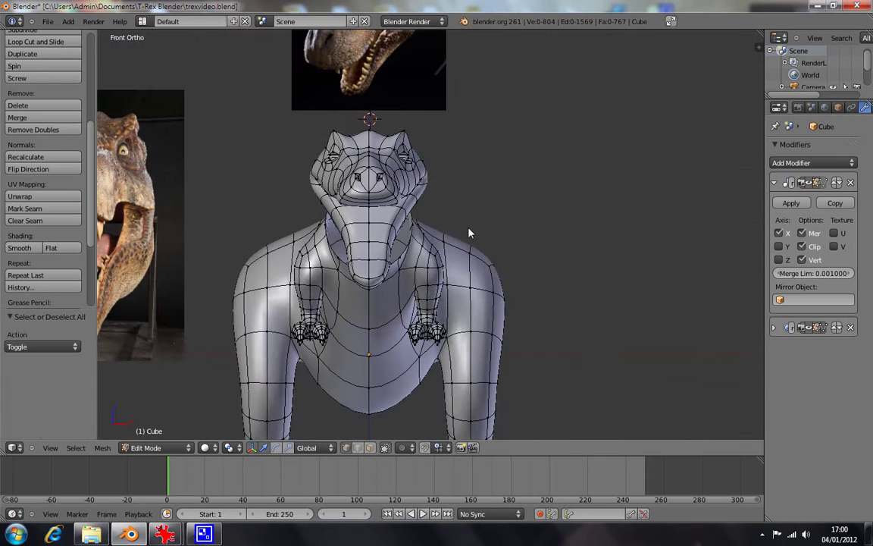
{"action": "middle_click_drag", "start_coordinate": [306, 223], "coordinate": [395, 224], "text": "shift"}
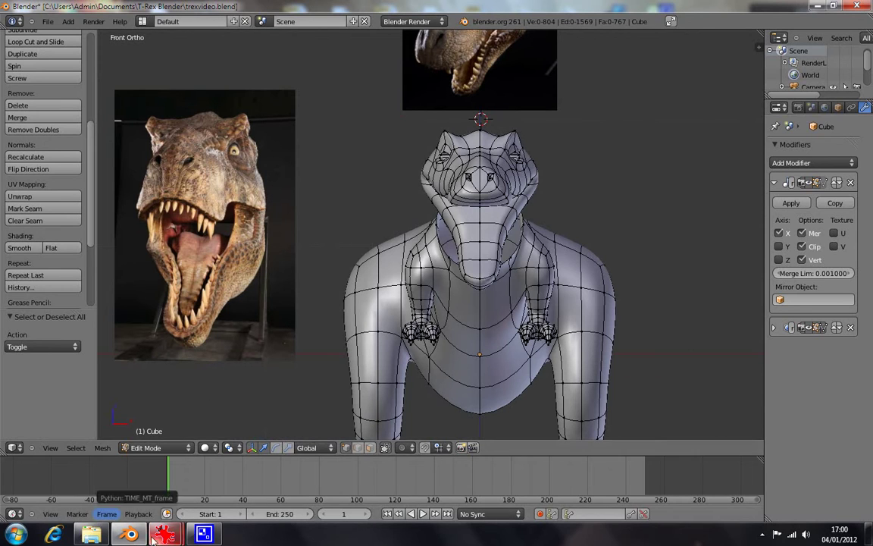
{"action": "left_click", "coordinate": [100, 535]}
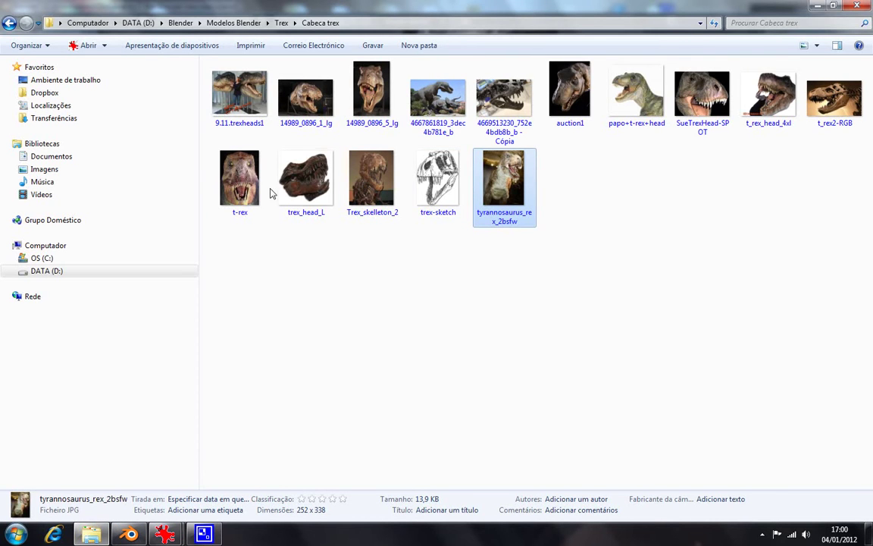
Step: Open the t-rex image, then view and hide the tyrannosaurus_rex_2bsfw reference photo
{"action": "double_click", "coordinate": [230, 165]}
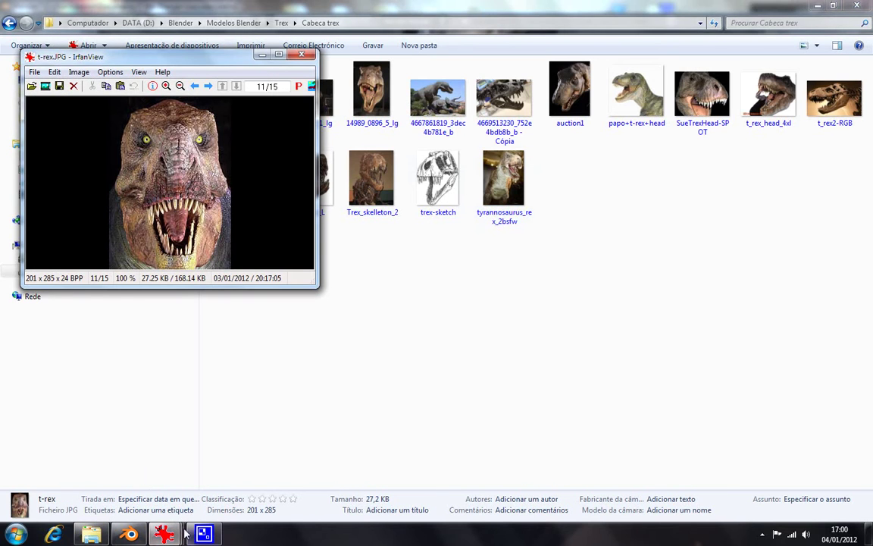
{"action": "left_click", "coordinate": [131, 535]}
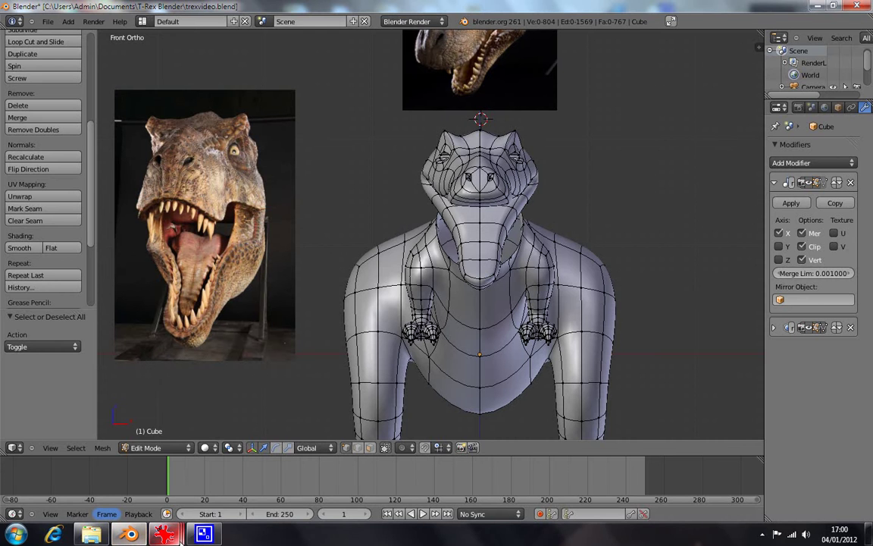
{"action": "left_click", "coordinate": [164, 535]}
{"action": "left_click", "coordinate": [200, 432]}
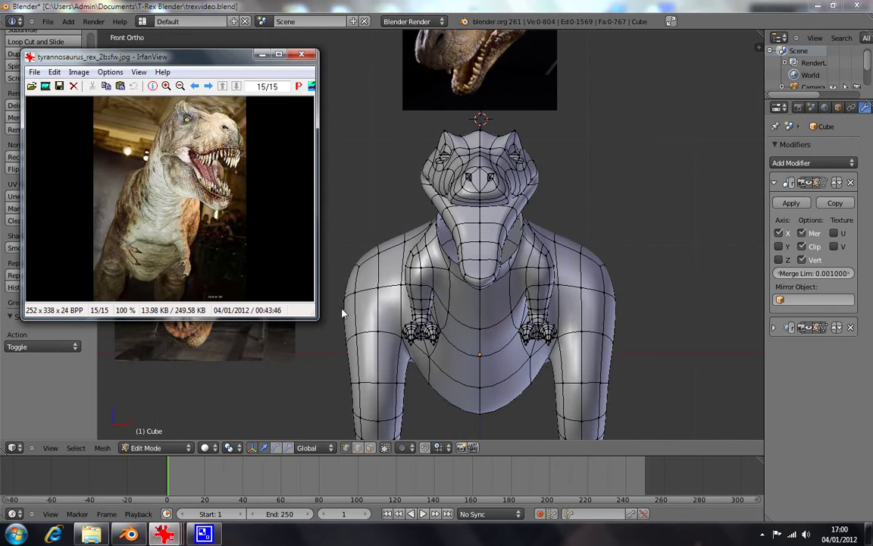
{"action": "left_click", "coordinate": [261, 54]}
{"action": "mouse_move", "coordinate": [164, 534]}
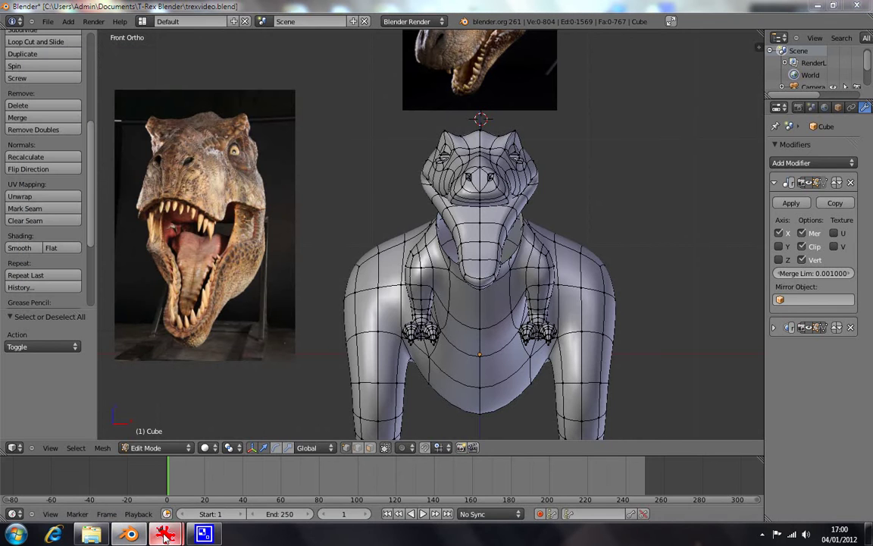
Step: View and hide the 9.11.trexheads1 photo, then move the t-rex.JPG window aside
{"action": "left_click", "coordinate": [100, 466]}
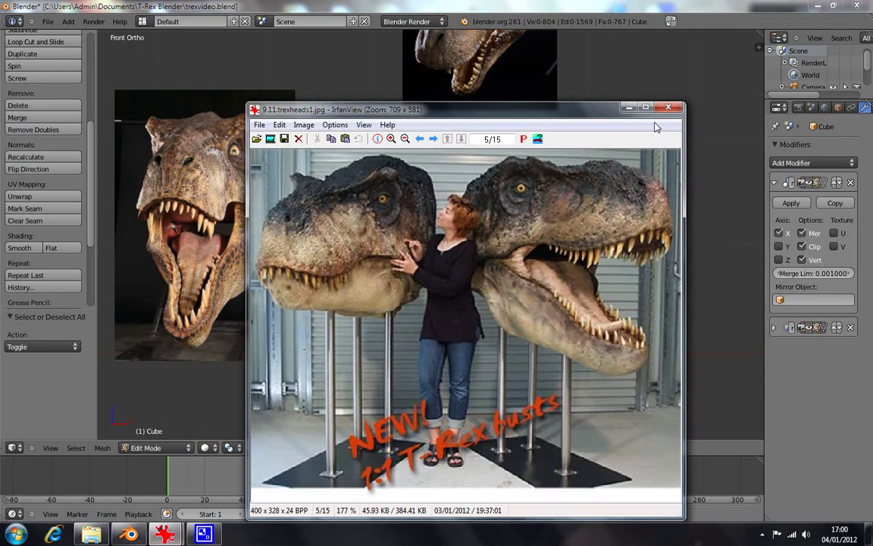
{"action": "left_click", "coordinate": [629, 107]}
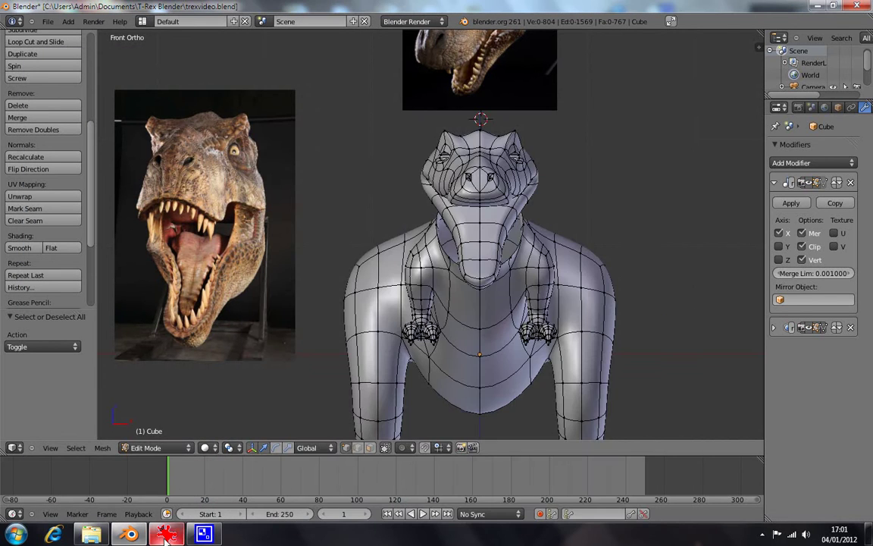
{"action": "left_click", "coordinate": [166, 535]}
{"action": "left_click_drag", "start_coordinate": [210, 63], "coordinate": [284, 91]}
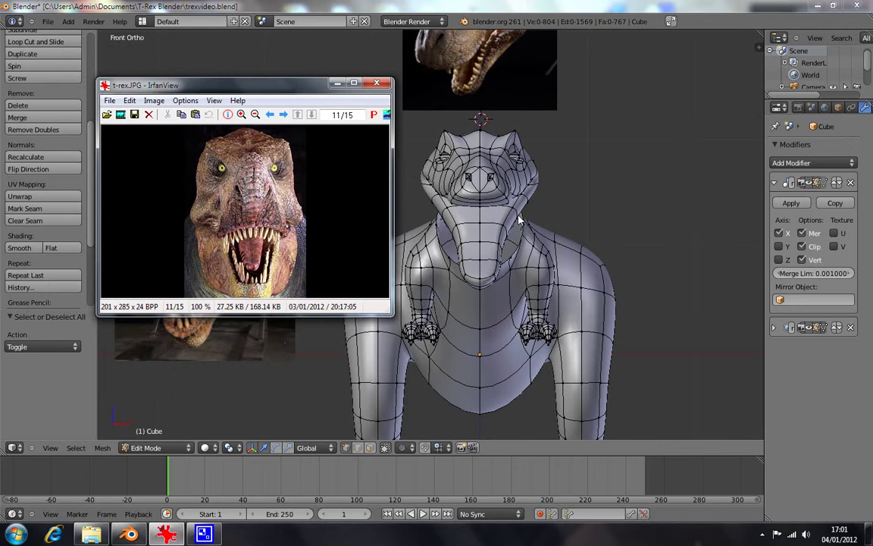
{"action": "mouse_move", "coordinate": [528, 240]}
{"action": "middle_mouse_down"}
{"action": "mouse_move", "coordinate": [388, 243]}
{"action": "mouse_move", "coordinate": [541, 239]}
{"action": "middle_mouse_up"}
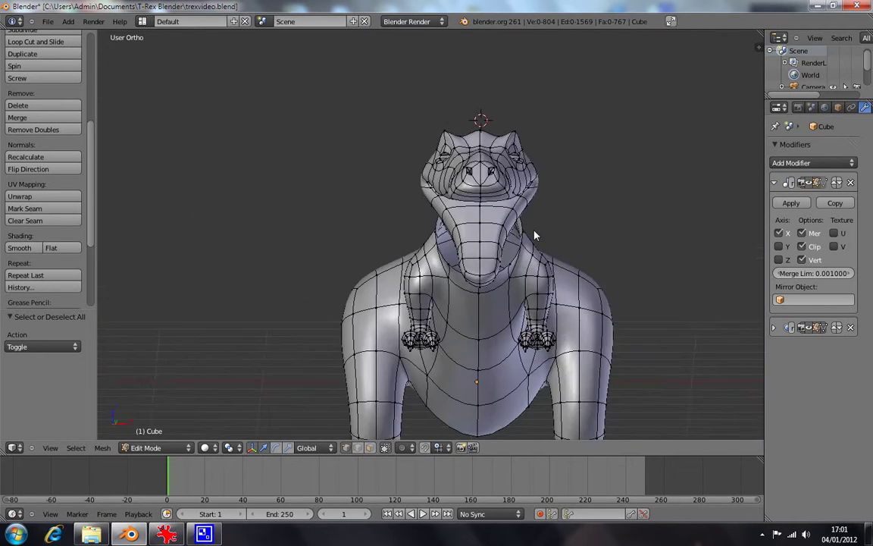
{"action": "key", "text": "KP_1"}
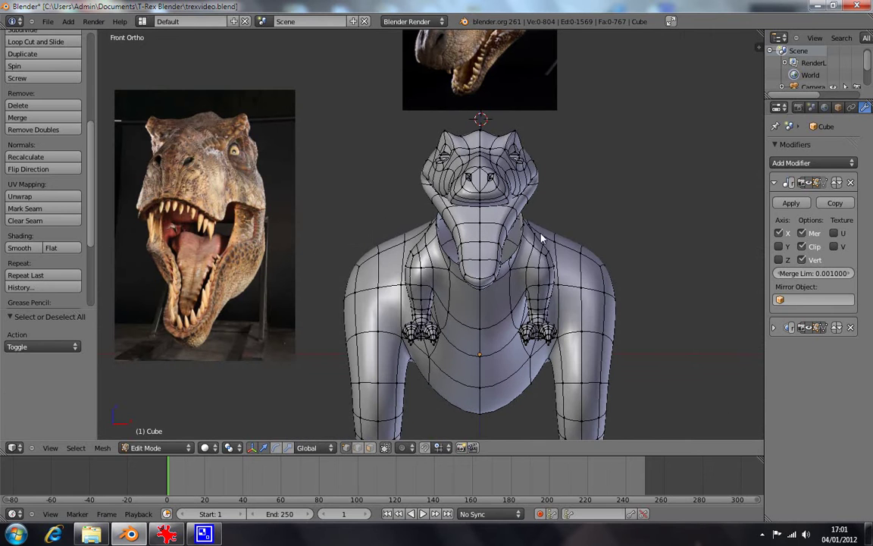
{"action": "left_click", "coordinate": [168, 534]}
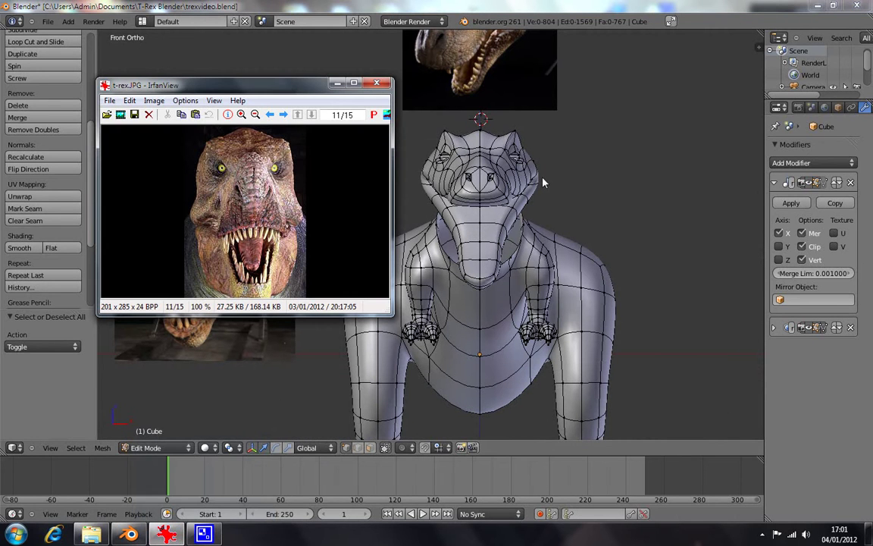
{"action": "key", "text": "Escape"}
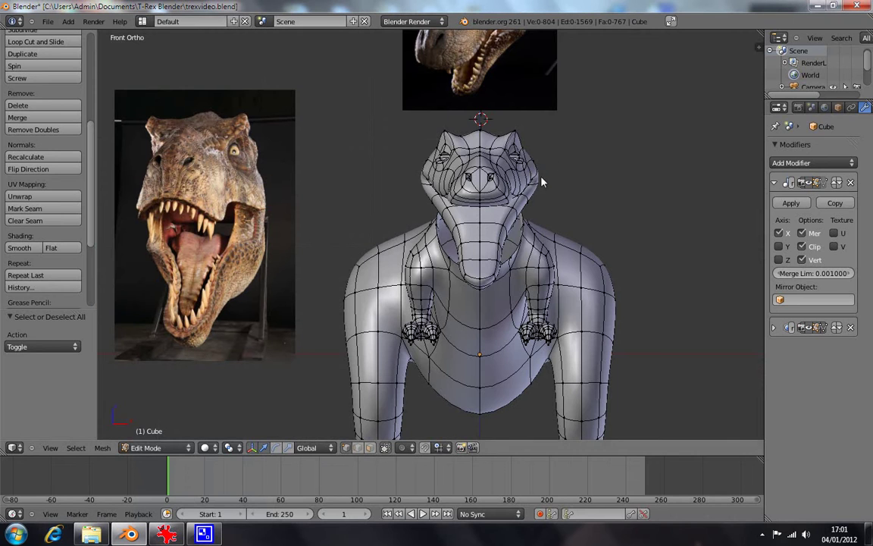
{"action": "left_click", "coordinate": [167, 534]}
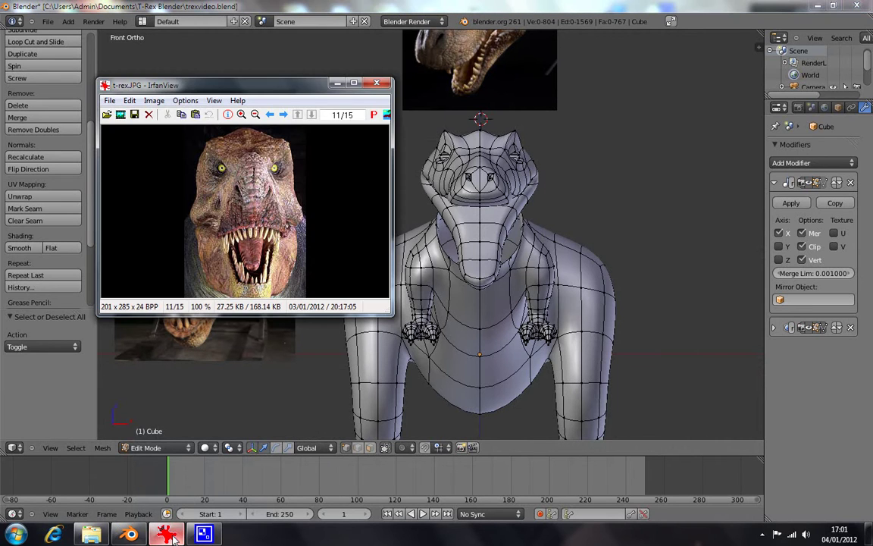
{"action": "left_click", "coordinate": [168, 534]}
{"action": "scroll", "coordinate": [491, 208], "scroll_direction": "down", "scroll_amount": 1}
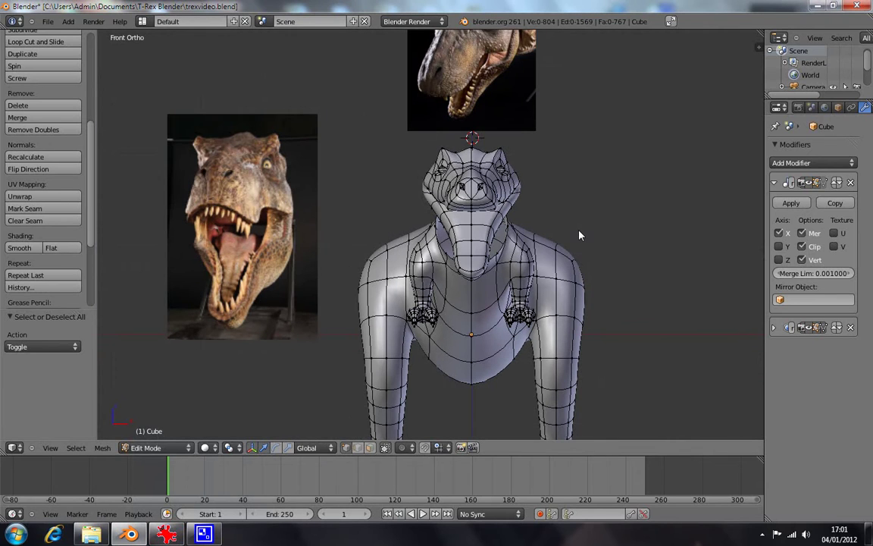
Step: In Right view, box-select the lower jaw vertices, extending the selection up into the throat
{"action": "middle_click_drag", "start_coordinate": [579, 235], "coordinate": [530, 227]}
{"action": "key", "text": "KP_3"}
{"action": "scroll", "coordinate": [367, 280], "scroll_direction": "up", "scroll_amount": 2}
{"action": "key", "text": "b"}
{"action": "left_click_drag", "start_coordinate": [342, 238], "coordinate": [433, 318]}
{"action": "key", "text": "b"}
{"action": "left_click_drag", "start_coordinate": [369, 253], "coordinate": [459, 188]}
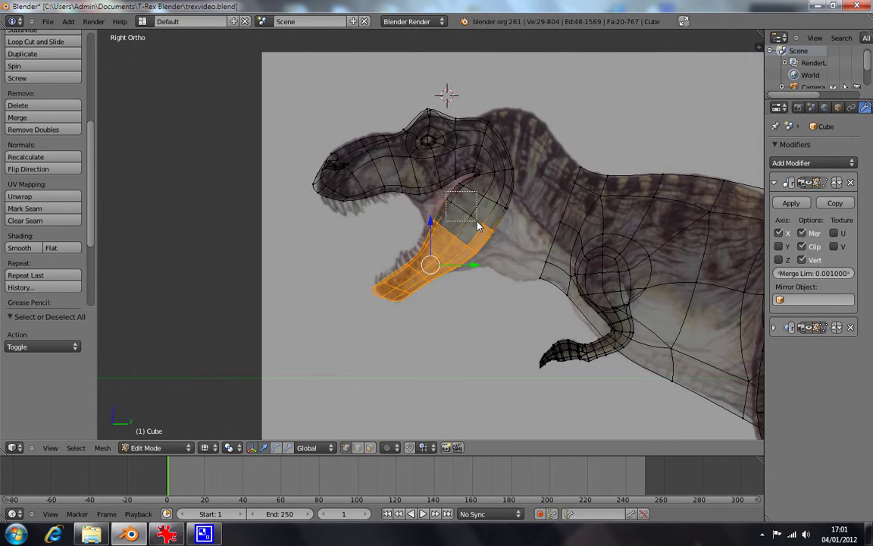
{"action": "left_click_drag", "start_coordinate": [478, 226], "coordinate": [470, 214]}
{"action": "key", "text": "b"}
{"action": "mouse_move", "coordinate": [461, 180]}
{"action": "left_mouse_down"}
{"action": "mouse_move", "coordinate": [496, 197]}
{"action": "mouse_move", "coordinate": [515, 235]}
{"action": "left_mouse_up"}
{"action": "key", "text": "b"}
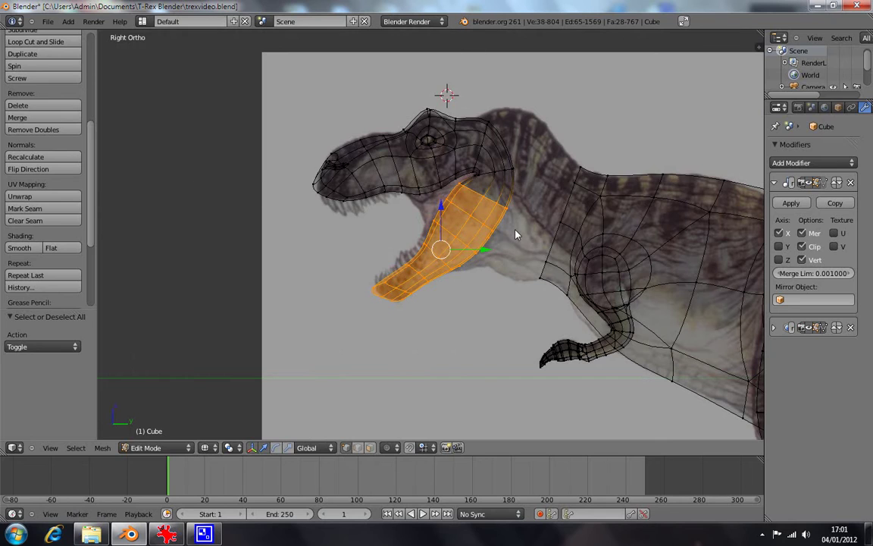
{"action": "mouse_move", "coordinate": [491, 286]}
{"action": "middle_mouse_down"}
{"action": "mouse_move", "coordinate": [593, 339]}
{"action": "mouse_move", "coordinate": [488, 179]}
{"action": "middle_mouse_up"}
Step: Select the jaw-hinge vertex, save the file, and snap the 3D cursor to it
{"action": "right_click", "coordinate": [498, 182]}
{"action": "mouse_move", "coordinate": [534, 280]}
{"action": "middle_mouse_down"}
{"action": "mouse_move", "coordinate": [457, 234]}
{"action": "mouse_move", "coordinate": [406, 229]}
{"action": "mouse_move", "coordinate": [330, 279]}
{"action": "mouse_move", "coordinate": [308, 254]}
{"action": "middle_mouse_up"}
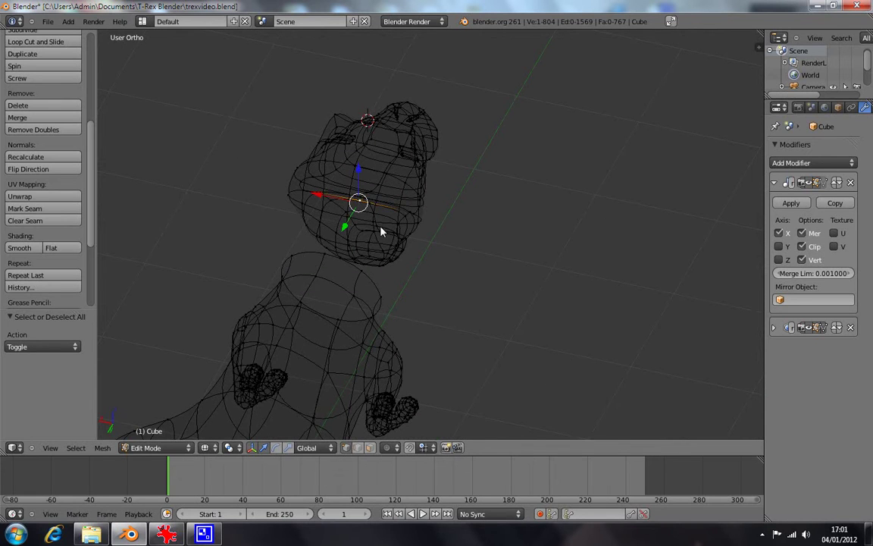
{"action": "key", "text": "ctrl+s"}
{"action": "key", "text": "shift+s"}
{"action": "left_click", "coordinate": [422, 229]}
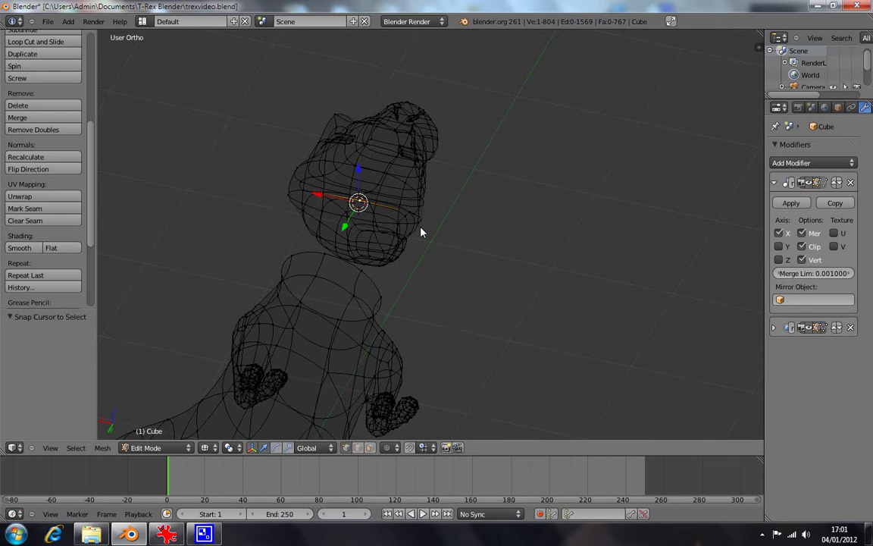
Step: In Right wireframe view, select the lower jaw and add the throat vertices to the selection
{"action": "key", "text": "KP_3"}
{"action": "key", "text": "z"}
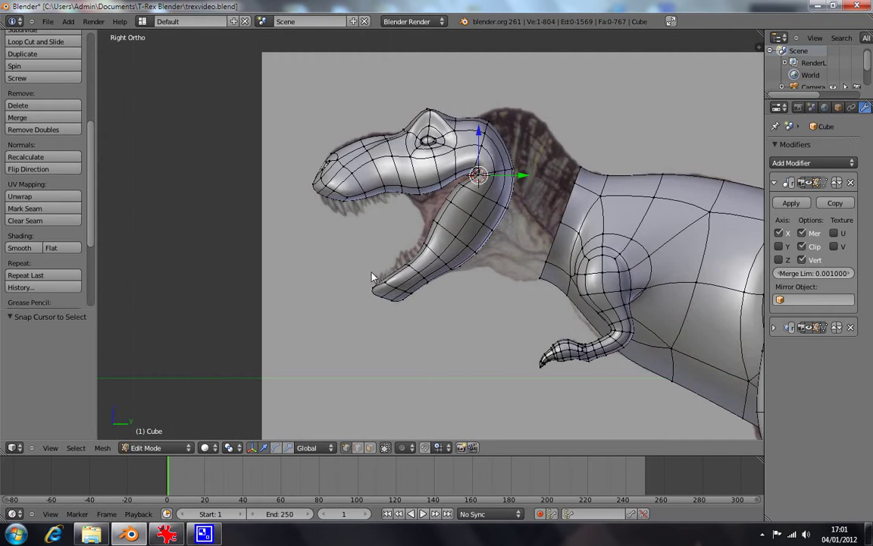
{"action": "key", "text": "z"}
{"action": "key", "text": "l"}
{"action": "key", "text": "b"}
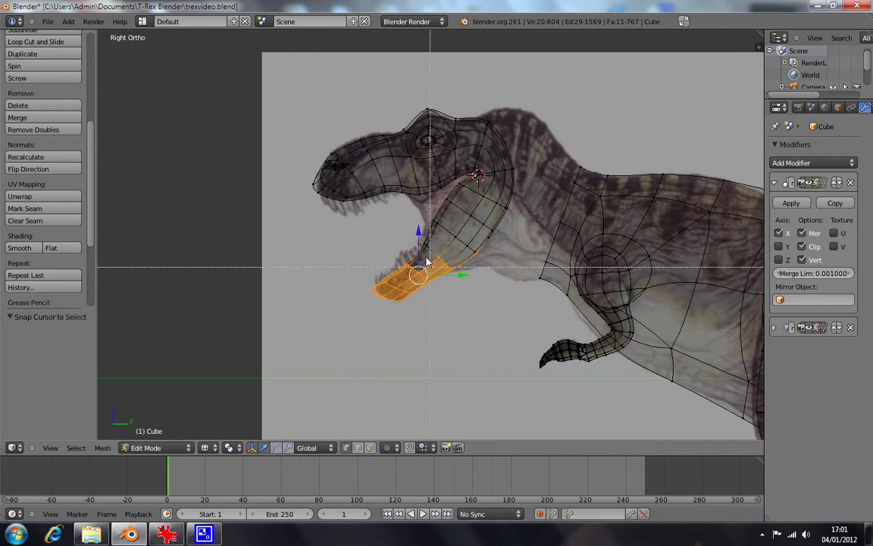
{"action": "left_click_drag", "start_coordinate": [448, 270], "coordinate": [453, 186]}
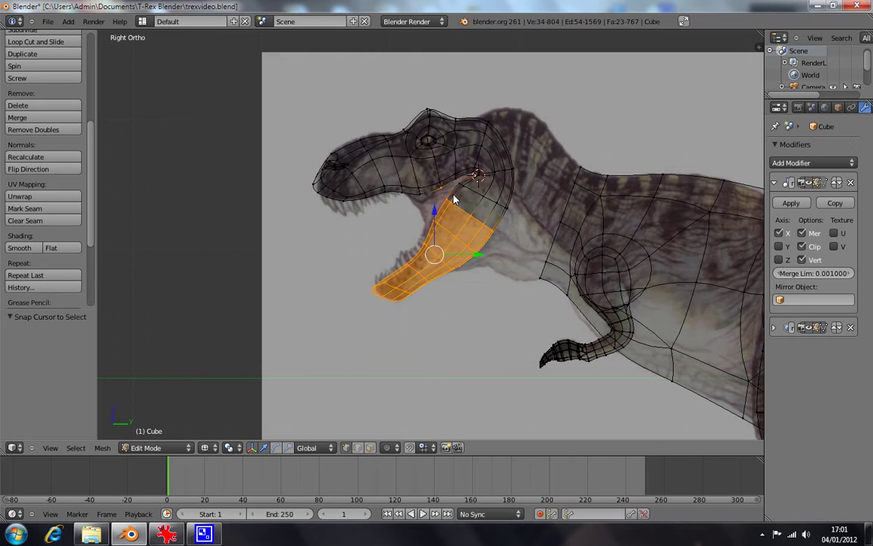
{"action": "right_click", "coordinate": [467, 202], "text": "shift"}
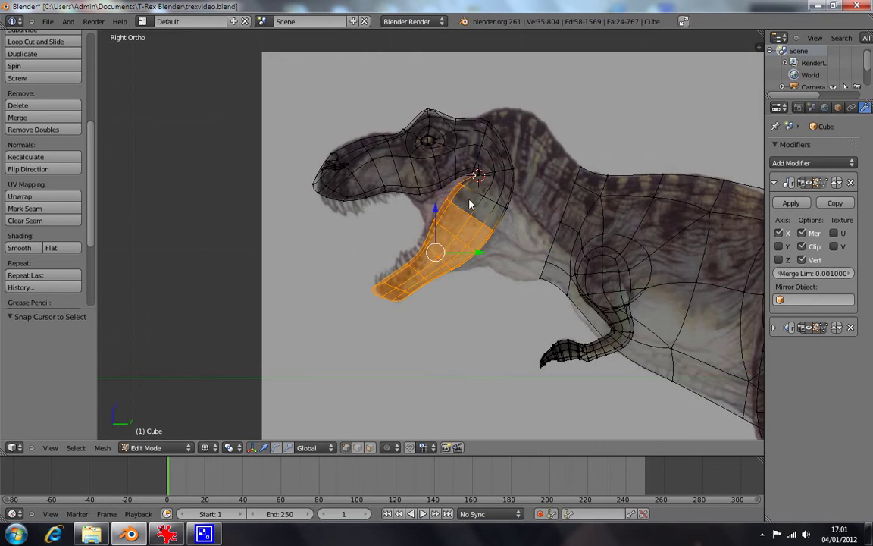
{"action": "right_click", "coordinate": [507, 213], "text": "shift"}
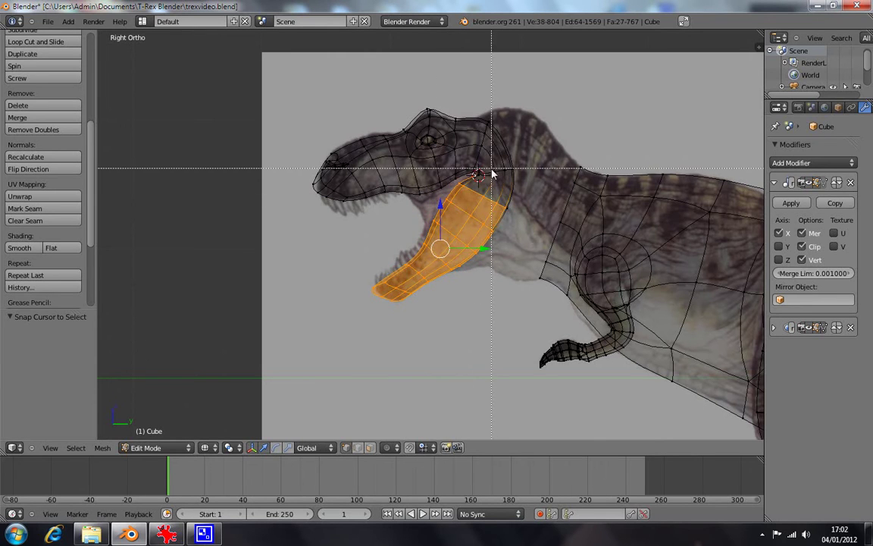
{"action": "right_click", "coordinate": [497, 171], "text": "shift"}
{"action": "right_click", "coordinate": [511, 171], "text": "shift"}
{"action": "right_click", "coordinate": [517, 213], "text": "shift"}
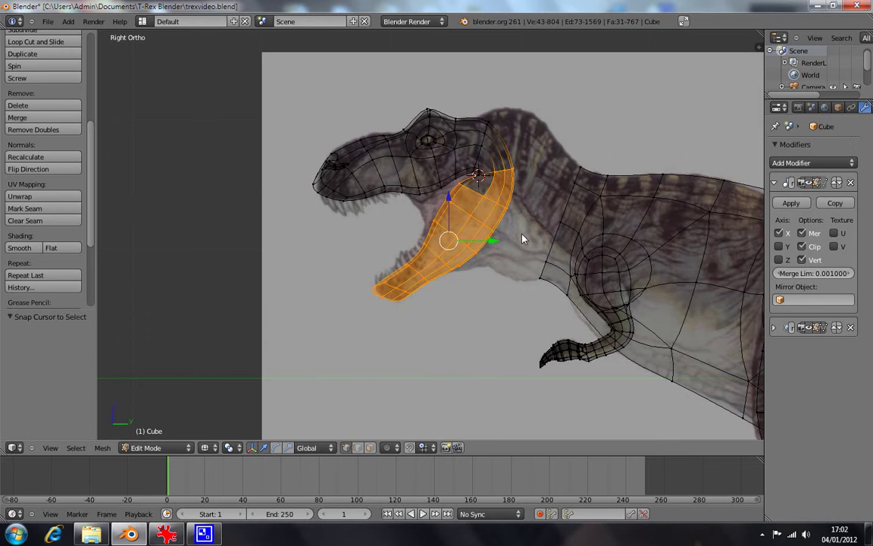
Step: Set the pivot point to 3D Cursor and start rotating the jaw about the hinge
{"action": "left_click", "coordinate": [228, 447]}
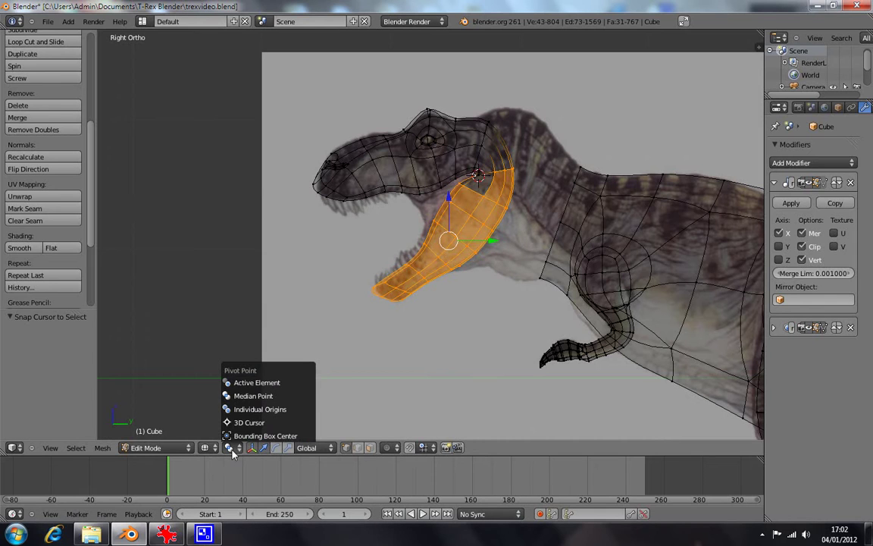
{"action": "left_click", "coordinate": [264, 425]}
{"action": "key", "text": "r"}
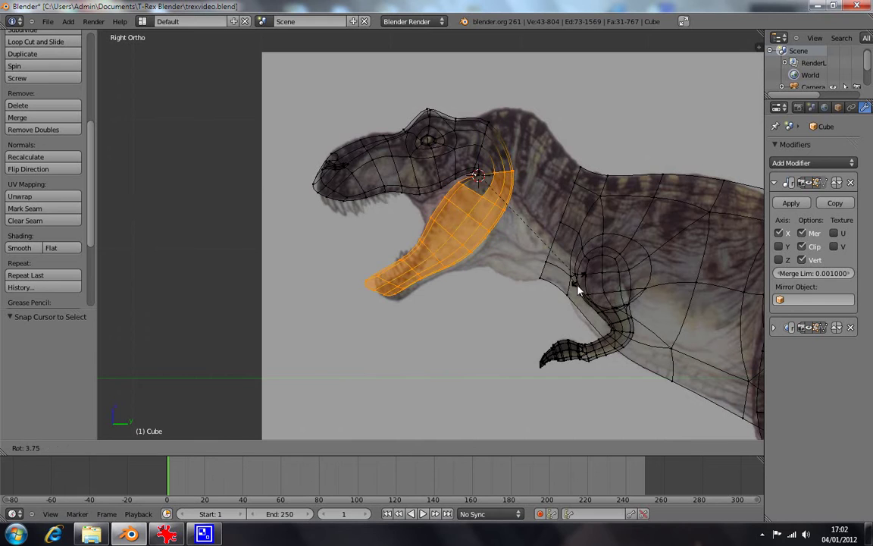
Step: Rotate the lower jaw about 38° upward to close the mouth, then show solid shading with nothing selected
{"action": "left_click", "coordinate": [510, 348]}
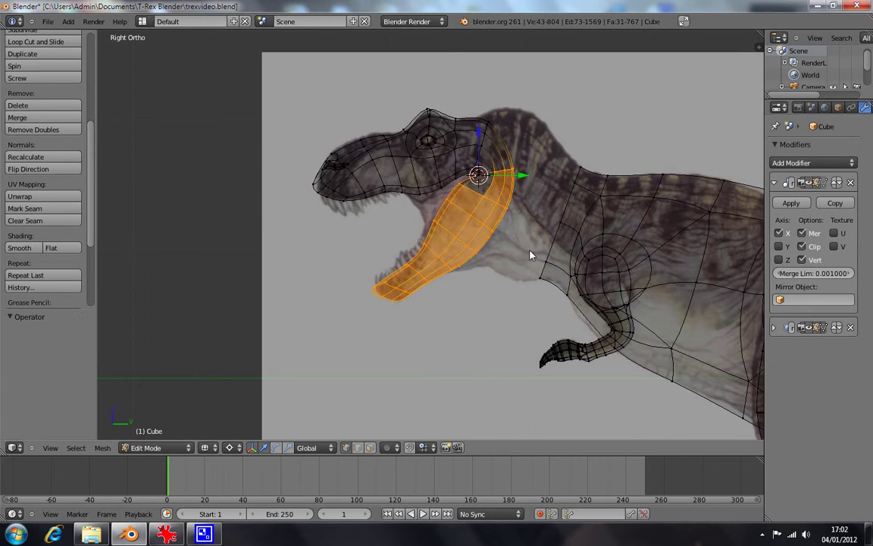
{"action": "key", "text": "r"}
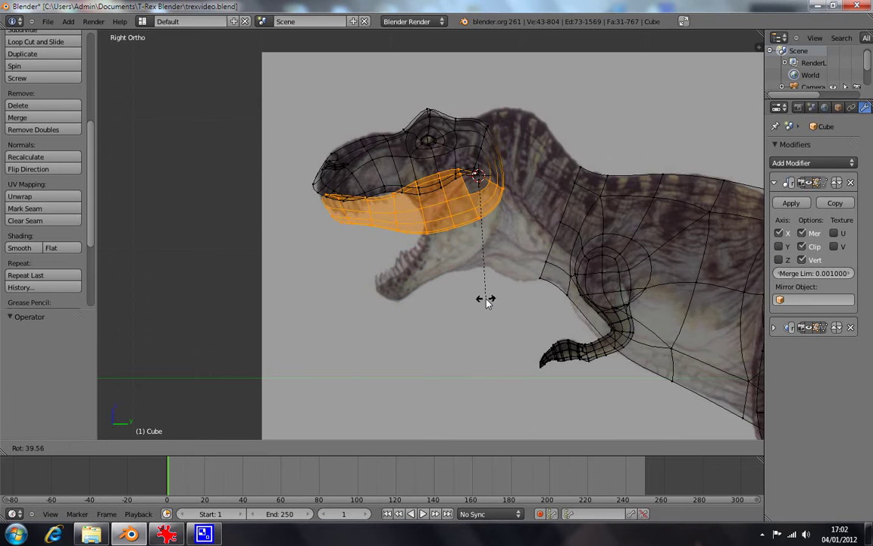
{"action": "left_click", "coordinate": [489, 303]}
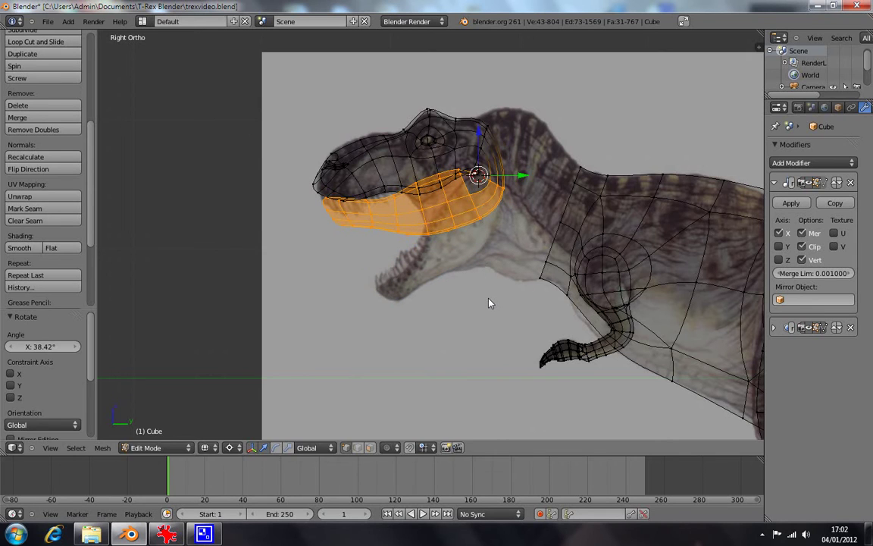
{"action": "key", "text": "z"}
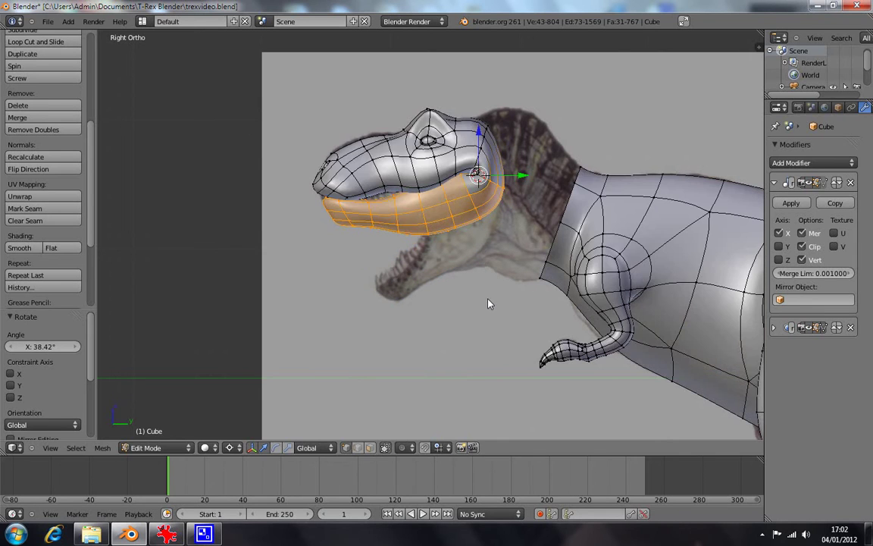
{"action": "key", "text": "a"}
{"action": "mouse_move", "coordinate": [391, 241]}
{"action": "middle_mouse_down"}
{"action": "mouse_move", "coordinate": [515, 222]}
{"action": "mouse_move", "coordinate": [548, 226]}
{"action": "mouse_move", "coordinate": [538, 222]}
{"action": "mouse_move", "coordinate": [557, 197]}
{"action": "mouse_move", "coordinate": [502, 229]}
{"action": "middle_mouse_up"}
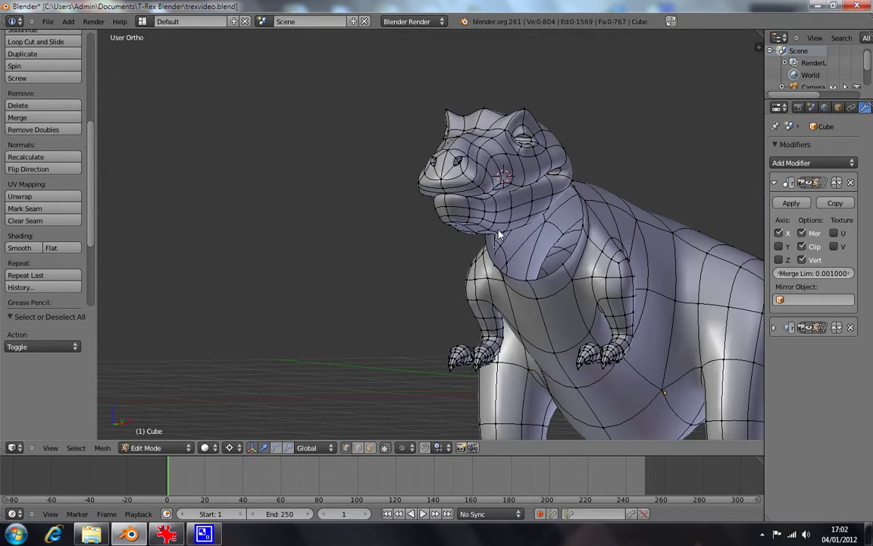
Step: Inspect the head from the front view, zooming and orbiting toward its underside
{"action": "key", "text": "KP_1"}
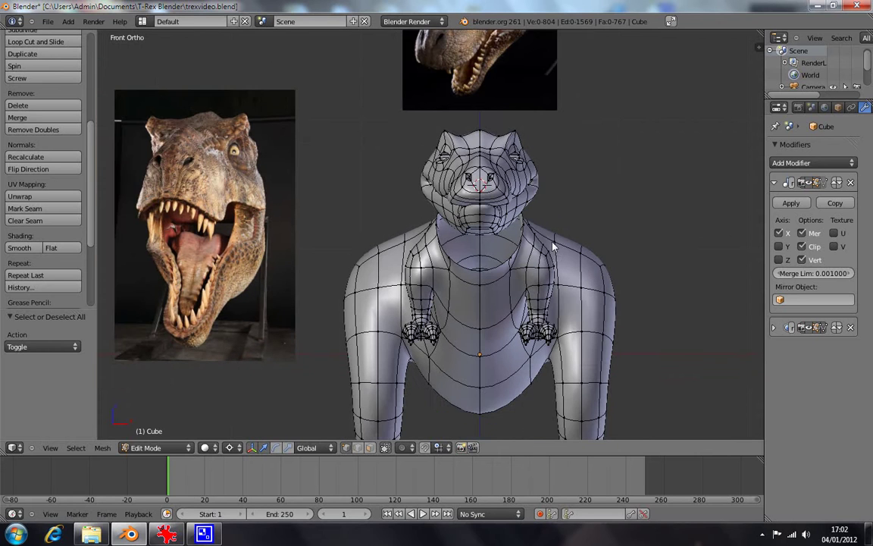
{"action": "scroll", "coordinate": [491, 256], "scroll_direction": "up", "scroll_amount": 2}
{"action": "mouse_move", "coordinate": [491, 256]}
{"action": "middle_mouse_down"}
{"action": "mouse_move", "coordinate": [501, 181]}
{"action": "mouse_move", "coordinate": [467, 140]}
{"action": "mouse_move", "coordinate": [505, 164]}
{"action": "mouse_move", "coordinate": [509, 267]}
{"action": "mouse_move", "coordinate": [489, 269]}
{"action": "mouse_move", "coordinate": [389, 236]}
{"action": "mouse_move", "coordinate": [476, 298]}
{"action": "middle_mouse_up"}
{"action": "key", "text": "KP_1"}
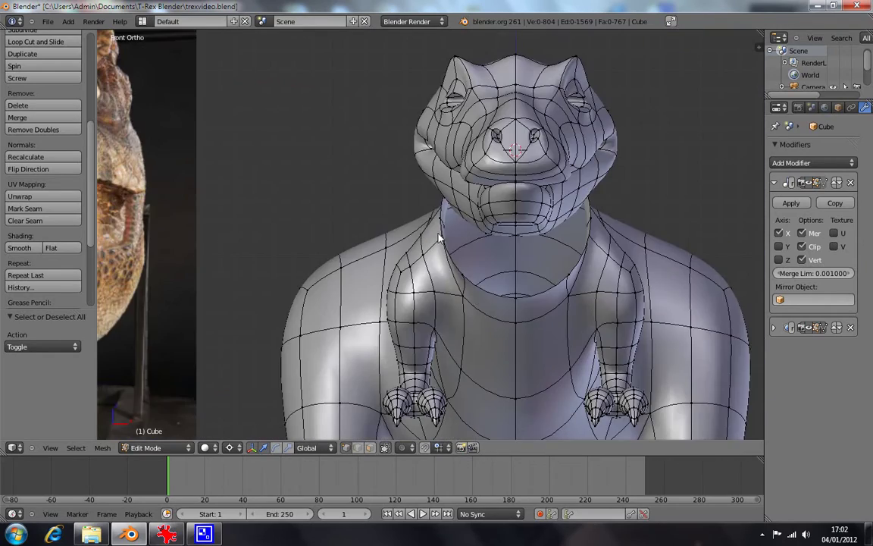
{"action": "scroll", "coordinate": [438, 238], "scroll_direction": "down", "scroll_amount": 3}
{"action": "scroll", "coordinate": [531, 216], "scroll_direction": "up", "scroll_amount": 2}
{"action": "scroll", "coordinate": [424, 243], "scroll_direction": "up", "scroll_amount": 2}
{"action": "scroll", "coordinate": [389, 235], "scroll_direction": "up", "scroll_amount": 1}
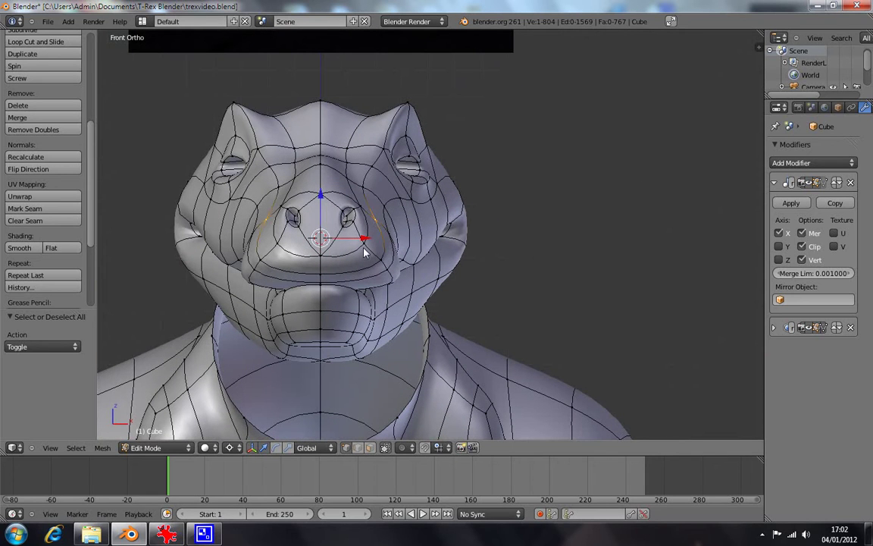
{"action": "mouse_move", "coordinate": [483, 303]}
{"action": "middle_mouse_down"}
{"action": "mouse_move", "coordinate": [389, 286]}
{"action": "mouse_move", "coordinate": [436, 293]}
{"action": "mouse_move", "coordinate": [401, 258]}
{"action": "mouse_move", "coordinate": [441, 202]}
{"action": "mouse_move", "coordinate": [448, 167]}
{"action": "middle_mouse_up"}
{"action": "middle_click_drag", "start_coordinate": [363, 213], "coordinate": [371, 180]}
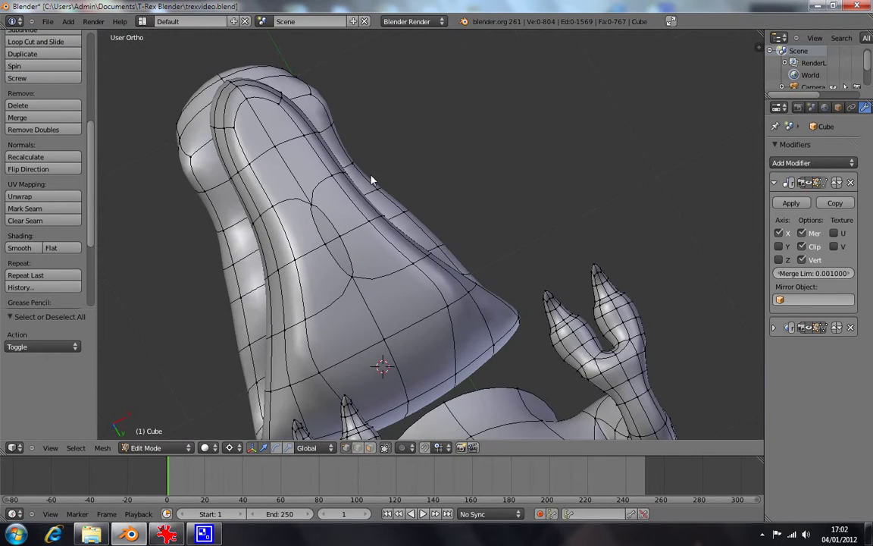
Step: Check the model from the bottom and right side views, then select the whole mesh
{"action": "key", "text": "ctrl+KP_7"}
{"action": "scroll", "coordinate": [369, 193], "scroll_direction": "up", "scroll_amount": 2}
{"action": "scroll", "coordinate": [557, 269], "scroll_direction": "down", "scroll_amount": 6}
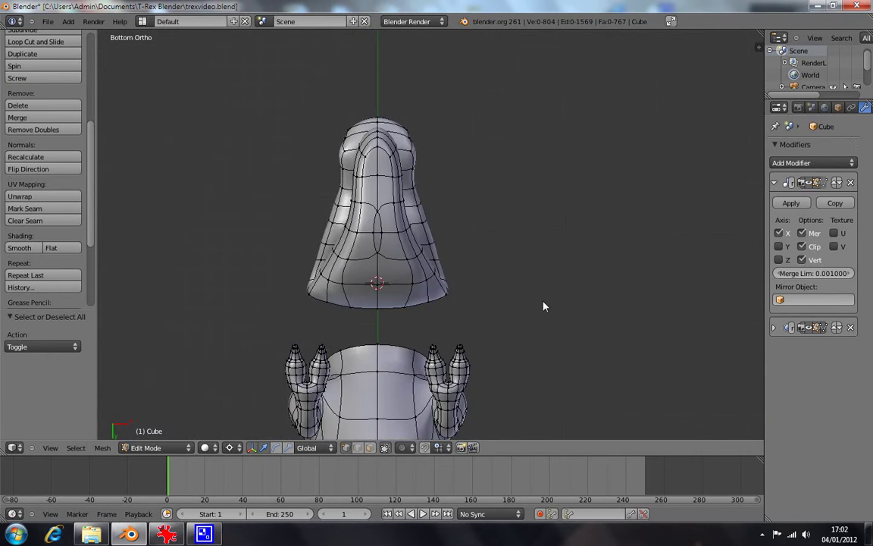
{"action": "middle_click_drag", "start_coordinate": [545, 309], "coordinate": [519, 267]}
{"action": "key", "text": "KP_3"}
{"action": "scroll", "coordinate": [531, 285], "scroll_direction": "down", "scroll_amount": 3}
{"action": "key", "text": "a"}
{"action": "key", "text": "a"}
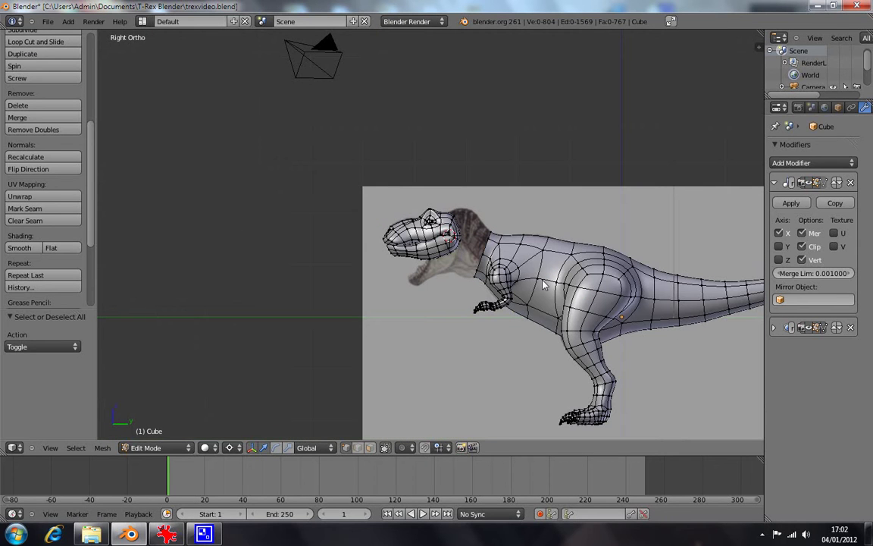
{"action": "key", "text": "a"}
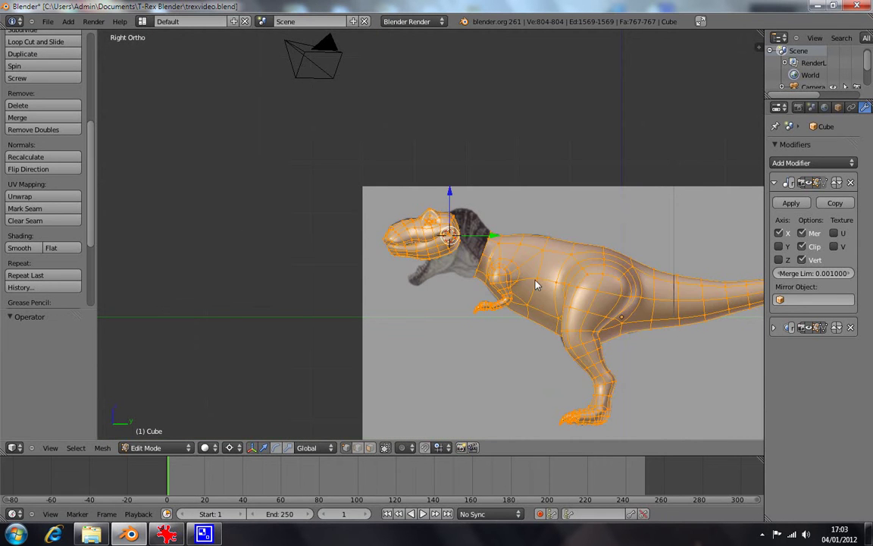
Step: Cycle through top, front and bottom views, then zoom on the underside and select its oval edge loop
{"action": "key", "text": "KP_7"}
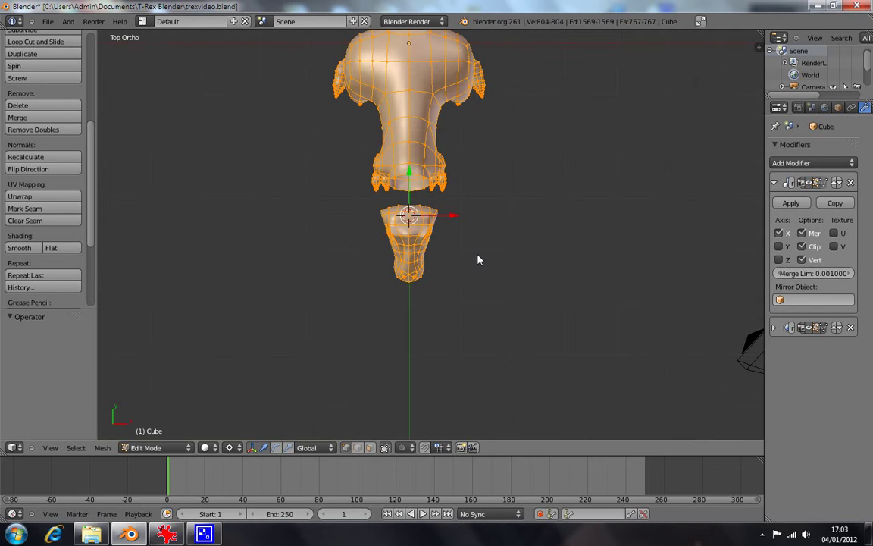
{"action": "key", "text": "KP_1"}
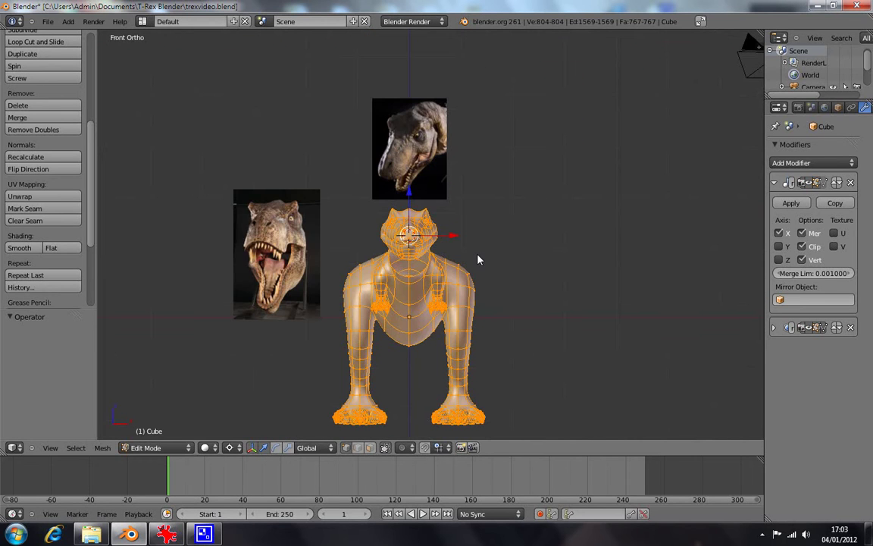
{"action": "key", "text": "ctrl+KP_7"}
{"action": "key", "text": "a"}
{"action": "scroll", "coordinate": [485, 251], "scroll_direction": "up", "scroll_amount": 9}
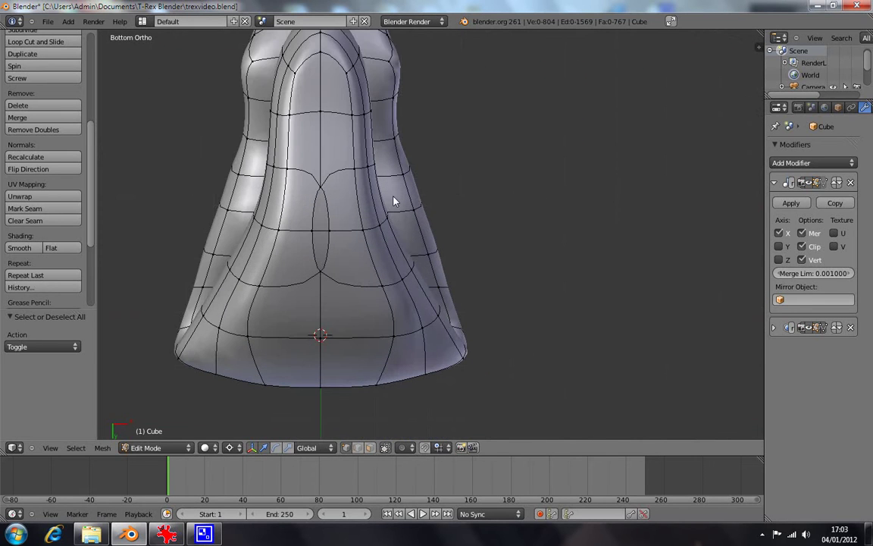
{"action": "middle_click_drag", "start_coordinate": [396, 197], "coordinate": [471, 233], "text": "shift"}
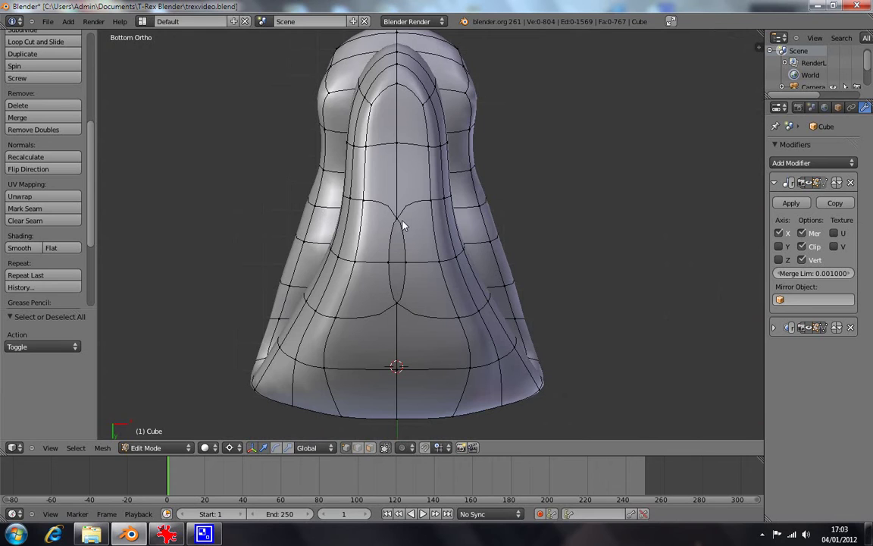
{"action": "right_click", "coordinate": [406, 264], "text": "alt"}
Step: Undo the jaw rotation twice to restore the open mouth
{"action": "key", "text": "a"}
{"action": "key", "text": "a"}
{"action": "key", "text": "a"}
{"action": "key", "text": "ctrl+z"}
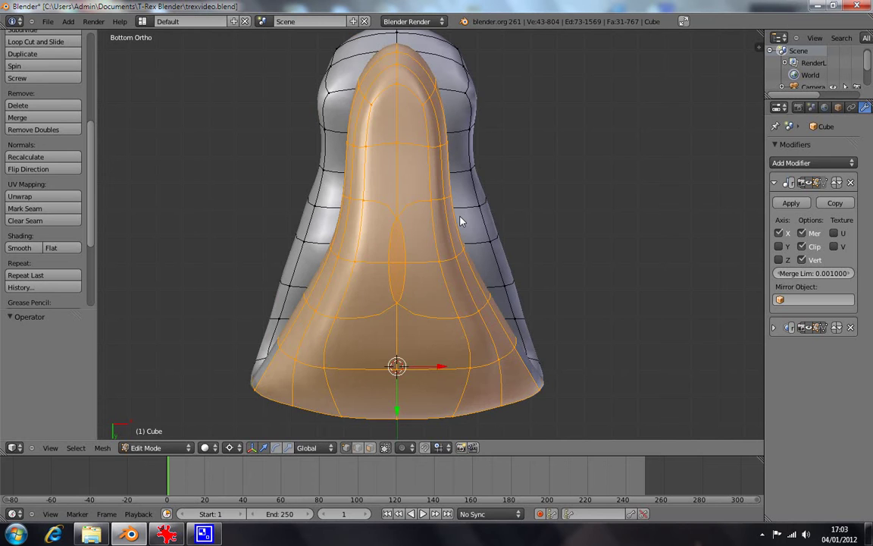
{"action": "key", "text": "ctrl+z"}
{"action": "key", "text": "a"}
{"action": "mouse_move", "coordinate": [429, 234]}
{"action": "middle_mouse_down"}
{"action": "mouse_move", "coordinate": [424, 166]}
{"action": "mouse_move", "coordinate": [410, 239]}
{"action": "mouse_move", "coordinate": [352, 267]}
{"action": "middle_mouse_up"}
Step: In right side wireframe, box-select the body behind the head and test a vertical move, undoing it
{"action": "key", "text": "KP_3"}
{"action": "scroll", "coordinate": [413, 235], "scroll_direction": "down", "scroll_amount": 3}
{"action": "scroll", "coordinate": [438, 276], "scroll_direction": "down", "scroll_amount": 2}
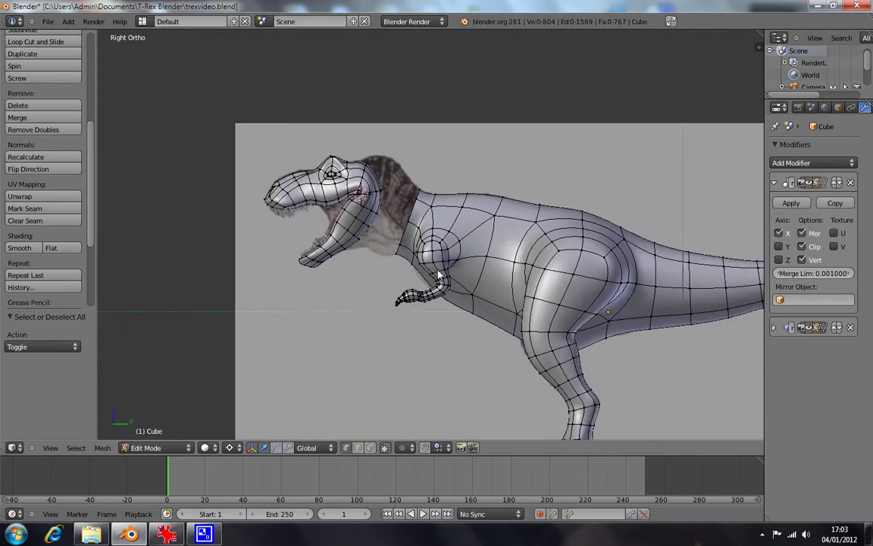
{"action": "scroll", "coordinate": [437, 275], "scroll_direction": "down", "scroll_amount": 3}
{"action": "key", "text": "z"}
{"action": "key", "text": "b"}
{"action": "left_click_drag", "start_coordinate": [376, 178], "coordinate": [570, 295]}
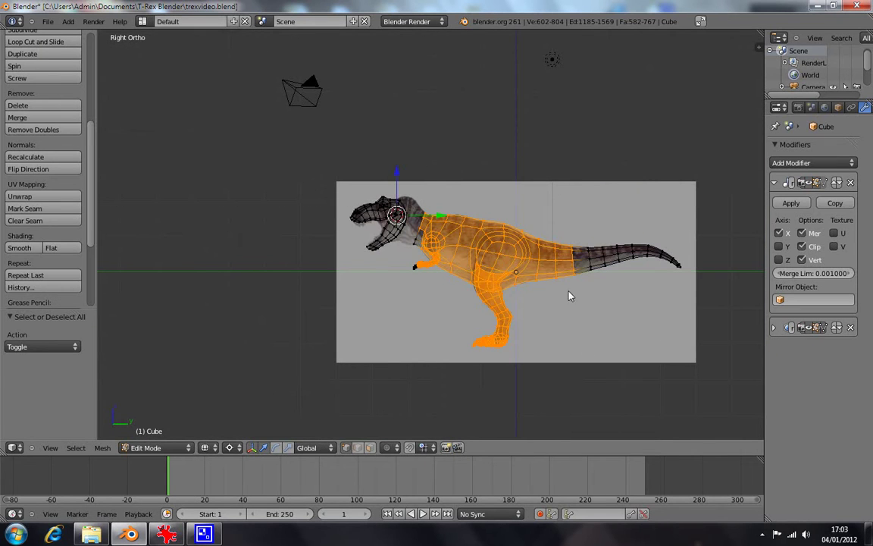
{"action": "key", "text": "g"}
{"action": "key", "text": "z"}
{"action": "left_click", "coordinate": [650, 296]}
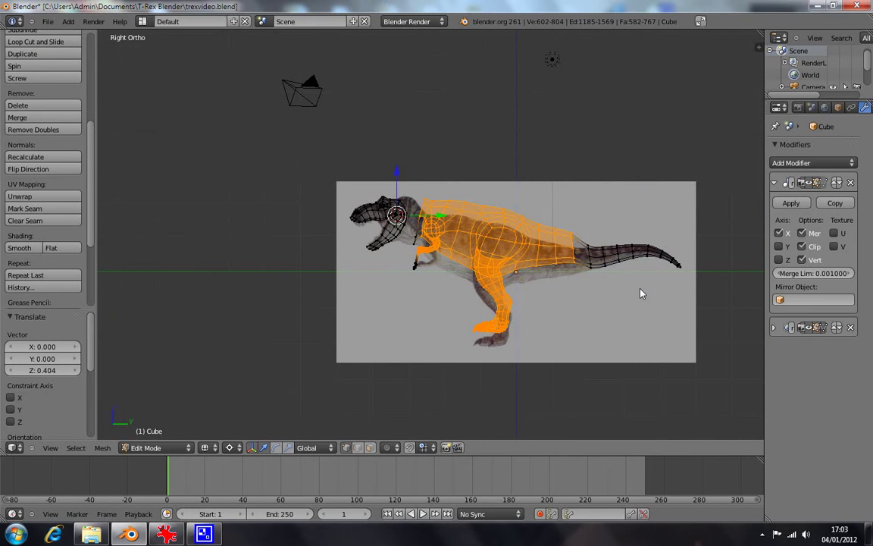
{"action": "key", "text": "ctrl+z"}
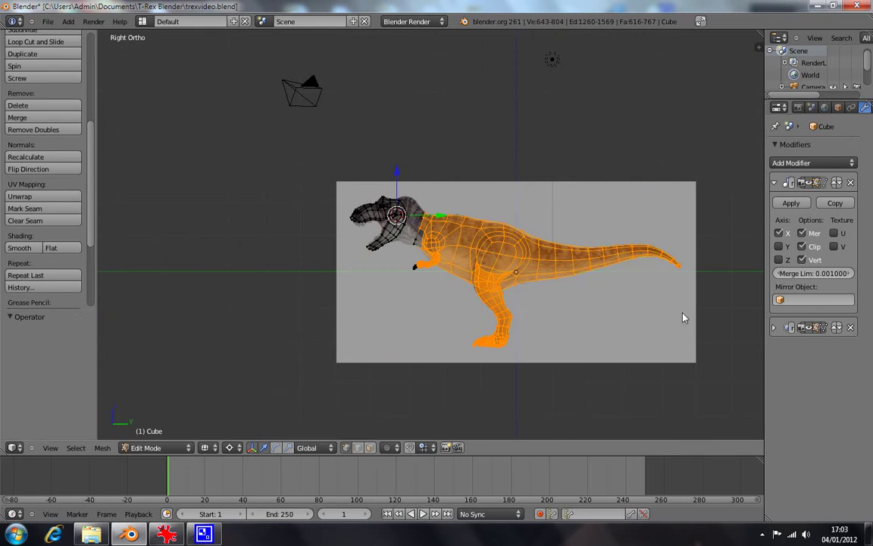
Step: Hide the body mesh, leaving only the head in solid shading, centred in view
{"action": "scroll", "coordinate": [682, 317], "scroll_direction": "up", "scroll_amount": 4}
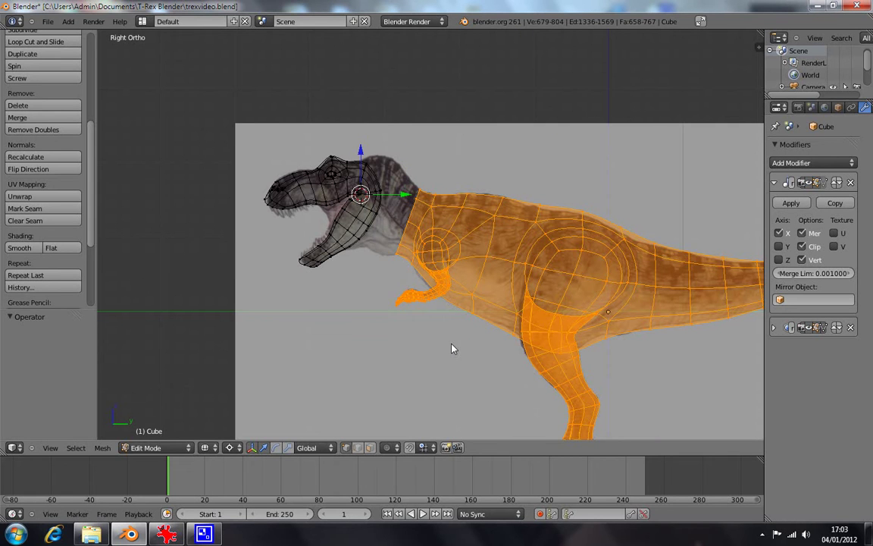
{"action": "key", "text": "h"}
{"action": "key", "text": "a"}
{"action": "scroll", "coordinate": [448, 347], "scroll_direction": "up", "scroll_amount": 2}
{"action": "scroll", "coordinate": [449, 347], "scroll_direction": "up", "scroll_amount": 1}
{"action": "key", "text": "a"}
{"action": "key", "text": "z"}
{"action": "middle_click_drag", "start_coordinate": [336, 245], "coordinate": [489, 300], "text": "shift"}
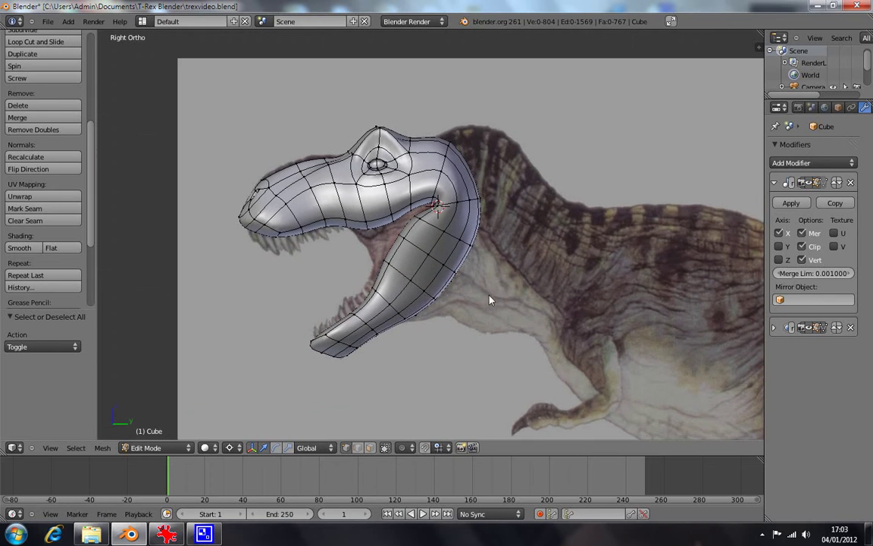
Step: From the back view, delete a vertex on the jaw's centre line, opening a hole
{"action": "middle_click_drag", "start_coordinate": [422, 281], "coordinate": [403, 249]}
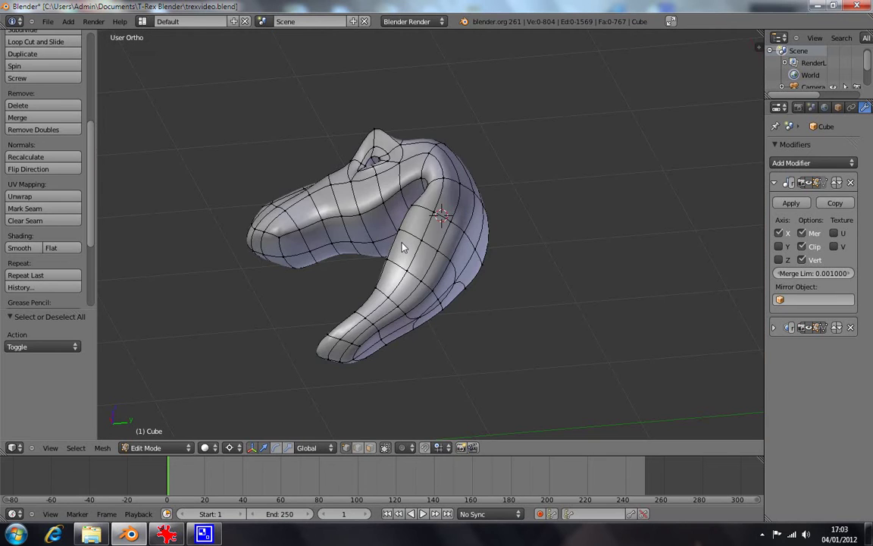
{"action": "key", "text": "KP_7"}
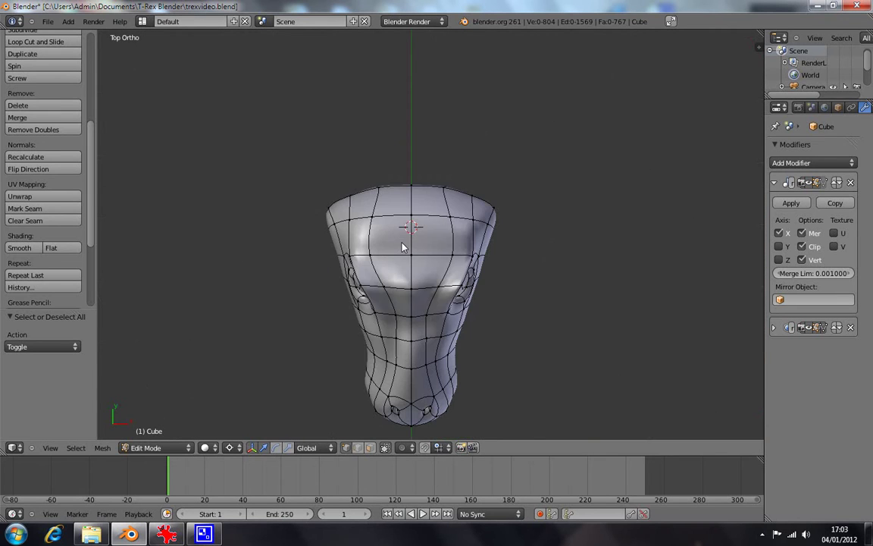
{"action": "key", "text": "ctrl+KP_1"}
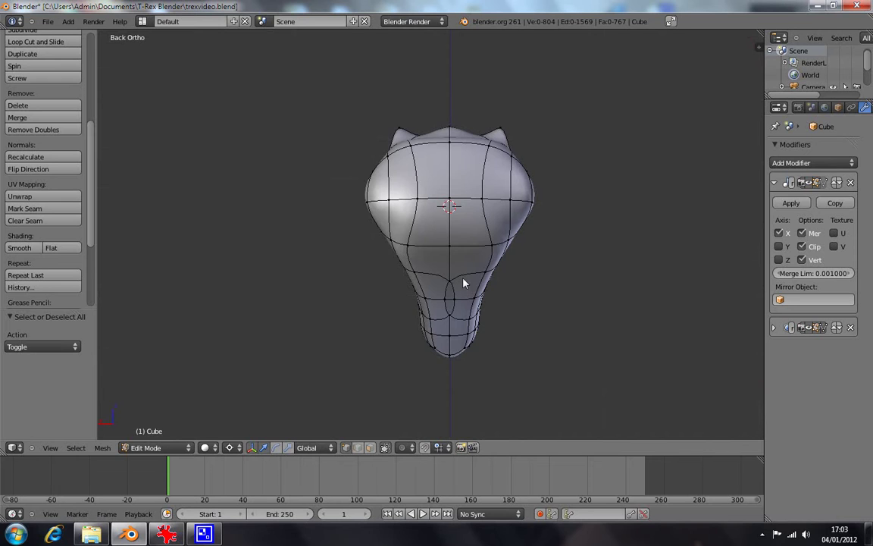
{"action": "key", "text": "KP_8"}
{"action": "key", "text": "KP_8"}
{"action": "scroll", "coordinate": [468, 280], "scroll_direction": "up", "scroll_amount": 3}
{"action": "middle_click_drag", "start_coordinate": [467, 280], "coordinate": [452, 259]}
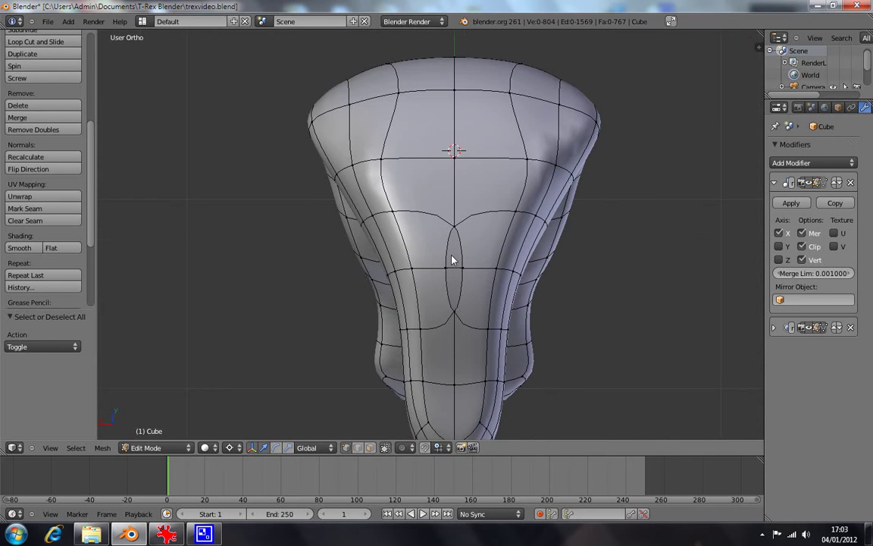
{"action": "right_click", "coordinate": [453, 225]}
{"action": "key", "text": "x"}
{"action": "left_click", "coordinate": [449, 266]}
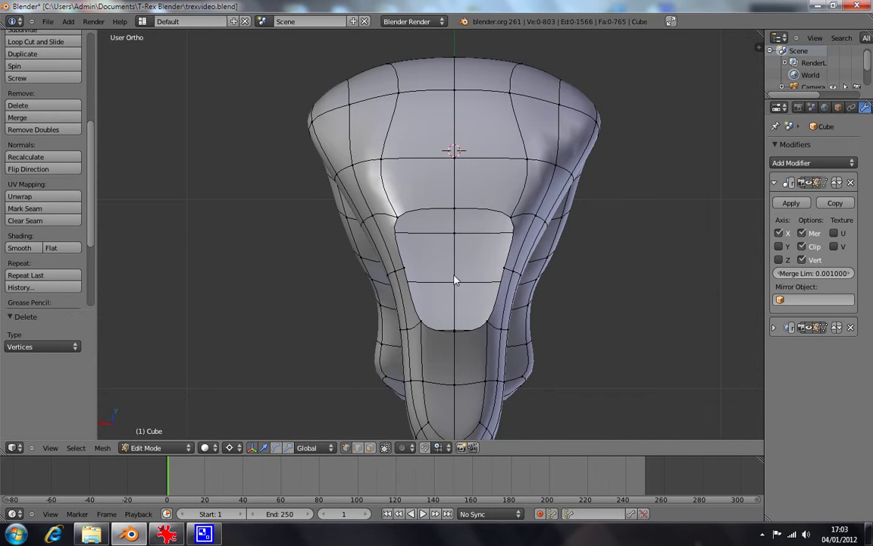
Step: Set the pivot to Median Point and slide the rim vertices onto the centre line
{"action": "right_click", "coordinate": [512, 272]}
{"action": "key", "text": "g"}
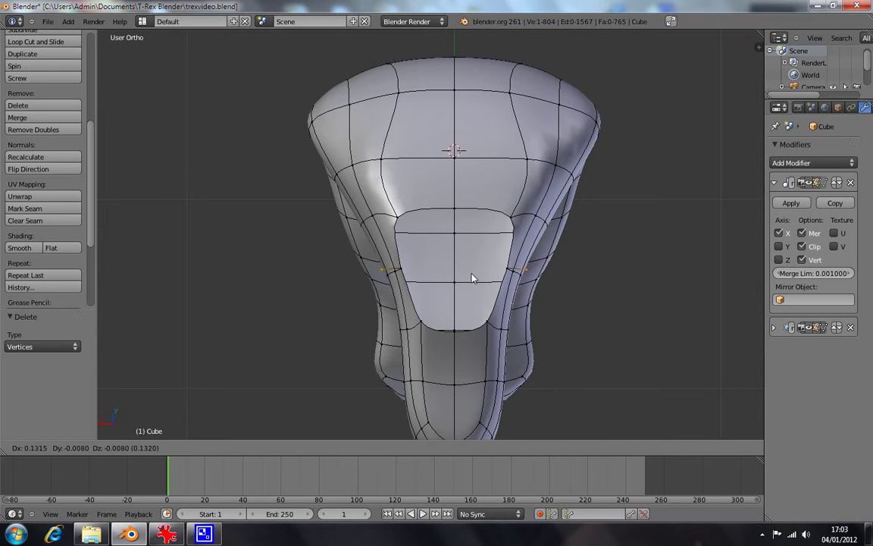
{"action": "left_click", "coordinate": [561, 280]}
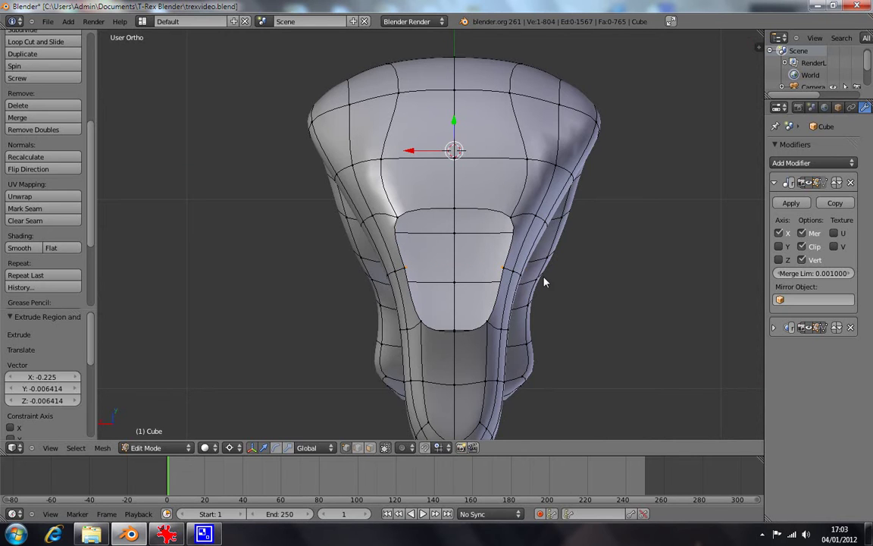
{"action": "mouse_move", "coordinate": [529, 288]}
{"action": "middle_mouse_down"}
{"action": "mouse_move", "coordinate": [447, 289]}
{"action": "mouse_move", "coordinate": [419, 308]}
{"action": "mouse_move", "coordinate": [445, 317]}
{"action": "mouse_move", "coordinate": [284, 432]}
{"action": "middle_mouse_up"}
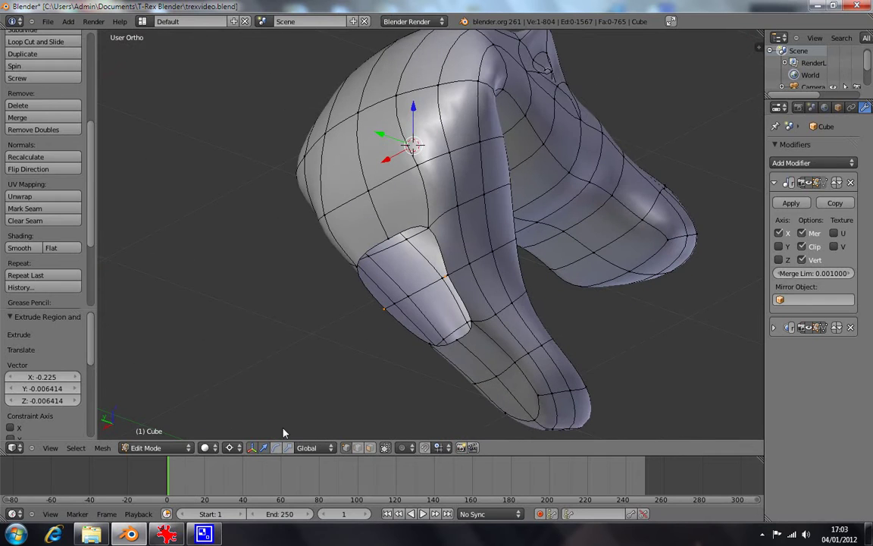
{"action": "left_click", "coordinate": [230, 447]}
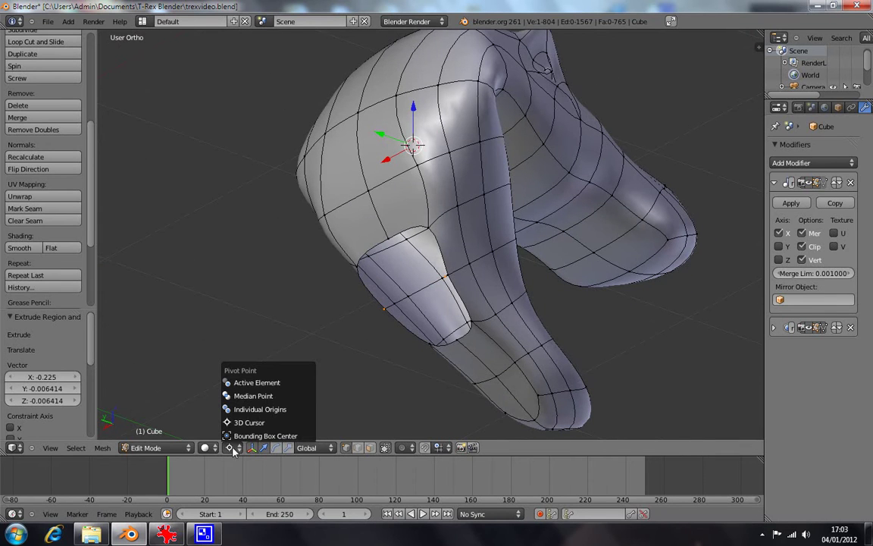
{"action": "left_click", "coordinate": [278, 396]}
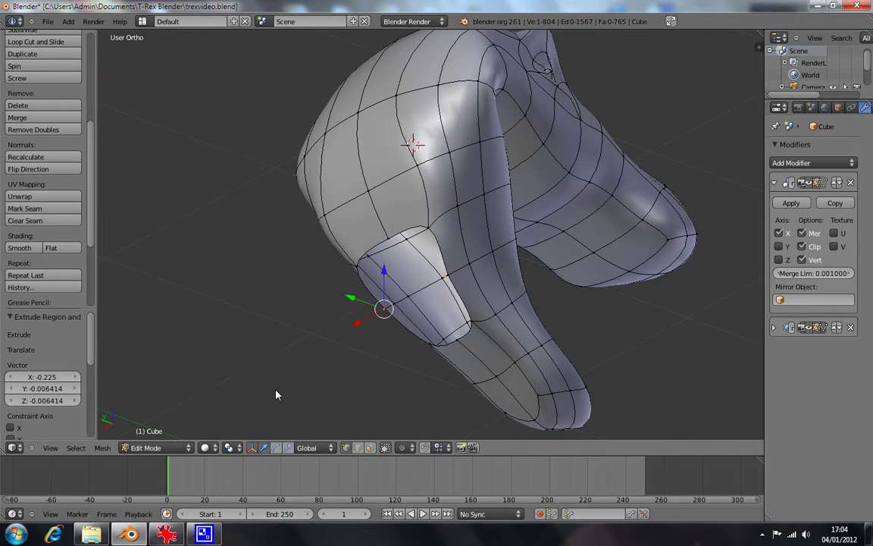
{"action": "key", "text": "ctrl+KP_1"}
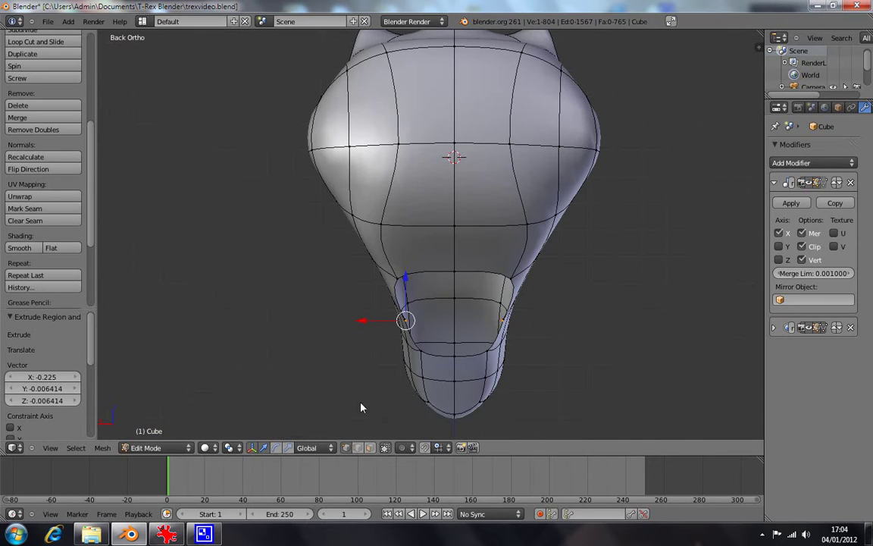
{"action": "left_click_drag", "start_coordinate": [360, 326], "coordinate": [470, 341]}
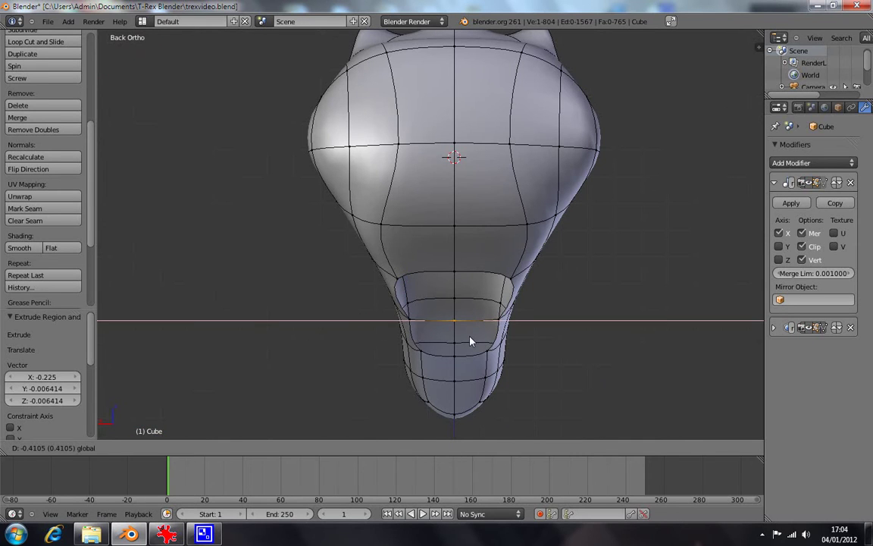
Step: Fill an upper and a lower face between the selected rim vertices
{"action": "right_click", "coordinate": [454, 272], "text": "shift"}
{"action": "right_click", "coordinate": [392, 271], "text": "shift"}
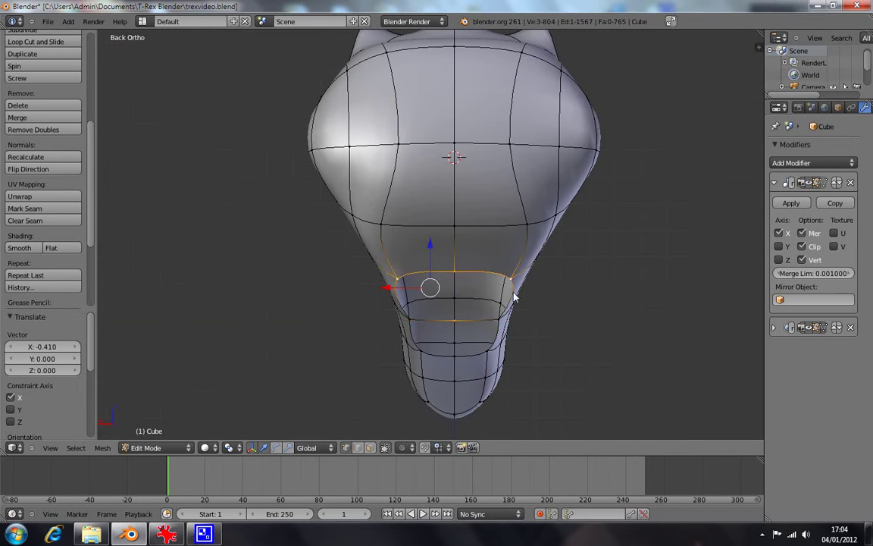
{"action": "right_click", "coordinate": [415, 326], "text": "shift"}
{"action": "key", "text": "f"}
{"action": "right_click", "coordinate": [457, 325]}
{"action": "right_click", "coordinate": [416, 326], "text": "shift"}
{"action": "right_click", "coordinate": [421, 352], "text": "shift"}
{"action": "right_click", "coordinate": [454, 353], "text": "shift"}
{"action": "key", "text": "f"}
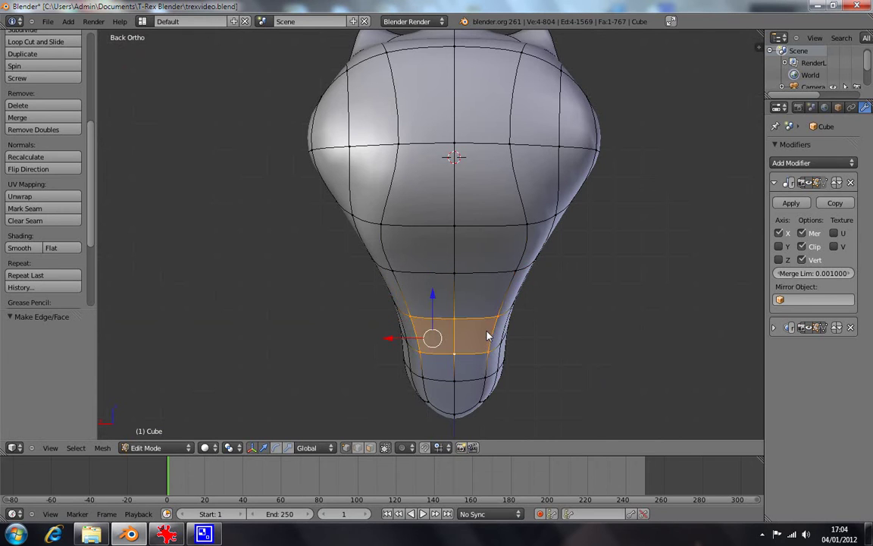
Step: Select the whole mesh and Remove Doubles to merge duplicate vertices
{"action": "key", "text": "a"}
{"action": "key", "text": "w"}
{"action": "left_click", "coordinate": [483, 271]}
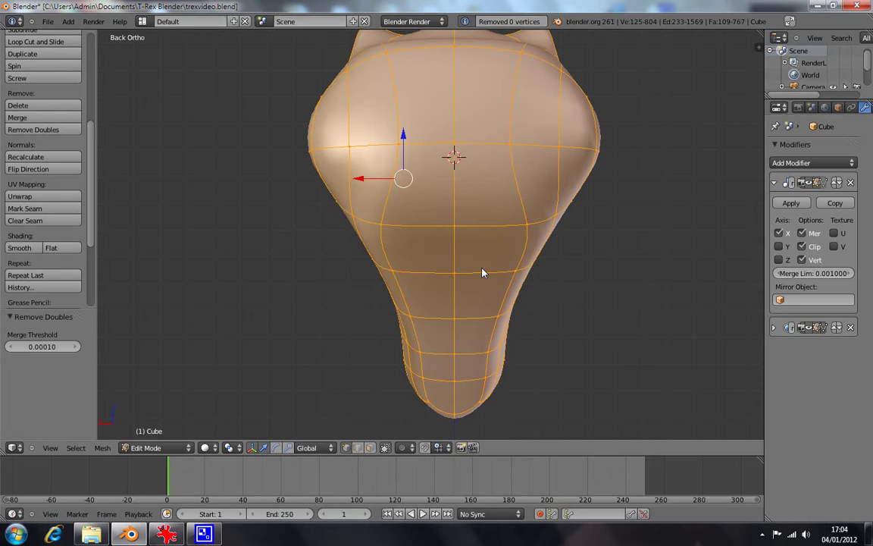
{"action": "key", "text": "KP_3"}
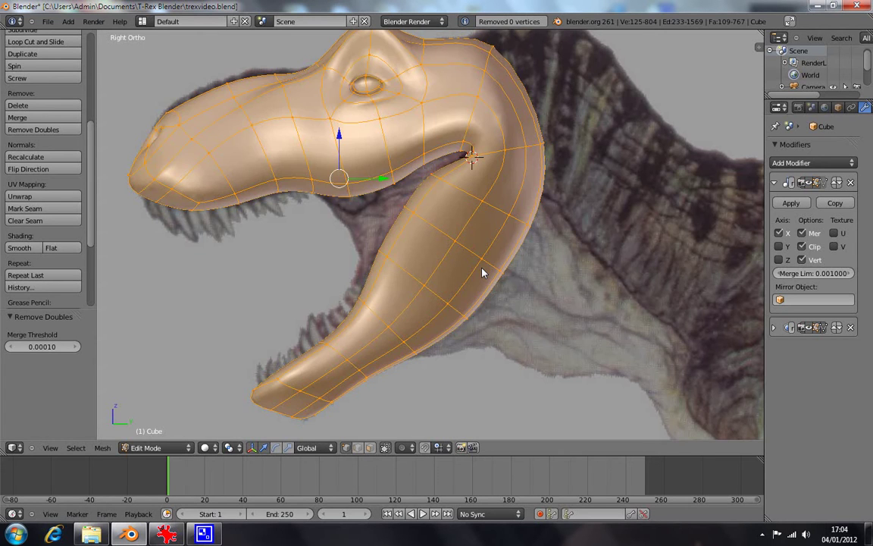
Step: Inspect the head in wireframe and solid shading, ending in Right Ortho wireframe
{"action": "key", "text": "a"}
{"action": "key", "text": "z"}
{"action": "key", "text": "l"}
{"action": "key", "text": "z"}
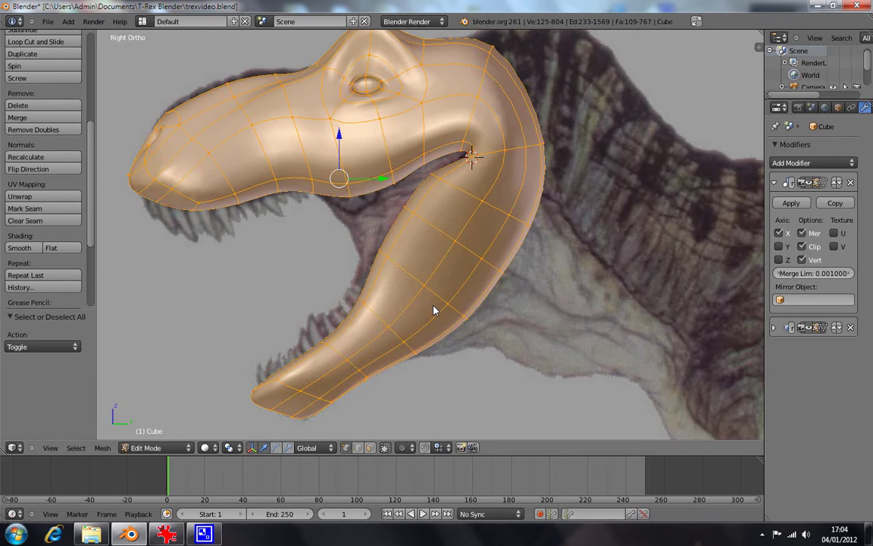
{"action": "scroll", "coordinate": [369, 296], "scroll_direction": "down", "scroll_amount": 3}
{"action": "key", "text": "a"}
{"action": "mouse_move", "coordinate": [328, 303]}
{"action": "middle_mouse_down"}
{"action": "mouse_move", "coordinate": [351, 255]}
{"action": "mouse_move", "coordinate": [447, 210]}
{"action": "mouse_move", "coordinate": [428, 241]}
{"action": "mouse_move", "coordinate": [400, 208]}
{"action": "mouse_move", "coordinate": [366, 201]}
{"action": "mouse_move", "coordinate": [409, 211]}
{"action": "mouse_move", "coordinate": [404, 235]}
{"action": "mouse_move", "coordinate": [390, 242]}
{"action": "mouse_move", "coordinate": [425, 263]}
{"action": "mouse_move", "coordinate": [444, 290]}
{"action": "mouse_move", "coordinate": [412, 331]}
{"action": "mouse_move", "coordinate": [447, 335]}
{"action": "mouse_move", "coordinate": [460, 349]}
{"action": "mouse_move", "coordinate": [451, 355]}
{"action": "middle_mouse_up"}
{"action": "key", "text": "KP_3"}
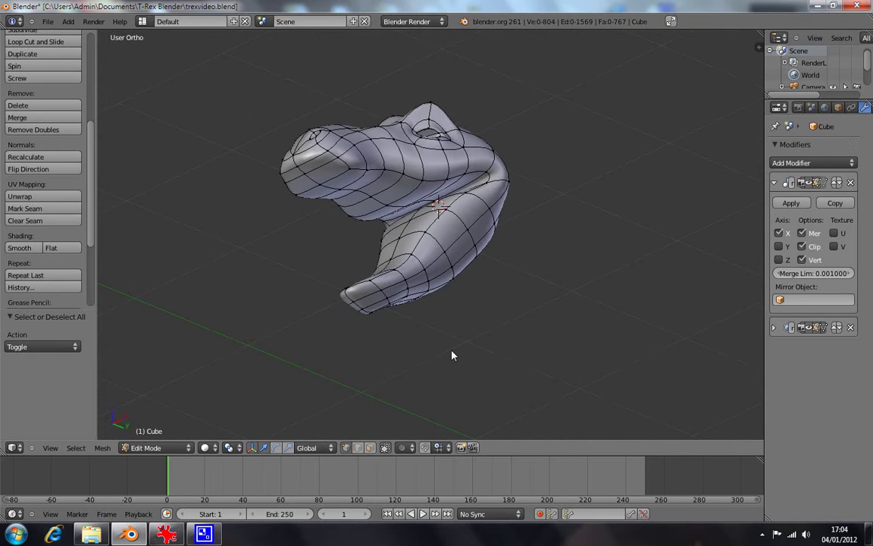
{"action": "key", "text": "z"}
Step: Box-select all lower-jaw faces from the front up to the neck in four passes
{"action": "key", "text": "b"}
{"action": "left_click_drag", "start_coordinate": [311, 260], "coordinate": [433, 365]}
{"action": "key", "text": "b"}
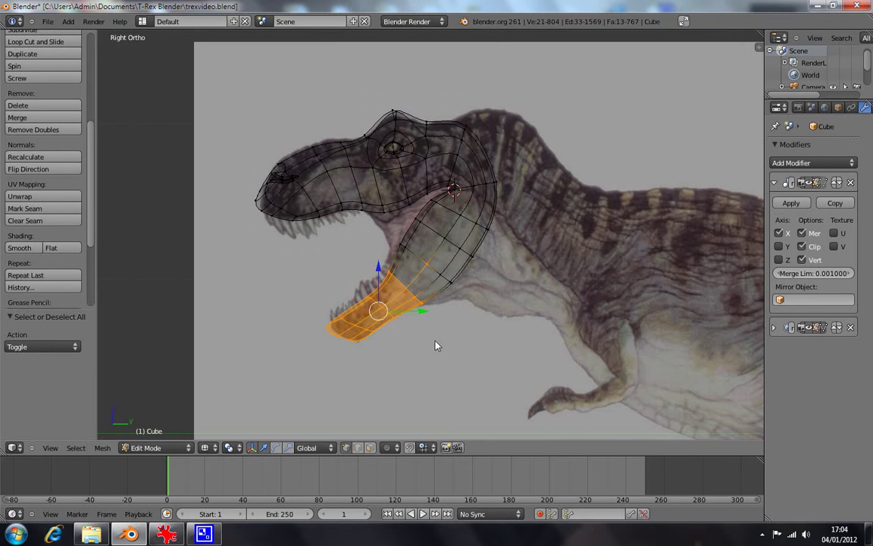
{"action": "left_click_drag", "start_coordinate": [389, 253], "coordinate": [454, 228]}
{"action": "key", "text": "b"}
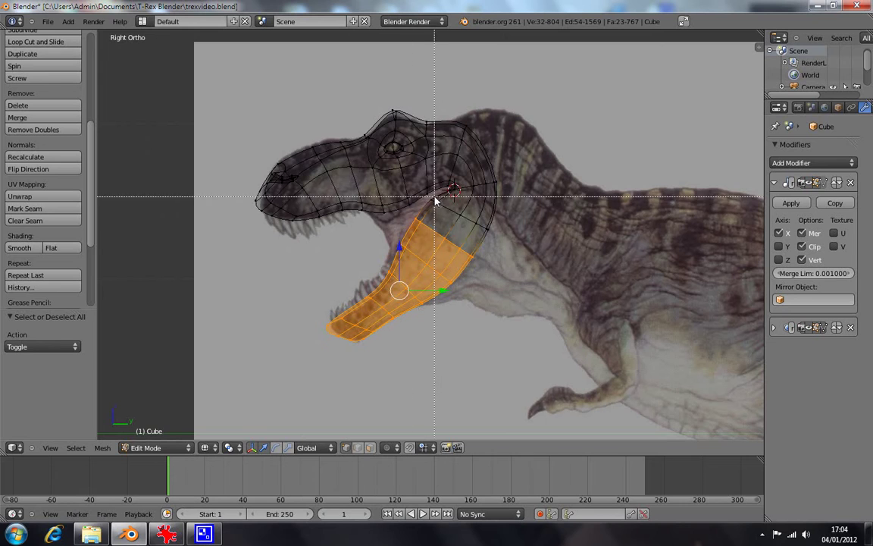
{"action": "left_click_drag", "start_coordinate": [425, 188], "coordinate": [481, 215]}
{"action": "key", "text": "b"}
{"action": "left_click_drag", "start_coordinate": [458, 179], "coordinate": [516, 213]}
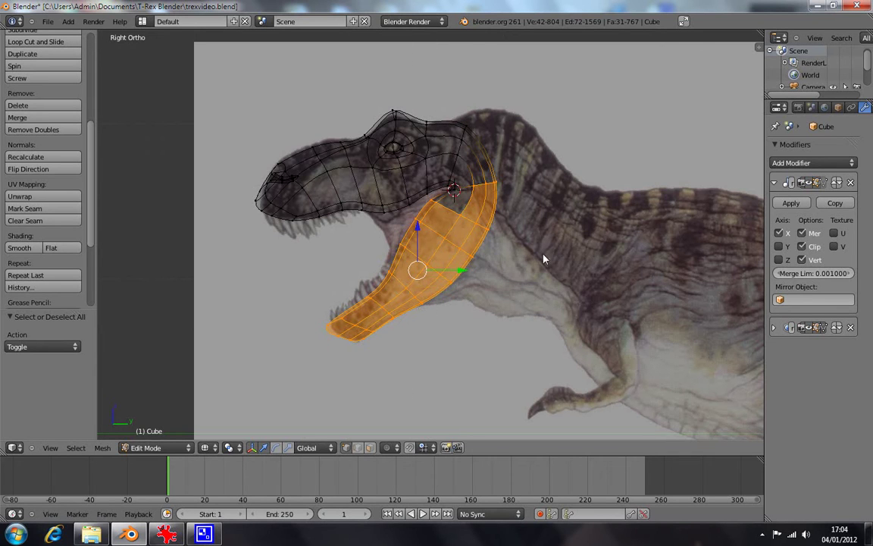
{"action": "mouse_move", "coordinate": [461, 218]}
{"action": "middle_mouse_down"}
{"action": "mouse_move", "coordinate": [528, 224]}
{"action": "mouse_move", "coordinate": [586, 214]}
{"action": "mouse_move", "coordinate": [487, 270]}
{"action": "mouse_move", "coordinate": [561, 150]}
{"action": "mouse_move", "coordinate": [452, 351]}
{"action": "mouse_move", "coordinate": [478, 318]}
{"action": "mouse_move", "coordinate": [535, 286]}
{"action": "mouse_move", "coordinate": [427, 294]}
{"action": "mouse_move", "coordinate": [446, 275]}
{"action": "mouse_move", "coordinate": [511, 276]}
{"action": "middle_mouse_up"}
{"action": "scroll", "coordinate": [489, 258], "scroll_direction": "up", "scroll_amount": 5}
{"action": "key", "text": "KP_3"}
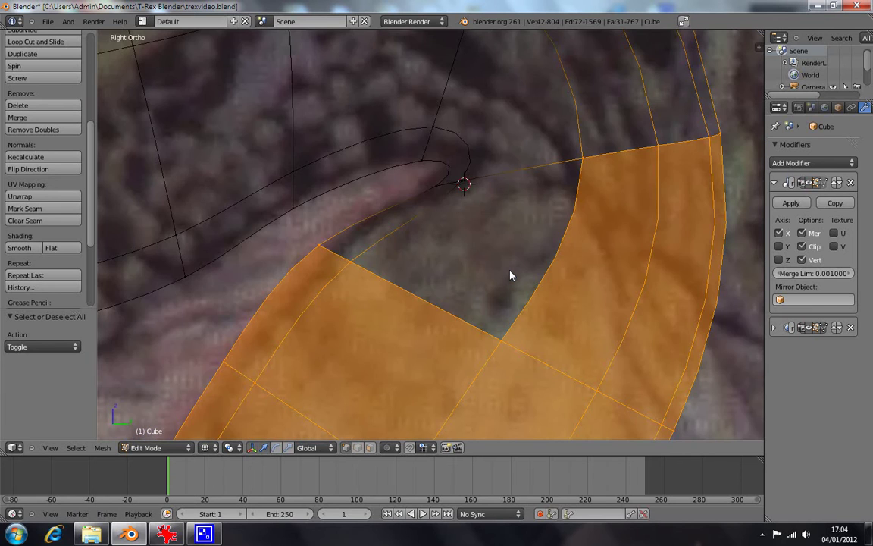
{"action": "scroll", "coordinate": [513, 249], "scroll_direction": "down", "scroll_amount": 2}
{"action": "scroll", "coordinate": [512, 248], "scroll_direction": "down", "scroll_amount": 5}
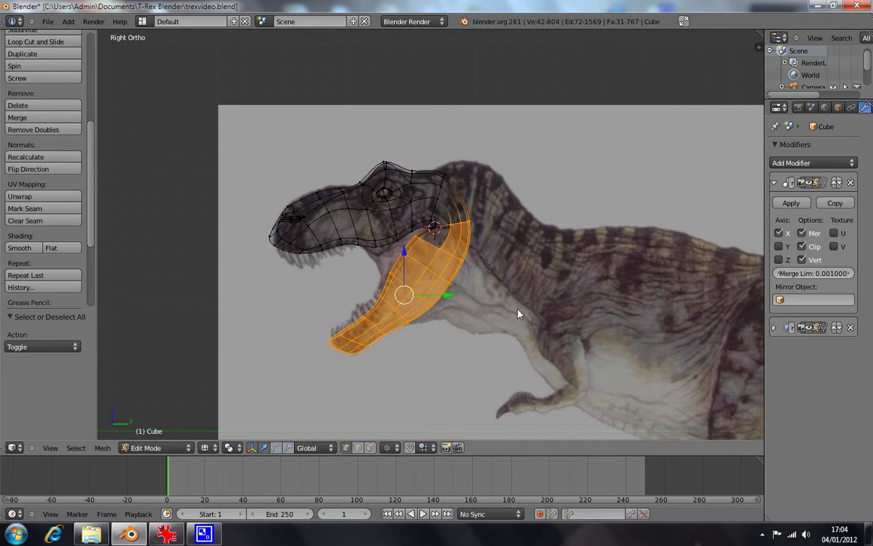
Step: With pivot on the 3D Cursor, rotate the lower jaw about 37.8° shut, then view from below
{"action": "left_click", "coordinate": [229, 448]}
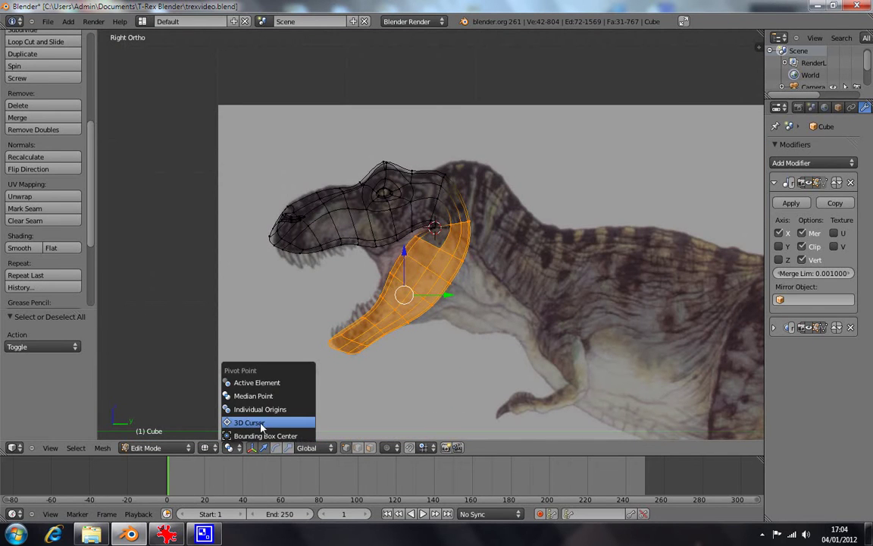
{"action": "left_click", "coordinate": [251, 415]}
{"action": "key", "text": "r"}
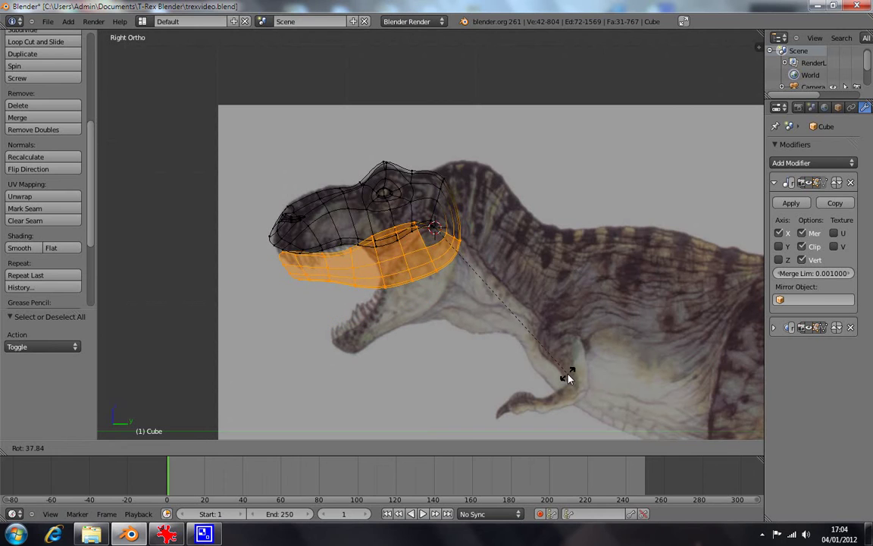
{"action": "left_click", "coordinate": [569, 379]}
{"action": "key", "text": "a"}
{"action": "key", "text": "z"}
{"action": "mouse_move", "coordinate": [415, 304]}
{"action": "middle_mouse_down"}
{"action": "mouse_move", "coordinate": [372, 287]}
{"action": "mouse_move", "coordinate": [409, 230]}
{"action": "mouse_move", "coordinate": [472, 225]}
{"action": "mouse_move", "coordinate": [459, 267]}
{"action": "middle_mouse_up"}
{"action": "key", "text": "ctrl+KP_7"}
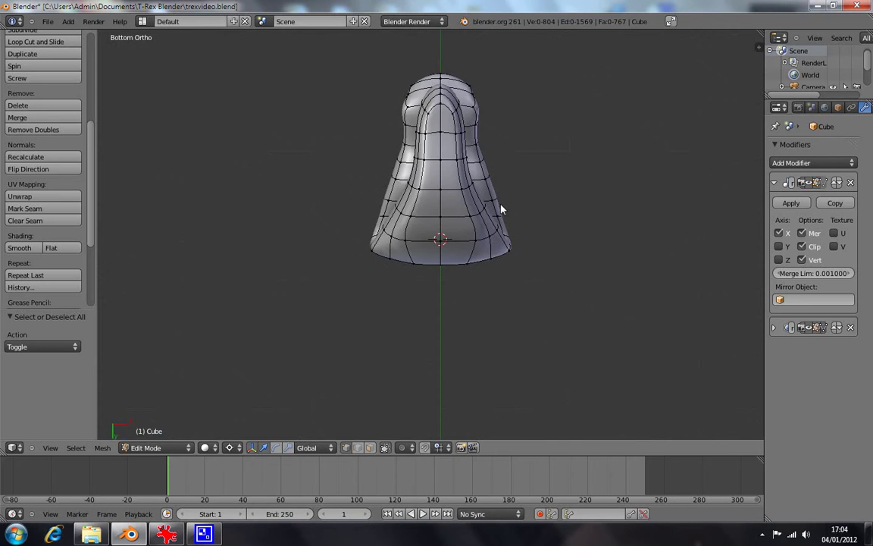
Step: Set the pivot to Median Point and slide the first side vertex pair inward along X
{"action": "scroll", "coordinate": [496, 259], "scroll_direction": "up", "scroll_amount": 4}
{"action": "scroll", "coordinate": [510, 269], "scroll_direction": "up", "scroll_amount": 1}
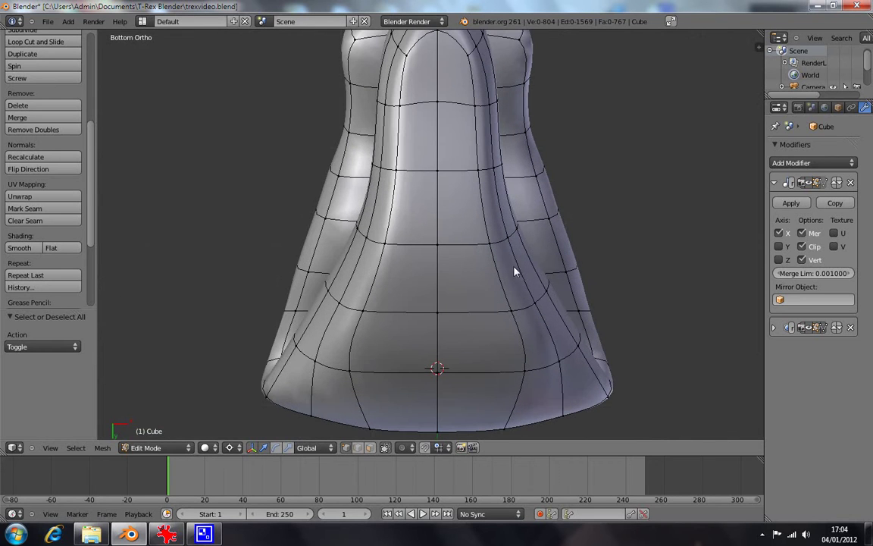
{"action": "right_click", "coordinate": [566, 271]}
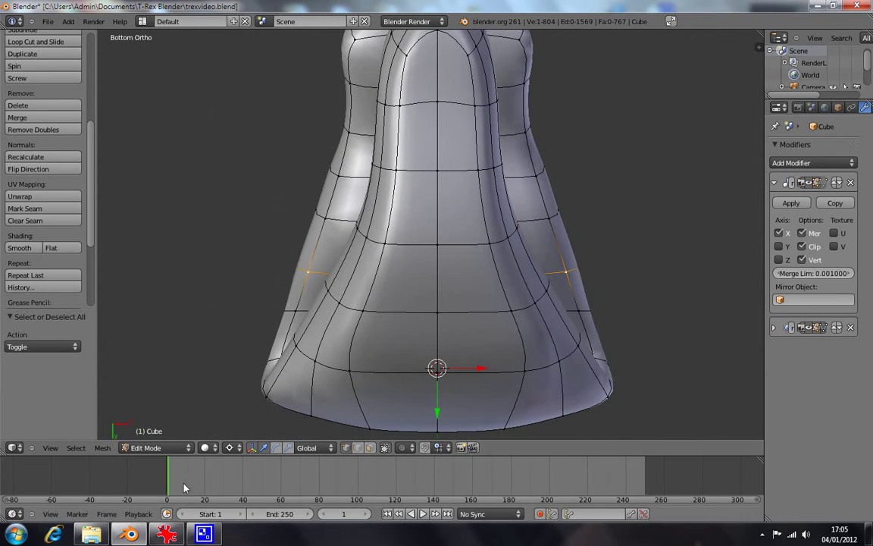
{"action": "left_click", "coordinate": [208, 447]}
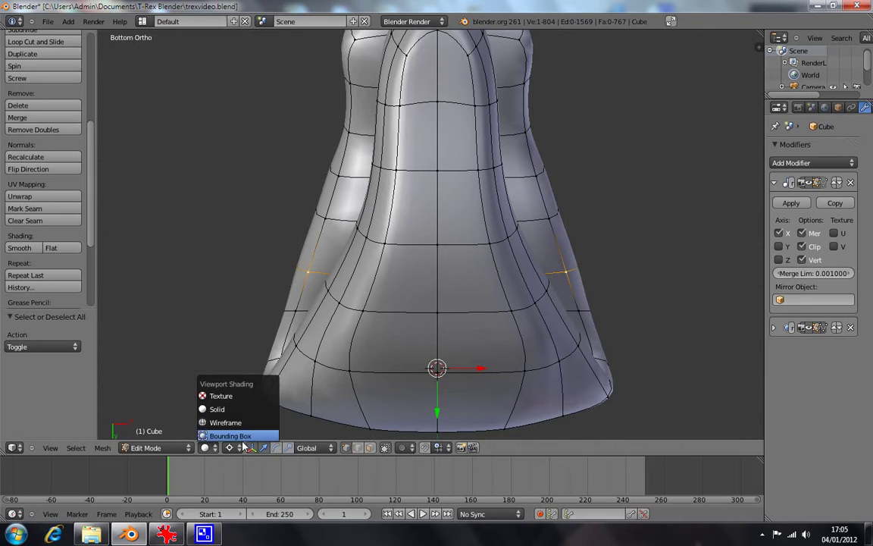
{"action": "left_click", "coordinate": [236, 447]}
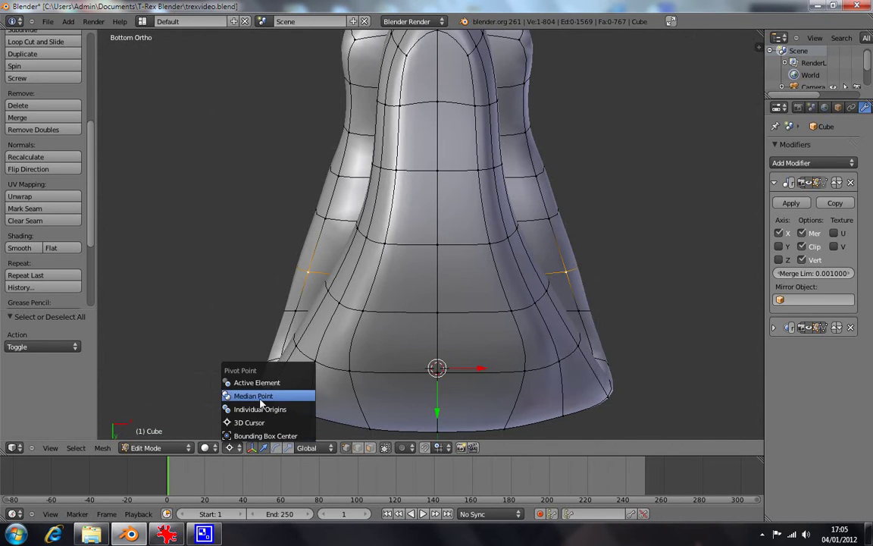
{"action": "left_click", "coordinate": [234, 393]}
{"action": "left_click_drag", "start_coordinate": [642, 289], "coordinate": [614, 279]}
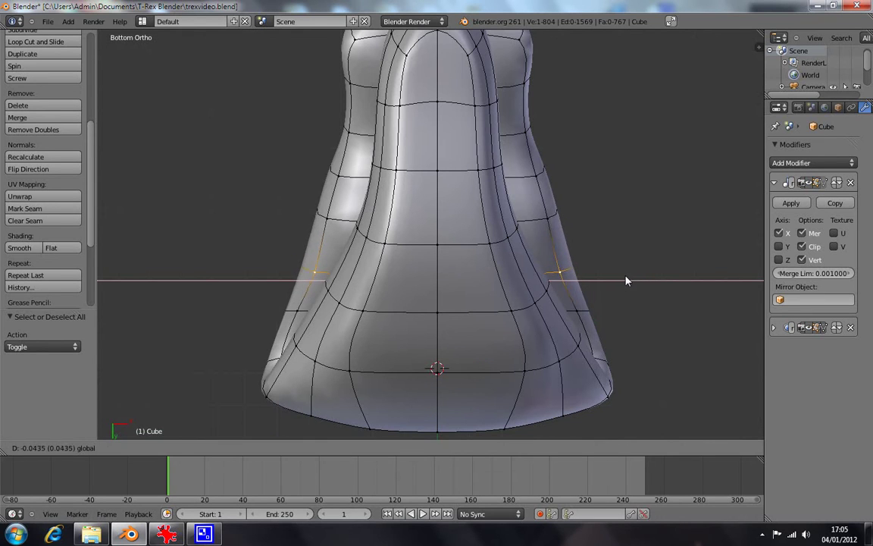
{"action": "left_click", "coordinate": [614, 278]}
Step: Slide the higher and lower side vertices along X to even out the jaw outline
{"action": "right_click", "coordinate": [574, 221]}
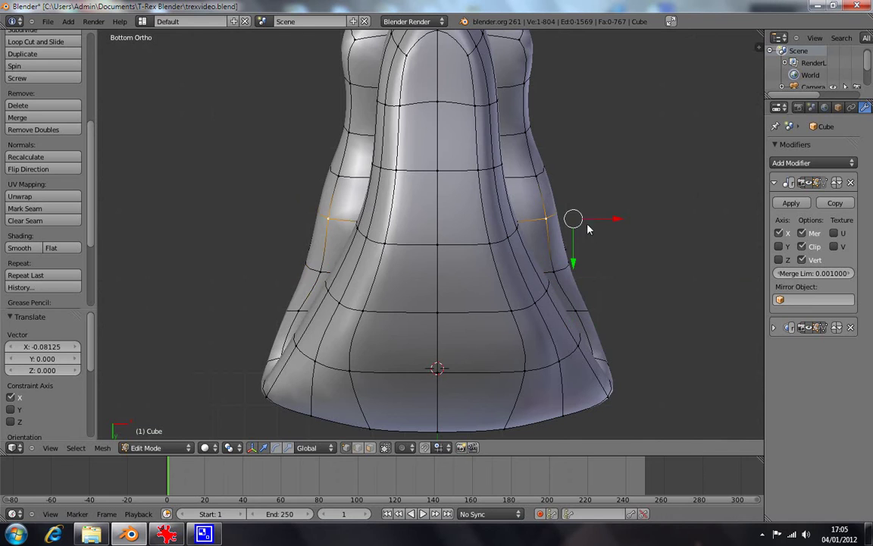
{"action": "left_click_drag", "start_coordinate": [612, 224], "coordinate": [560, 224]}
{"action": "right_click", "coordinate": [533, 177]}
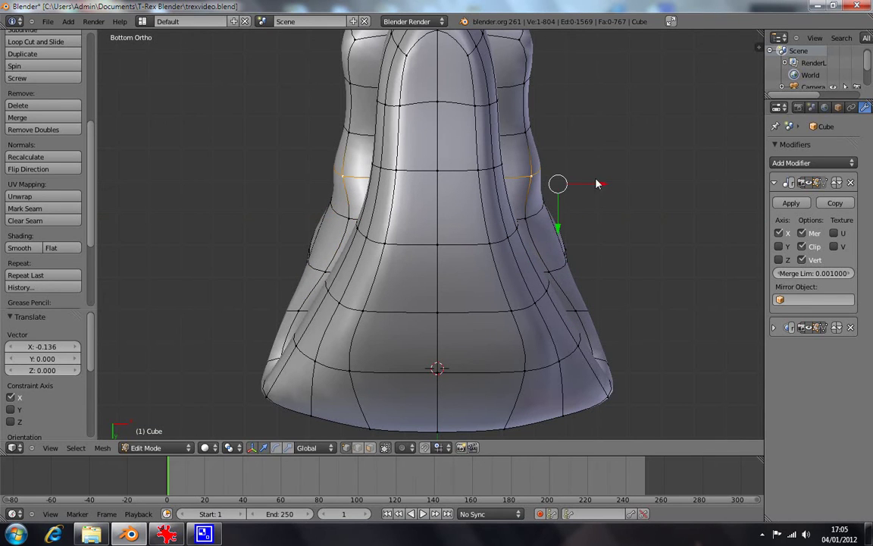
{"action": "left_click_drag", "start_coordinate": [599, 187], "coordinate": [570, 185]}
{"action": "right_click", "coordinate": [557, 222]}
{"action": "left_click_drag", "start_coordinate": [557, 222], "coordinate": [594, 232]}
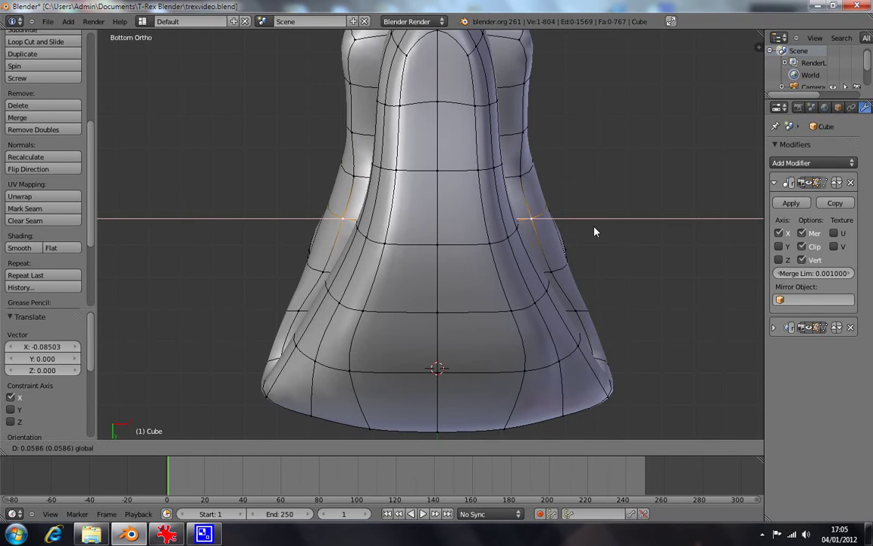
{"action": "right_click", "coordinate": [561, 277]}
{"action": "left_click_drag", "start_coordinate": [605, 288], "coordinate": [612, 288]}
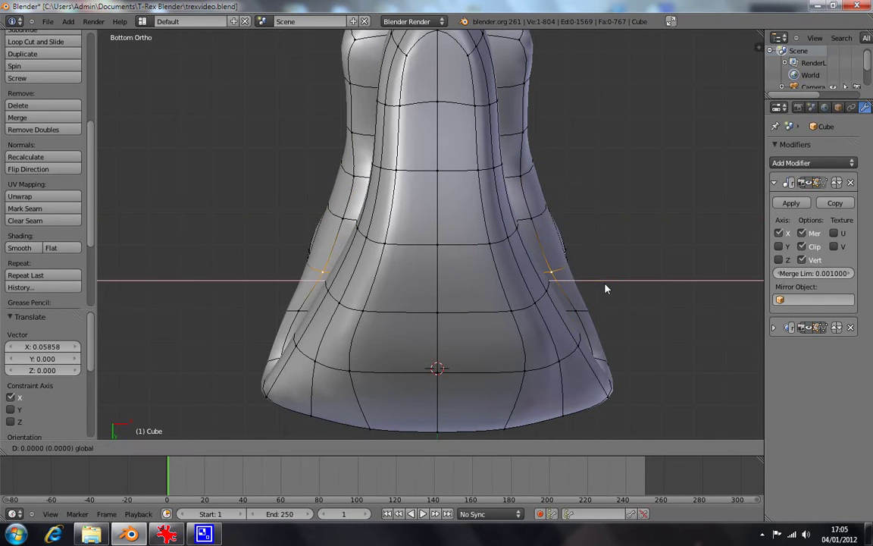
{"action": "left_click", "coordinate": [613, 289]}
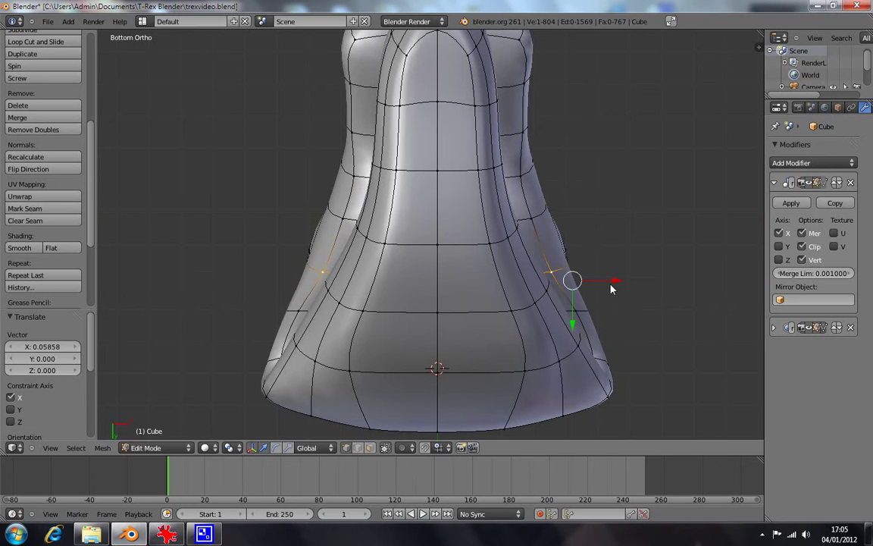
{"action": "left_click_drag", "start_coordinate": [607, 287], "coordinate": [611, 286]}
{"action": "right_click", "coordinate": [551, 224]}
{"action": "left_click_drag", "start_coordinate": [586, 227], "coordinate": [582, 228]}
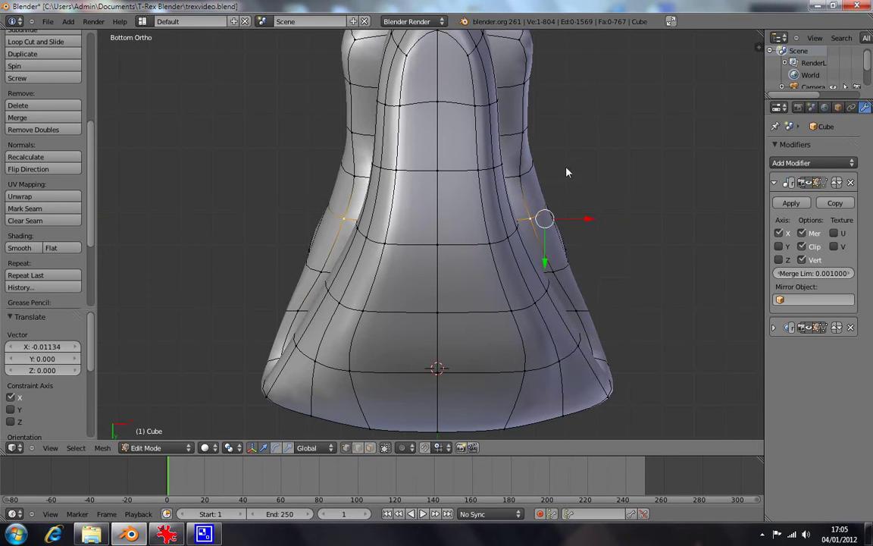
Step: Slide the side vertices toward the head's tip inward along X
{"action": "middle_click_drag", "start_coordinate": [567, 171], "coordinate": [567, 243], "text": "shift"}
{"action": "right_click", "coordinate": [525, 259]}
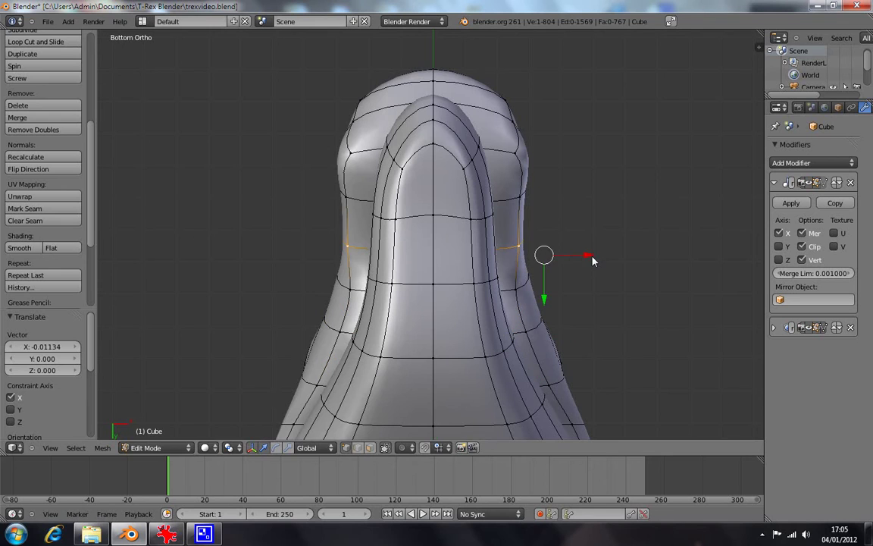
{"action": "left_click_drag", "start_coordinate": [593, 260], "coordinate": [576, 256]}
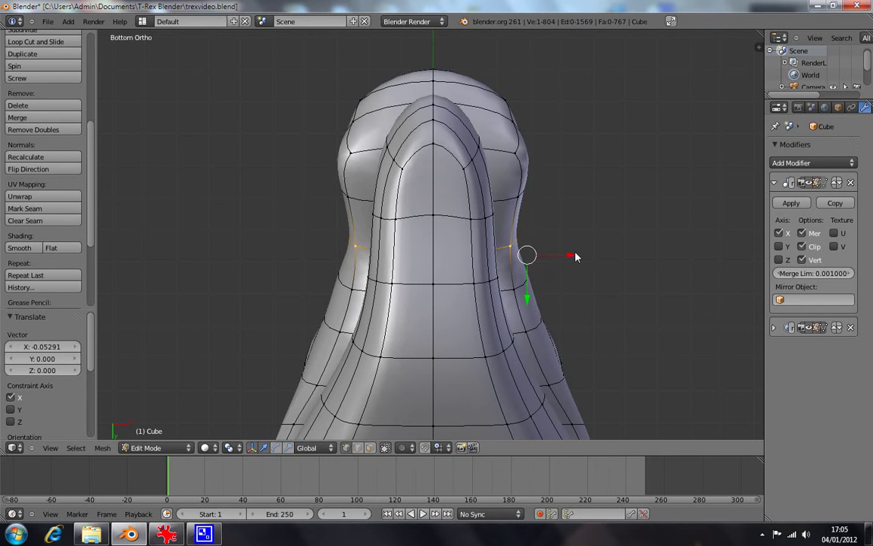
{"action": "right_click", "coordinate": [518, 198]}
{"action": "left_click_drag", "start_coordinate": [580, 208], "coordinate": [565, 201]}
{"action": "right_click", "coordinate": [512, 157]}
{"action": "left_click_drag", "start_coordinate": [593, 156], "coordinate": [563, 157]}
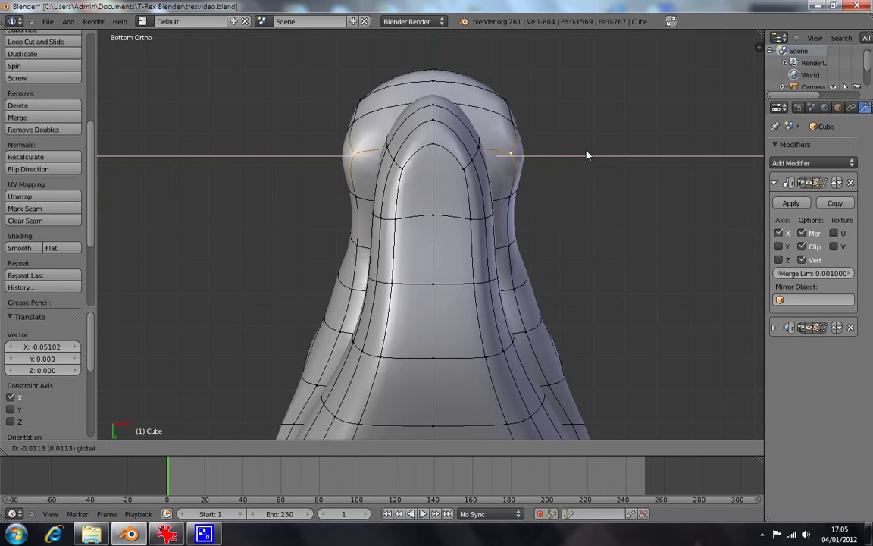
{"action": "right_click", "coordinate": [510, 128]}
{"action": "mouse_move", "coordinate": [555, 133]}
{"action": "middle_mouse_down"}
{"action": "mouse_move", "coordinate": [546, 286]}
{"action": "mouse_move", "coordinate": [549, 276]}
{"action": "middle_mouse_up"}
Step: In Bottom view, shift the upper-lip edge loop along X
{"action": "middle_click_drag", "start_coordinate": [549, 267], "coordinate": [543, 237]}
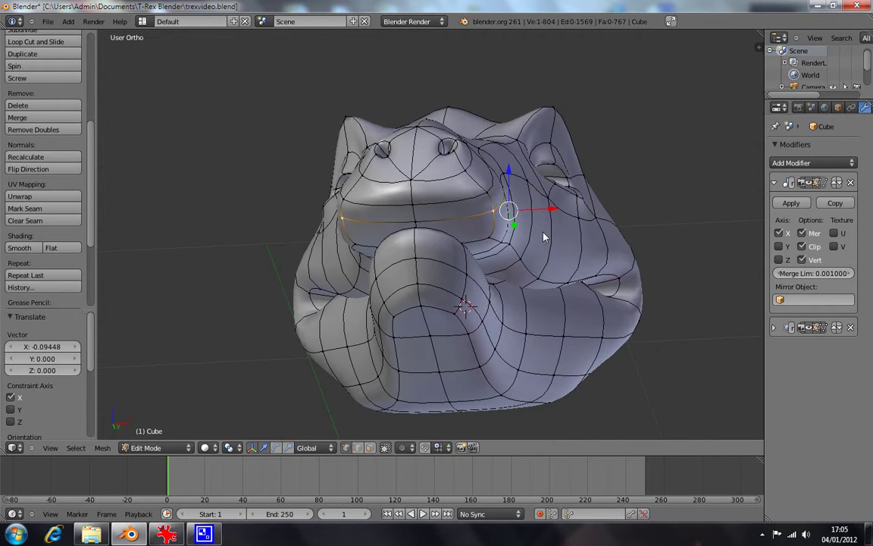
{"action": "key", "text": "KP_1"}
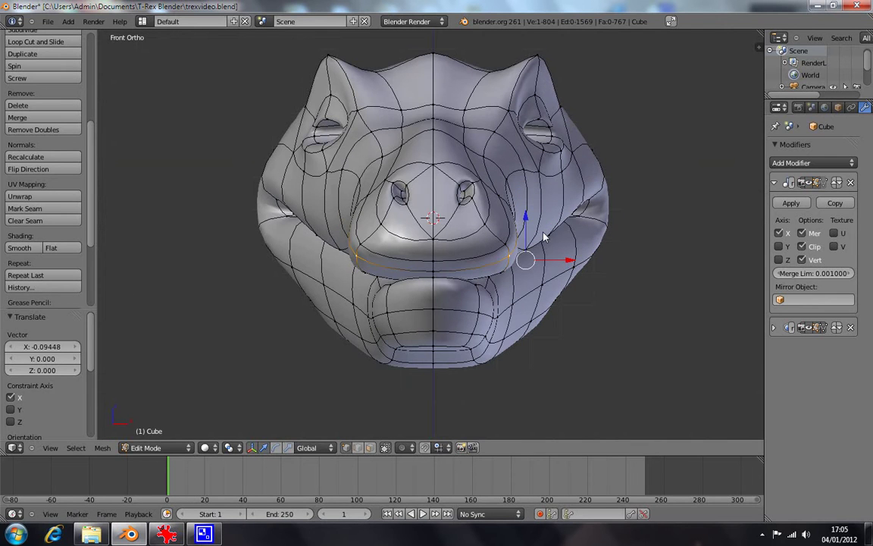
{"action": "key", "text": "ctrl+KP_7"}
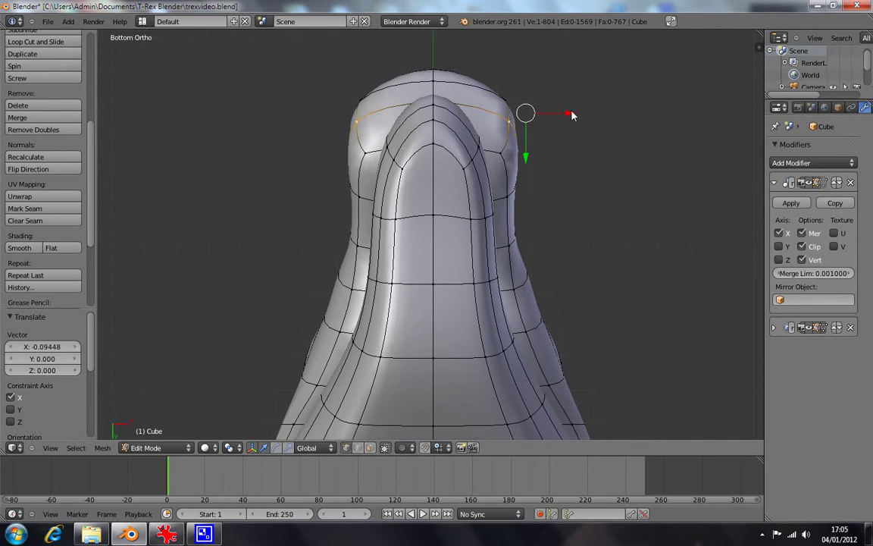
{"action": "left_click_drag", "start_coordinate": [572, 114], "coordinate": [551, 116]}
{"action": "key", "text": "a"}
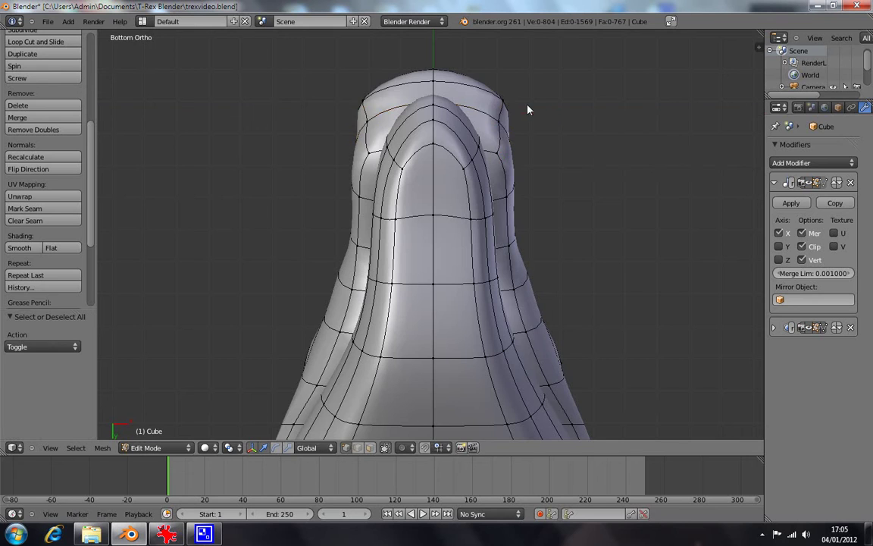
{"action": "key", "text": "z"}
{"action": "key", "text": "z"}
Step: Slide the top underside edge loop along X and orbit to inspect the snout
{"action": "right_click", "coordinate": [508, 105], "text": "alt"}
{"action": "left_click_drag", "start_coordinate": [574, 101], "coordinate": [547, 95]}
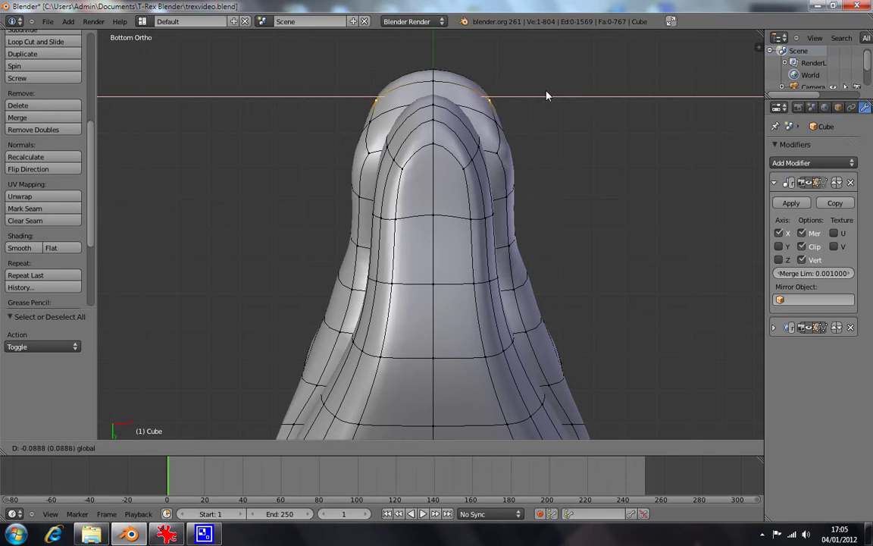
{"action": "key", "text": "a"}
{"action": "key", "text": "z"}
{"action": "key", "text": "z"}
{"action": "middle_click_drag", "start_coordinate": [577, 178], "coordinate": [579, 252]}
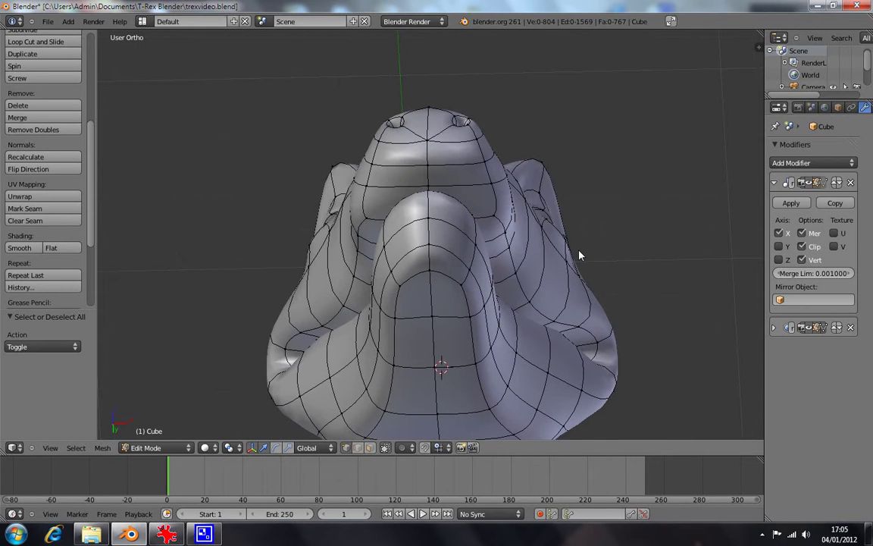
{"action": "key", "text": "KP_1"}
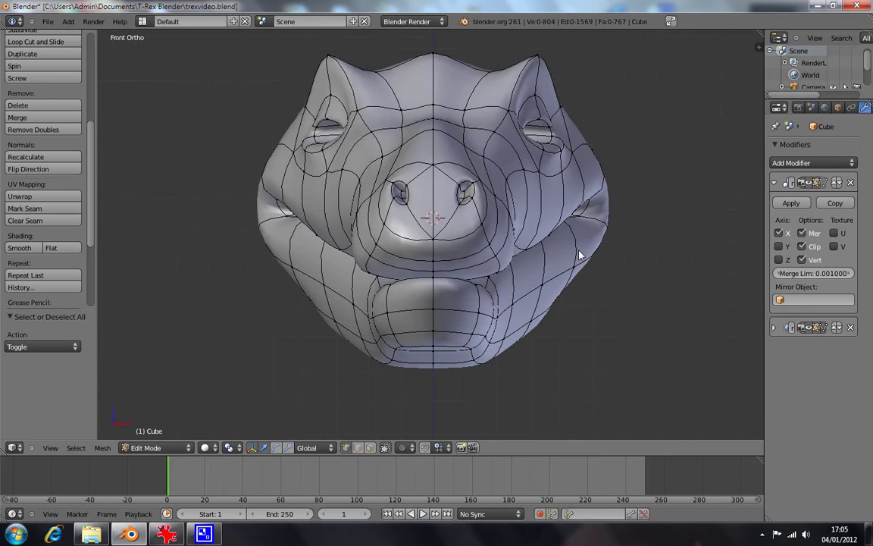
{"action": "mouse_move", "coordinate": [577, 384]}
{"action": "middle_mouse_down"}
{"action": "mouse_move", "coordinate": [526, 308]}
{"action": "mouse_move", "coordinate": [464, 298]}
{"action": "mouse_move", "coordinate": [431, 267]}
{"action": "mouse_move", "coordinate": [448, 309]}
{"action": "mouse_move", "coordinate": [435, 345]}
{"action": "mouse_move", "coordinate": [483, 347]}
{"action": "mouse_move", "coordinate": [523, 284]}
{"action": "mouse_move", "coordinate": [511, 235]}
{"action": "mouse_move", "coordinate": [479, 326]}
{"action": "middle_mouse_up"}
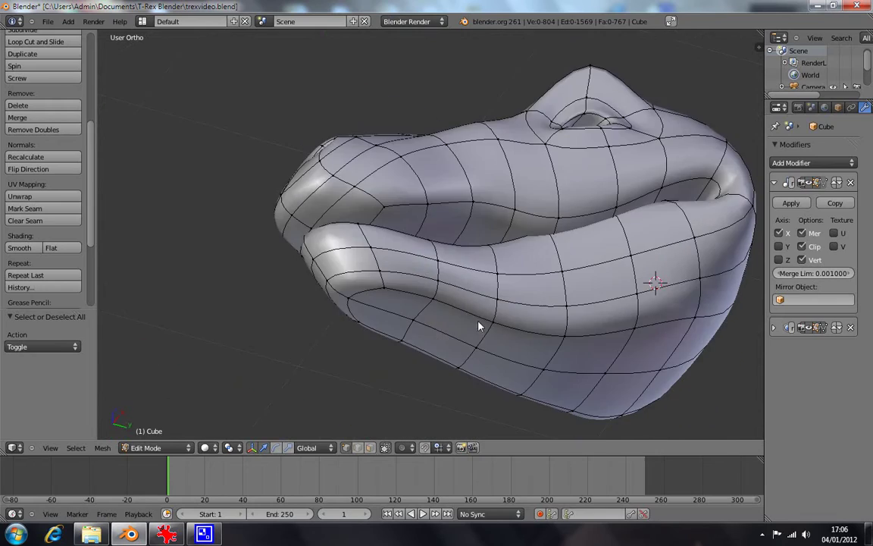
{"action": "mouse_move", "coordinate": [614, 209]}
{"action": "middle_mouse_down"}
{"action": "mouse_move", "coordinate": [590, 277]}
{"action": "mouse_move", "coordinate": [526, 276]}
{"action": "mouse_move", "coordinate": [511, 226]}
{"action": "mouse_move", "coordinate": [626, 240]}
{"action": "mouse_move", "coordinate": [522, 255]}
{"action": "mouse_move", "coordinate": [638, 269]}
{"action": "mouse_move", "coordinate": [425, 294]}
{"action": "mouse_move", "coordinate": [490, 281]}
{"action": "mouse_move", "coordinate": [551, 294]}
{"action": "mouse_move", "coordinate": [626, 335]}
{"action": "mouse_move", "coordinate": [533, 302]}
{"action": "mouse_move", "coordinate": [366, 335]}
{"action": "mouse_move", "coordinate": [290, 295]}
{"action": "mouse_move", "coordinate": [376, 325]}
{"action": "mouse_move", "coordinate": [337, 298]}
{"action": "mouse_move", "coordinate": [292, 321]}
{"action": "mouse_move", "coordinate": [348, 325]}
{"action": "middle_mouse_up"}
Step: In Right Ortho view, raise and reposition the snout-ridge vertex in front of the eye
{"action": "key", "text": "KP_3"}
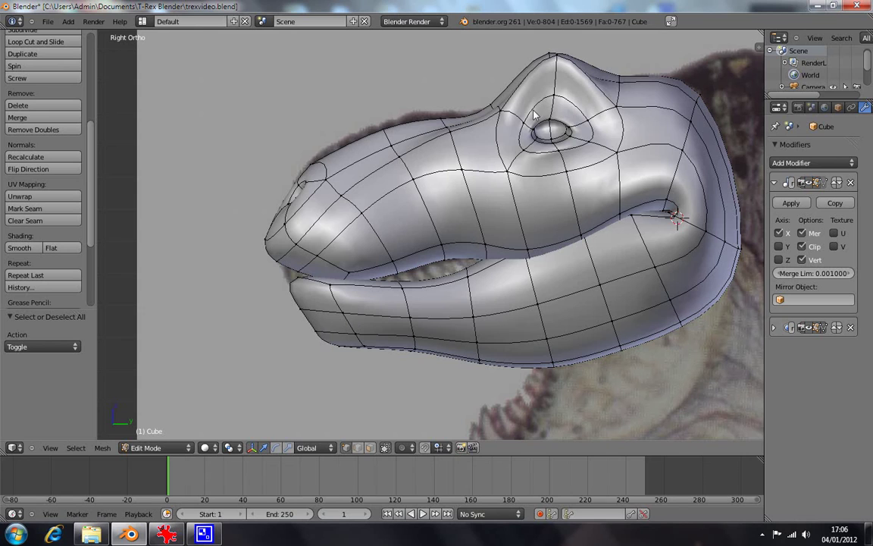
{"action": "right_click", "coordinate": [448, 122]}
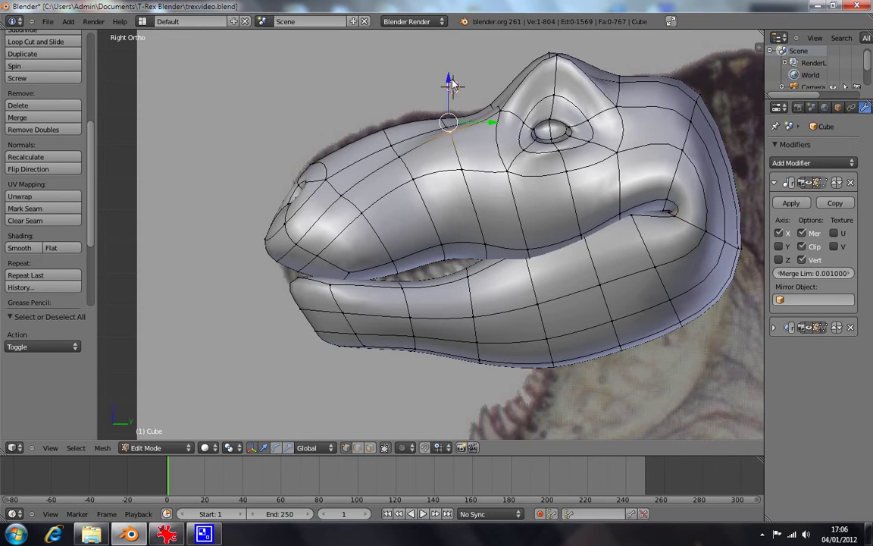
{"action": "left_click_drag", "start_coordinate": [451, 84], "coordinate": [493, 82]}
{"action": "key", "text": "g"}
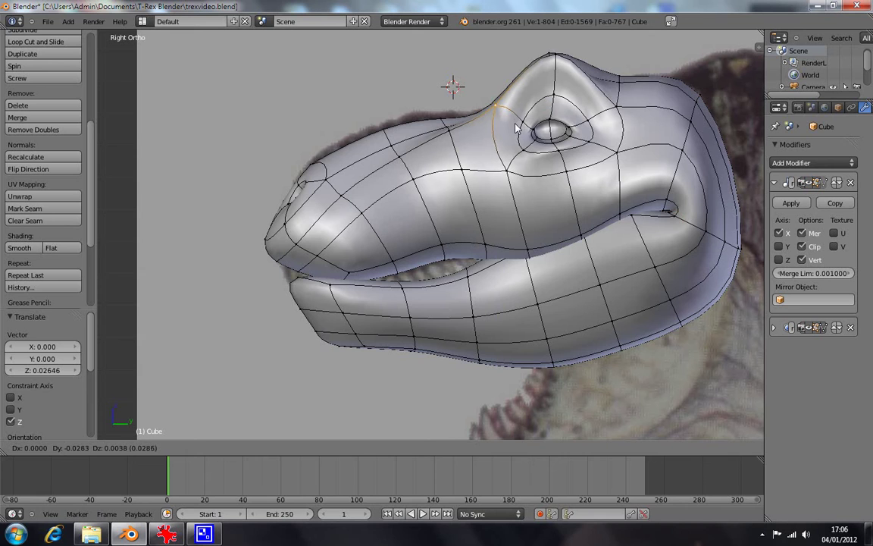
{"action": "left_click", "coordinate": [464, 115]}
{"action": "key", "text": "g"}
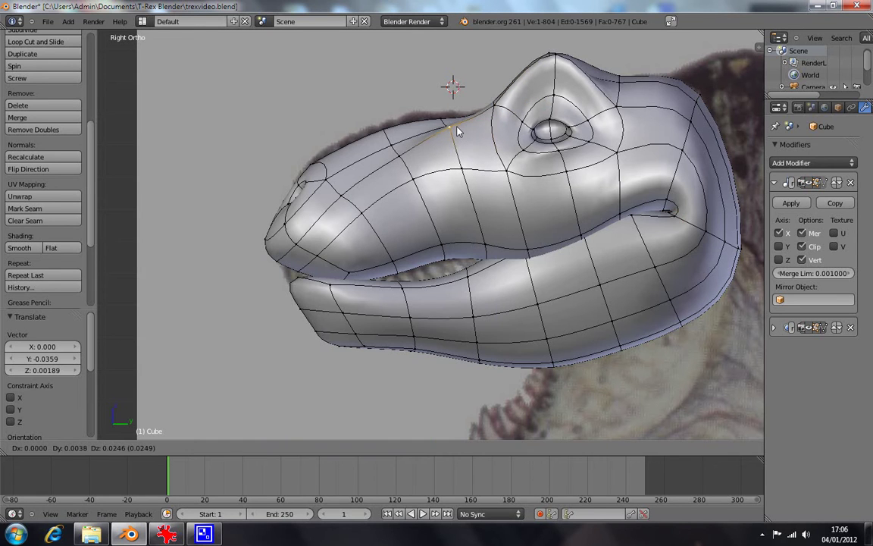
{"action": "left_click", "coordinate": [457, 128]}
{"action": "key", "text": "a"}
{"action": "key", "text": "z"}
{"action": "key", "text": "z"}
{"action": "mouse_move", "coordinate": [396, 176]}
{"action": "middle_mouse_down"}
{"action": "mouse_move", "coordinate": [592, 236]}
{"action": "mouse_move", "coordinate": [567, 212]}
{"action": "mouse_move", "coordinate": [643, 234]}
{"action": "mouse_move", "coordinate": [648, 245]}
{"action": "middle_mouse_up"}
{"action": "key", "text": "Up"}
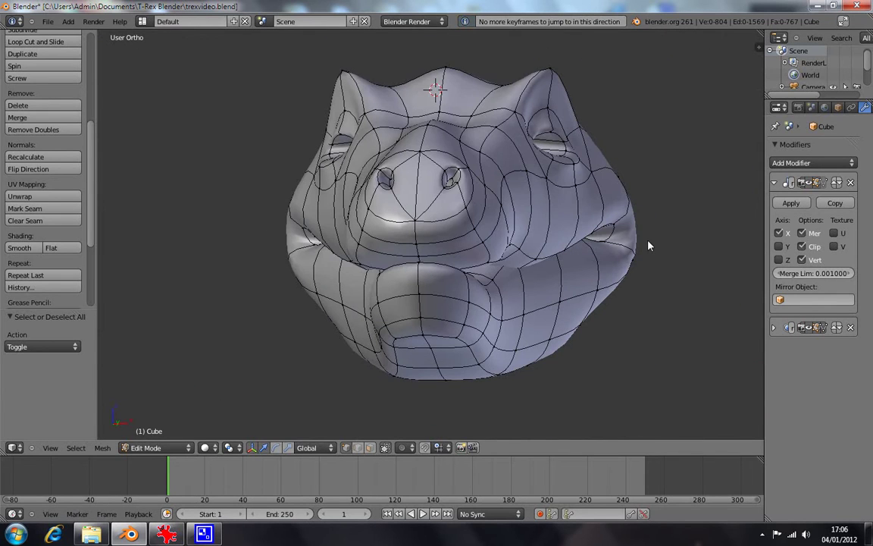
Step: Frame the head at a three-quarter angle and select the vertex behind the eye
{"action": "key", "text": "KP_1"}
{"action": "scroll", "coordinate": [580, 251], "scroll_direction": "down", "scroll_amount": 5}
{"action": "scroll", "coordinate": [433, 286], "scroll_direction": "down", "scroll_amount": 4}
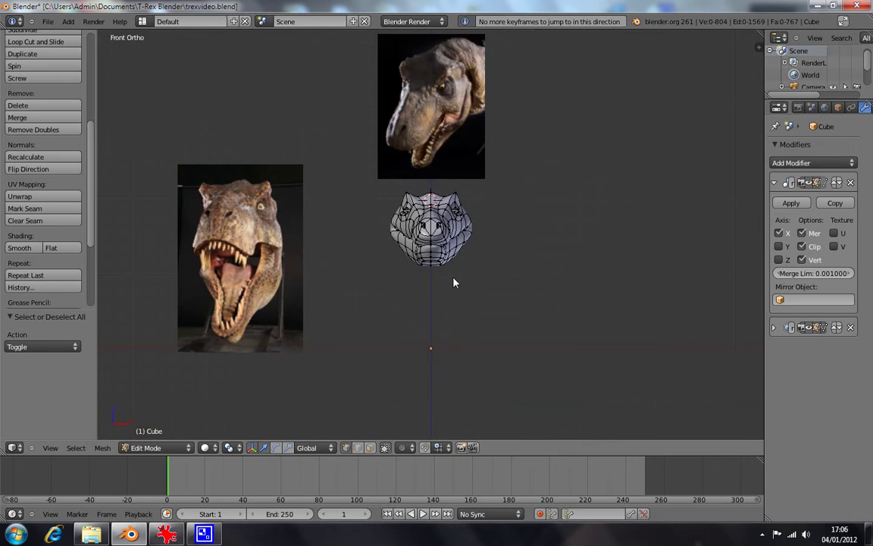
{"action": "middle_click_drag", "start_coordinate": [454, 283], "coordinate": [487, 282], "text": "shift"}
{"action": "scroll", "coordinate": [487, 283], "scroll_direction": "up", "scroll_amount": 2}
{"action": "scroll", "coordinate": [487, 283], "scroll_direction": "up", "scroll_amount": 1}
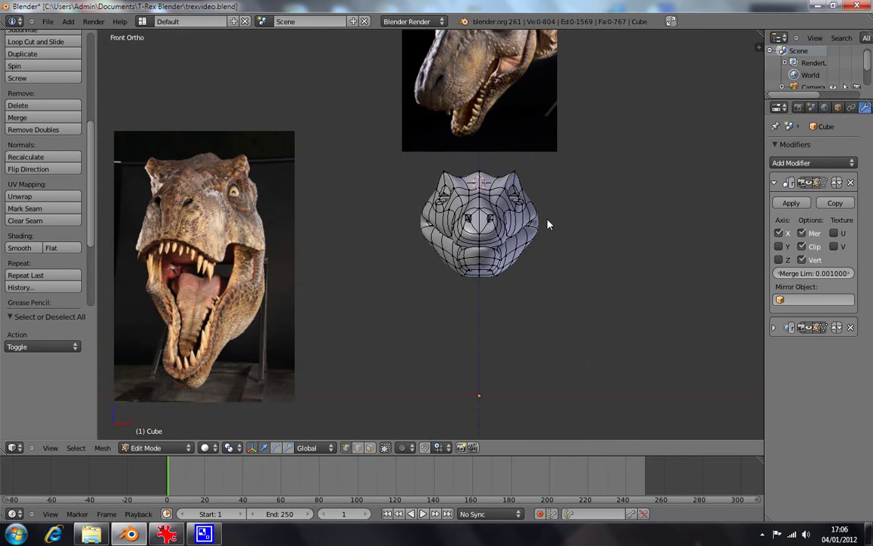
{"action": "scroll", "coordinate": [554, 239], "scroll_direction": "up", "scroll_amount": 1}
{"action": "mouse_move", "coordinate": [554, 240]}
{"action": "middle_mouse_down"}
{"action": "mouse_move", "coordinate": [406, 241]}
{"action": "mouse_move", "coordinate": [429, 248]}
{"action": "middle_mouse_up"}
{"action": "right_click", "coordinate": [485, 172]}
{"action": "mouse_move", "coordinate": [540, 225]}
{"action": "middle_mouse_down"}
{"action": "mouse_move", "coordinate": [513, 320]}
{"action": "mouse_move", "coordinate": [635, 211]}
{"action": "middle_mouse_up"}
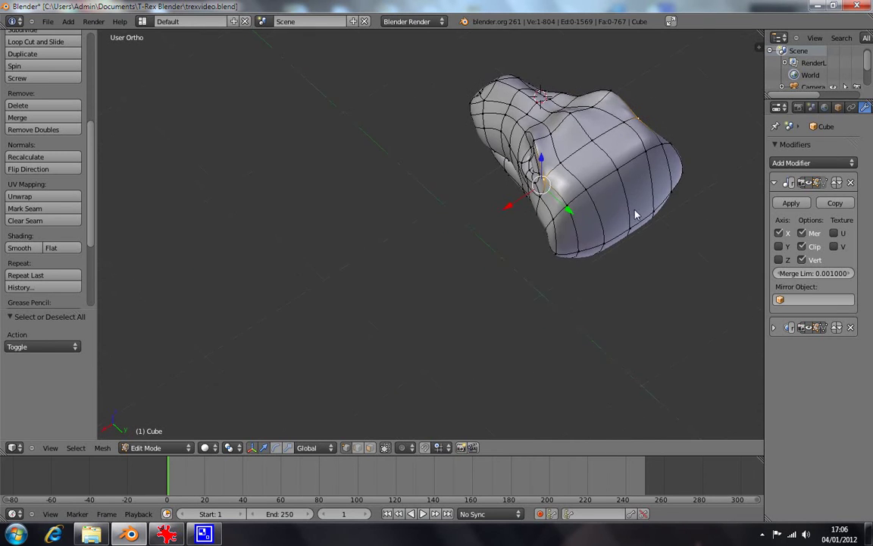
{"action": "scroll", "coordinate": [635, 211], "scroll_direction": "up", "scroll_amount": 2}
{"action": "scroll", "coordinate": [629, 226], "scroll_direction": "up", "scroll_amount": 2}
{"action": "scroll", "coordinate": [612, 210], "scroll_direction": "up", "scroll_amount": 2}
{"action": "middle_click_drag", "start_coordinate": [650, 160], "coordinate": [413, 338], "text": "shift"}
{"action": "scroll", "coordinate": [413, 337], "scroll_direction": "down", "scroll_amount": 3}
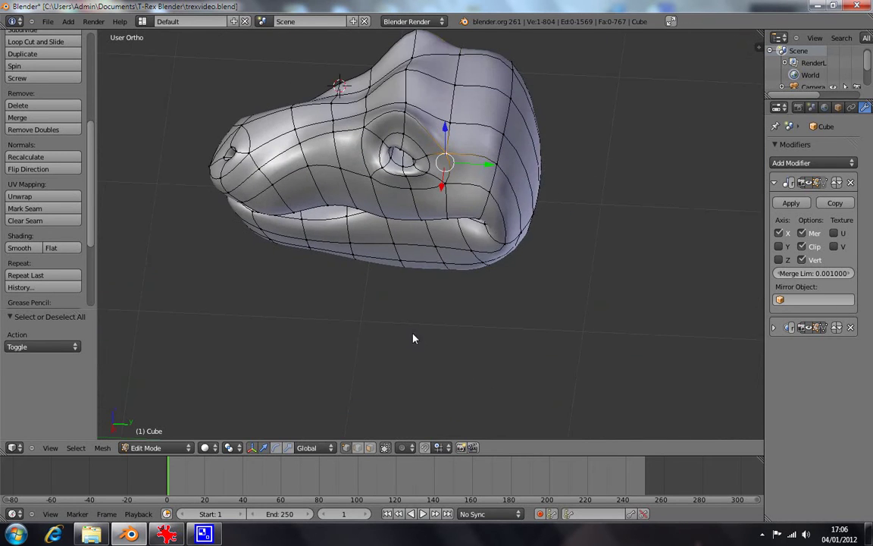
{"action": "scroll", "coordinate": [423, 245], "scroll_direction": "down", "scroll_amount": 1}
Step: Push that vertex about 0.066 outward along X and check it from the front
{"action": "left_click_drag", "start_coordinate": [403, 212], "coordinate": [407, 213]}
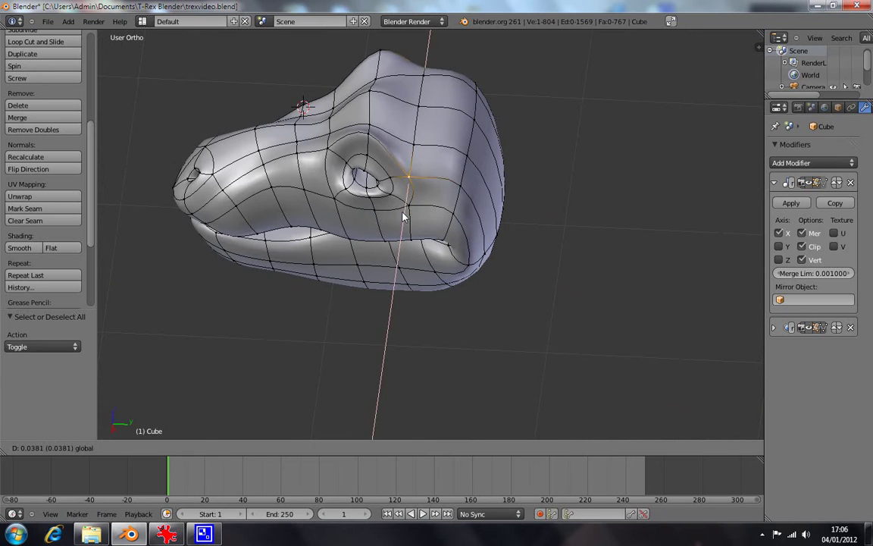
{"action": "key", "text": "g"}
{"action": "key", "text": "z"}
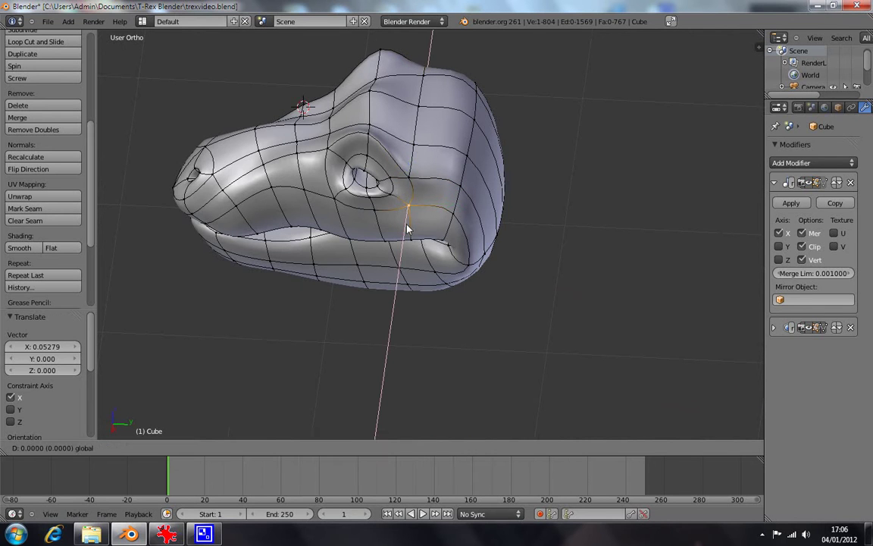
{"action": "left_click", "coordinate": [406, 237]}
{"action": "middle_click_drag", "start_coordinate": [407, 237], "coordinate": [532, 216]}
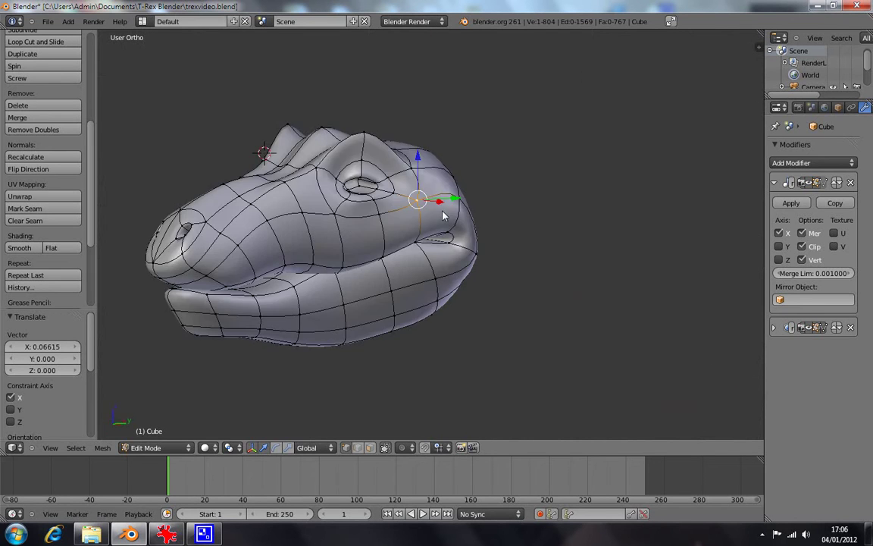
{"action": "key", "text": "KP_1"}
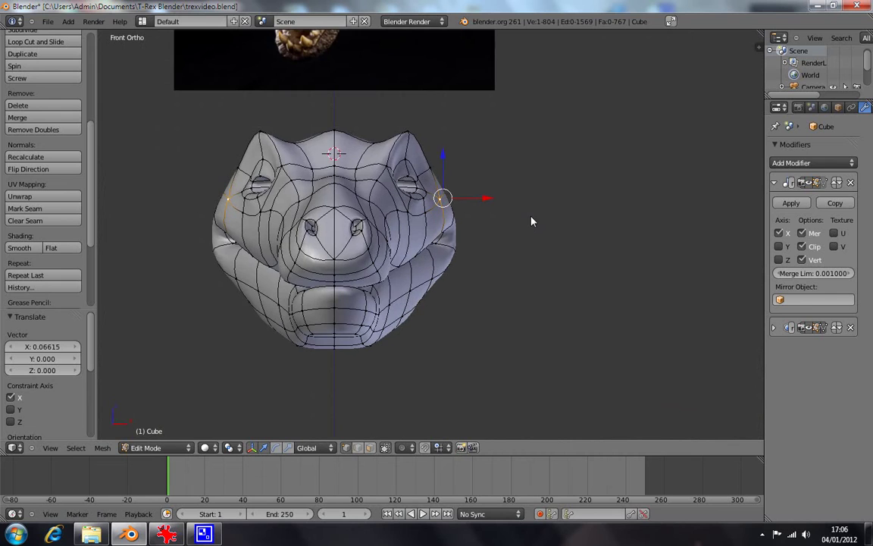
{"action": "scroll", "coordinate": [476, 230], "scroll_direction": "down", "scroll_amount": 3}
{"action": "scroll", "coordinate": [478, 234], "scroll_direction": "down", "scroll_amount": 3}
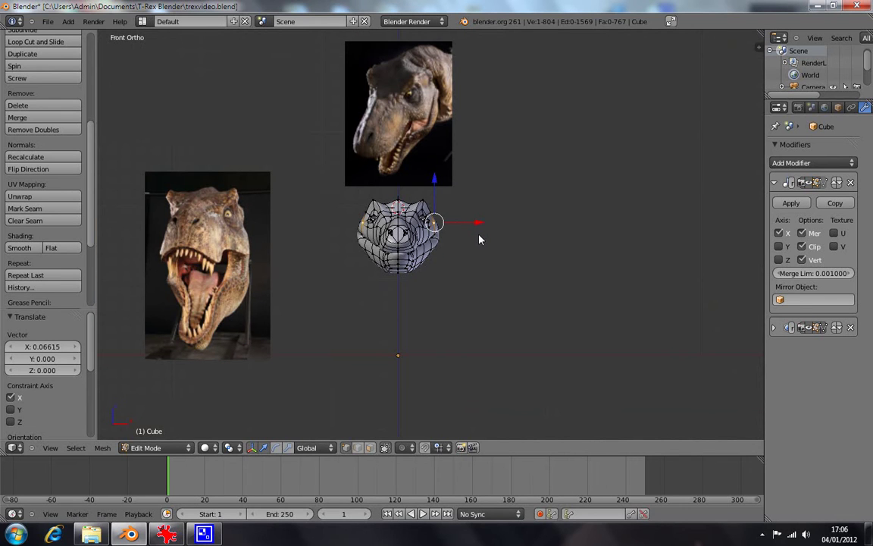
{"action": "scroll", "coordinate": [486, 238], "scroll_direction": "up", "scroll_amount": 2}
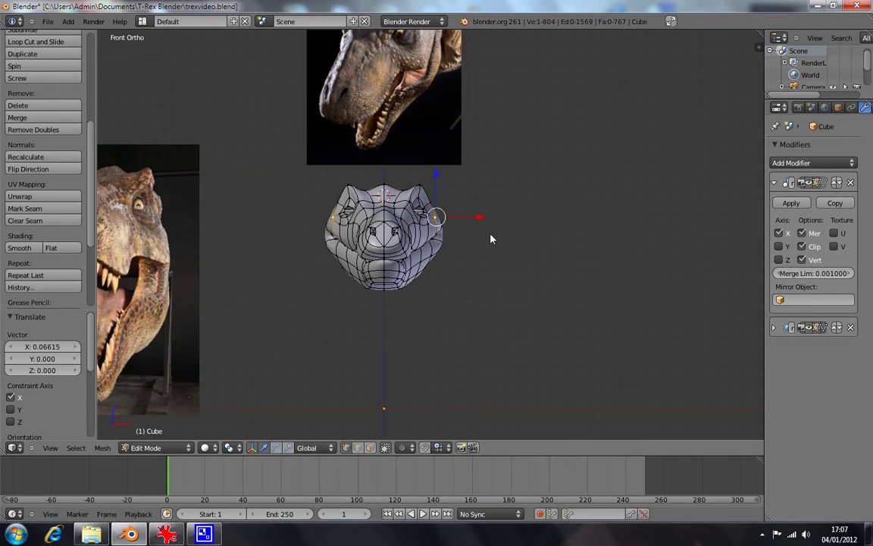
{"action": "scroll", "coordinate": [490, 240], "scroll_direction": "up", "scroll_amount": 2}
{"action": "scroll", "coordinate": [490, 239], "scroll_direction": "up", "scroll_amount": 1}
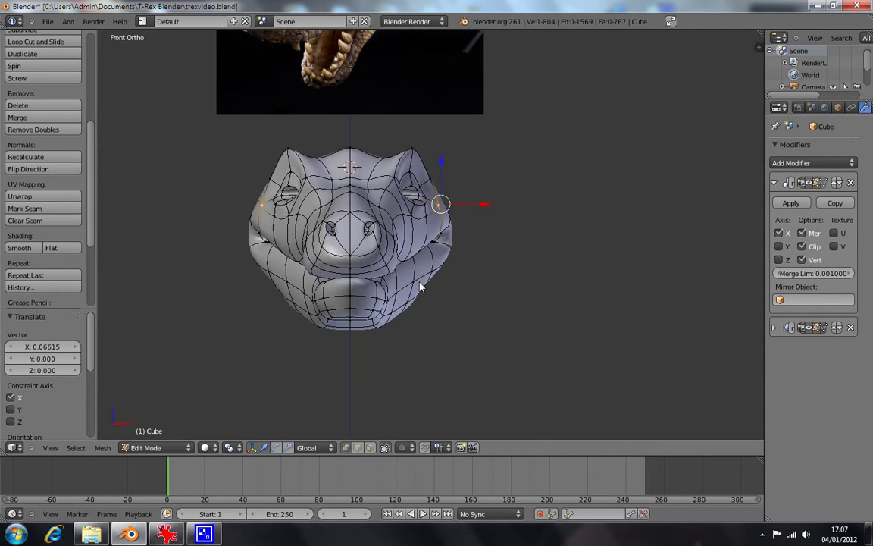
{"action": "mouse_move", "coordinate": [436, 288]}
{"action": "middle_mouse_down"}
{"action": "mouse_move", "coordinate": [338, 267]}
{"action": "mouse_move", "coordinate": [315, 279]}
{"action": "mouse_move", "coordinate": [416, 297]}
{"action": "middle_mouse_up"}
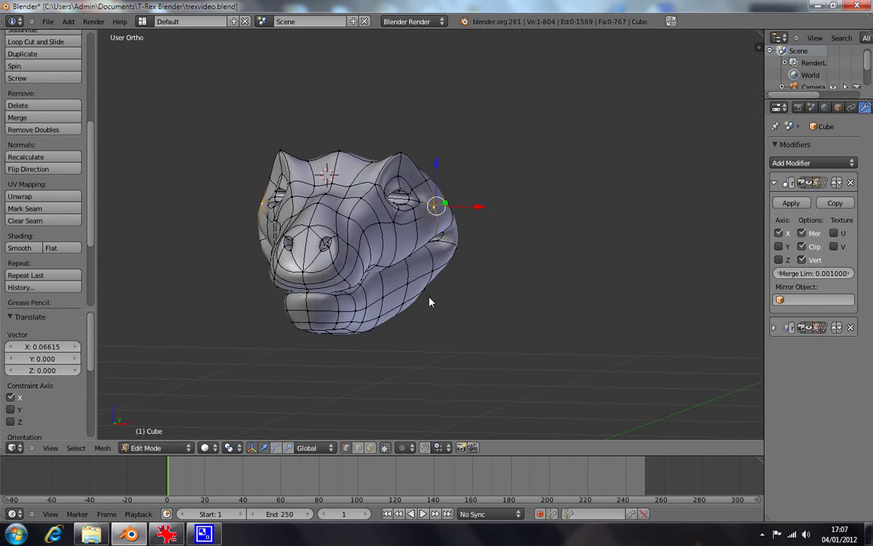
Step: In Front view, nudge the vertex beside the nose slightly along X
{"action": "key", "text": "KP_1"}
{"action": "scroll", "coordinate": [424, 296], "scroll_direction": "up", "scroll_amount": 2}
{"action": "right_click", "coordinate": [381, 234]}
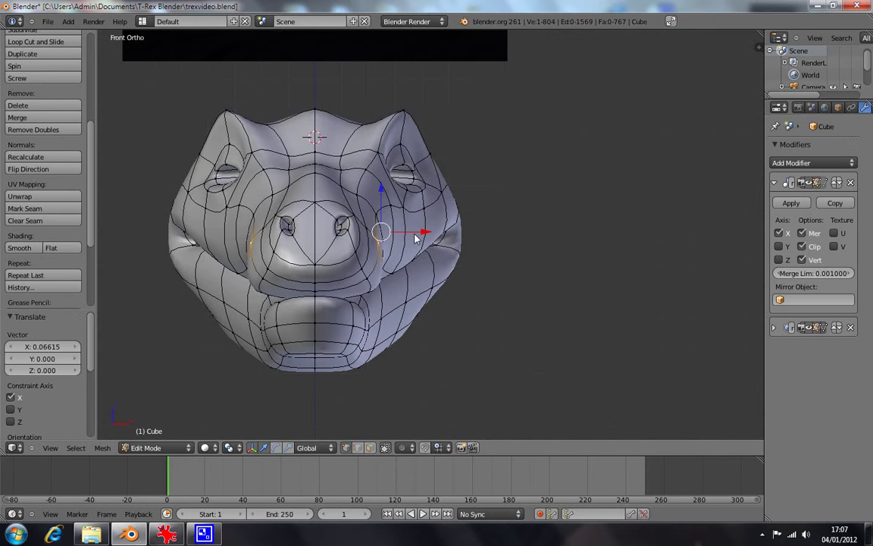
{"action": "left_click_drag", "start_coordinate": [415, 239], "coordinate": [413, 239]}
{"action": "left_click", "coordinate": [363, 233]}
{"action": "left_click_drag", "start_coordinate": [413, 232], "coordinate": [409, 231]}
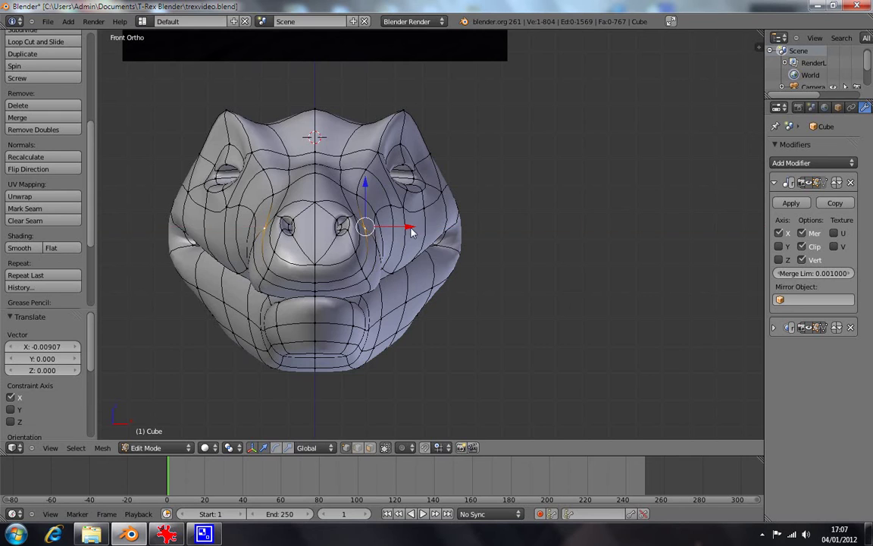
{"action": "mouse_move", "coordinate": [433, 282]}
{"action": "middle_mouse_down"}
{"action": "mouse_move", "coordinate": [400, 276]}
{"action": "mouse_move", "coordinate": [388, 255]}
{"action": "mouse_move", "coordinate": [416, 295]}
{"action": "middle_mouse_up"}
{"action": "key", "text": "KP_1"}
Step: Shift the cheek vertex below the eye about 0.023 along X, then deselect
{"action": "mouse_move", "coordinate": [417, 202]}
{"action": "left_mouse_down"}
{"action": "mouse_move", "coordinate": [413, 210]}
{"action": "mouse_move", "coordinate": [427, 200]}
{"action": "mouse_move", "coordinate": [423, 206]}
{"action": "left_mouse_up"}
{"action": "right_click", "coordinate": [421, 197]}
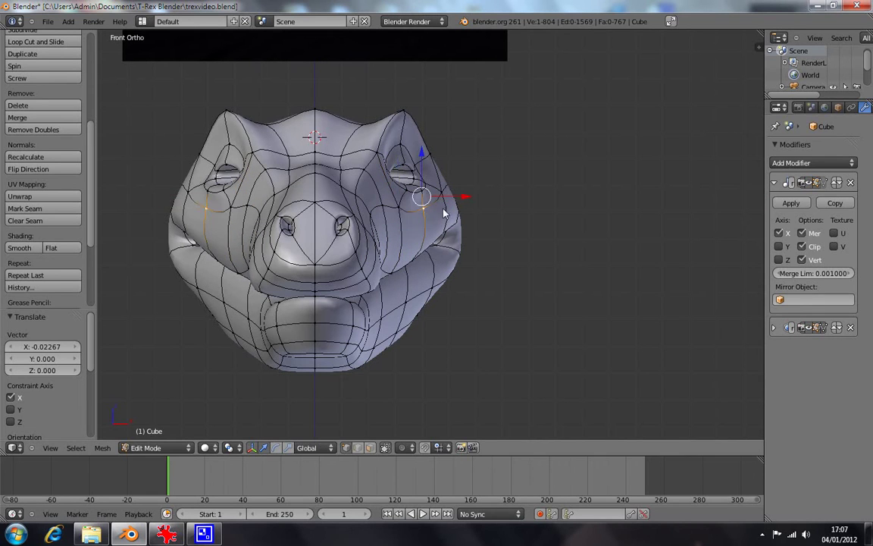
{"action": "key", "text": "a"}
{"action": "mouse_move", "coordinate": [458, 306]}
{"action": "middle_mouse_down"}
{"action": "mouse_move", "coordinate": [429, 325]}
{"action": "mouse_move", "coordinate": [389, 279]}
{"action": "mouse_move", "coordinate": [338, 283]}
{"action": "mouse_move", "coordinate": [314, 326]}
{"action": "mouse_move", "coordinate": [275, 311]}
{"action": "mouse_move", "coordinate": [298, 253]}
{"action": "mouse_move", "coordinate": [308, 251]}
{"action": "mouse_move", "coordinate": [360, 256]}
{"action": "mouse_move", "coordinate": [432, 311]}
{"action": "mouse_move", "coordinate": [503, 312]}
{"action": "mouse_move", "coordinate": [429, 307]}
{"action": "middle_mouse_up"}
{"action": "key", "text": "KP_1"}
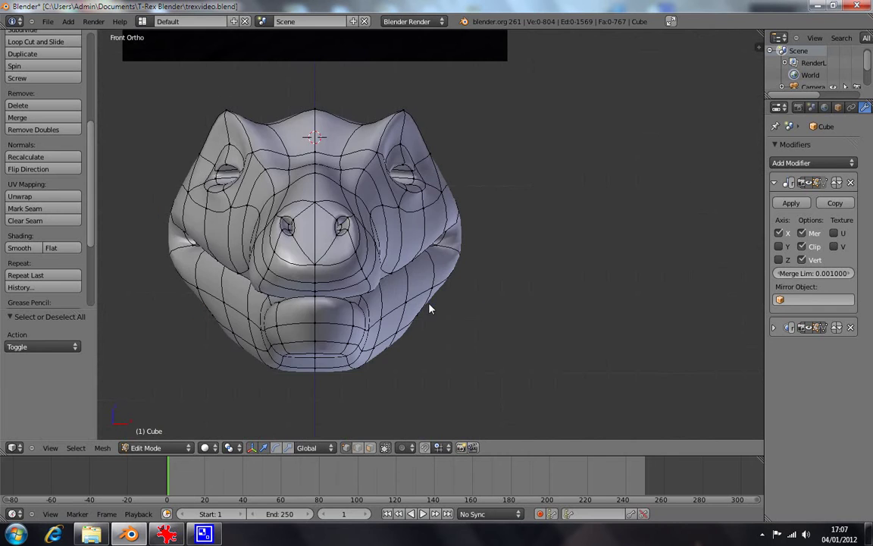
{"action": "scroll", "coordinate": [240, 325], "scroll_direction": "up", "scroll_amount": 1}
{"action": "scroll", "coordinate": [293, 327], "scroll_direction": "down", "scroll_amount": 6}
{"action": "middle_click_drag", "start_coordinate": [292, 327], "coordinate": [341, 306], "text": "shift"}
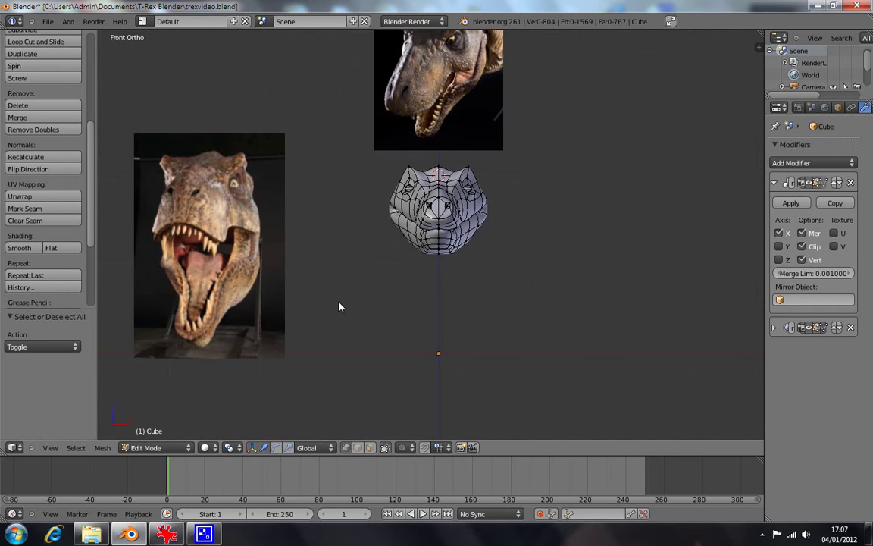
Step: From the bottom view, nudge three underside jaw edge loops inward along X
{"action": "scroll", "coordinate": [432, 303], "scroll_direction": "up", "scroll_amount": 4}
{"action": "scroll", "coordinate": [530, 273], "scroll_direction": "down", "scroll_amount": 1}
{"action": "scroll", "coordinate": [522, 277], "scroll_direction": "up", "scroll_amount": 2}
{"action": "scroll", "coordinate": [522, 288], "scroll_direction": "up", "scroll_amount": 2}
{"action": "scroll", "coordinate": [570, 288], "scroll_direction": "up", "scroll_amount": 1}
{"action": "scroll", "coordinate": [576, 294], "scroll_direction": "down", "scroll_amount": 3}
{"action": "mouse_move", "coordinate": [560, 321]}
{"action": "middle_mouse_down"}
{"action": "mouse_move", "coordinate": [513, 207]}
{"action": "mouse_move", "coordinate": [442, 205]}
{"action": "mouse_move", "coordinate": [458, 223]}
{"action": "mouse_move", "coordinate": [439, 215]}
{"action": "mouse_move", "coordinate": [481, 239]}
{"action": "mouse_move", "coordinate": [432, 323]}
{"action": "middle_mouse_up"}
{"action": "key", "text": "ctrl+KP_7"}
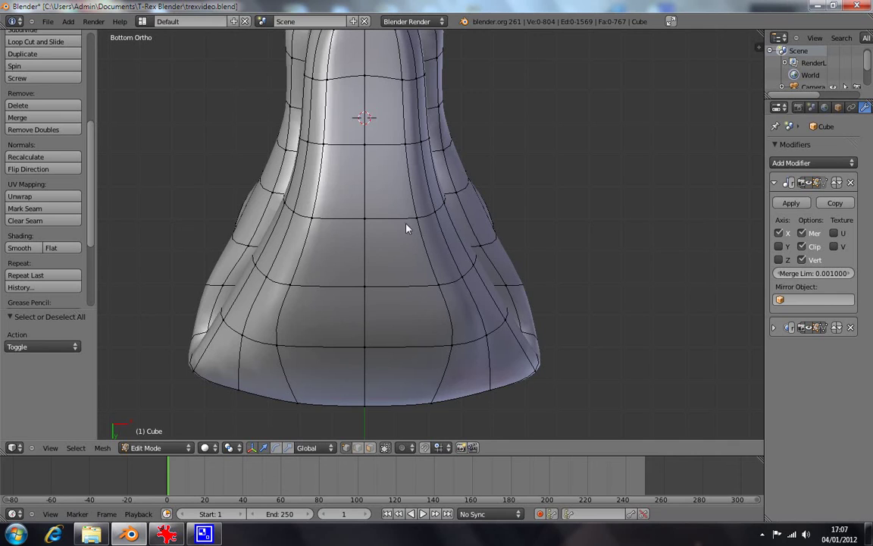
{"action": "right_click", "coordinate": [413, 223], "text": "alt"}
{"action": "key", "text": "g"}
{"action": "key", "text": "x"}
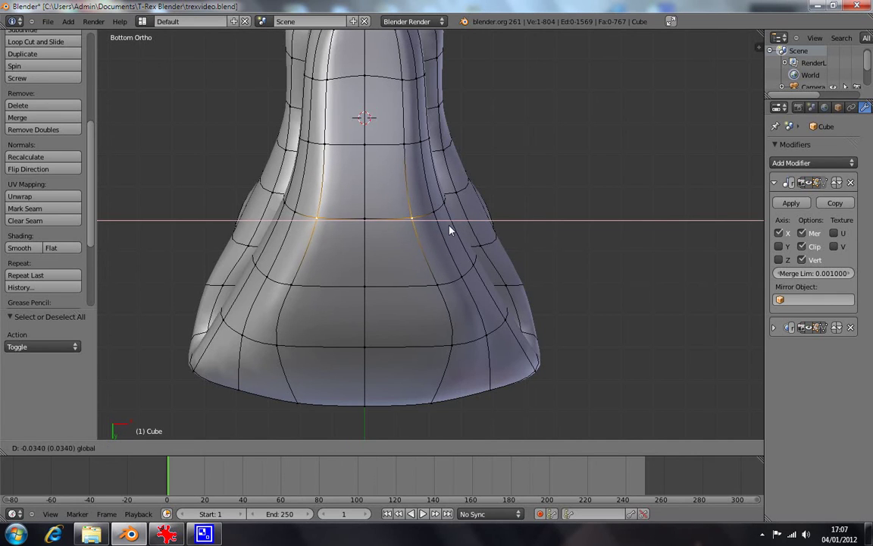
{"action": "left_click", "coordinate": [451, 228]}
{"action": "right_click", "coordinate": [438, 283], "text": "alt"}
{"action": "key", "text": "g"}
{"action": "key", "text": "x"}
{"action": "left_click", "coordinate": [464, 297]}
{"action": "right_click", "coordinate": [475, 343], "text": "alt"}
{"action": "key", "text": "g"}
{"action": "key", "text": "x"}
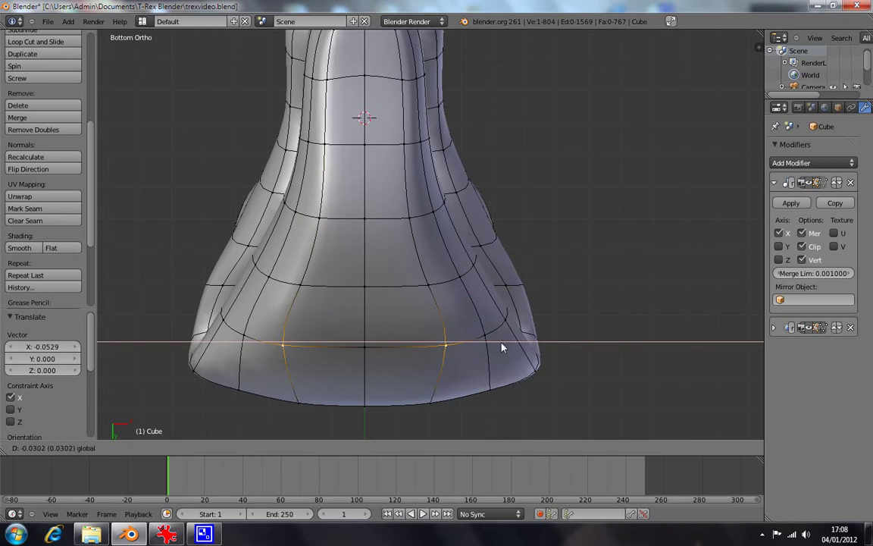
{"action": "left_click", "coordinate": [475, 342]}
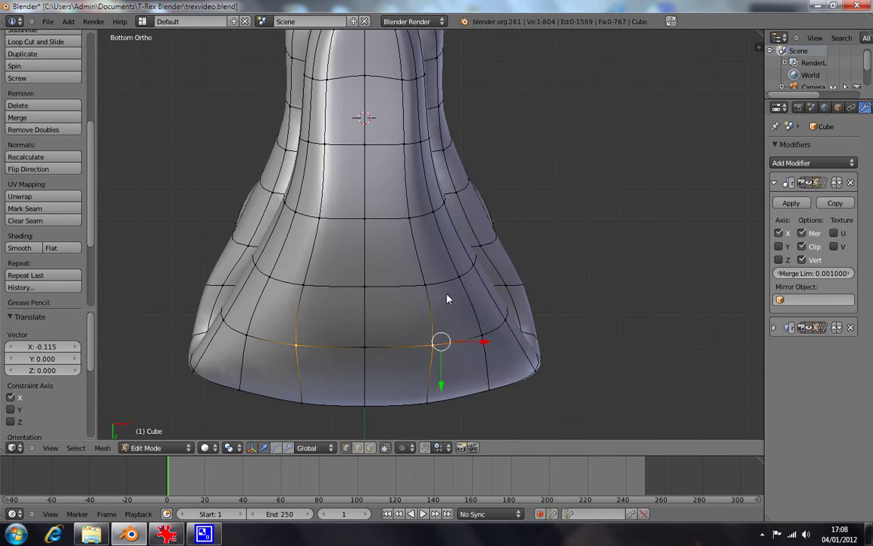
Step: Shift three more jaw-side edge loops, top to bottom, inward along X
{"action": "right_click", "coordinate": [441, 217], "text": "alt"}
{"action": "key", "text": "g"}
{"action": "key", "text": "x"}
{"action": "left_click", "coordinate": [464, 231]}
{"action": "right_click", "coordinate": [464, 280], "text": "alt"}
{"action": "key", "text": "g"}
{"action": "key", "text": "x"}
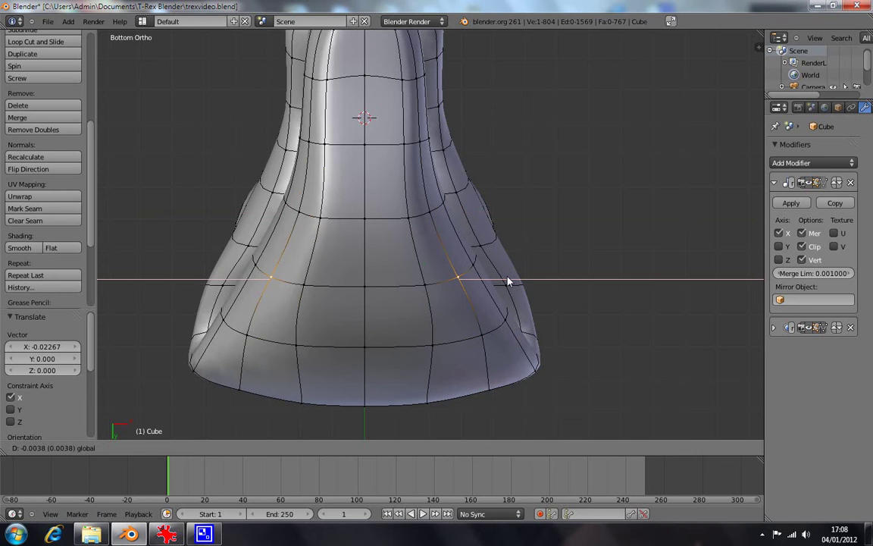
{"action": "left_click", "coordinate": [502, 283]}
{"action": "right_click", "coordinate": [491, 337], "text": "alt"}
{"action": "key", "text": "g"}
{"action": "key", "text": "x"}
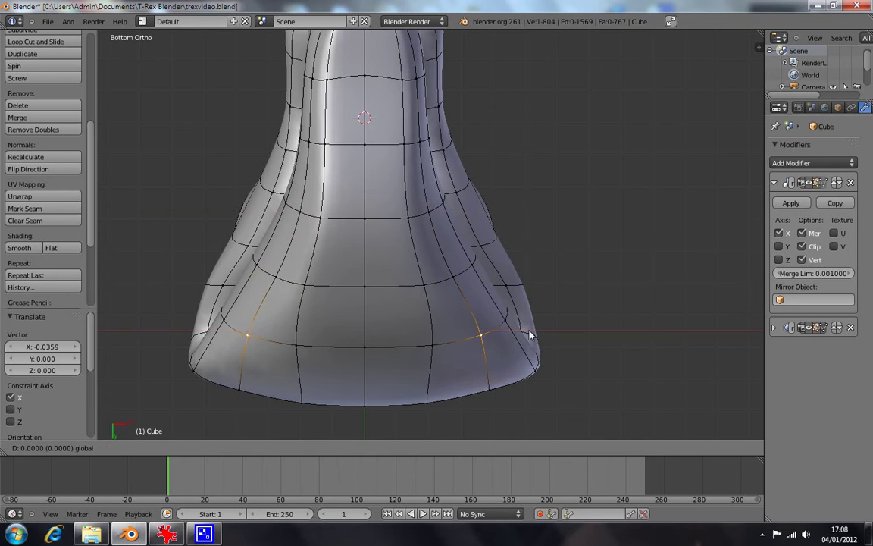
{"action": "left_click", "coordinate": [517, 331]}
Step: Check the jaw from front and back, then move two jaw-side vertices inward along X
{"action": "middle_click_drag", "start_coordinate": [327, 240], "coordinate": [181, 278]}
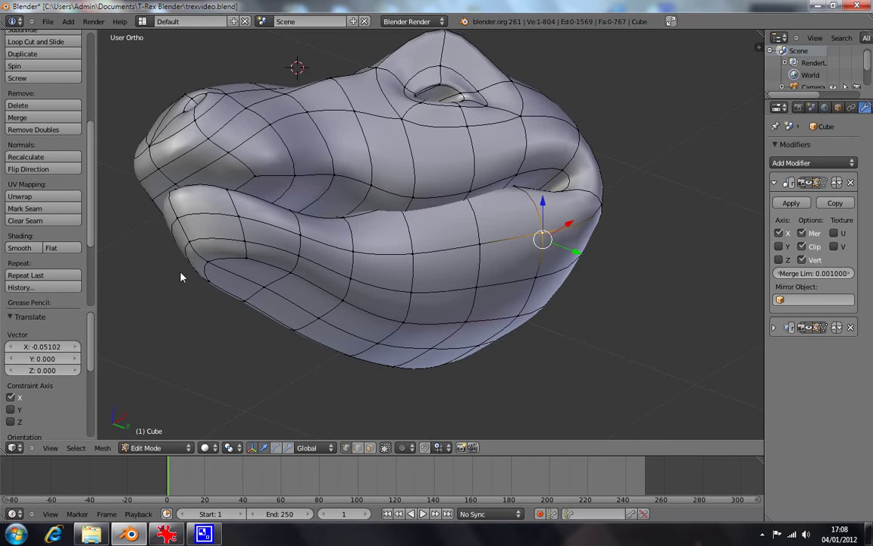
{"action": "key", "text": "KP_1"}
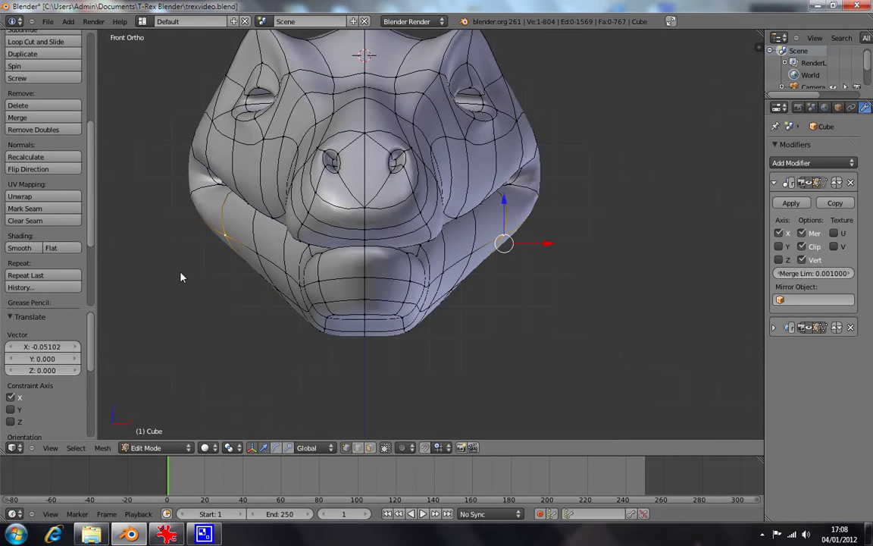
{"action": "key", "text": "ctrl+KP_1"}
{"action": "key", "text": "KP_1"}
{"action": "key", "text": "ctrl+KP_7"}
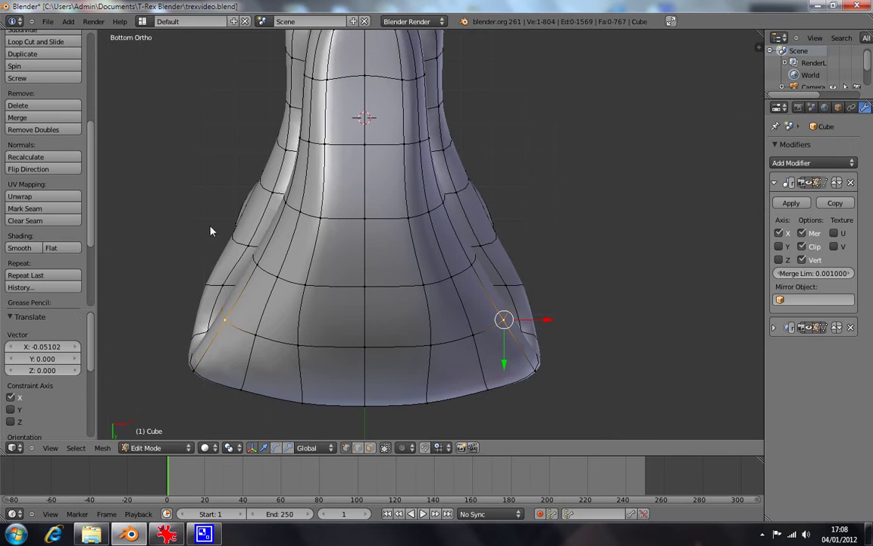
{"action": "key", "text": "g"}
{"action": "key", "text": "x"}
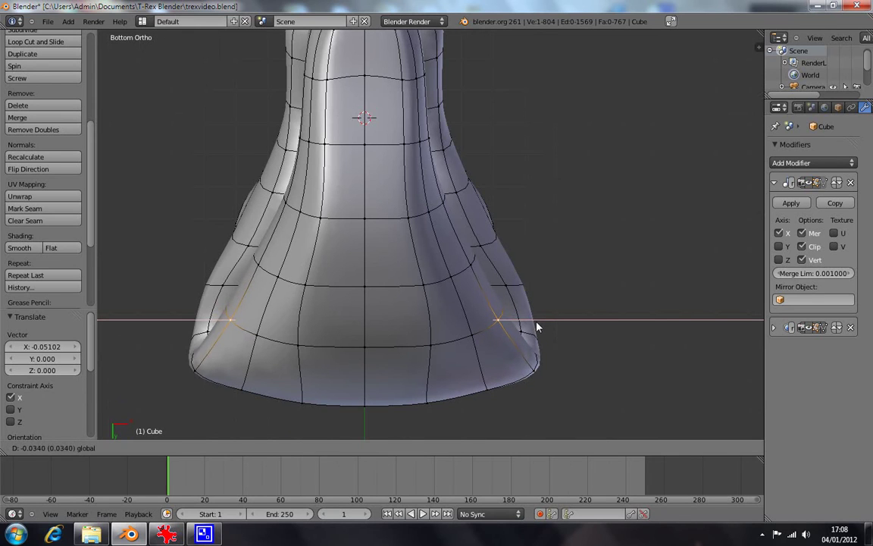
{"action": "left_click", "coordinate": [528, 327]}
{"action": "right_click", "coordinate": [468, 271]}
{"action": "key", "text": "g"}
{"action": "key", "text": "x"}
{"action": "left_click", "coordinate": [494, 275]}
Step: Move a vertex higher up the jaw side inward along X and review from the front
{"action": "right_click", "coordinate": [438, 204]}
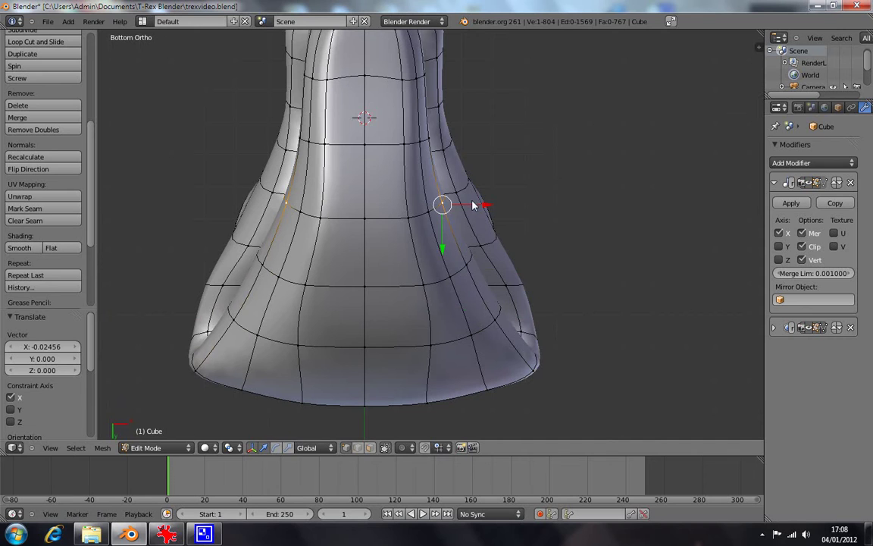
{"action": "key", "text": "g"}
{"action": "key", "text": "x"}
{"action": "left_click", "coordinate": [424, 180]}
{"action": "mouse_move", "coordinate": [407, 165]}
{"action": "middle_mouse_down"}
{"action": "mouse_move", "coordinate": [311, 316]}
{"action": "mouse_move", "coordinate": [356, 286]}
{"action": "mouse_move", "coordinate": [389, 287]}
{"action": "middle_mouse_up"}
{"action": "key", "text": "KP_1"}
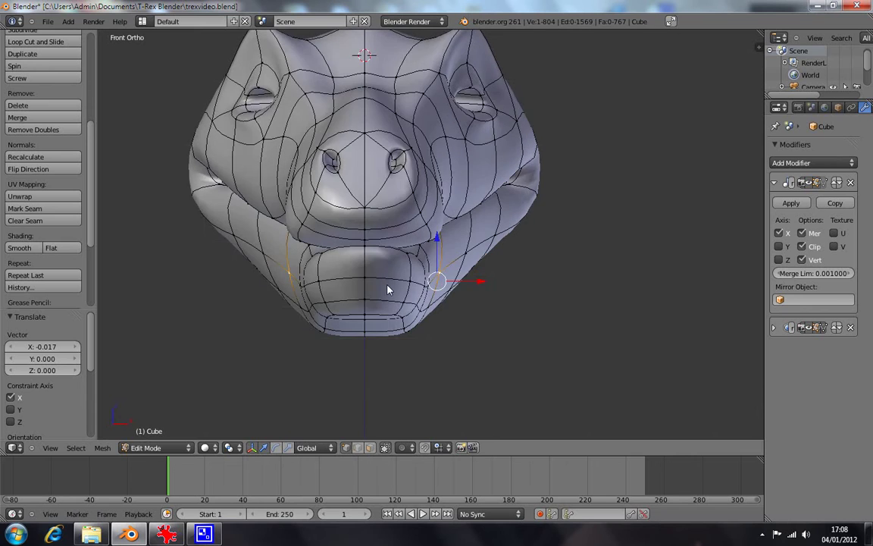
{"action": "key", "text": "z"}
{"action": "scroll", "coordinate": [432, 313], "scroll_direction": "down", "scroll_amount": 5}
{"action": "key", "text": "z"}
{"action": "scroll", "coordinate": [366, 312], "scroll_direction": "down", "scroll_amount": 2}
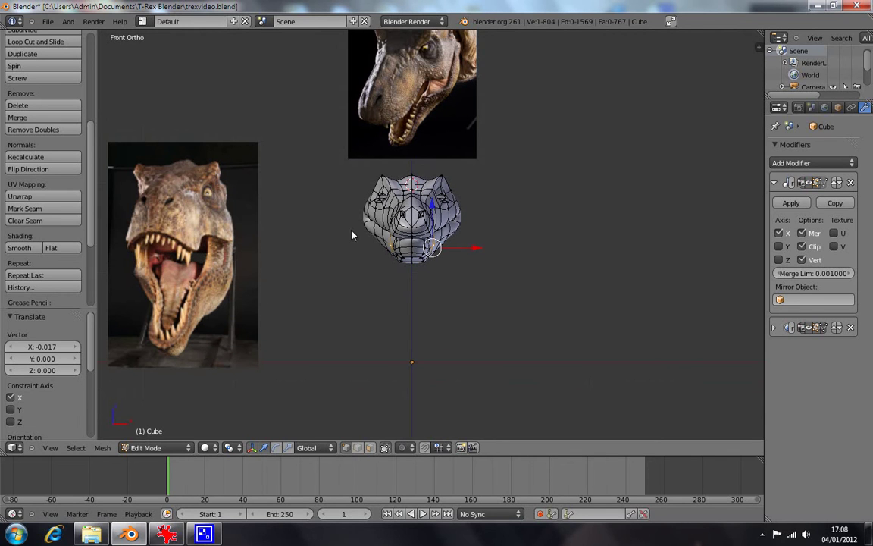
{"action": "scroll", "coordinate": [438, 241], "scroll_direction": "up", "scroll_amount": 2}
{"action": "scroll", "coordinate": [438, 241], "scroll_direction": "up", "scroll_amount": 2}
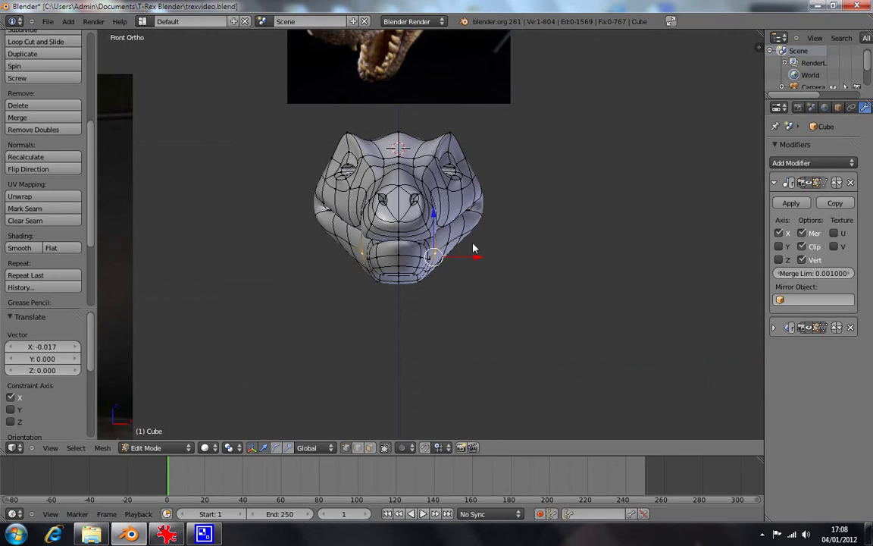
{"action": "key", "text": "a"}
{"action": "mouse_move", "coordinate": [481, 249]}
{"action": "middle_mouse_down"}
{"action": "mouse_move", "coordinate": [421, 252]}
{"action": "mouse_move", "coordinate": [420, 281]}
{"action": "mouse_move", "coordinate": [463, 270]}
{"action": "mouse_move", "coordinate": [442, 255]}
{"action": "middle_mouse_up"}
{"action": "key", "text": "KP_1"}
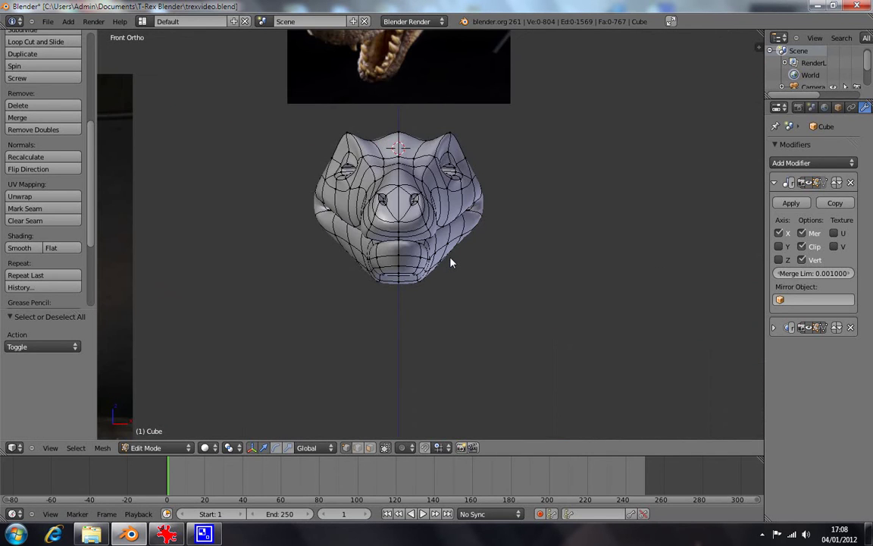
{"action": "scroll", "coordinate": [449, 273], "scroll_direction": "down", "scroll_amount": 3}
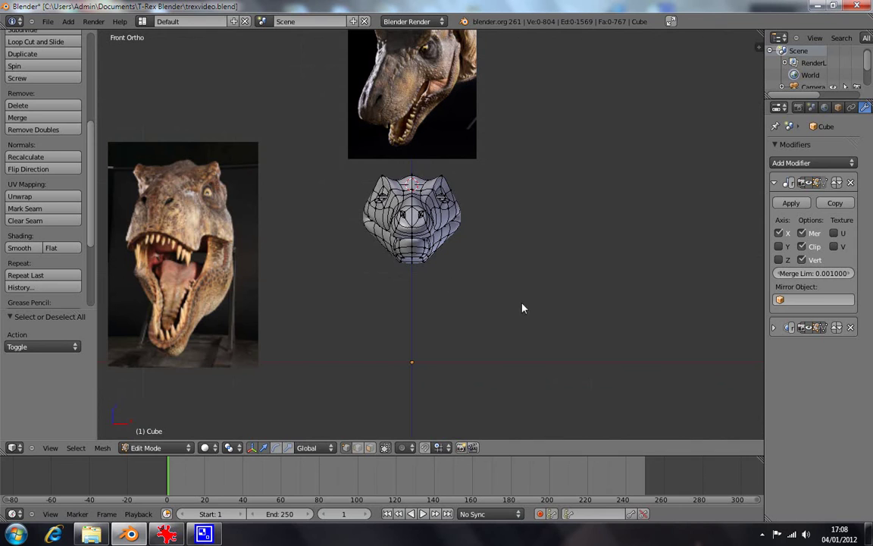
{"action": "scroll", "coordinate": [348, 283], "scroll_direction": "up", "scroll_amount": 1}
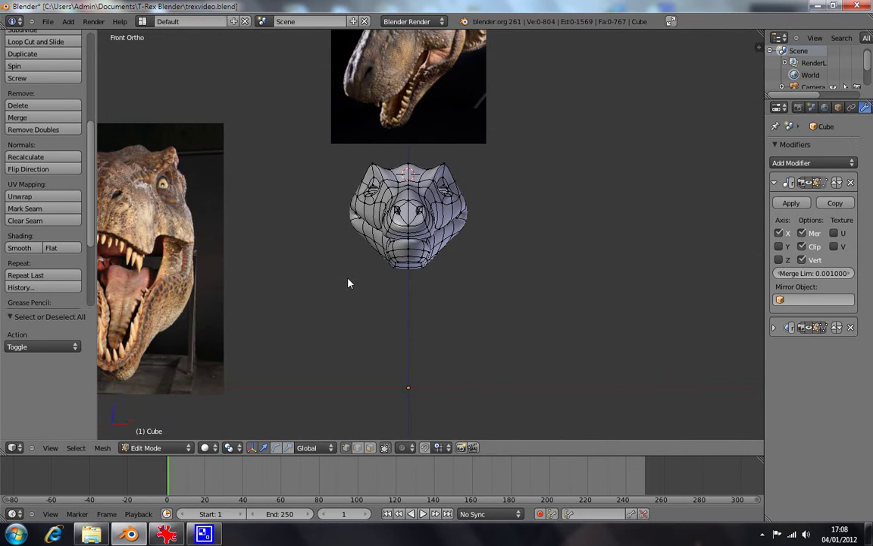
{"action": "scroll", "coordinate": [348, 283], "scroll_direction": "down", "scroll_amount": 1}
{"action": "scroll", "coordinate": [348, 283], "scroll_direction": "up", "scroll_amount": 1}
{"action": "key", "text": "a"}
{"action": "key", "text": "z"}
{"action": "key", "text": "a"}
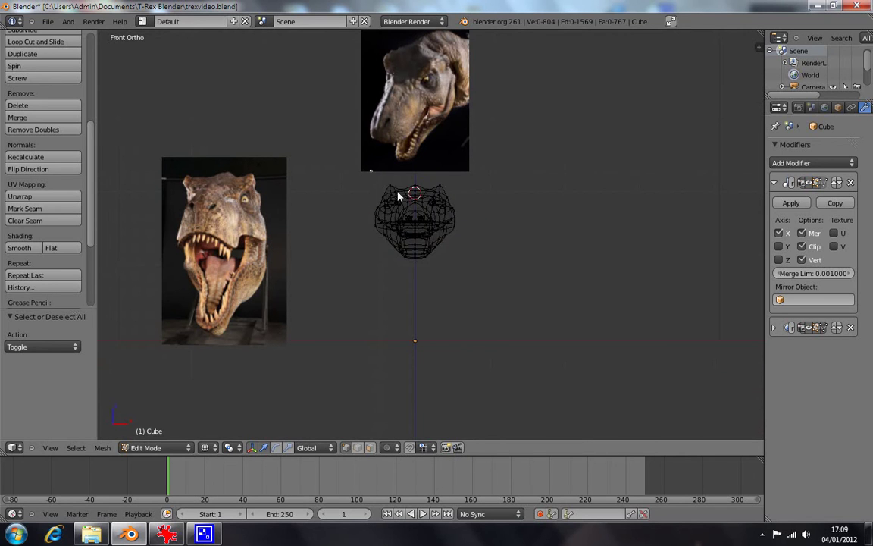
{"action": "key", "text": "a"}
{"action": "key", "text": "s"}
{"action": "key", "text": "x"}
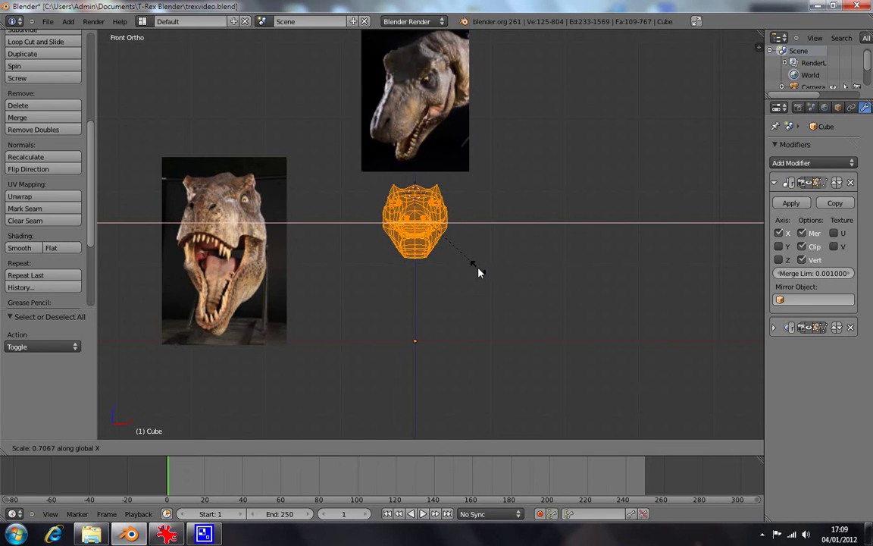
{"action": "left_click", "coordinate": [479, 271]}
{"action": "scroll", "coordinate": [479, 272], "scroll_direction": "up", "scroll_amount": 5}
{"action": "key", "text": "z"}
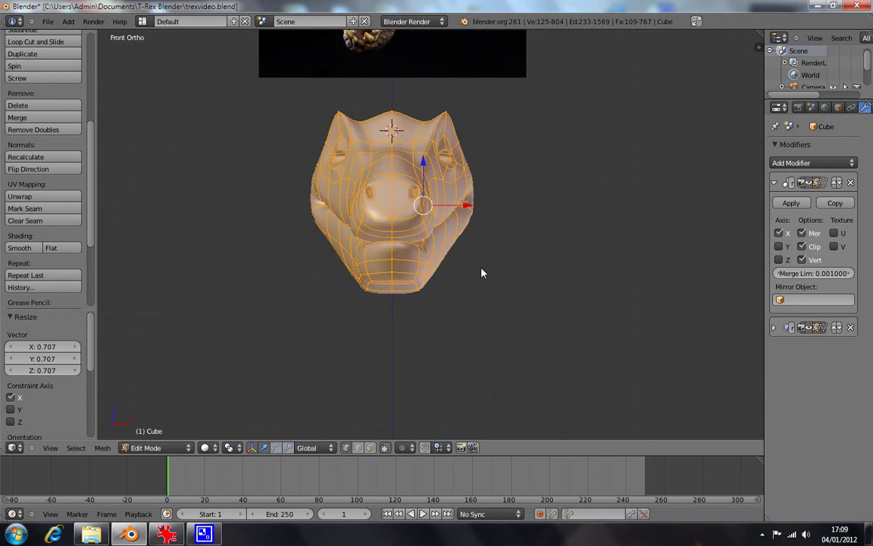
{"action": "key", "text": "a"}
{"action": "mouse_move", "coordinate": [482, 273]}
{"action": "middle_mouse_down"}
{"action": "mouse_move", "coordinate": [413, 253]}
{"action": "mouse_move", "coordinate": [376, 267]}
{"action": "mouse_move", "coordinate": [470, 286]}
{"action": "mouse_move", "coordinate": [502, 275]}
{"action": "mouse_move", "coordinate": [470, 259]}
{"action": "mouse_move", "coordinate": [414, 279]}
{"action": "mouse_move", "coordinate": [386, 275]}
{"action": "mouse_move", "coordinate": [382, 209]}
{"action": "mouse_move", "coordinate": [497, 275]}
{"action": "mouse_move", "coordinate": [473, 286]}
{"action": "mouse_move", "coordinate": [474, 254]}
{"action": "mouse_move", "coordinate": [472, 278]}
{"action": "middle_mouse_up"}
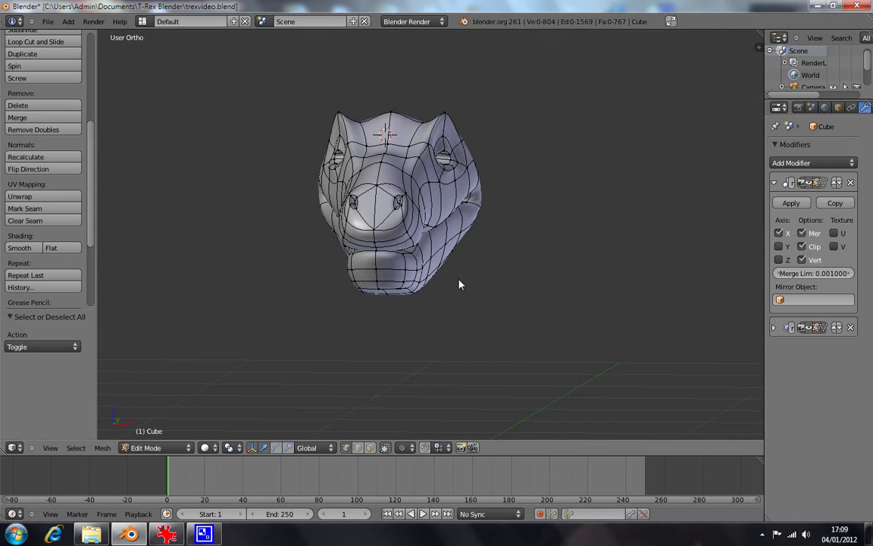
{"action": "key", "text": "KP_1"}
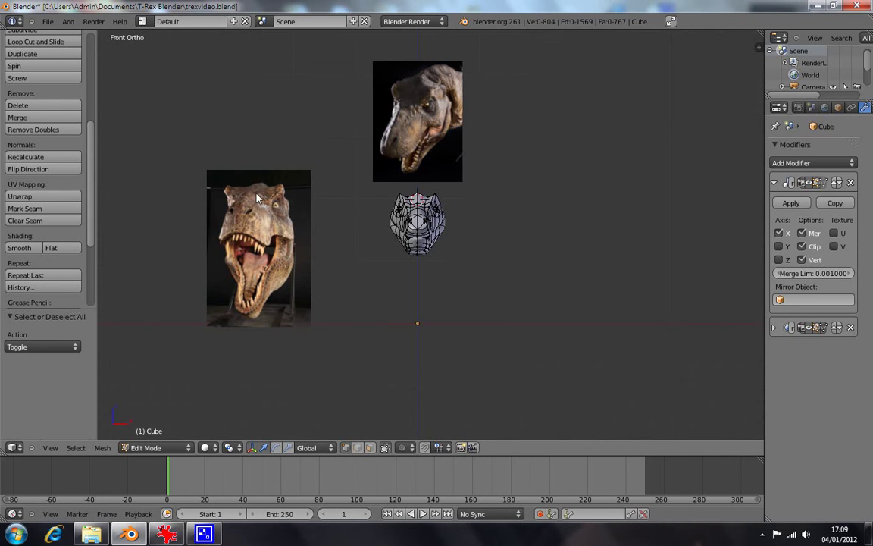
{"action": "scroll", "coordinate": [489, 249], "scroll_direction": "up", "scroll_amount": 4}
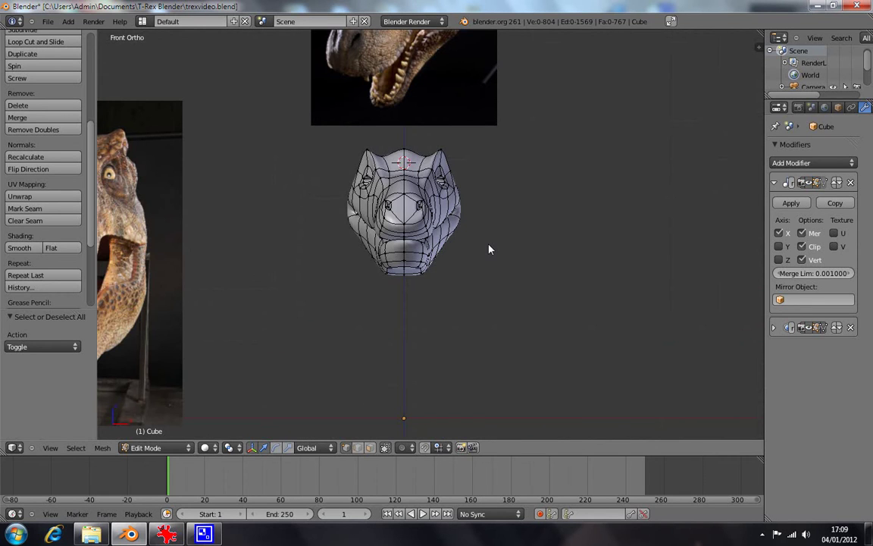
{"action": "key", "text": "a"}
{"action": "key", "text": "s"}
{"action": "key", "text": "x"}
{"action": "key", "text": "Return"}
{"action": "key", "text": "a"}
{"action": "scroll", "coordinate": [314, 298], "scroll_direction": "down", "scroll_amount": 2}
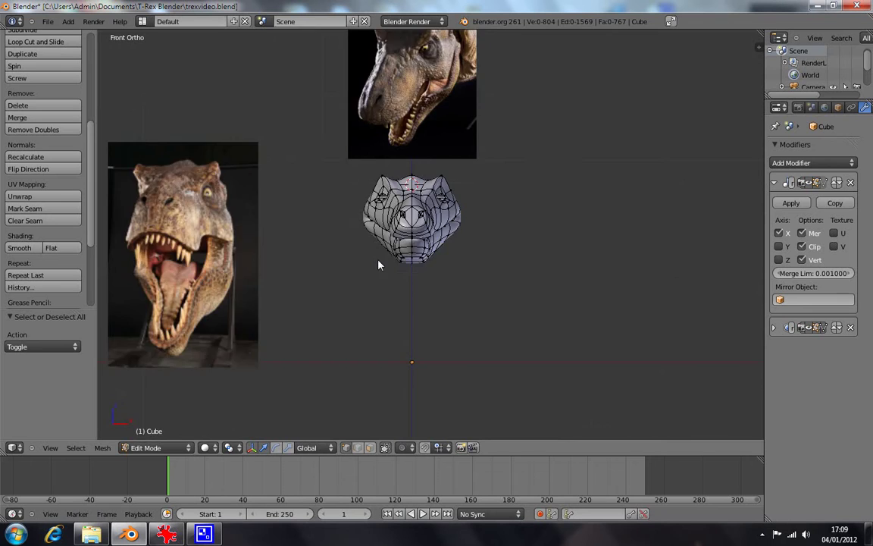
{"action": "scroll", "coordinate": [379, 263], "scroll_direction": "up", "scroll_amount": 4}
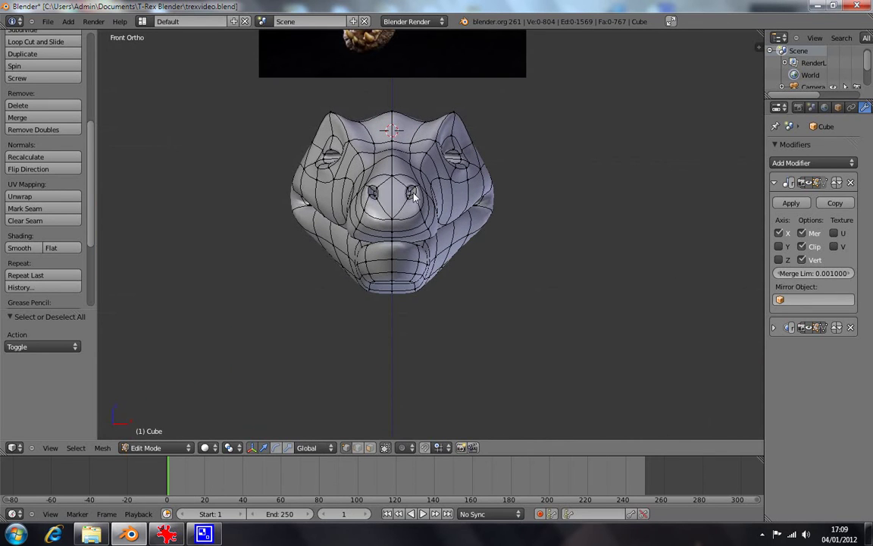
{"action": "scroll", "coordinate": [409, 196], "scroll_direction": "up", "scroll_amount": 1}
{"action": "scroll", "coordinate": [406, 194], "scroll_direction": "up", "scroll_amount": 1}
{"action": "scroll", "coordinate": [407, 197], "scroll_direction": "down", "scroll_amount": 3}
{"action": "scroll", "coordinate": [379, 258], "scroll_direction": "down", "scroll_amount": 2}
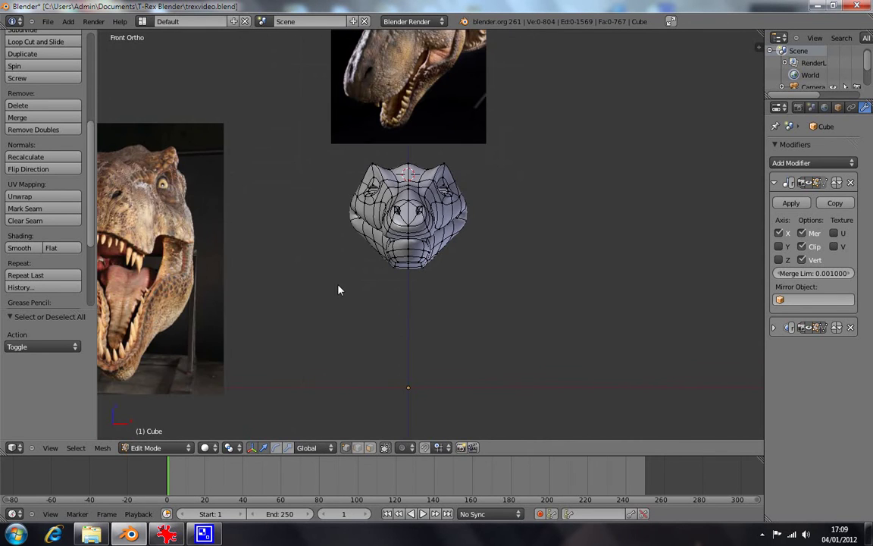
{"action": "scroll", "coordinate": [342, 277], "scroll_direction": "down", "scroll_amount": 1}
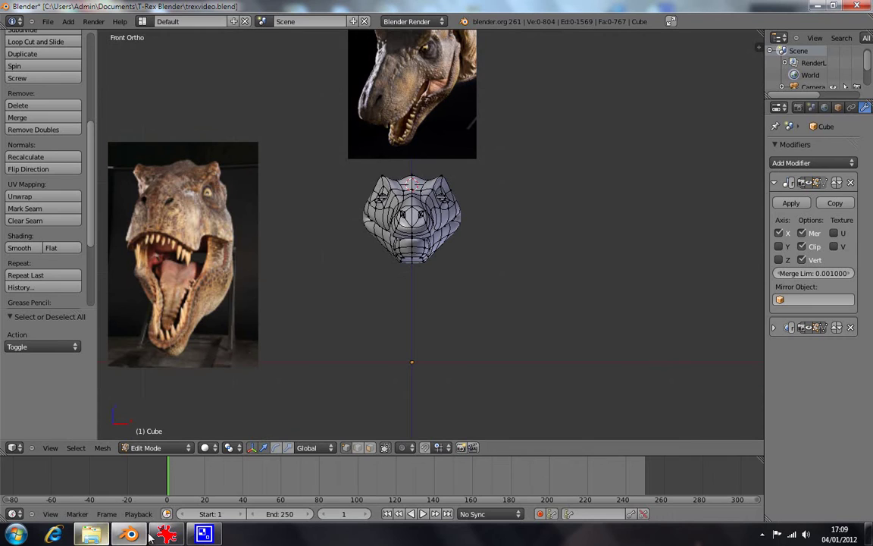
{"action": "left_click", "coordinate": [89, 534]}
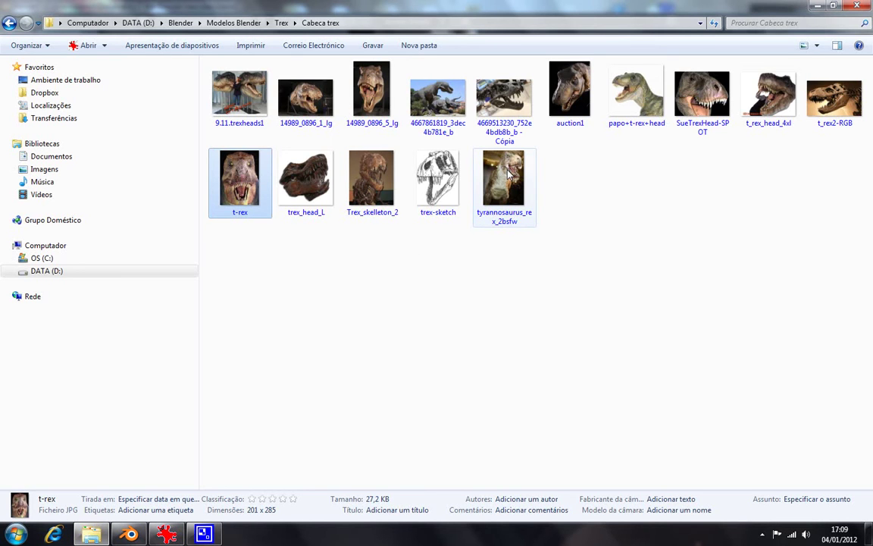
{"action": "left_click", "coordinate": [836, 110]}
{"action": "double_click", "coordinate": [835, 110]}
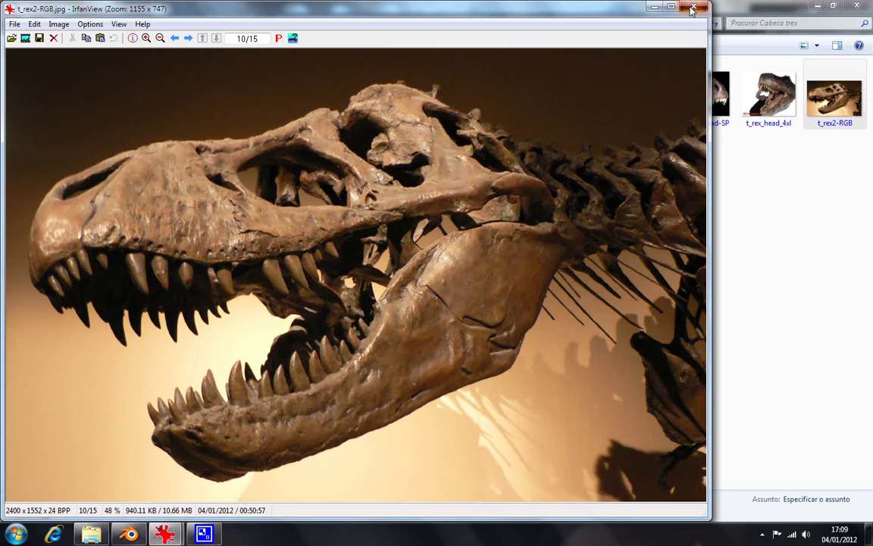
{"action": "left_click", "coordinate": [693, 7]}
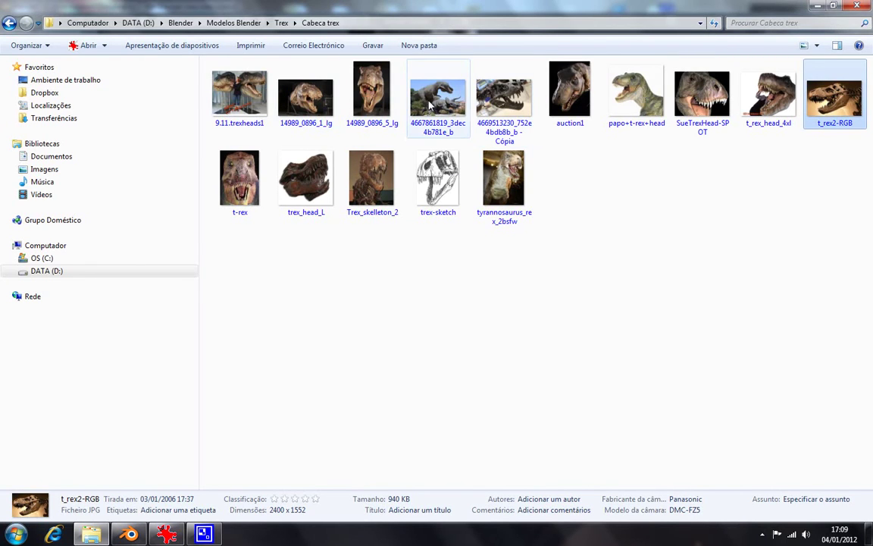
{"action": "double_click", "coordinate": [466, 94]}
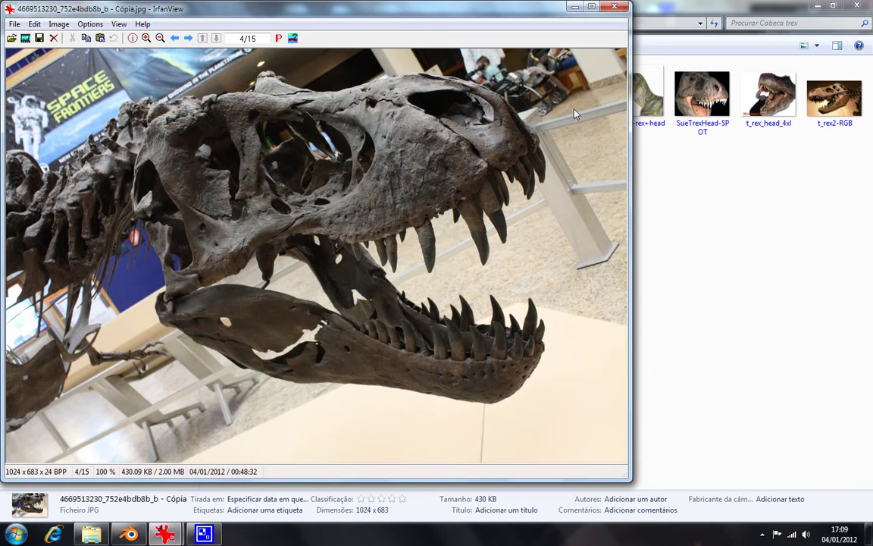
{"action": "left_click", "coordinate": [574, 6]}
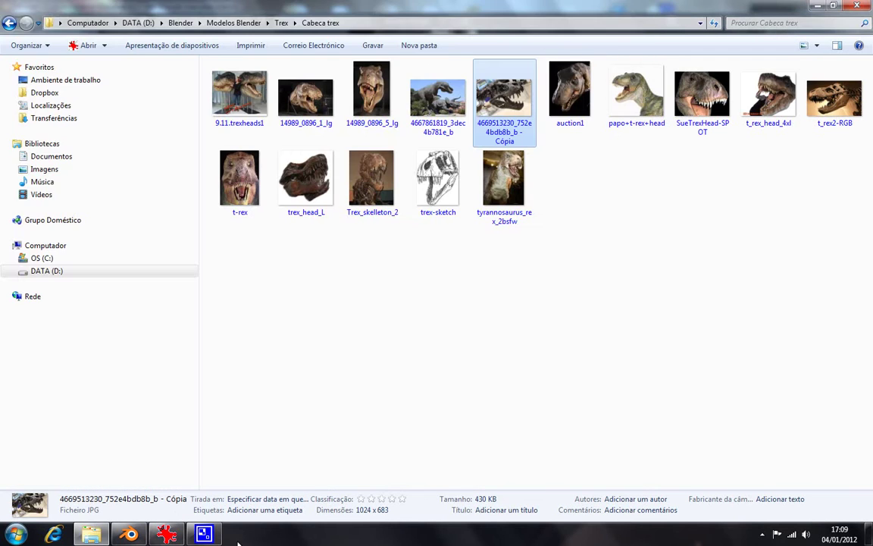
{"action": "left_click", "coordinate": [128, 534]}
{"action": "key", "text": "z"}
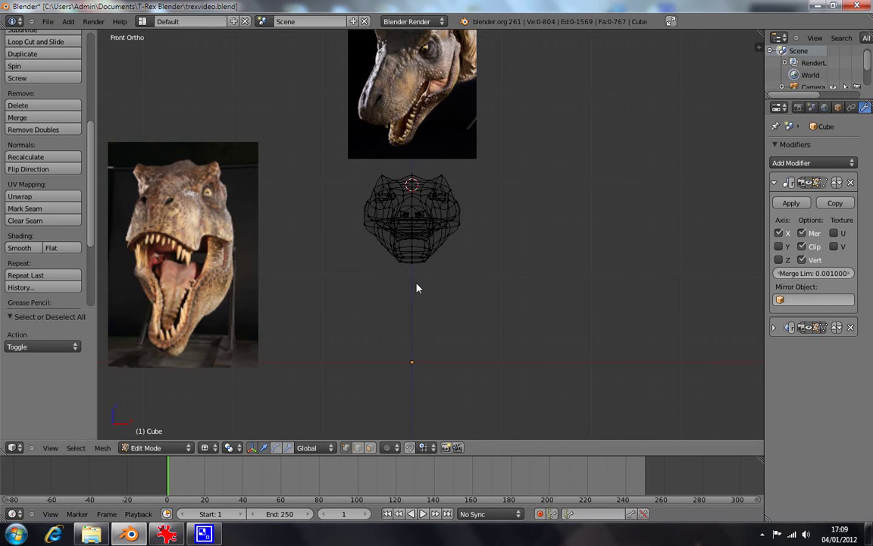
Step: Box-select the whole head mesh and scale it along X toward the front reference
{"action": "key", "text": "a"}
{"action": "key", "text": "a"}
{"action": "key", "text": "z"}
{"action": "key", "text": "z"}
{"action": "key", "text": "b"}
{"action": "left_click_drag", "start_coordinate": [347, 167], "coordinate": [398, 202]}
{"action": "left_click_drag", "start_coordinate": [444, 240], "coordinate": [494, 299]}
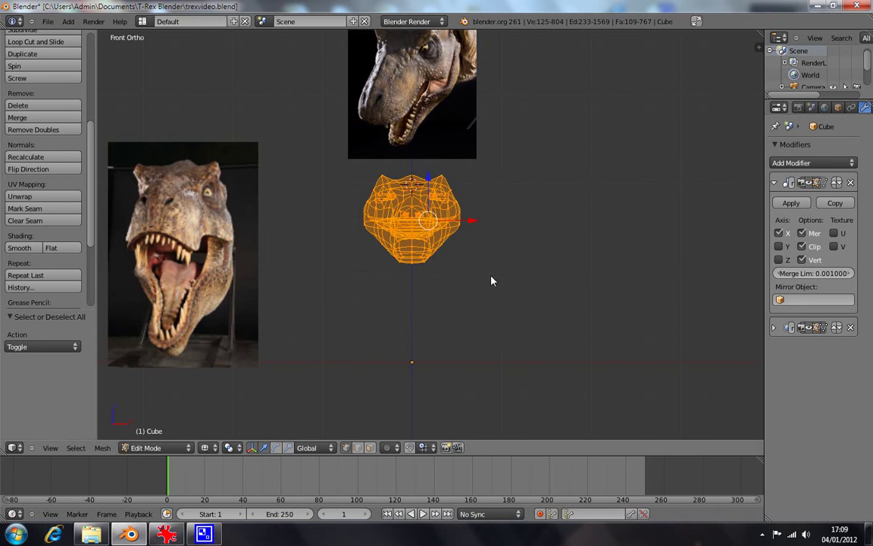
{"action": "scroll", "coordinate": [491, 281], "scroll_direction": "up", "scroll_amount": 2}
{"action": "key", "text": "s"}
{"action": "key", "text": "x"}
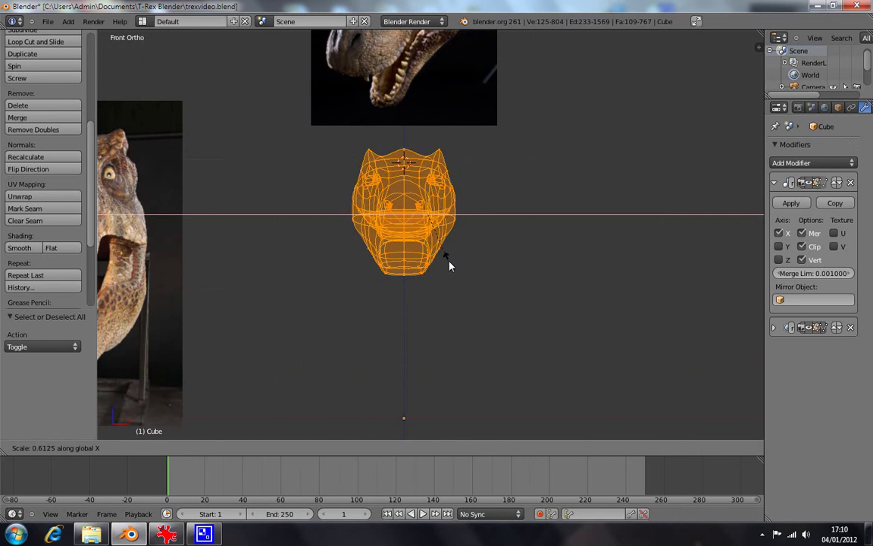
{"action": "left_click", "coordinate": [446, 265]}
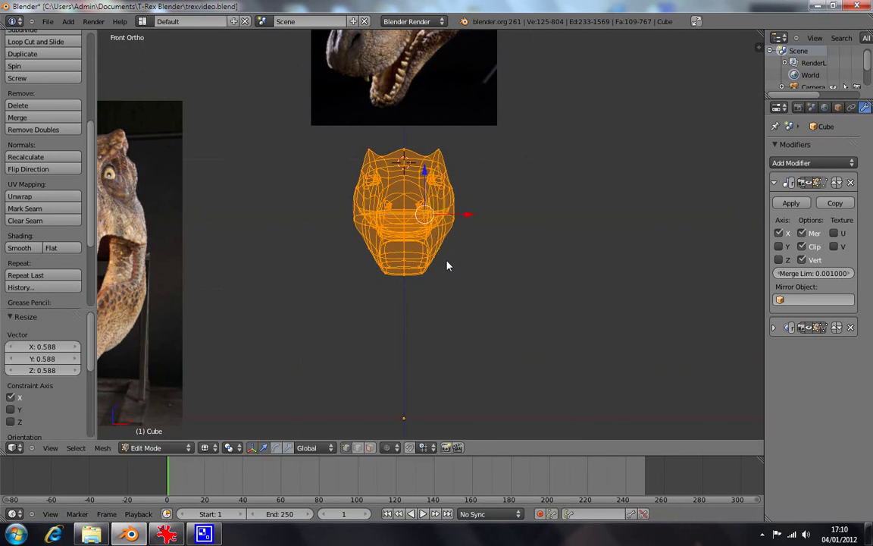
{"action": "key", "text": "a"}
Step: Orbit and zoom around the head to compare its width with the front reference
{"action": "scroll", "coordinate": [453, 263], "scroll_direction": "up", "scroll_amount": 5}
{"action": "mouse_move", "coordinate": [452, 263]}
{"action": "middle_mouse_down"}
{"action": "mouse_move", "coordinate": [334, 239]}
{"action": "mouse_move", "coordinate": [401, 221]}
{"action": "mouse_move", "coordinate": [447, 256]}
{"action": "middle_mouse_up"}
{"action": "key", "text": "KP_1"}
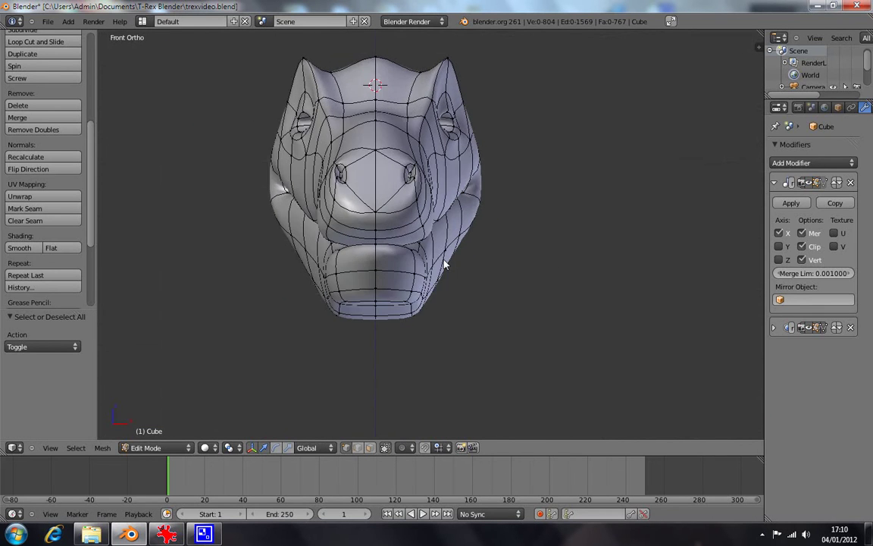
{"action": "scroll", "coordinate": [446, 254], "scroll_direction": "down", "scroll_amount": 5}
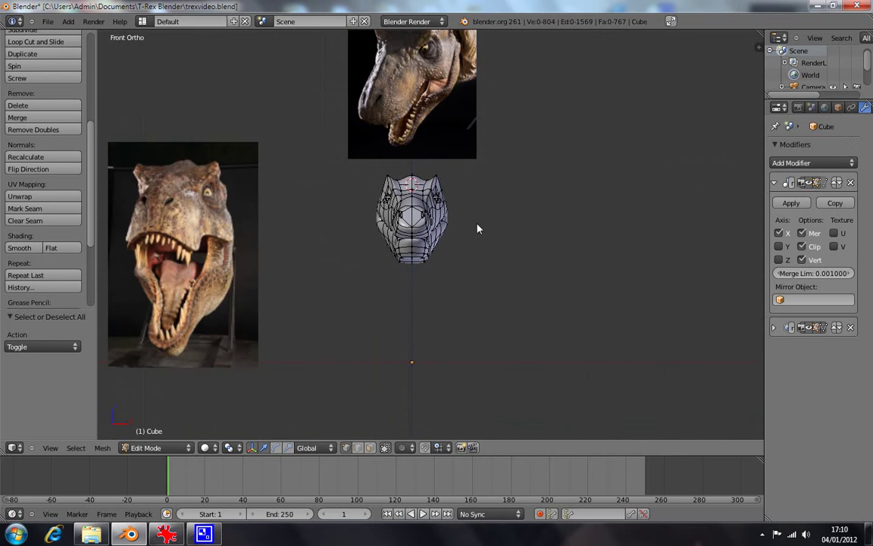
{"action": "scroll", "coordinate": [477, 227], "scroll_direction": "up", "scroll_amount": 4}
{"action": "scroll", "coordinate": [477, 227], "scroll_direction": "up", "scroll_amount": 3}
{"action": "scroll", "coordinate": [477, 227], "scroll_direction": "up", "scroll_amount": 1}
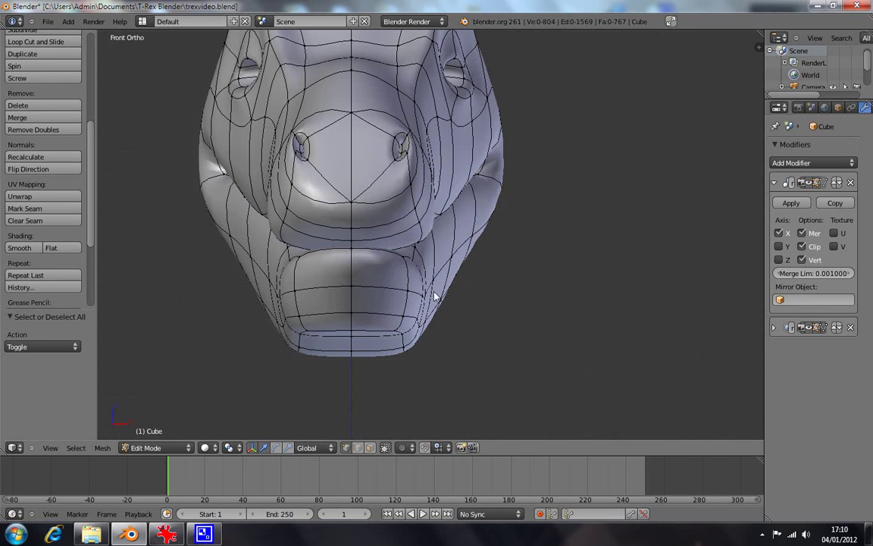
{"action": "middle_click_drag", "start_coordinate": [442, 270], "coordinate": [426, 275]}
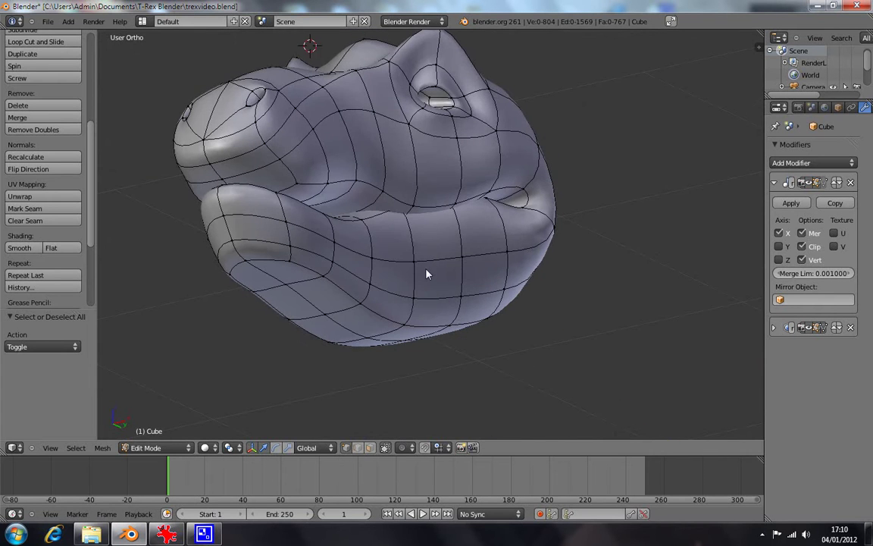
{"action": "key", "text": "KP_1"}
{"action": "scroll", "coordinate": [427, 275], "scroll_direction": "down", "scroll_amount": 4}
{"action": "scroll", "coordinate": [426, 274], "scroll_direction": "down", "scroll_amount": 2}
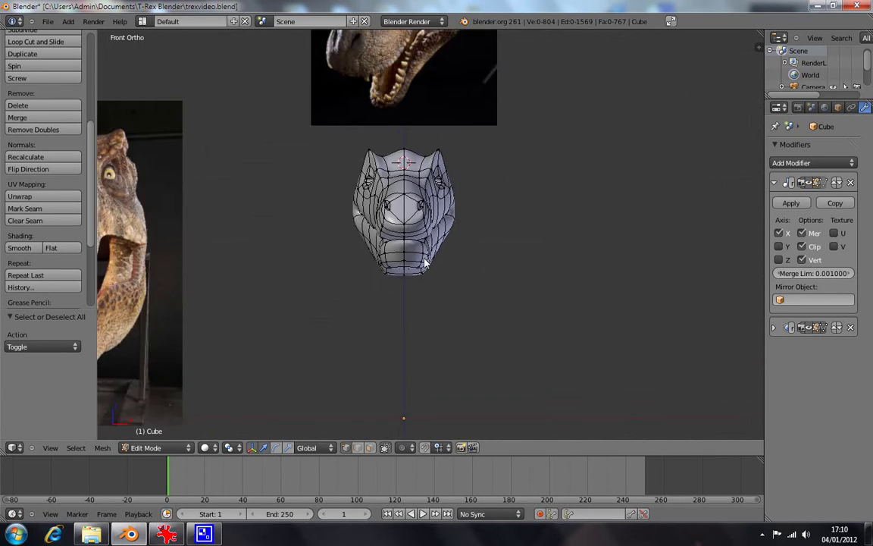
{"action": "scroll", "coordinate": [425, 263], "scroll_direction": "down", "scroll_amount": 2}
{"action": "scroll", "coordinate": [424, 262], "scroll_direction": "up", "scroll_amount": 2}
{"action": "scroll", "coordinate": [424, 262], "scroll_direction": "up", "scroll_amount": 1}
{"action": "scroll", "coordinate": [425, 262], "scroll_direction": "down", "scroll_amount": 2}
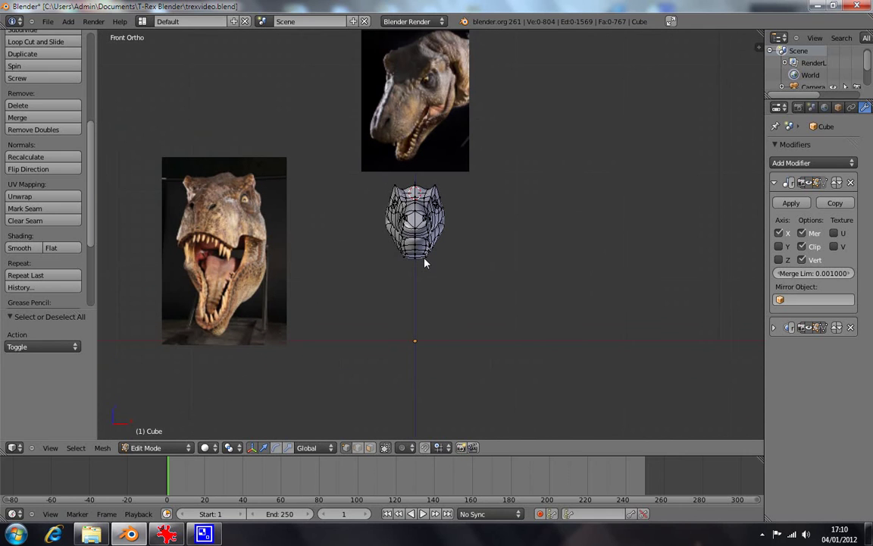
{"action": "scroll", "coordinate": [471, 218], "scroll_direction": "up", "scroll_amount": 3}
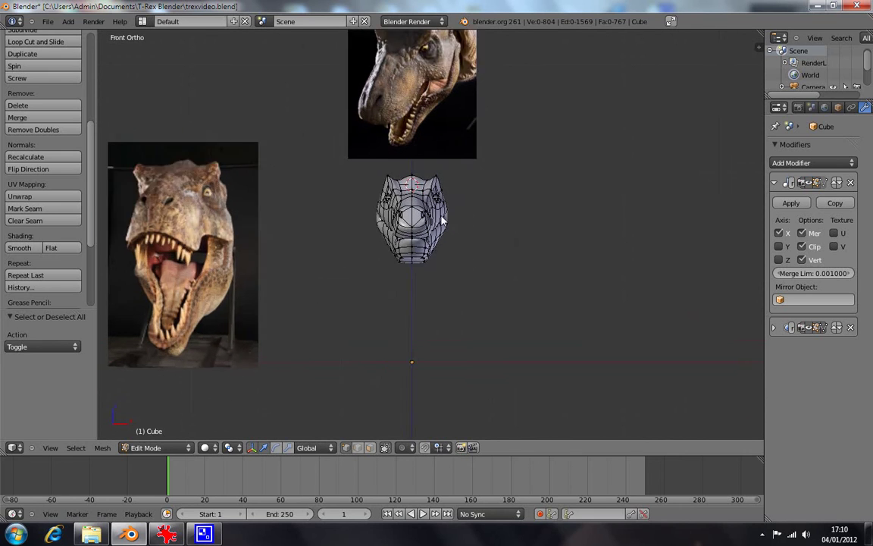
Step: Box-select the head in wireframe again and widen it along X to about 1.07 times
{"action": "key", "text": "a"}
{"action": "key", "text": "a"}
{"action": "key", "text": "z"}
{"action": "key", "text": "b"}
{"action": "left_click_drag", "start_coordinate": [316, 132], "coordinate": [455, 274]}
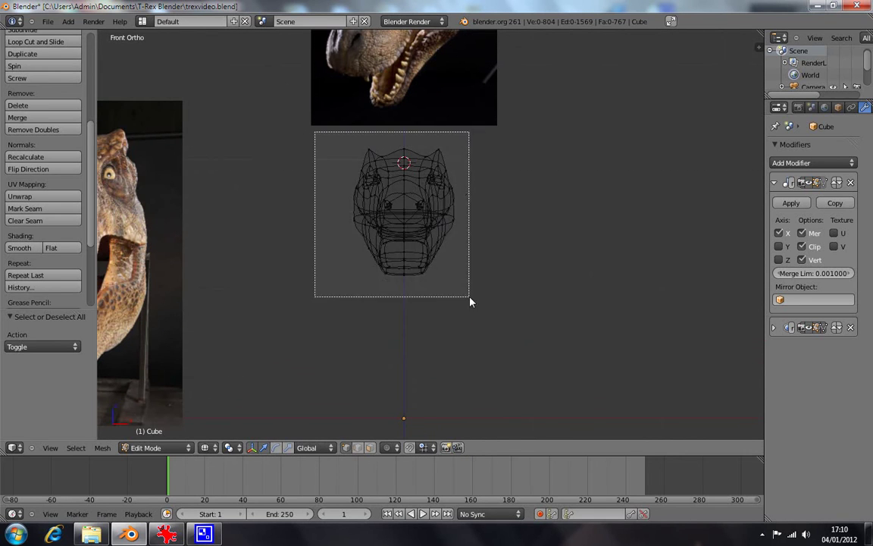
{"action": "key", "text": "s"}
{"action": "key", "text": "x"}
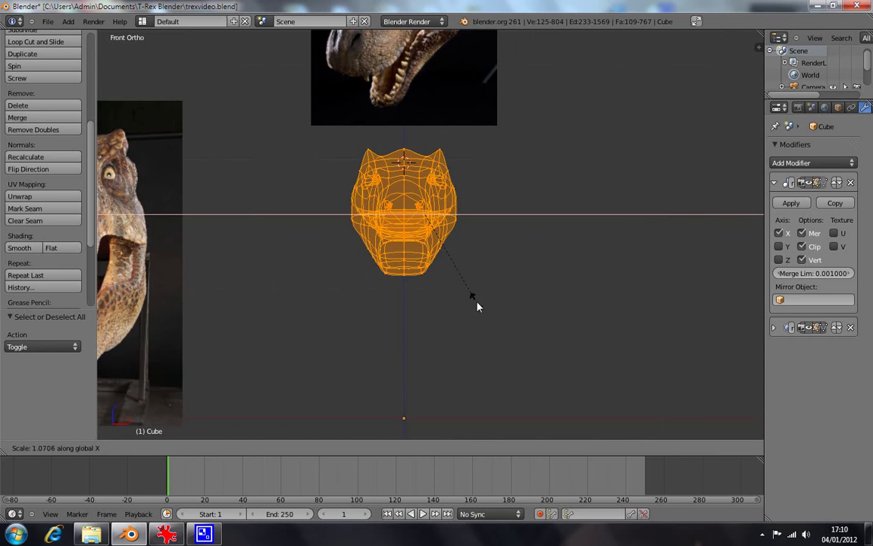
{"action": "left_click", "coordinate": [479, 307]}
{"action": "key", "text": "a"}
{"action": "key", "text": "z"}
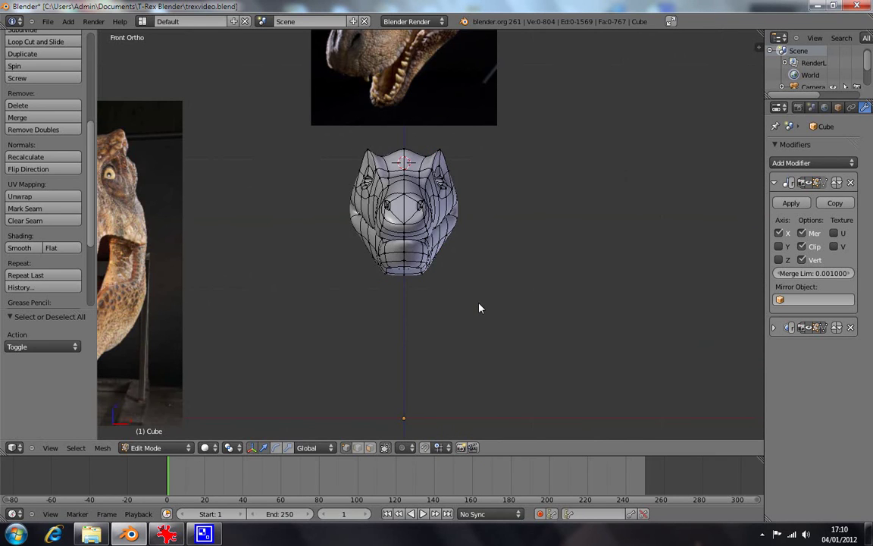
{"action": "scroll", "coordinate": [478, 306], "scroll_direction": "up", "scroll_amount": 2}
{"action": "scroll", "coordinate": [470, 295], "scroll_direction": "up", "scroll_amount": 2}
{"action": "right_click", "coordinate": [438, 146]}
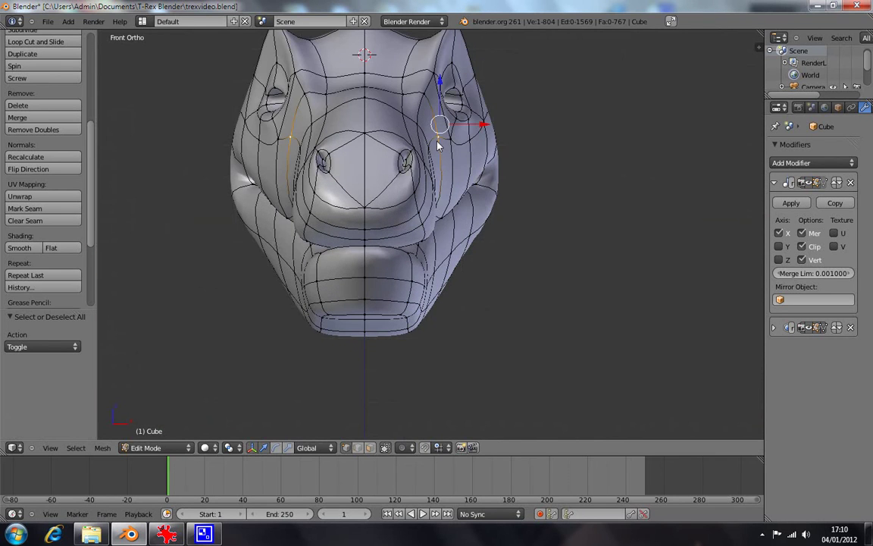
Step: Box-select both nostril vertices on the snout in wireframe view
{"action": "right_click", "coordinate": [416, 133]}
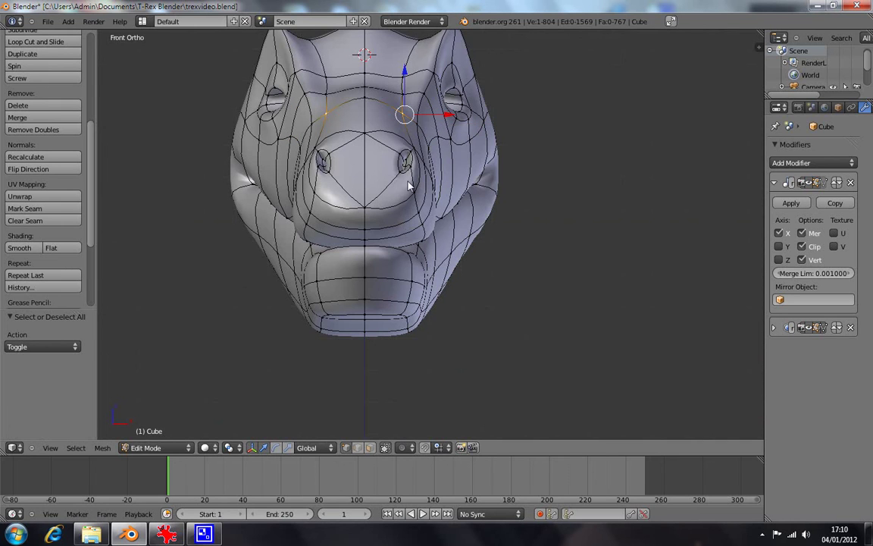
{"action": "scroll", "coordinate": [407, 216], "scroll_direction": "down", "scroll_amount": 8}
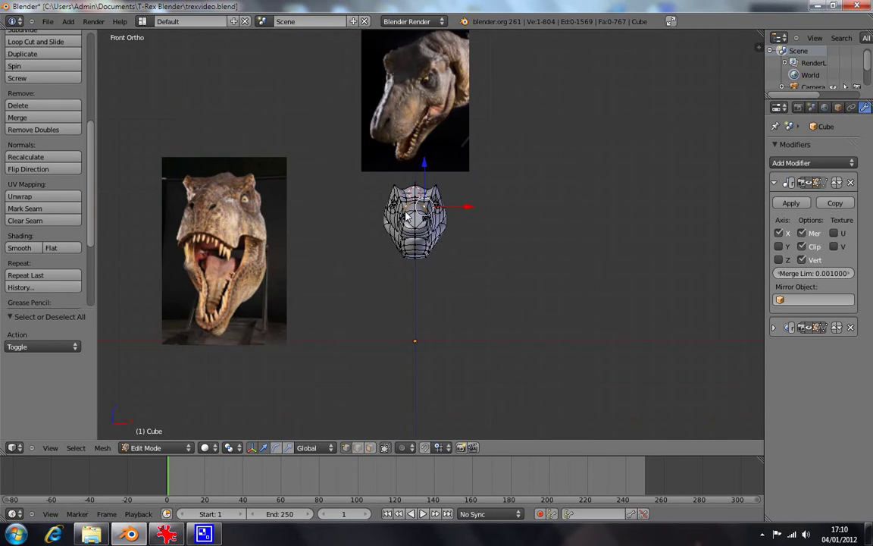
{"action": "scroll", "coordinate": [407, 216], "scroll_direction": "up", "scroll_amount": 5}
{"action": "scroll", "coordinate": [404, 182], "scroll_direction": "up", "scroll_amount": 2}
{"action": "key", "text": "b"}
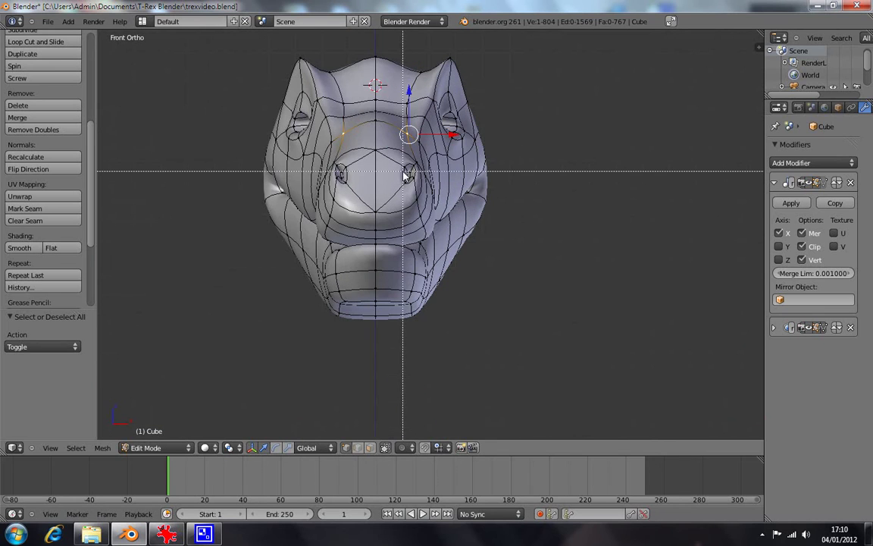
{"action": "scroll", "coordinate": [404, 176], "scroll_direction": "up", "scroll_amount": 2}
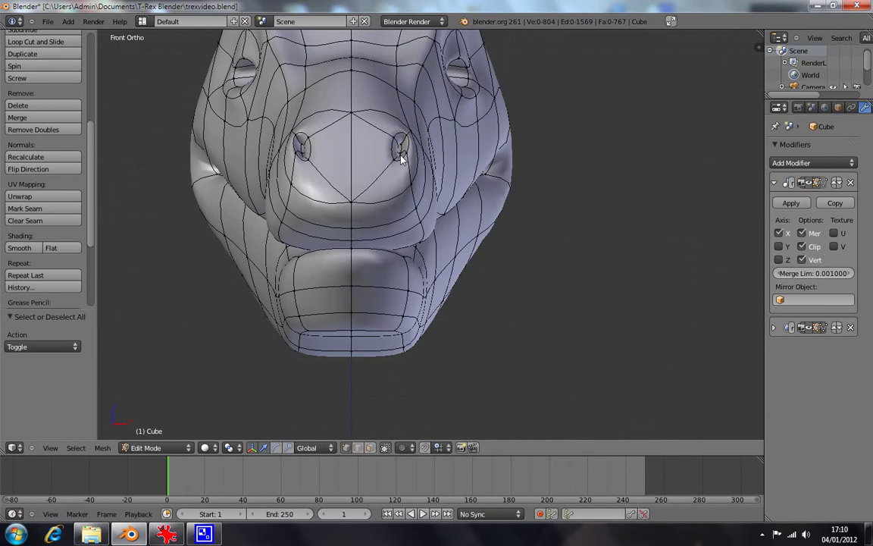
{"action": "key", "text": "z"}
{"action": "middle_click_drag", "start_coordinate": [404, 165], "coordinate": [394, 162]}
{"action": "key", "text": "b"}
{"action": "left_click_drag", "start_coordinate": [363, 135], "coordinate": [387, 170]}
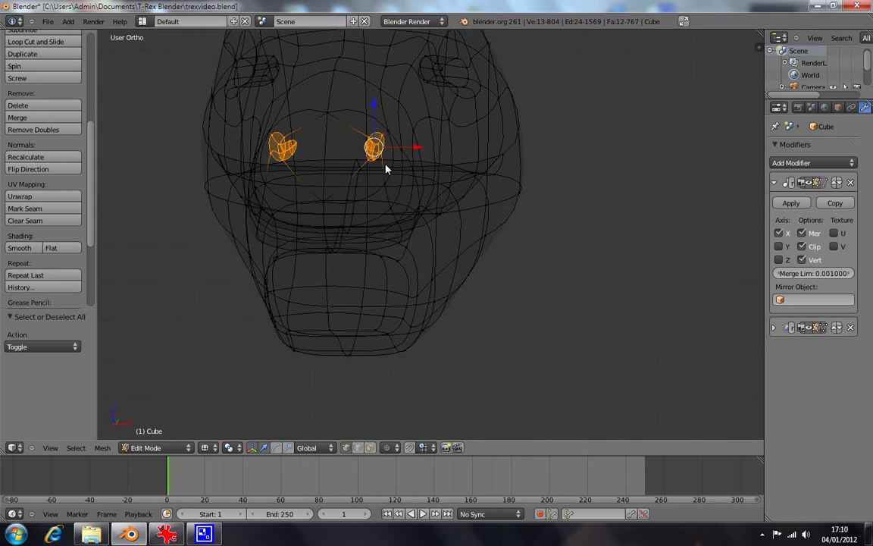
{"action": "key", "text": "z"}
{"action": "scroll", "coordinate": [388, 170], "scroll_direction": "down", "scroll_amount": 1}
{"action": "key", "text": "KP_1"}
{"action": "scroll", "coordinate": [395, 182], "scroll_direction": "down", "scroll_amount": 5}
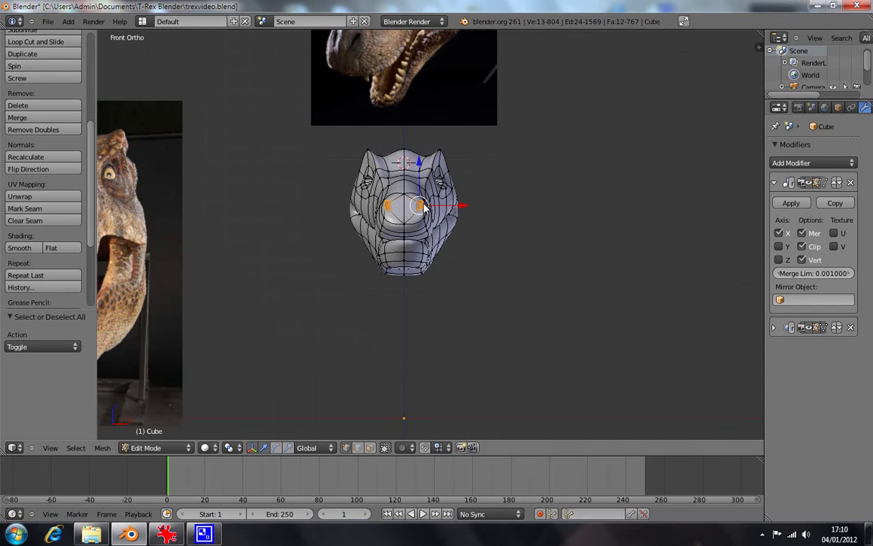
{"action": "scroll", "coordinate": [402, 199], "scroll_direction": "down", "scroll_amount": 2}
{"action": "scroll", "coordinate": [402, 193], "scroll_direction": "up", "scroll_amount": 3}
Step: Move the nostrils about 0.039 along X and 0.02 up, tilting them roughly 6°
{"action": "key", "text": "g"}
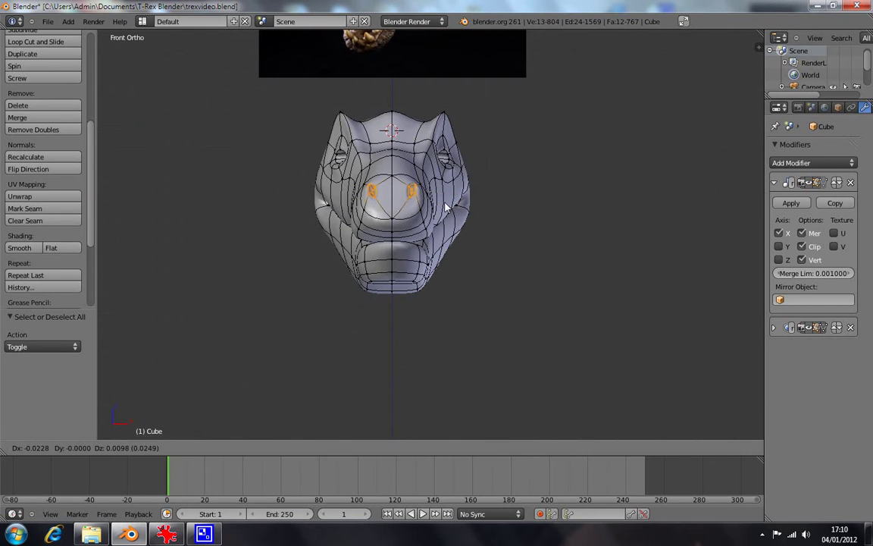
{"action": "left_click", "coordinate": [445, 204]}
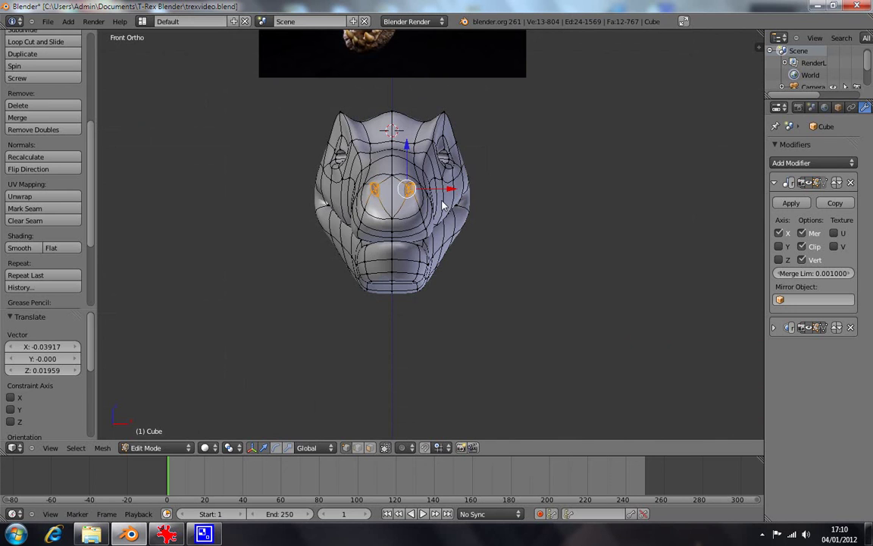
{"action": "scroll", "coordinate": [409, 232], "scroll_direction": "down", "scroll_amount": 5}
{"action": "scroll", "coordinate": [391, 237], "scroll_direction": "up", "scroll_amount": 2}
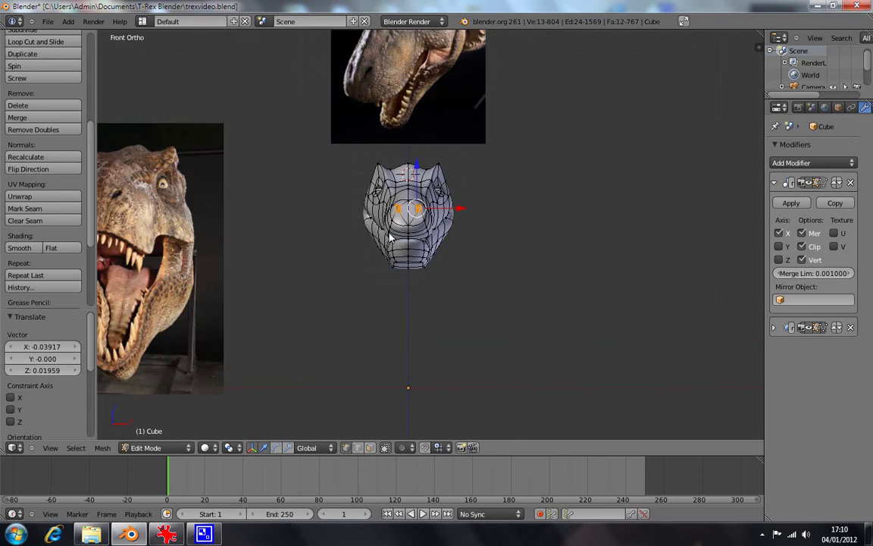
{"action": "scroll", "coordinate": [415, 229], "scroll_direction": "up", "scroll_amount": 4}
{"action": "key", "text": "r"}
{"action": "left_click", "coordinate": [483, 211]}
{"action": "key", "text": "g"}
{"action": "left_click", "coordinate": [483, 208]}
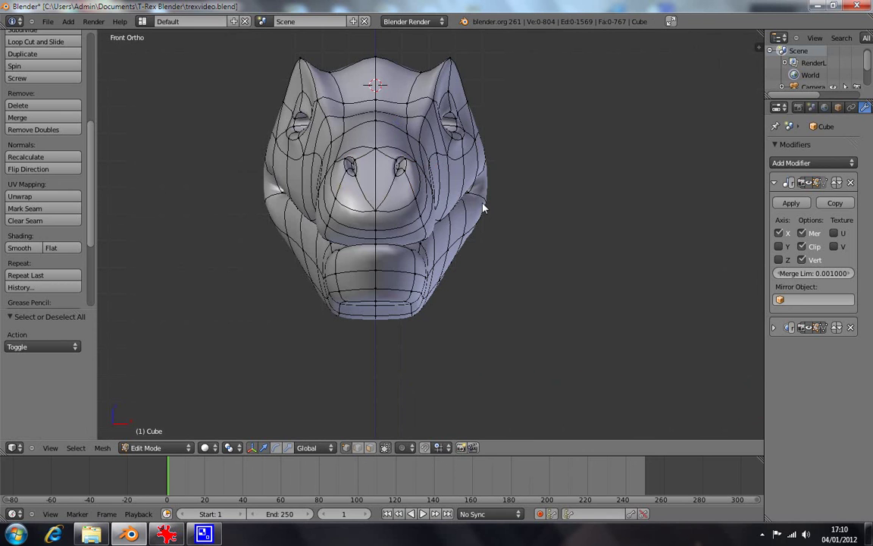
Step: Deselect all and orbit to check the nostrils from the side and front
{"action": "key", "text": "a"}
{"action": "key", "text": "z"}
{"action": "mouse_move", "coordinate": [489, 220]}
{"action": "middle_mouse_down"}
{"action": "mouse_move", "coordinate": [383, 230]}
{"action": "mouse_move", "coordinate": [354, 221]}
{"action": "mouse_move", "coordinate": [388, 231]}
{"action": "middle_mouse_up"}
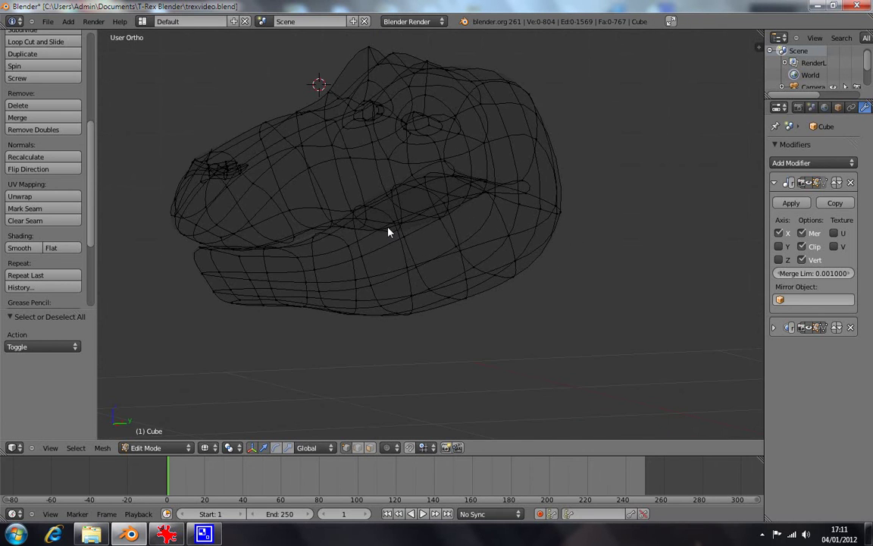
{"action": "key", "text": "KP_1"}
{"action": "key", "text": "z"}
{"action": "scroll", "coordinate": [391, 258], "scroll_direction": "down", "scroll_amount": 5}
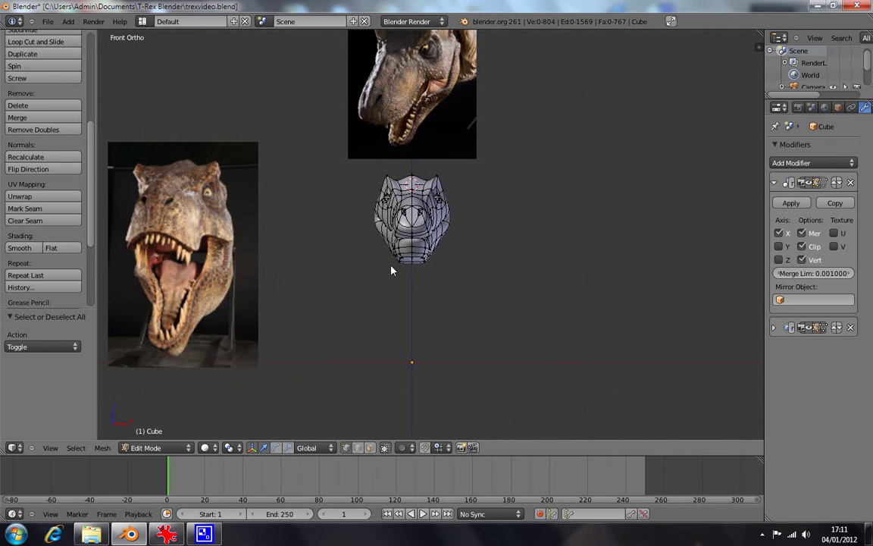
{"action": "scroll", "coordinate": [441, 248], "scroll_direction": "up", "scroll_amount": 4}
{"action": "scroll", "coordinate": [441, 248], "scroll_direction": "up", "scroll_amount": 2}
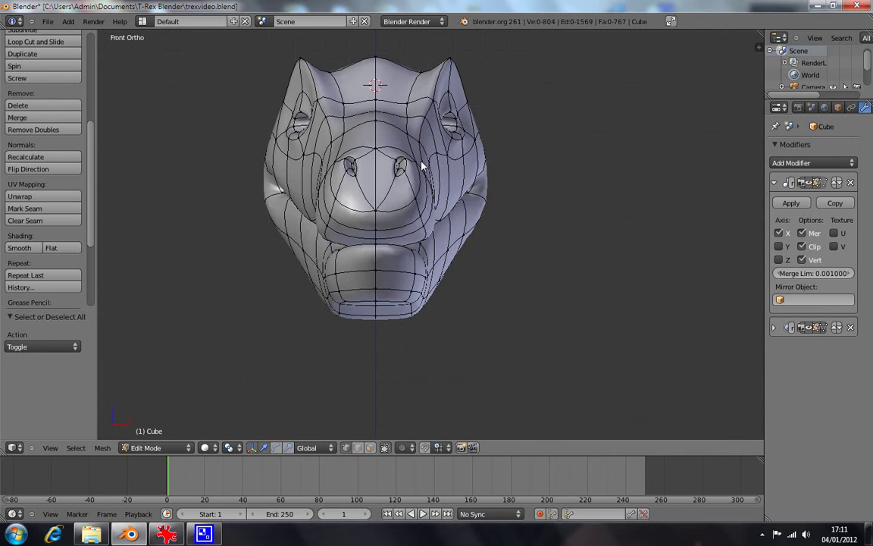
{"action": "right_click", "coordinate": [426, 176]}
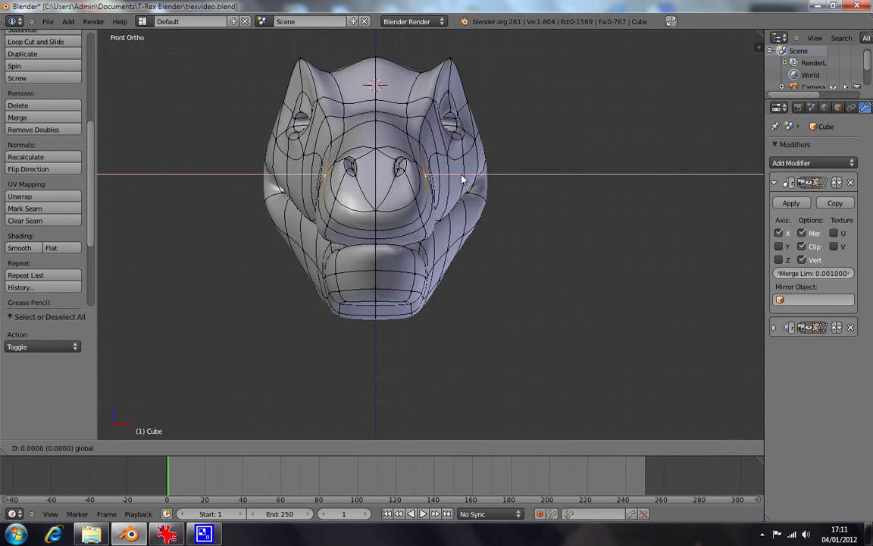
Step: Shift the lip-side vertex beside the mouth corner about 0.041 along X
{"action": "middle_click_drag", "start_coordinate": [467, 180], "coordinate": [393, 200]}
{"action": "key", "text": "g"}
{"action": "key", "text": "KP_1"}
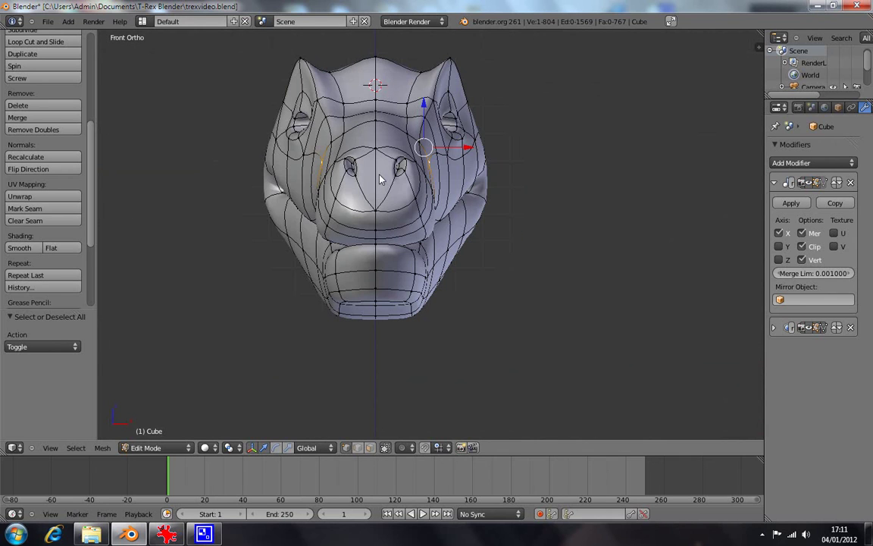
{"action": "key", "text": "g"}
{"action": "key", "text": "x"}
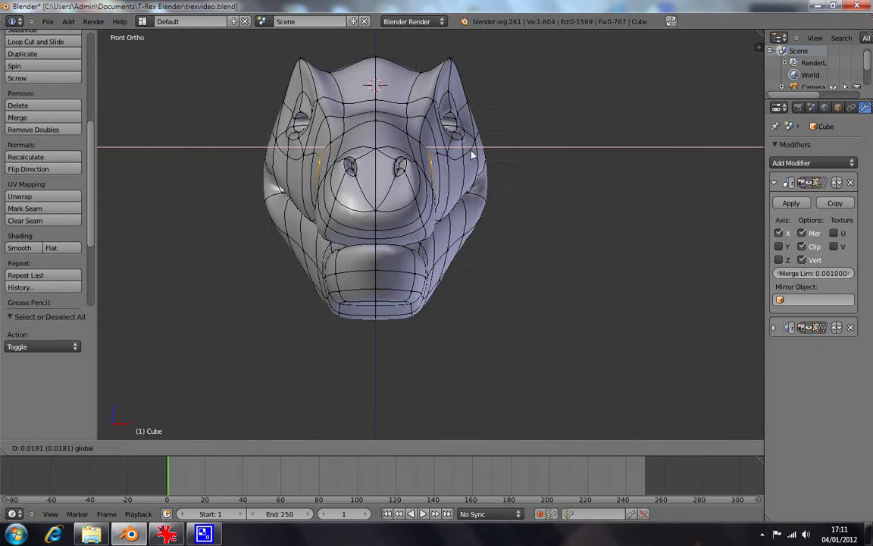
{"action": "left_click", "coordinate": [469, 158]}
{"action": "mouse_move", "coordinate": [454, 227]}
{"action": "middle_mouse_down"}
{"action": "mouse_move", "coordinate": [413, 239]}
{"action": "mouse_move", "coordinate": [401, 214]}
{"action": "middle_mouse_up"}
{"action": "key", "text": "KP_1"}
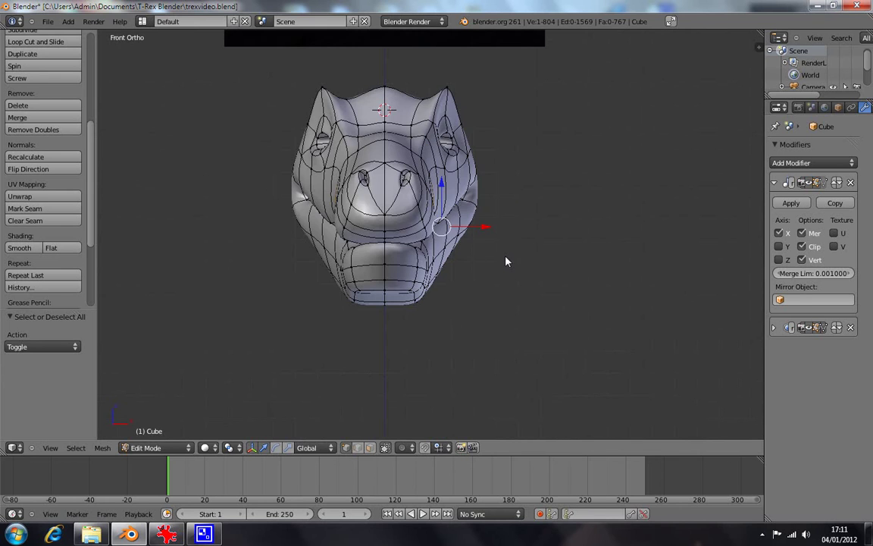
{"action": "scroll", "coordinate": [505, 262], "scroll_direction": "up", "scroll_amount": 5}
{"action": "scroll", "coordinate": [515, 232], "scroll_direction": "up", "scroll_amount": 2}
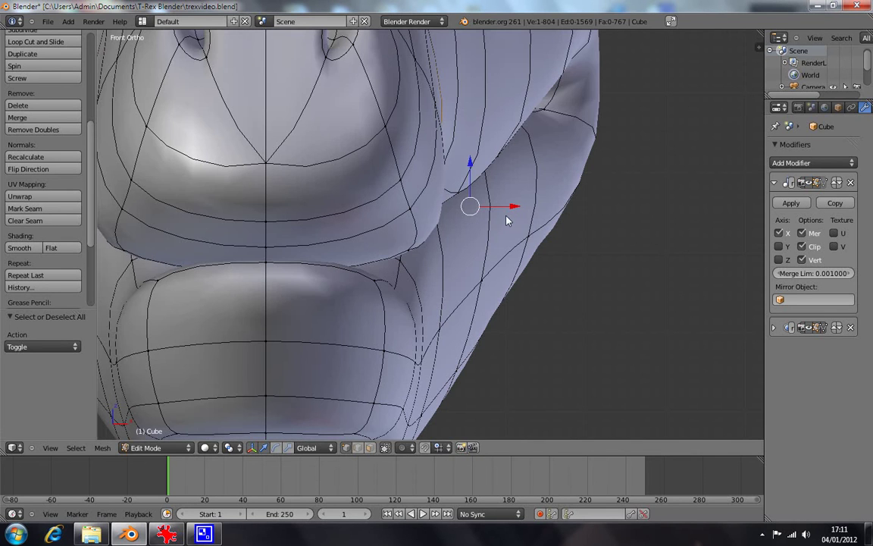
{"action": "left_click_drag", "start_coordinate": [513, 206], "coordinate": [557, 216]}
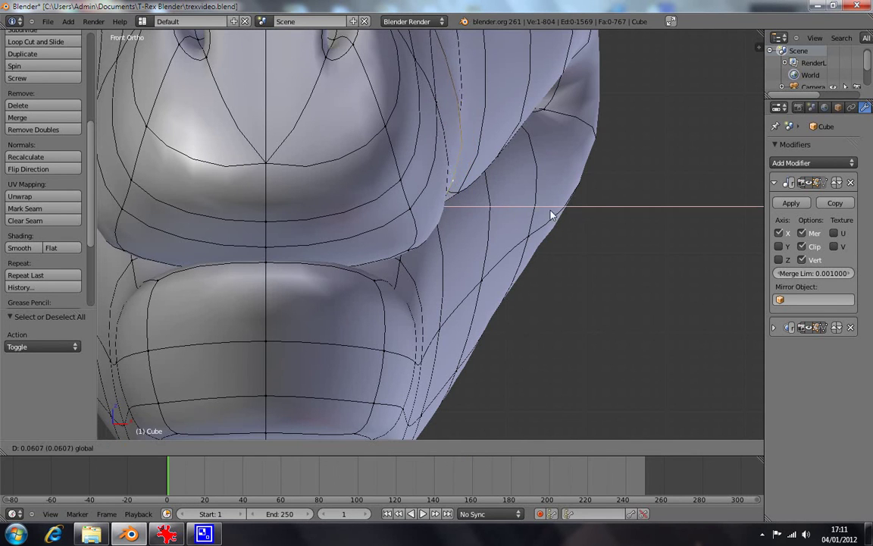
{"action": "left_click", "coordinate": [535, 214]}
Step: Switch to Bottom Ortho and pan the jaw-side edges into view
{"action": "mouse_move", "coordinate": [535, 220]}
{"action": "middle_mouse_down"}
{"action": "mouse_move", "coordinate": [538, 265]}
{"action": "mouse_move", "coordinate": [463, 248]}
{"action": "mouse_move", "coordinate": [444, 191]}
{"action": "mouse_move", "coordinate": [347, 144]}
{"action": "mouse_move", "coordinate": [373, 182]}
{"action": "mouse_move", "coordinate": [475, 164]}
{"action": "mouse_move", "coordinate": [498, 131]}
{"action": "middle_mouse_up"}
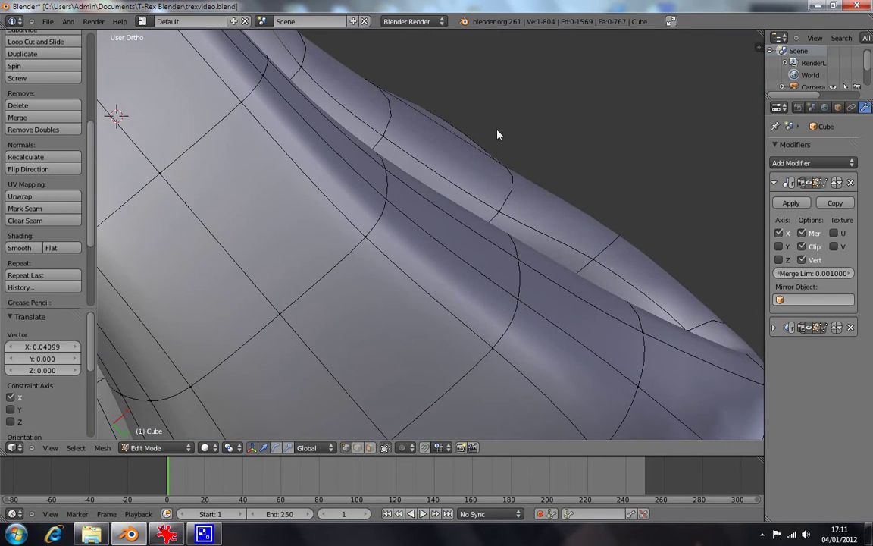
{"action": "key", "text": "ctrl+KP_7"}
{"action": "middle_click_drag", "start_coordinate": [498, 135], "coordinate": [457, 359], "text": "shift"}
Step: Shift the jaw-side and upper underside outline vertices sideways along X in Bottom Ortho
{"action": "right_click", "coordinate": [400, 252]}
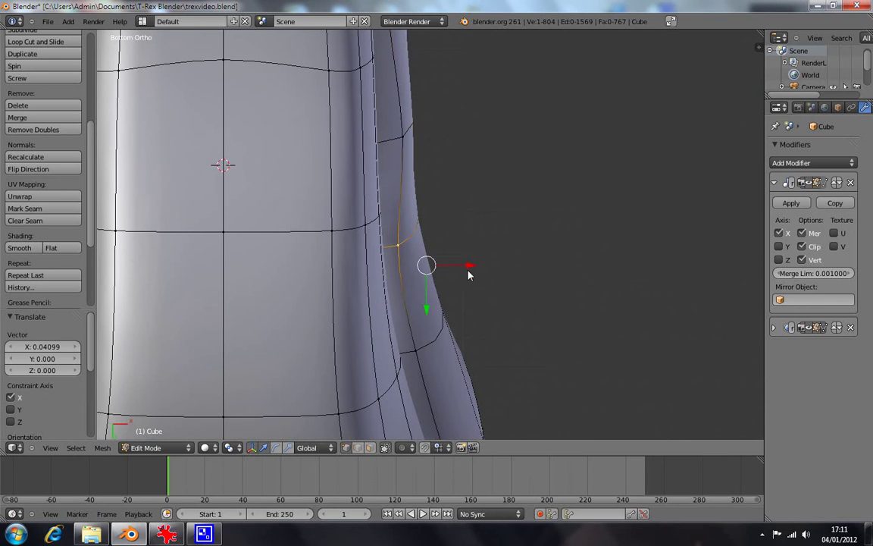
{"action": "left_click_drag", "start_coordinate": [467, 270], "coordinate": [497, 269]}
{"action": "scroll", "coordinate": [498, 269], "scroll_direction": "down", "scroll_amount": 3}
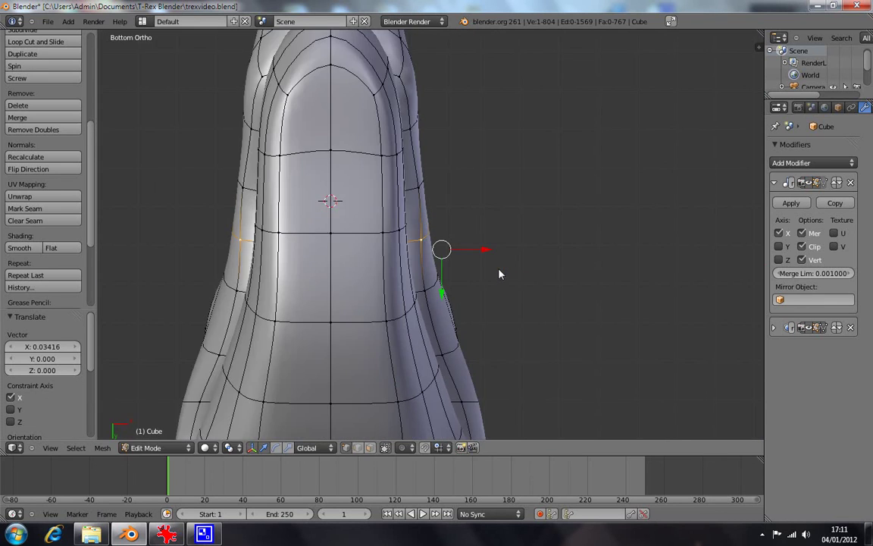
{"action": "scroll", "coordinate": [427, 124], "scroll_direction": "down", "scroll_amount": 1}
{"action": "right_click", "coordinate": [406, 103]}
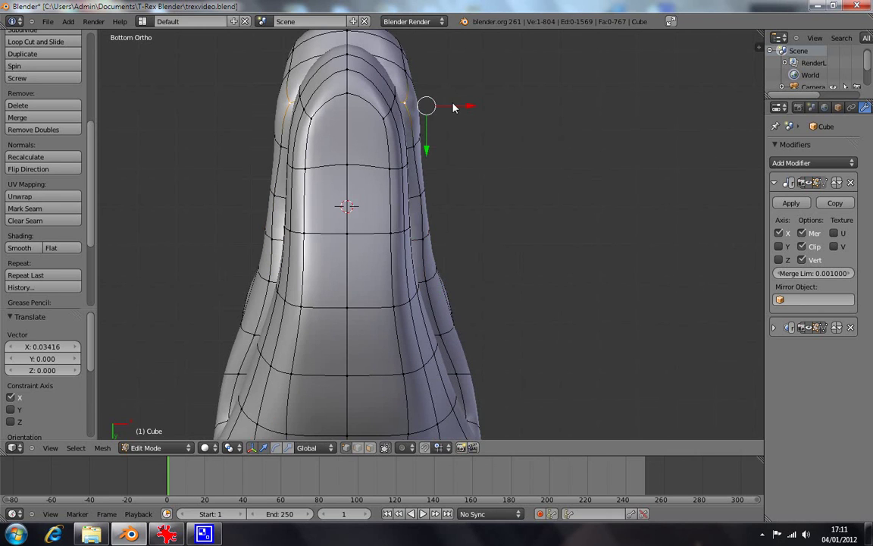
{"action": "left_click_drag", "start_coordinate": [453, 108], "coordinate": [459, 107]}
{"action": "right_click", "coordinate": [415, 146]}
{"action": "left_click_drag", "start_coordinate": [454, 158], "coordinate": [459, 156]}
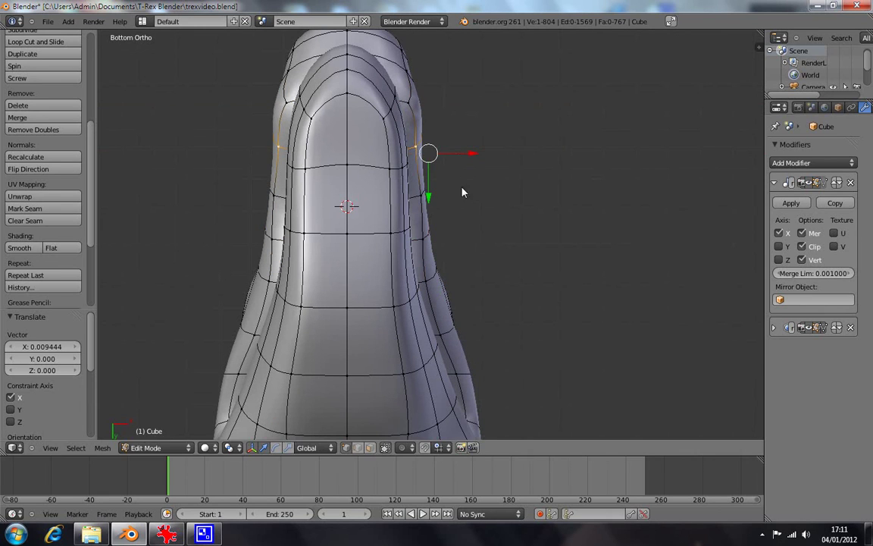
{"action": "right_click", "coordinate": [424, 197]}
{"action": "right_click", "coordinate": [424, 242]}
{"action": "left_click_drag", "start_coordinate": [477, 250], "coordinate": [485, 248]}
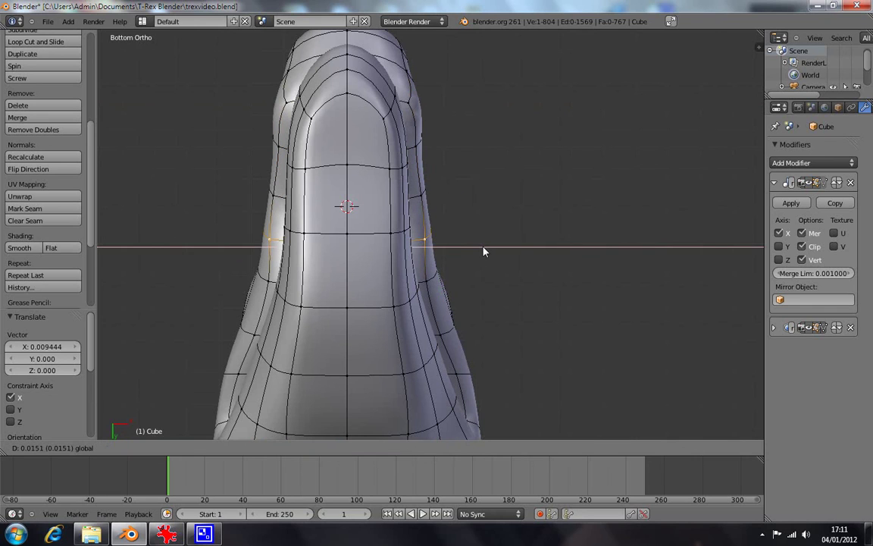
Step: Move the lower outline vertex pairs with axis-locked sideways moves to taper the jaw
{"action": "key", "text": "g"}
{"action": "key", "text": "y"}
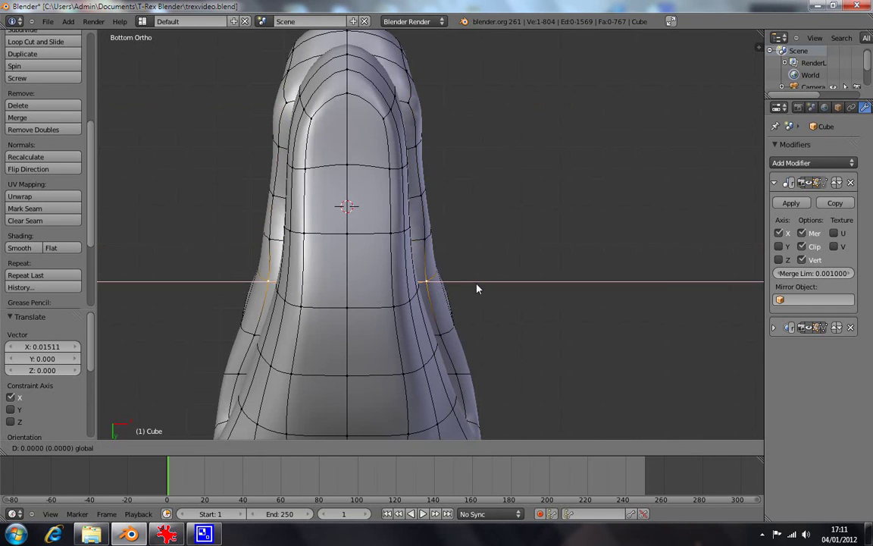
{"action": "left_click", "coordinate": [489, 281]}
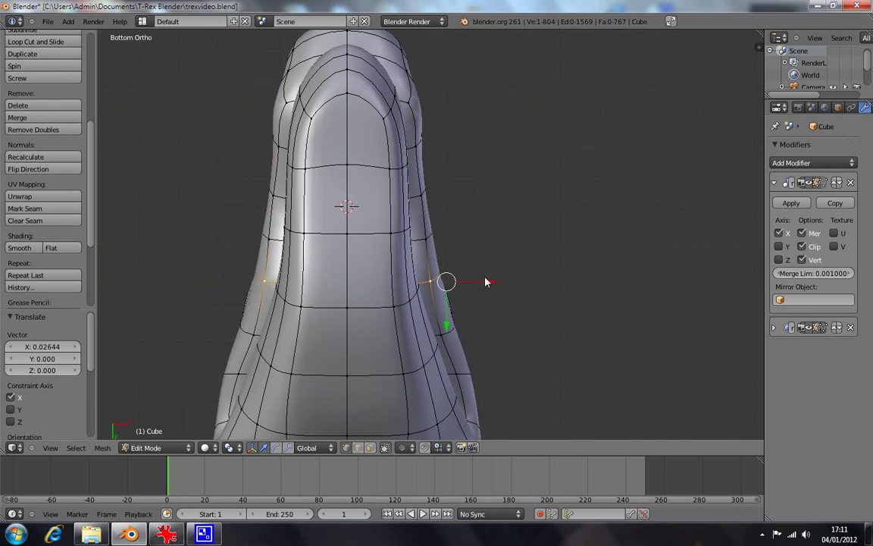
{"action": "right_click", "coordinate": [468, 344]}
{"action": "key", "text": "g"}
{"action": "key", "text": "x"}
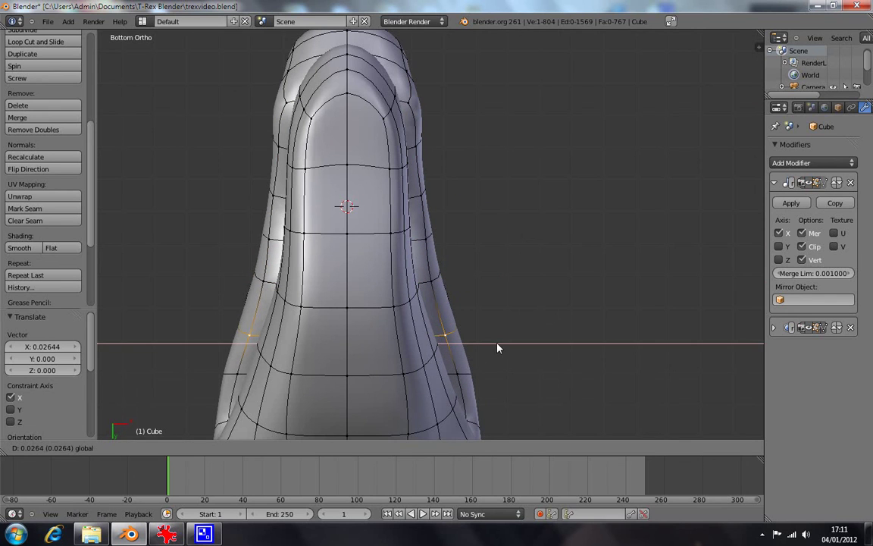
{"action": "left_click", "coordinate": [498, 347]}
{"action": "right_click", "coordinate": [506, 375]}
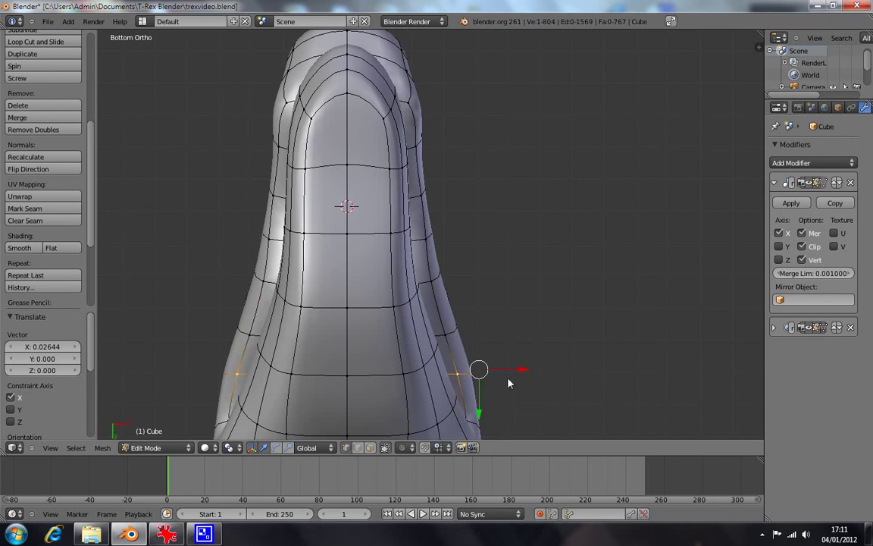
{"action": "key", "text": "g"}
{"action": "key", "text": "x"}
{"action": "left_click", "coordinate": [520, 373]}
{"action": "mouse_move", "coordinate": [413, 217]}
{"action": "middle_mouse_down"}
{"action": "mouse_move", "coordinate": [327, 253]}
{"action": "mouse_move", "coordinate": [594, 238]}
{"action": "mouse_move", "coordinate": [594, 283]}
{"action": "mouse_move", "coordinate": [481, 193]}
{"action": "mouse_move", "coordinate": [503, 245]}
{"action": "mouse_move", "coordinate": [425, 179]}
{"action": "mouse_move", "coordinate": [555, 191]}
{"action": "middle_mouse_up"}
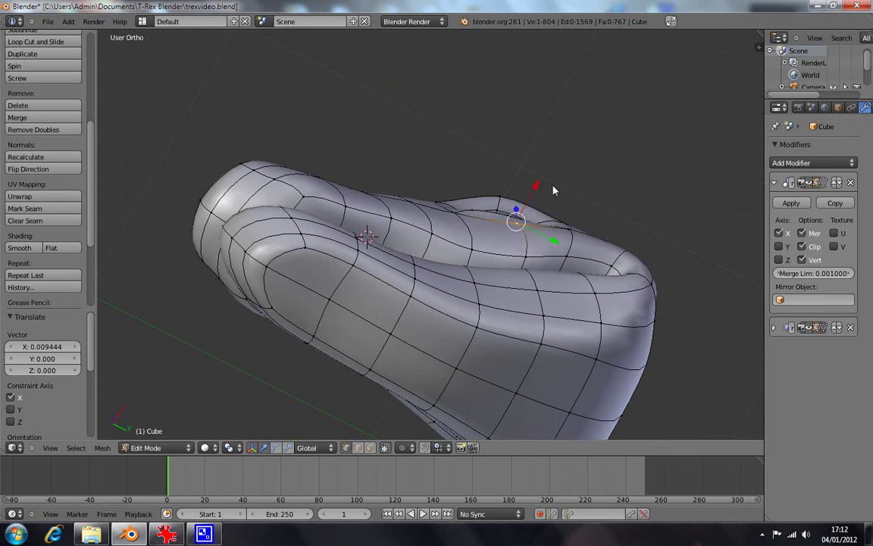
Step: Raise the top-of-head vertex beside the eye socket into a small peak and orbit to check it
{"action": "left_click_drag", "start_coordinate": [540, 187], "coordinate": [529, 212]}
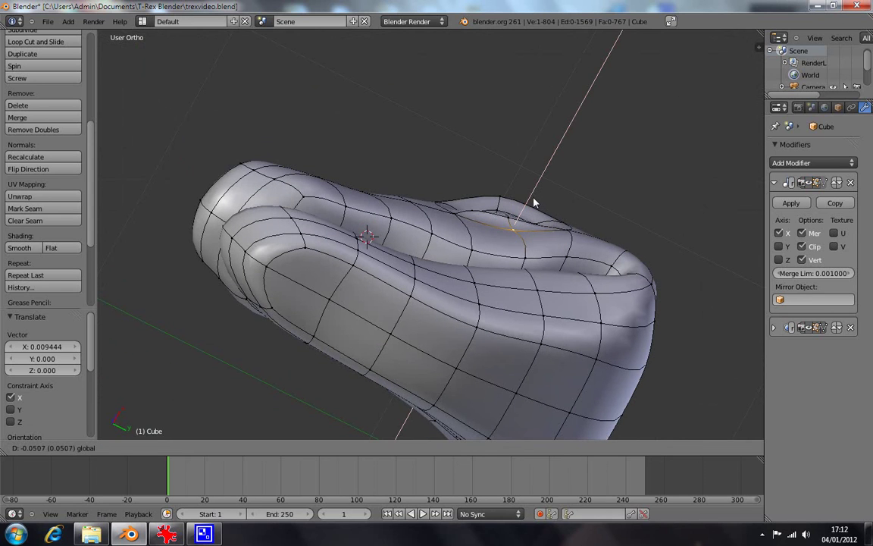
{"action": "mouse_move", "coordinate": [528, 212]}
{"action": "left_mouse_down"}
{"action": "mouse_move", "coordinate": [575, 119]}
{"action": "mouse_move", "coordinate": [564, 166]}
{"action": "left_mouse_up"}
{"action": "middle_click_drag", "start_coordinate": [566, 166], "coordinate": [606, 167]}
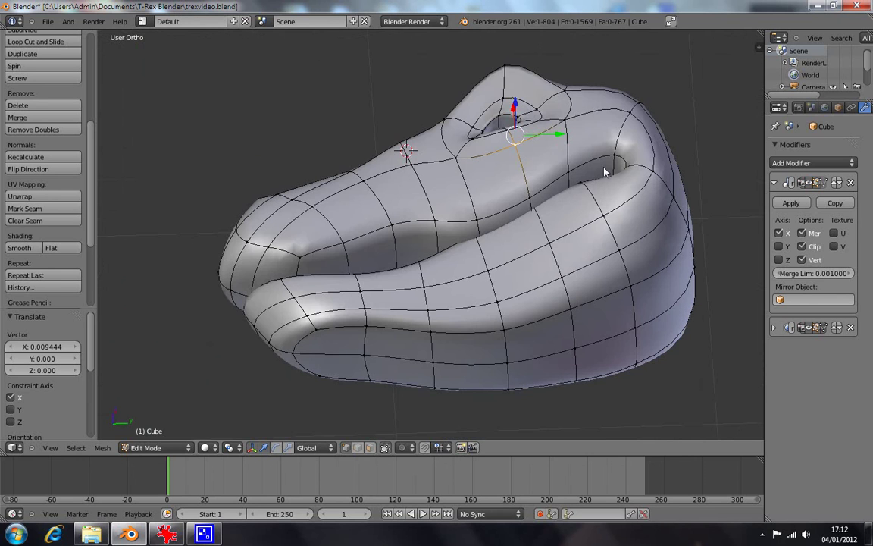
{"action": "mouse_move", "coordinate": [516, 204]}
{"action": "middle_mouse_down"}
{"action": "mouse_move", "coordinate": [670, 261]}
{"action": "mouse_move", "coordinate": [474, 189]}
{"action": "mouse_move", "coordinate": [509, 153]}
{"action": "middle_mouse_up"}
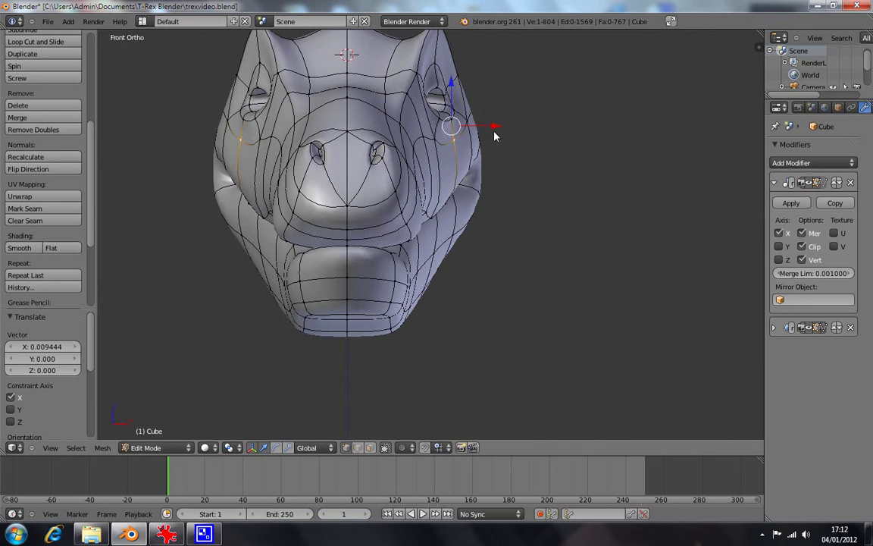
Step: Shift the snout-side vertex line inward along X in Front Ortho
{"action": "left_click_drag", "start_coordinate": [495, 127], "coordinate": [488, 134]}
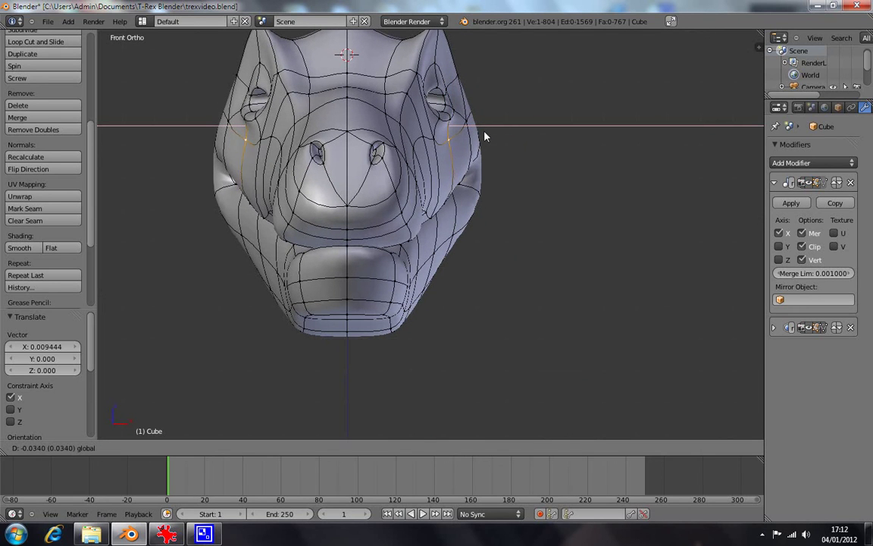
{"action": "left_click_drag", "start_coordinate": [488, 134], "coordinate": [501, 126]}
{"action": "right_click", "coordinate": [462, 120]}
{"action": "right_click", "coordinate": [433, 140]}
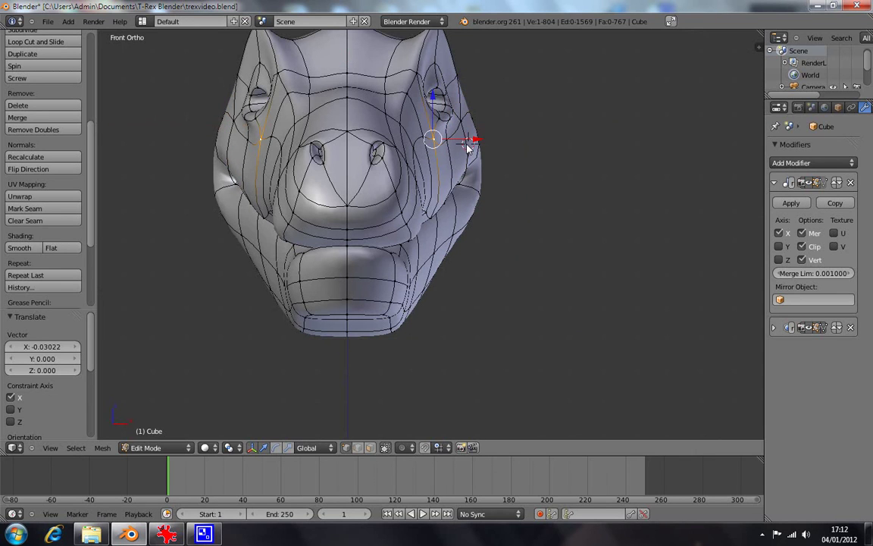
{"action": "left_click_drag", "start_coordinate": [472, 142], "coordinate": [457, 142]}
{"action": "right_click", "coordinate": [422, 124]}
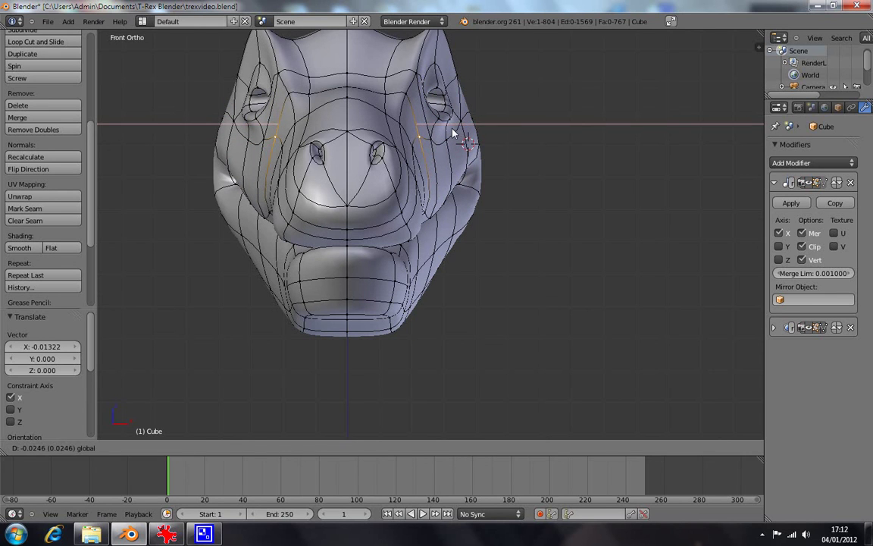
{"action": "mouse_move", "coordinate": [478, 206]}
{"action": "middle_mouse_down"}
{"action": "mouse_move", "coordinate": [449, 196]}
{"action": "mouse_move", "coordinate": [432, 207]}
{"action": "middle_mouse_up"}
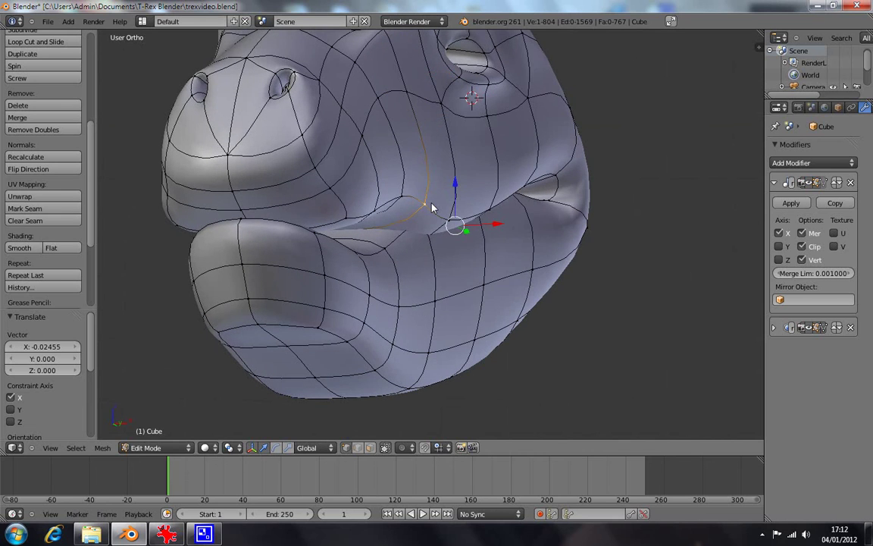
{"action": "key", "text": "KP_1"}
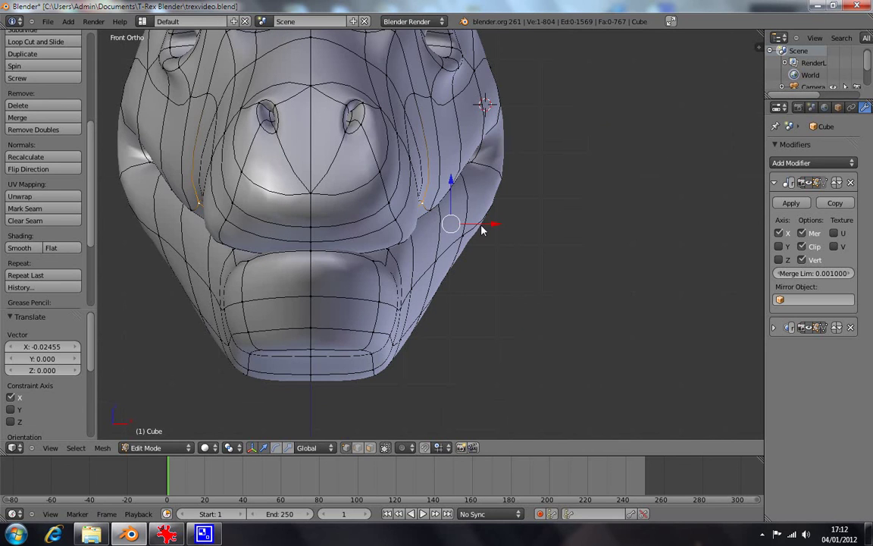
Step: Nudge the mouth-corner vertex about 0.018 along X and turn off the Subsurf viewport display
{"action": "left_click_drag", "start_coordinate": [454, 224], "coordinate": [459, 224]}
{"action": "middle_click_drag", "start_coordinate": [442, 217], "coordinate": [409, 210]}
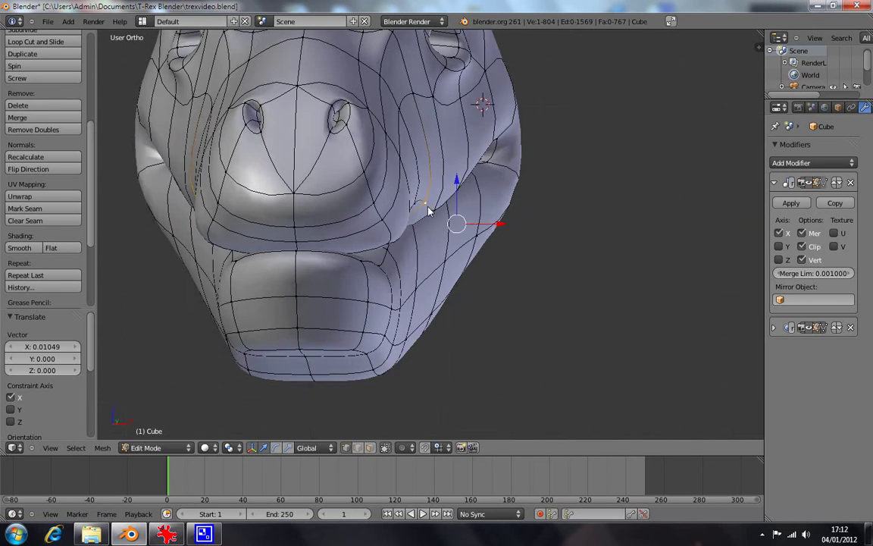
{"action": "key", "text": "KP_1"}
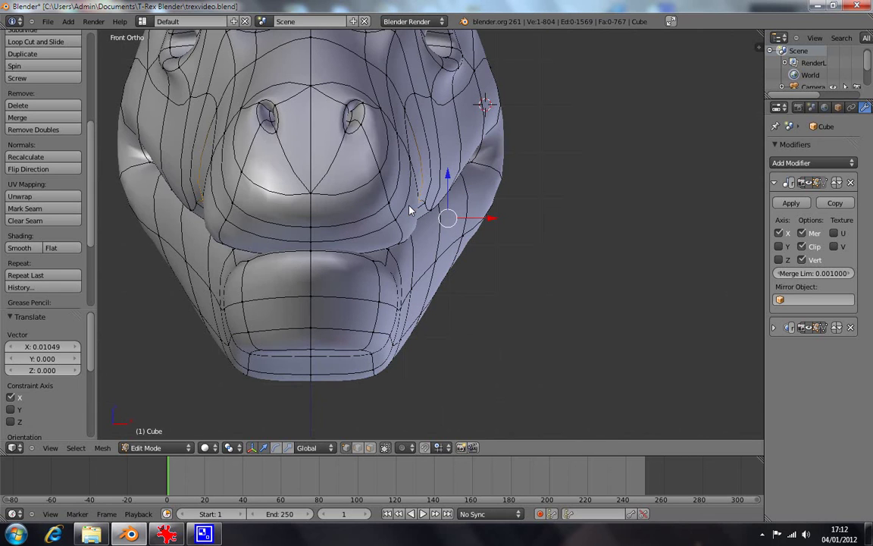
{"action": "left_click_drag", "start_coordinate": [485, 225], "coordinate": [488, 225]}
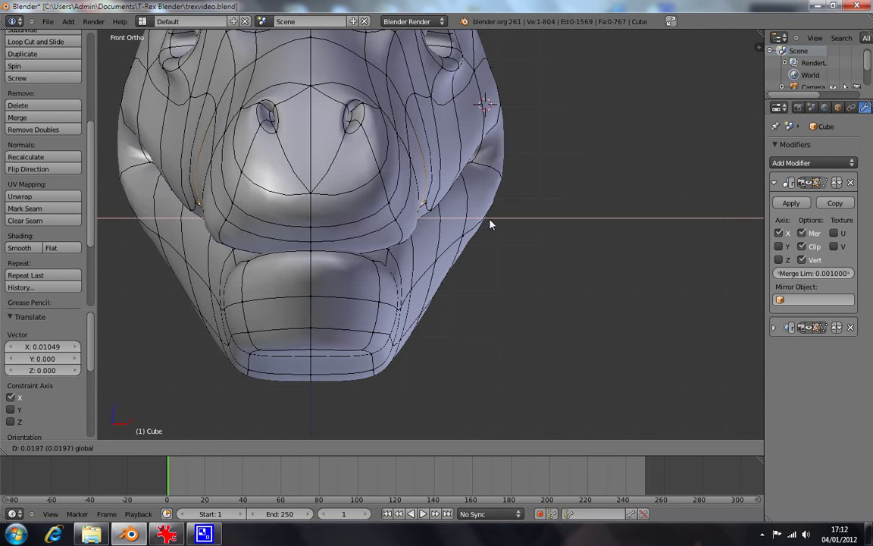
{"action": "mouse_move", "coordinate": [477, 250]}
{"action": "middle_mouse_down"}
{"action": "mouse_move", "coordinate": [414, 285]}
{"action": "mouse_move", "coordinate": [365, 234]}
{"action": "middle_mouse_up"}
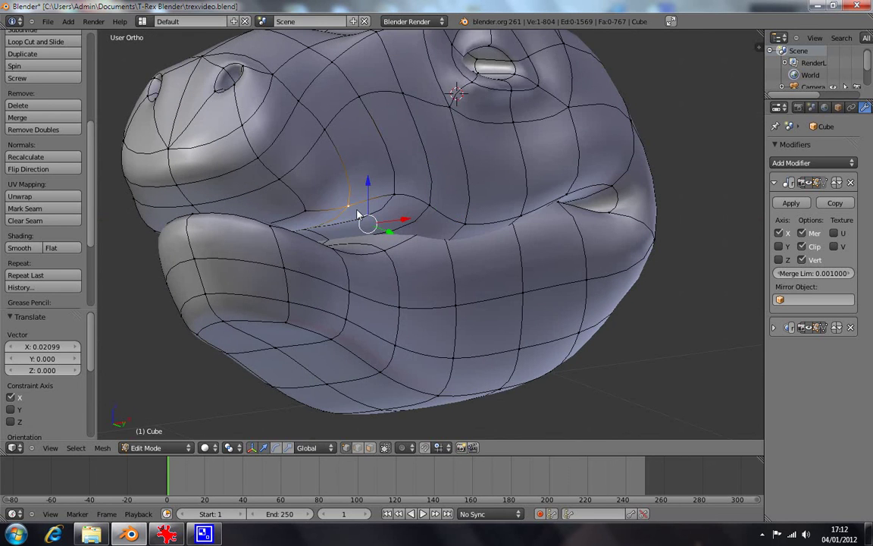
{"action": "key", "text": "KP_1"}
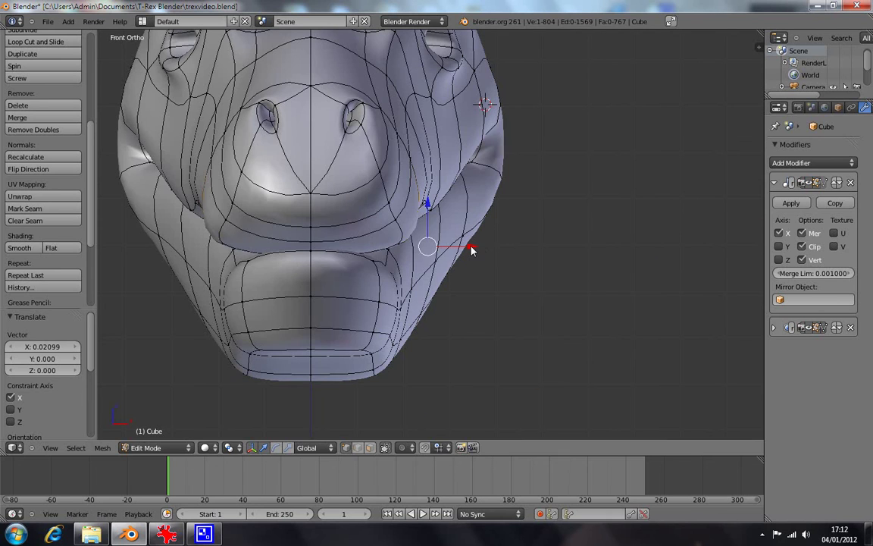
{"action": "left_click_drag", "start_coordinate": [481, 254], "coordinate": [479, 250]}
{"action": "left_click", "coordinate": [479, 250]}
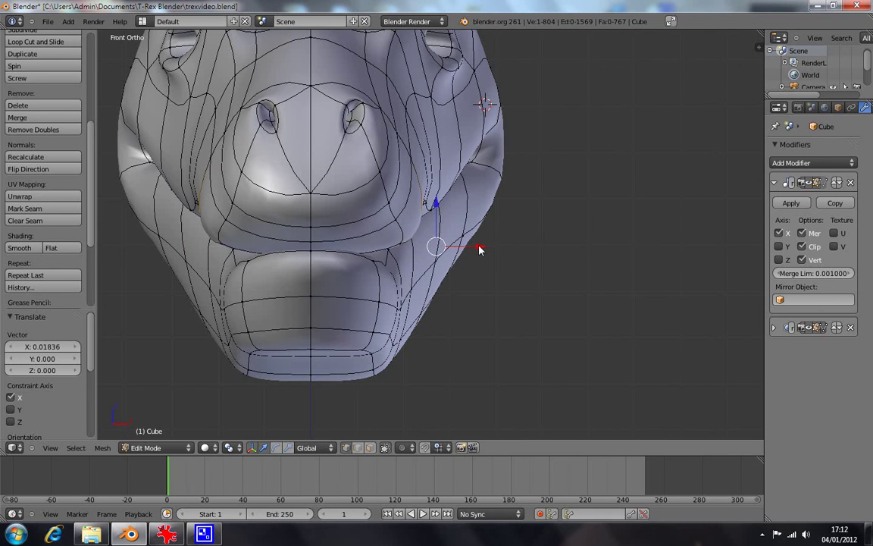
{"action": "left_click", "coordinate": [823, 328]}
{"action": "mouse_move", "coordinate": [596, 292]}
{"action": "middle_mouse_down"}
{"action": "mouse_move", "coordinate": [451, 226]}
{"action": "mouse_move", "coordinate": [417, 181]}
{"action": "mouse_move", "coordinate": [452, 175]}
{"action": "mouse_move", "coordinate": [459, 193]}
{"action": "mouse_move", "coordinate": [462, 157]}
{"action": "mouse_move", "coordinate": [487, 197]}
{"action": "mouse_move", "coordinate": [487, 226]}
{"action": "mouse_move", "coordinate": [519, 263]}
{"action": "mouse_move", "coordinate": [482, 300]}
{"action": "mouse_move", "coordinate": [430, 267]}
{"action": "mouse_move", "coordinate": [493, 283]}
{"action": "middle_mouse_up"}
Step: Save over trexvideo.blend with the latest head edits
{"action": "key", "text": "KP_1"}
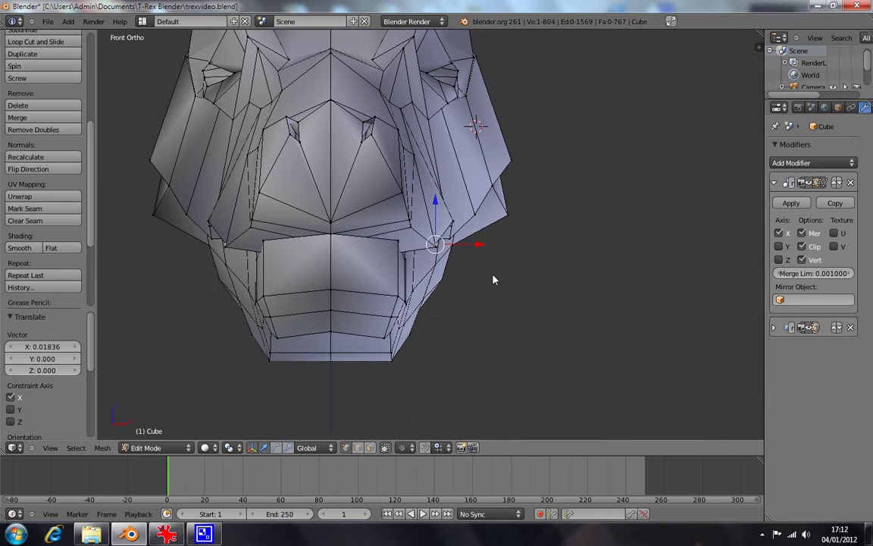
{"action": "key", "text": "ctrl+s"}
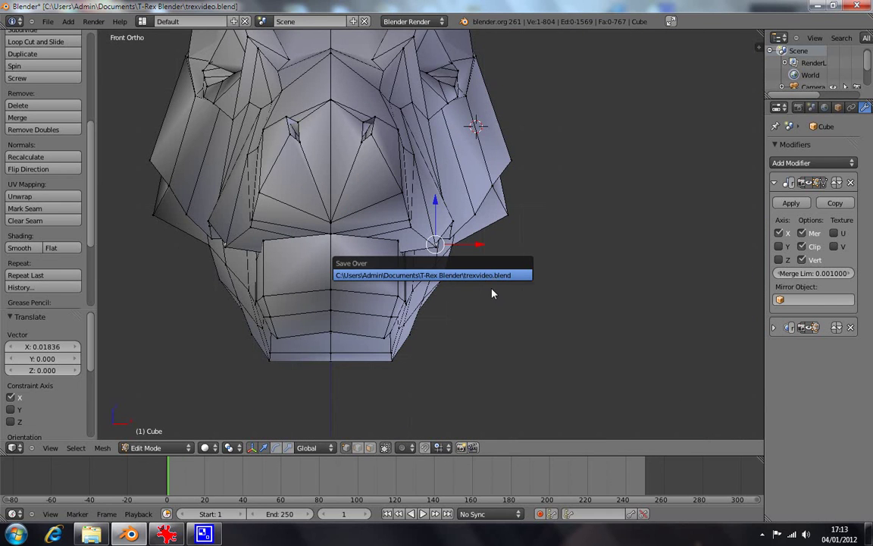
{"action": "left_click", "coordinate": [494, 277]}
{"action": "mouse_move", "coordinate": [546, 135]}
{"action": "middle_mouse_down"}
{"action": "mouse_move", "coordinate": [485, 245]}
{"action": "mouse_move", "coordinate": [450, 262]}
{"action": "mouse_move", "coordinate": [345, 241]}
{"action": "mouse_move", "coordinate": [511, 260]}
{"action": "mouse_move", "coordinate": [522, 274]}
{"action": "middle_mouse_up"}
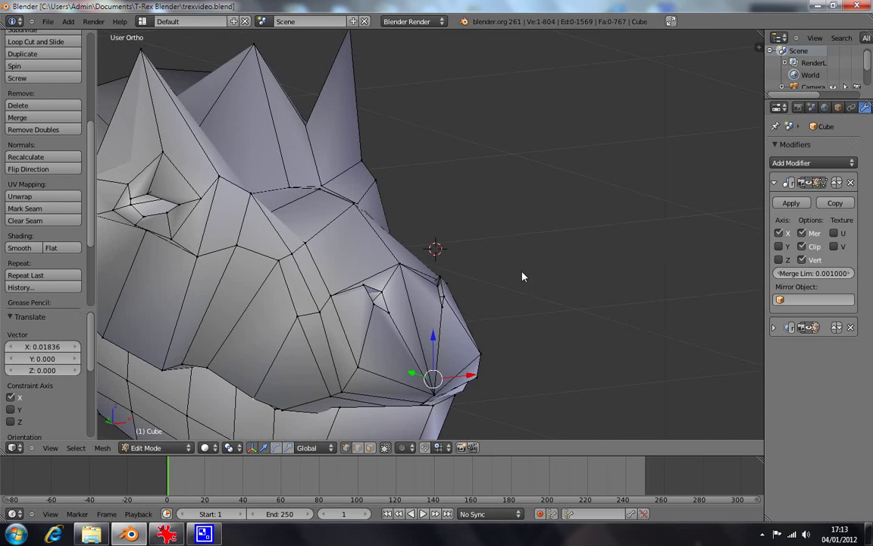
{"action": "left_click", "coordinate": [762, 534]}
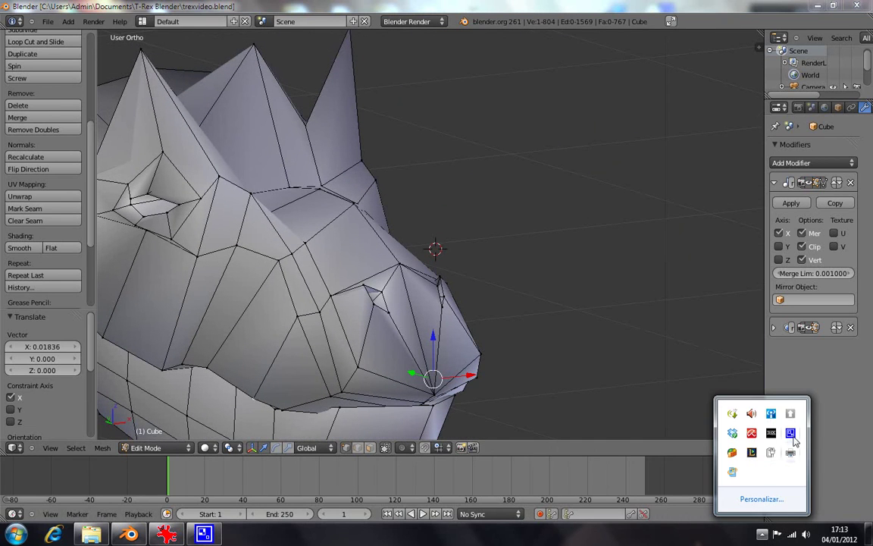
{"action": "left_click", "coordinate": [791, 433]}
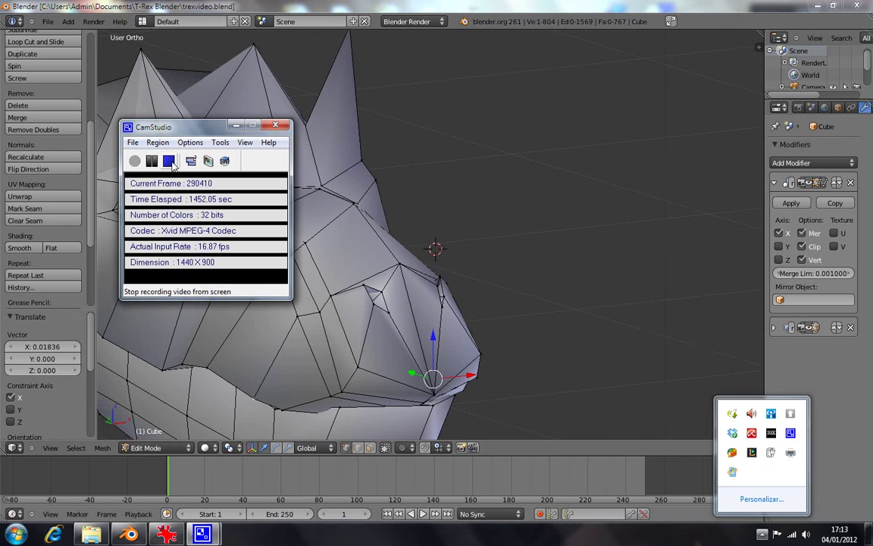